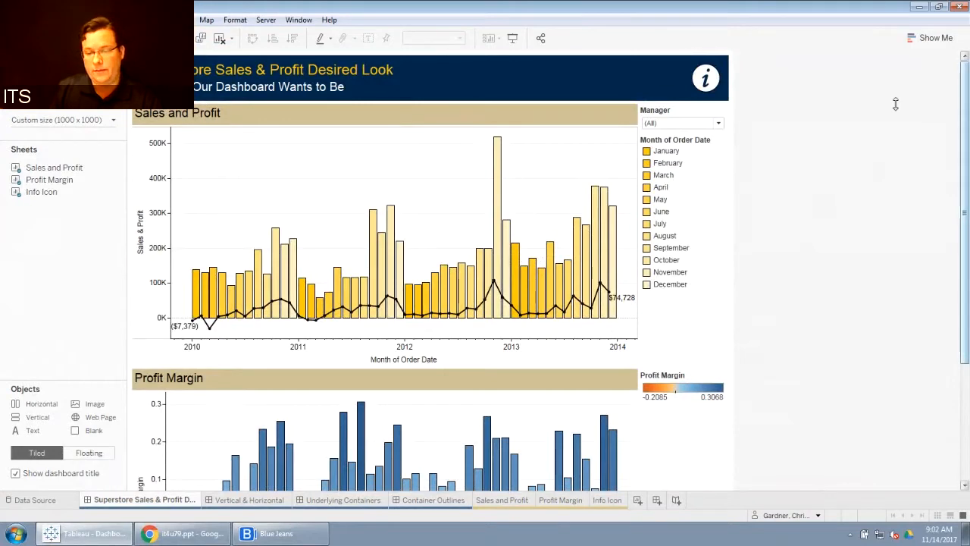
# Step: Scroll through the Superstore Sales & Profit Desired Look and Vertical & Horizontal example dashboards
pyautogui.moveTo(699, 81)
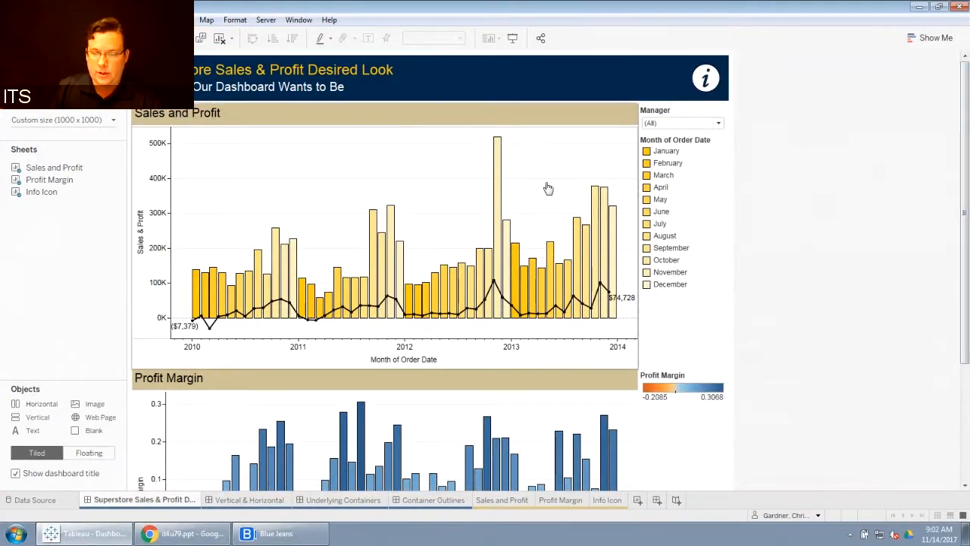
pyautogui.moveTo(965, 199)
pyautogui.mouseDown()
pyautogui.moveTo(967, 322)
pyautogui.moveTo(968, 184)
pyautogui.mouseUp()
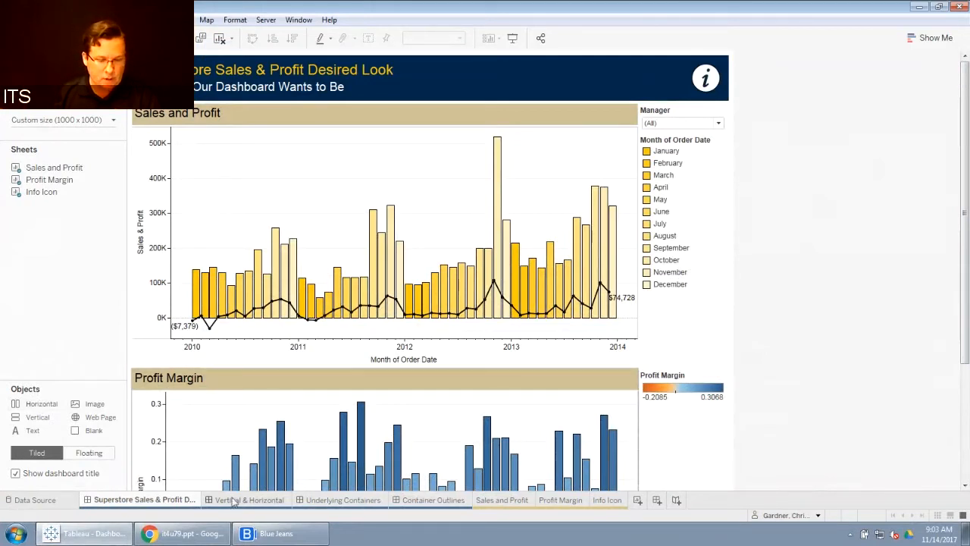
pyautogui.moveTo(235, 502)
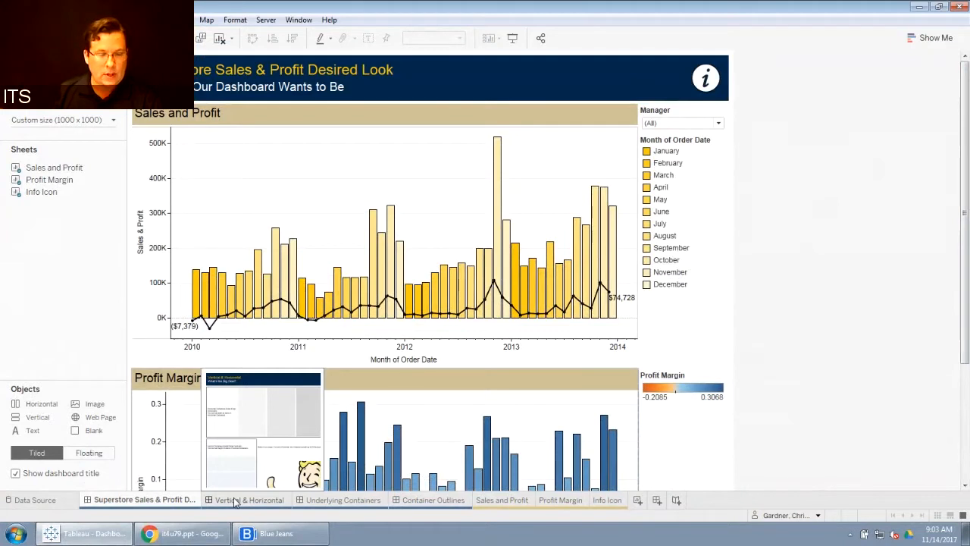
pyautogui.click(235, 500)
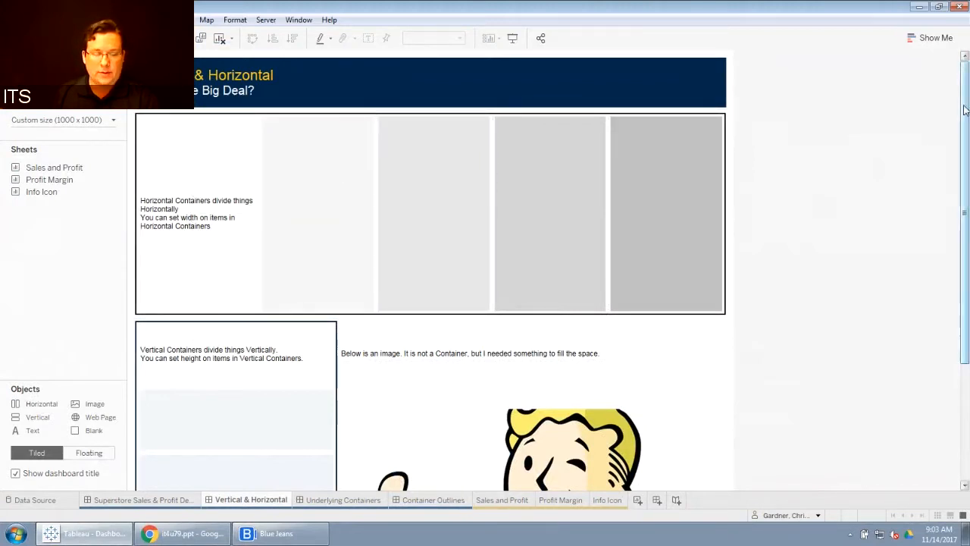
pyautogui.moveTo(964, 110); pyautogui.dragTo(967, 273)
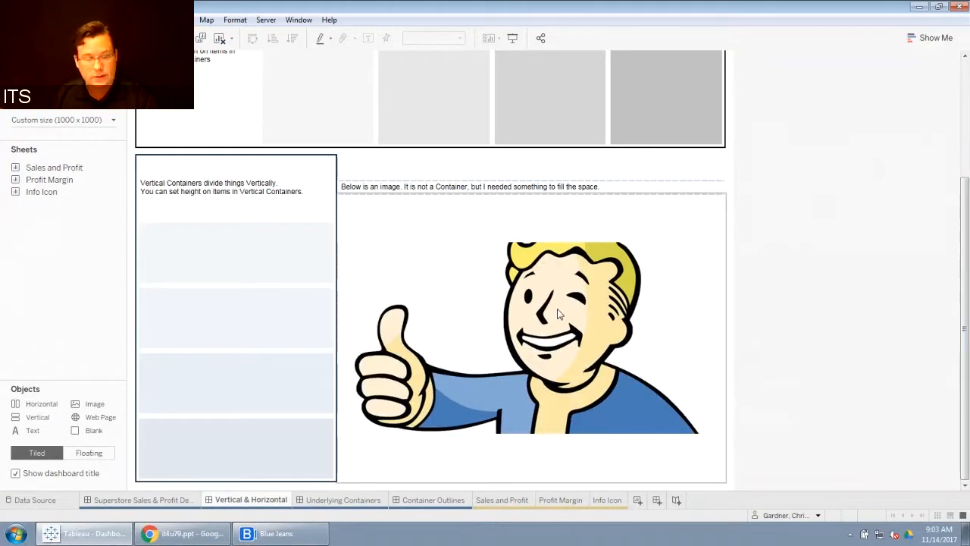
# Step: Scroll through the Underlying Containers and Container Outlines example dashboards to examine their container layout
pyautogui.click(343, 502)
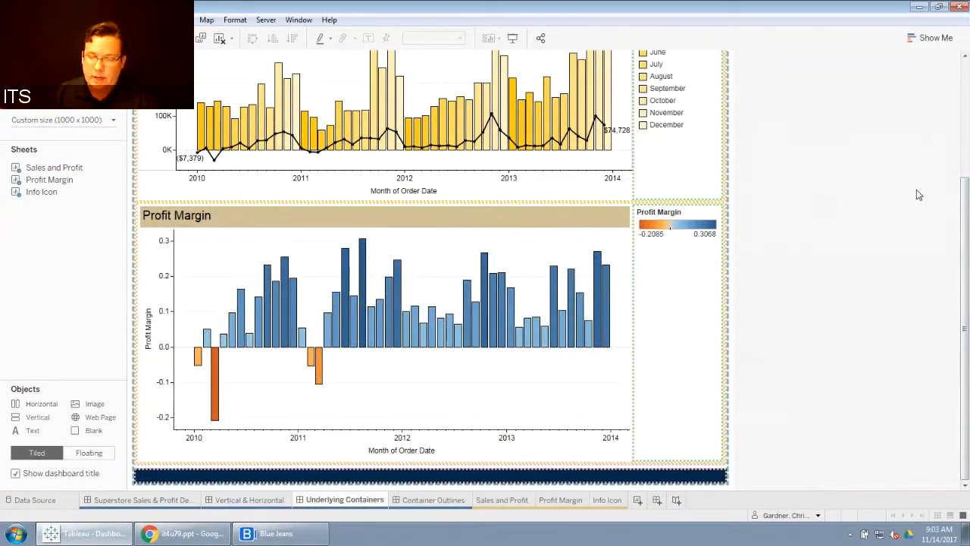
pyautogui.moveTo(965, 195); pyautogui.dragTo(967, 73)
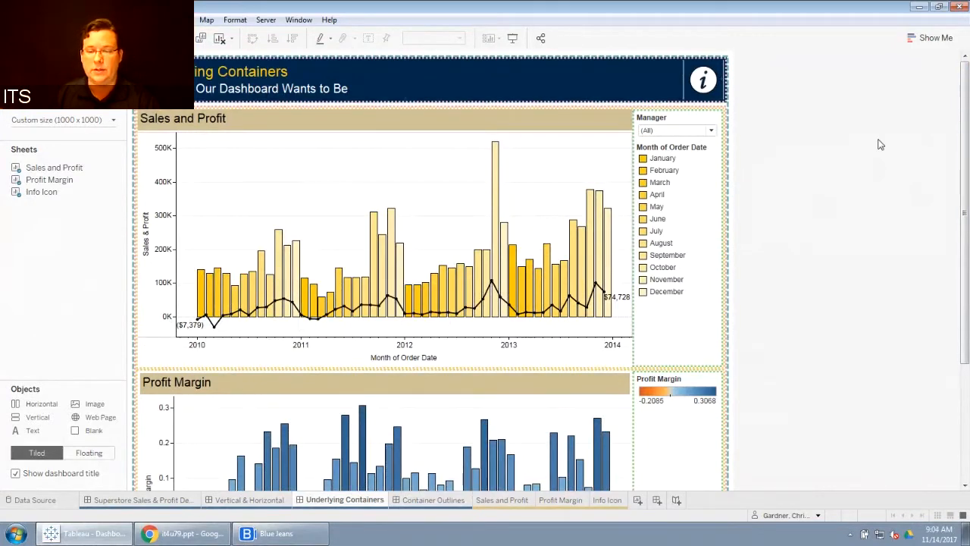
pyautogui.moveTo(965, 114); pyautogui.dragTo(968, 241)
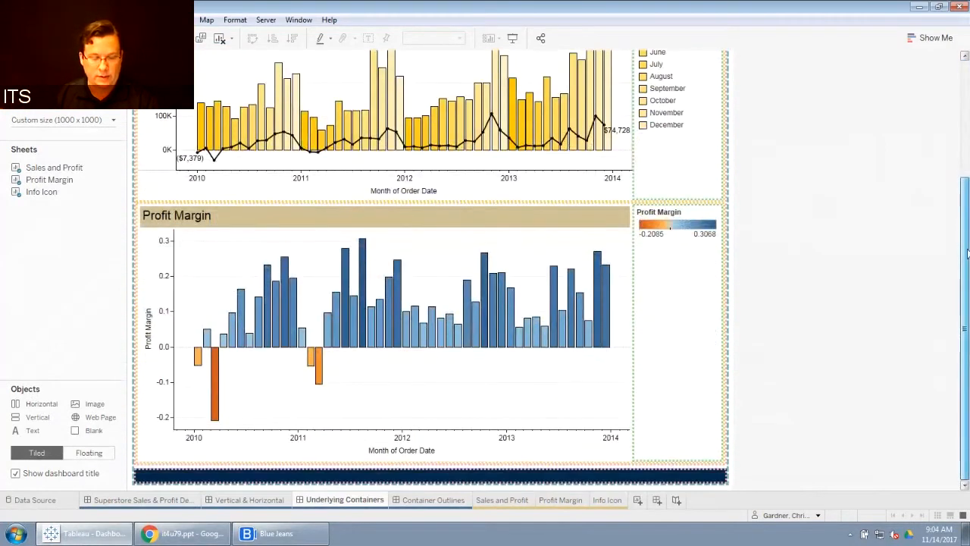
pyautogui.click(454, 502)
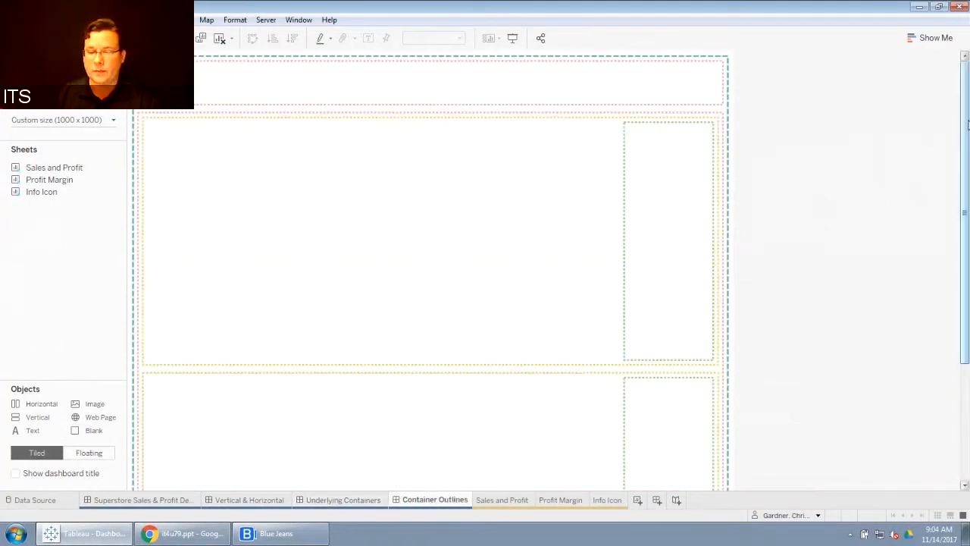
pyautogui.moveTo(967, 161); pyautogui.dragTo(965, 120)
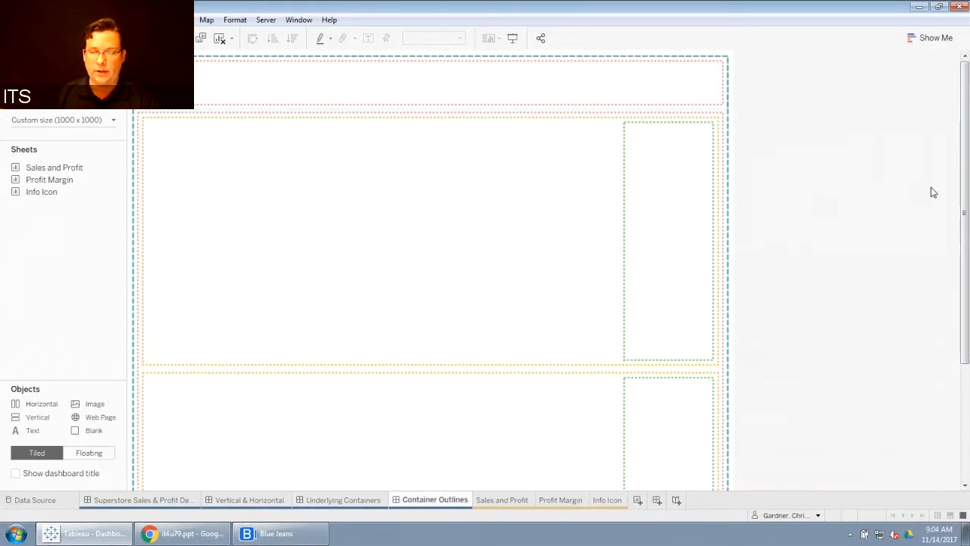
pyautogui.moveTo(960, 106); pyautogui.dragTo(968, 274)
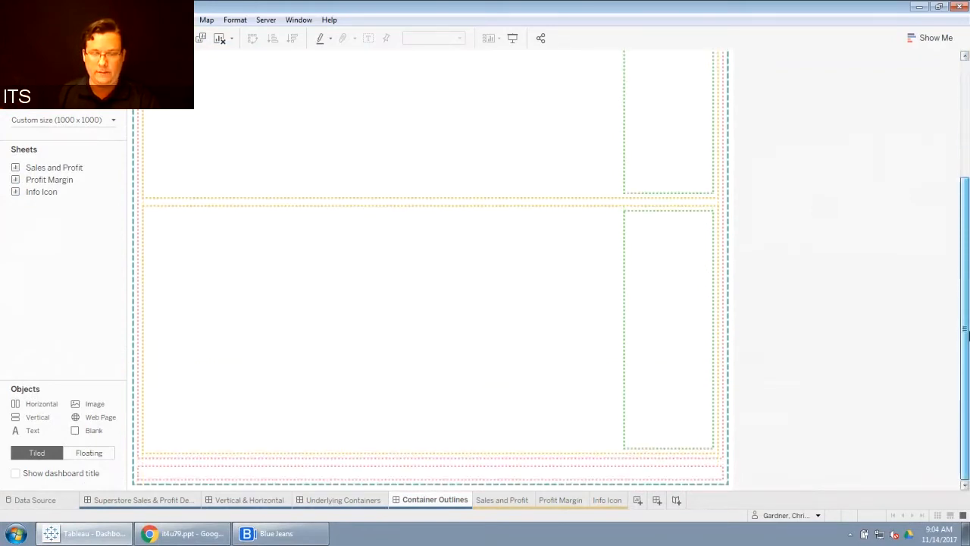
pyautogui.moveTo(966, 331); pyautogui.dragTo(966, 213)
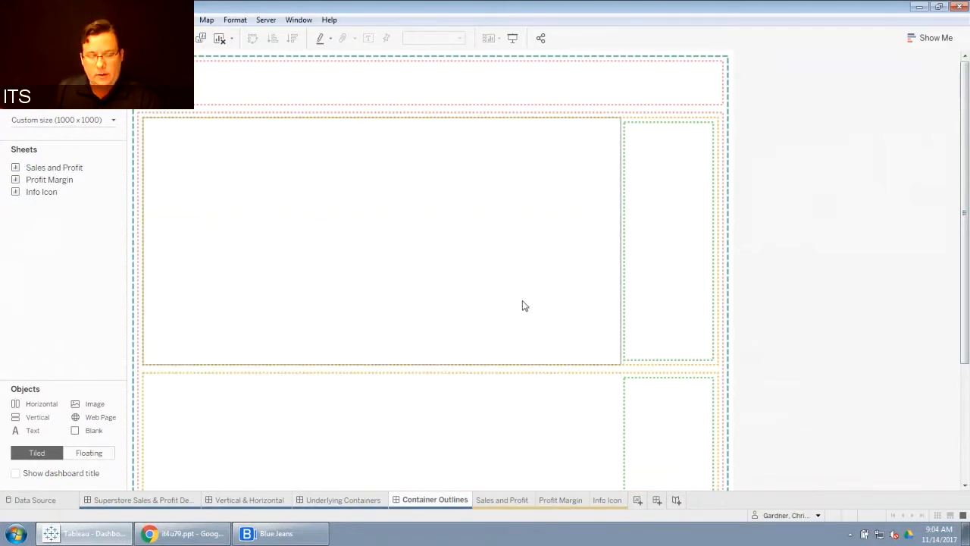
# Step: View the Sales and Profit, Profit Margin and Info Icon worksheets
pyautogui.click(501, 500)
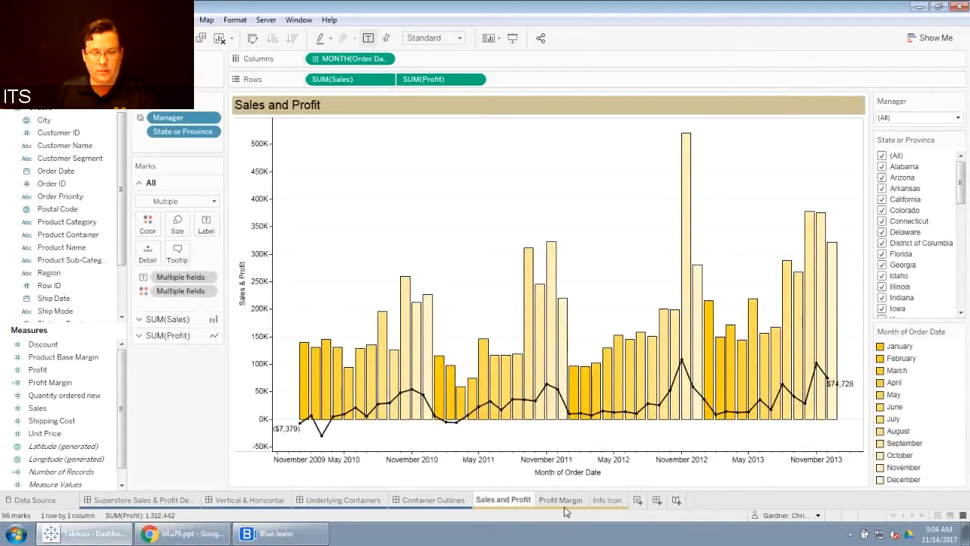
pyautogui.click(565, 507)
pyautogui.click(613, 503)
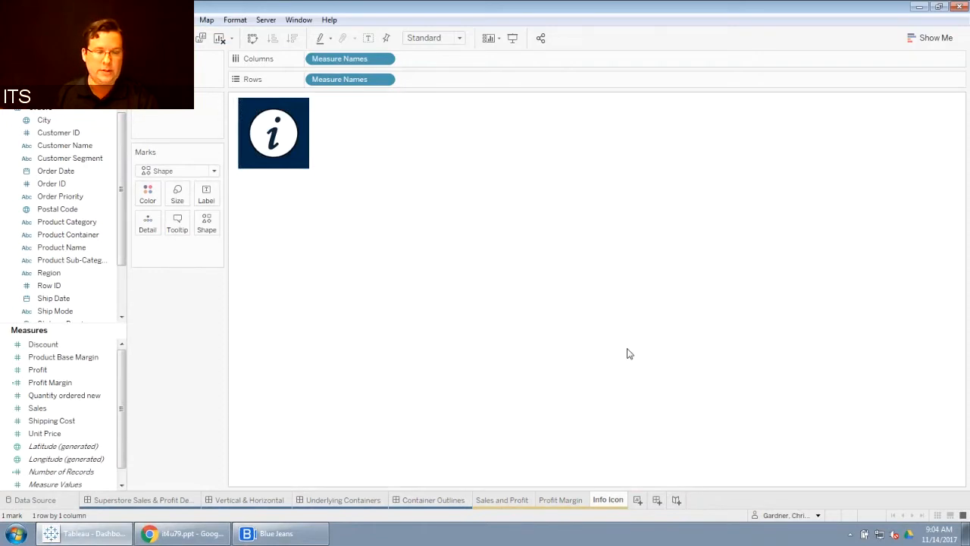
pyautogui.moveTo(270, 134)
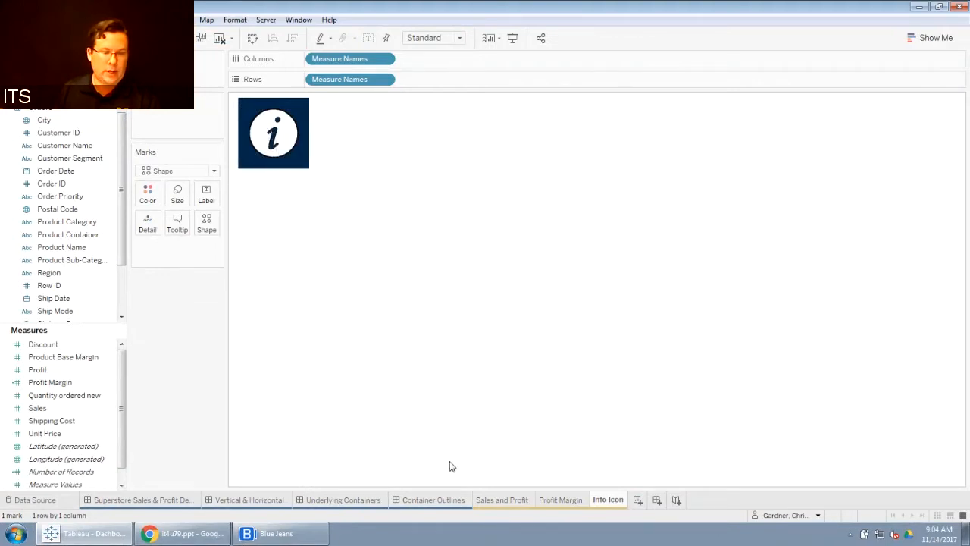
# Step: Create a new dashboard and set its fixed size to 1000 px wide by 1000 px high
pyautogui.click(657, 500)
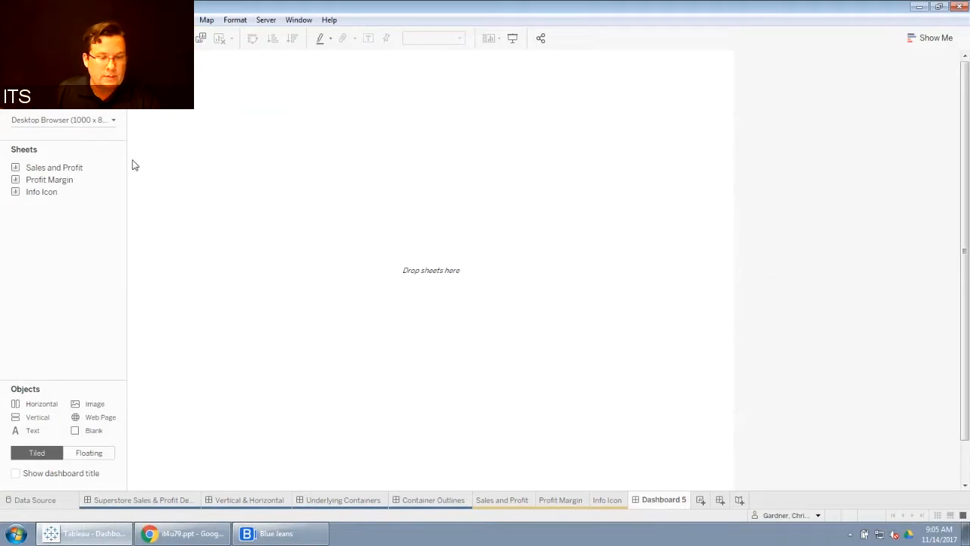
pyautogui.moveTo(126, 160); pyautogui.dragTo(160, 161)
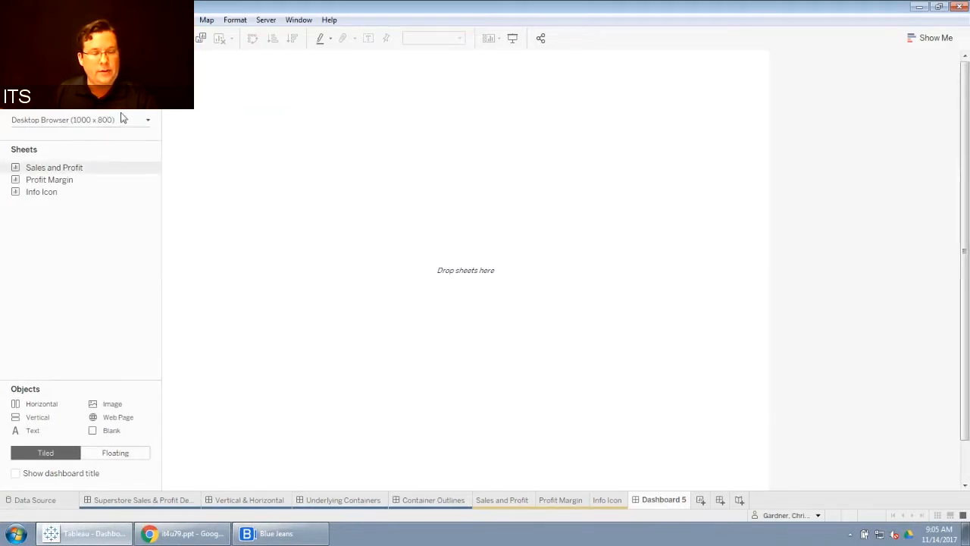
pyautogui.click(146, 122)
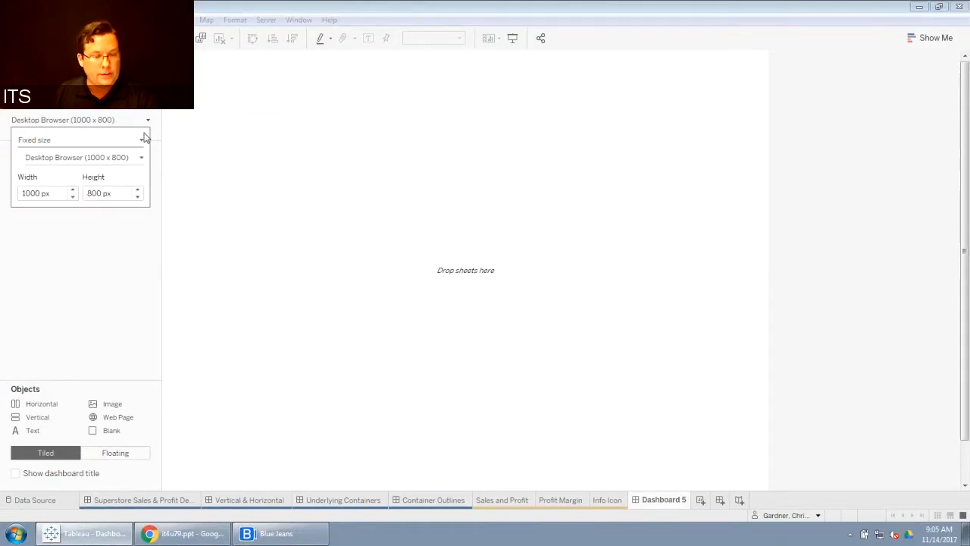
pyautogui.click(142, 159)
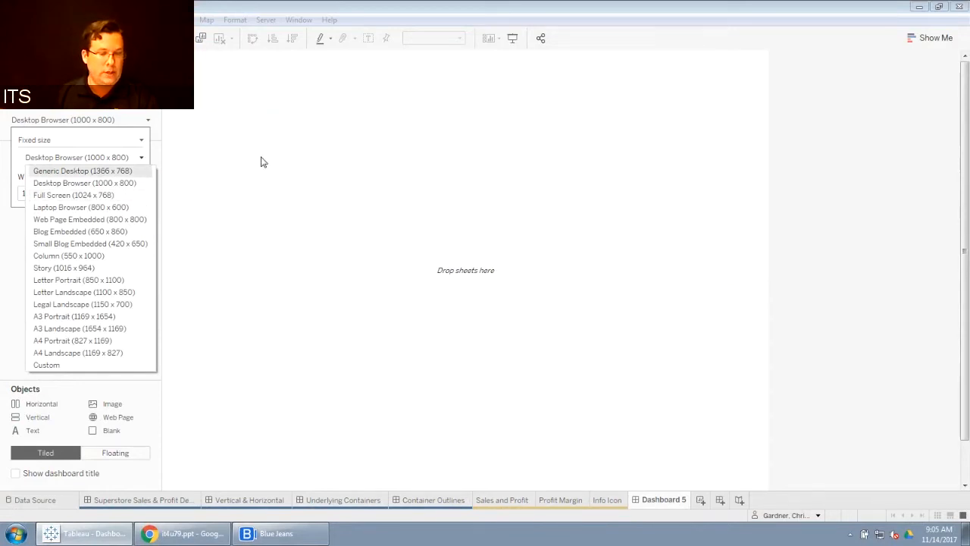
pyautogui.click(96, 155)
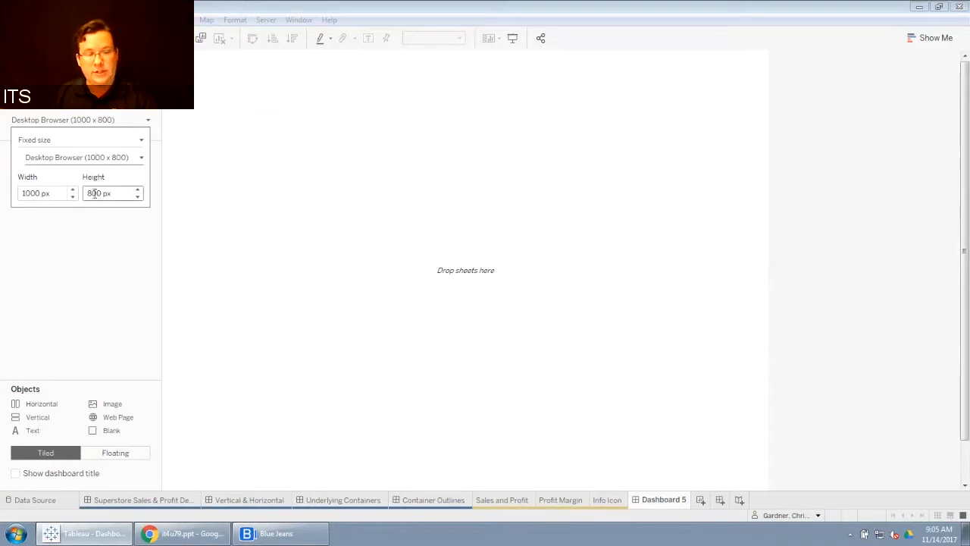
pyautogui.moveTo(95, 193); pyautogui.dragTo(86, 193)
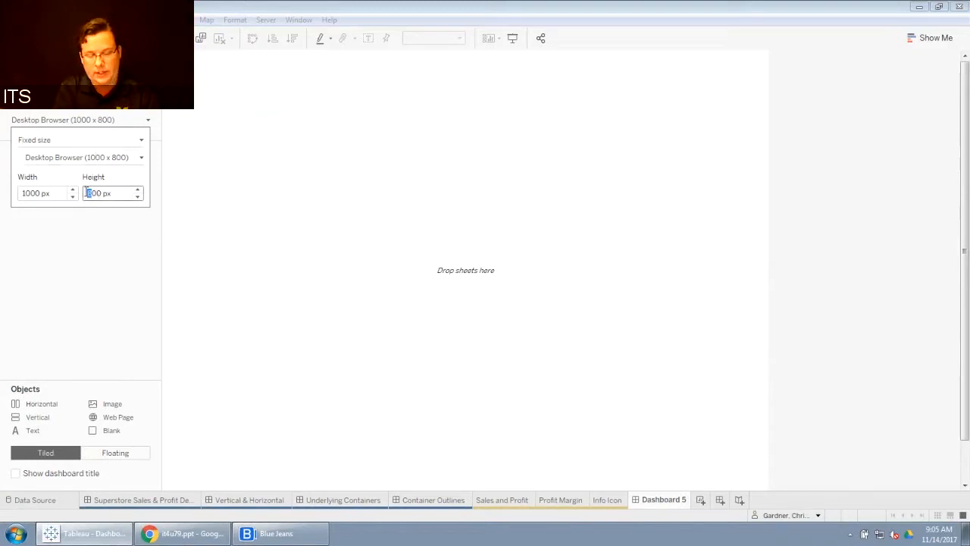
pyautogui.write('10')
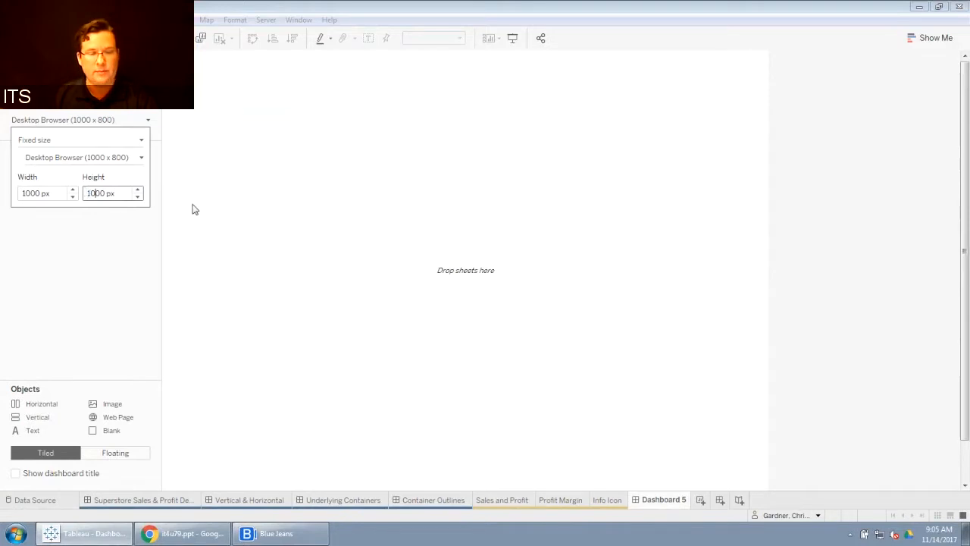
pyautogui.press('Return')
pyautogui.click(122, 250)
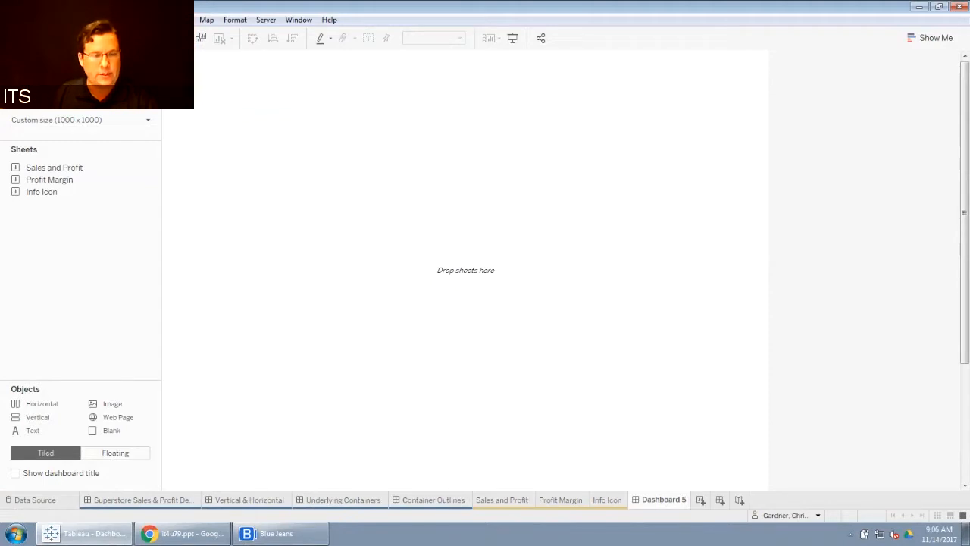
# Step: Show the dashboard title and expand the layout's item hierarchy to inspect the title and Tiled container
pyautogui.click(106, 20)
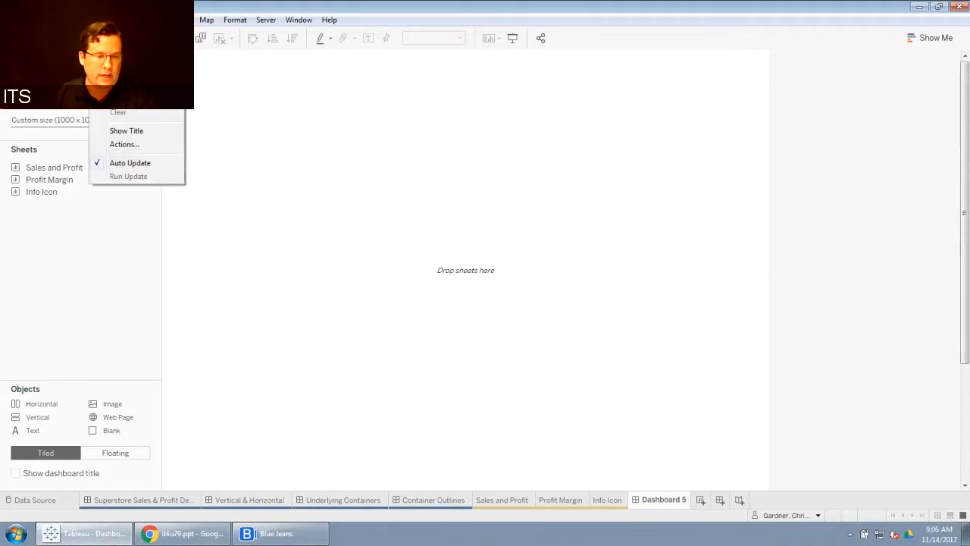
pyautogui.click(144, 133)
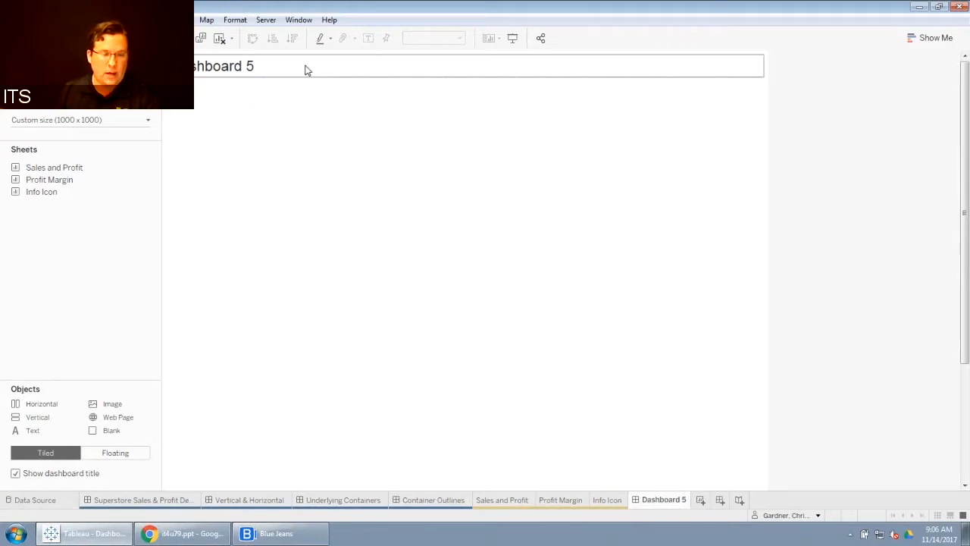
pyautogui.click(99, 58)
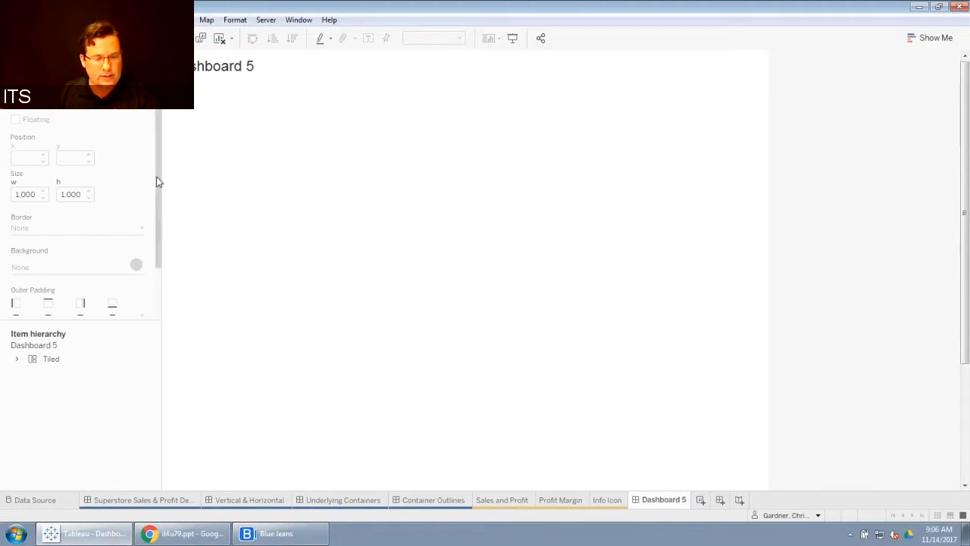
pyautogui.scroll(-2, 156, 182)
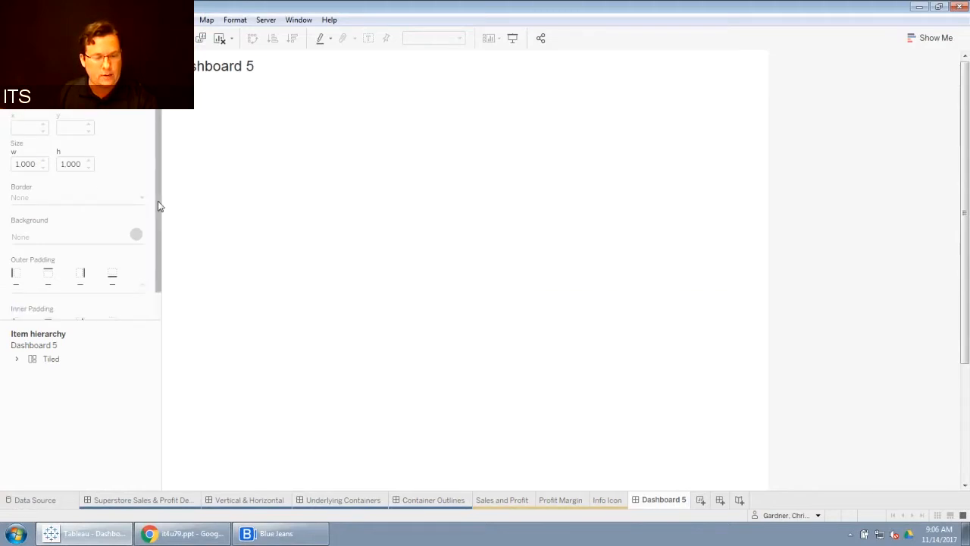
pyautogui.click(17, 360)
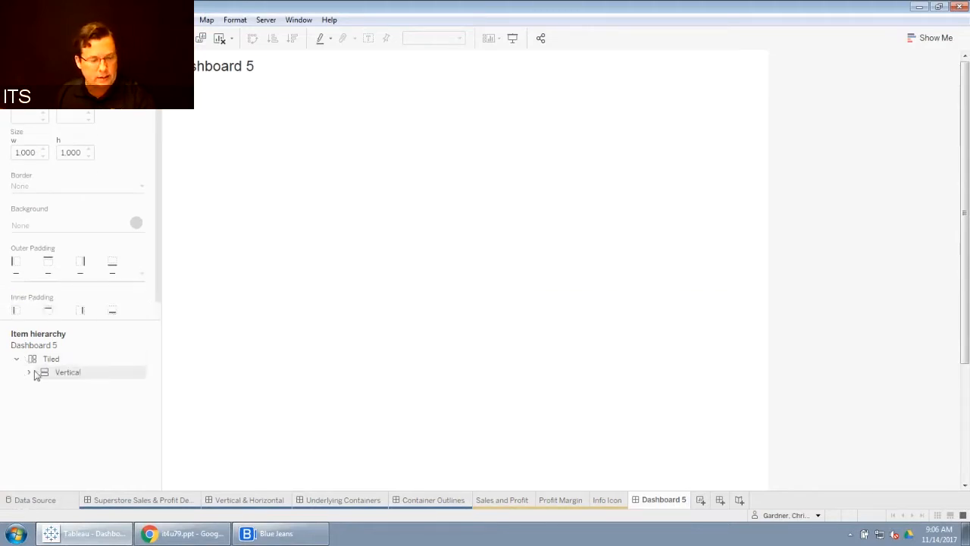
pyautogui.click(28, 372)
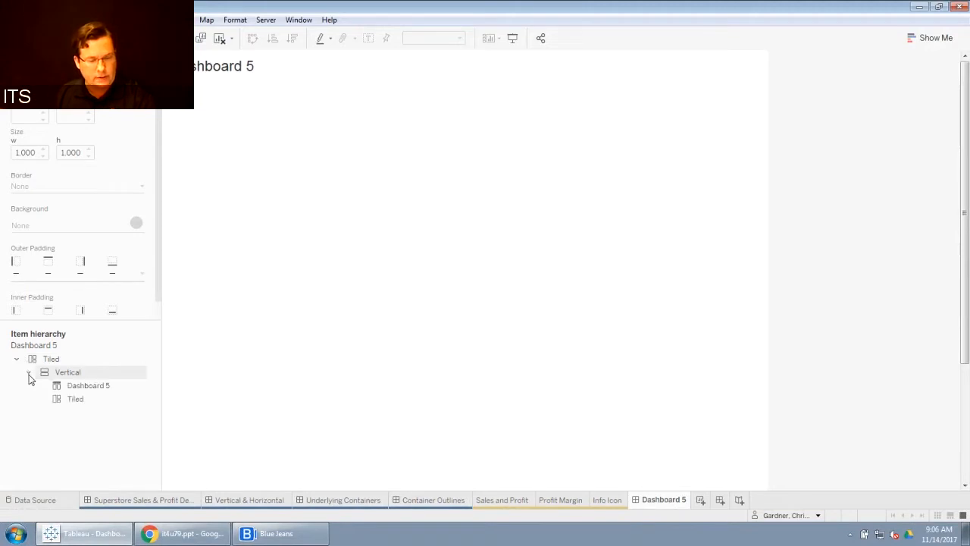
pyautogui.click(95, 388)
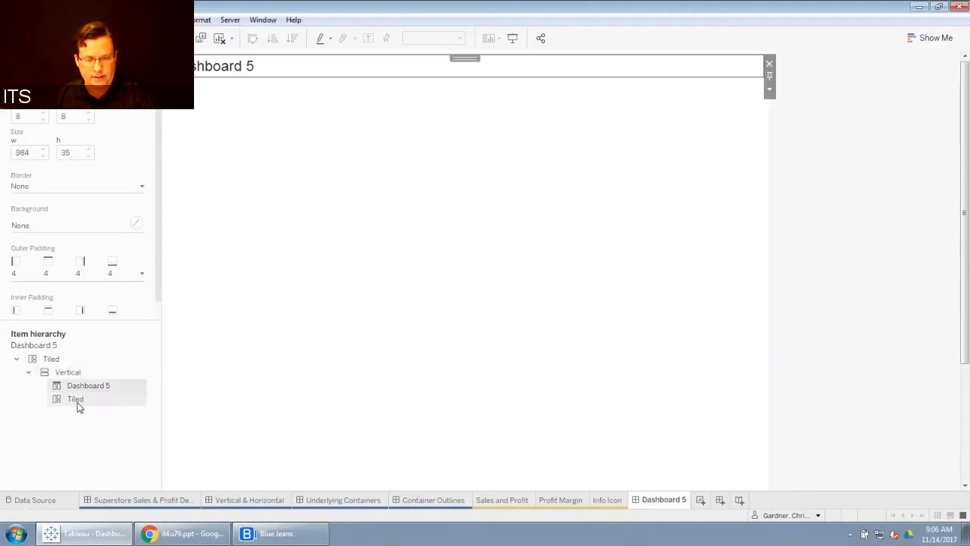
pyautogui.click(76, 402)
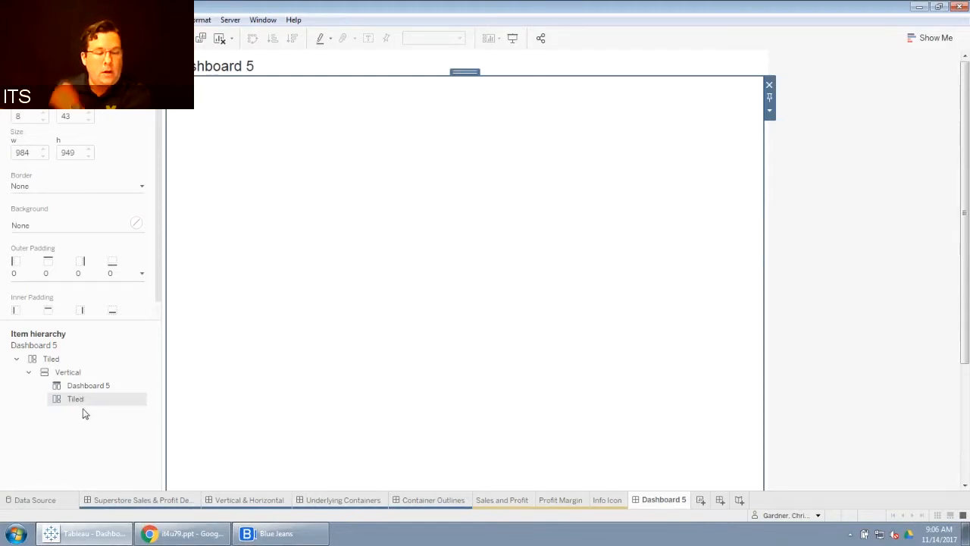
# Step: Remove both Tiled containers from the dashboard's item hierarchy, keeping the Vertical container with the title
pyautogui.rightClick(51, 364)
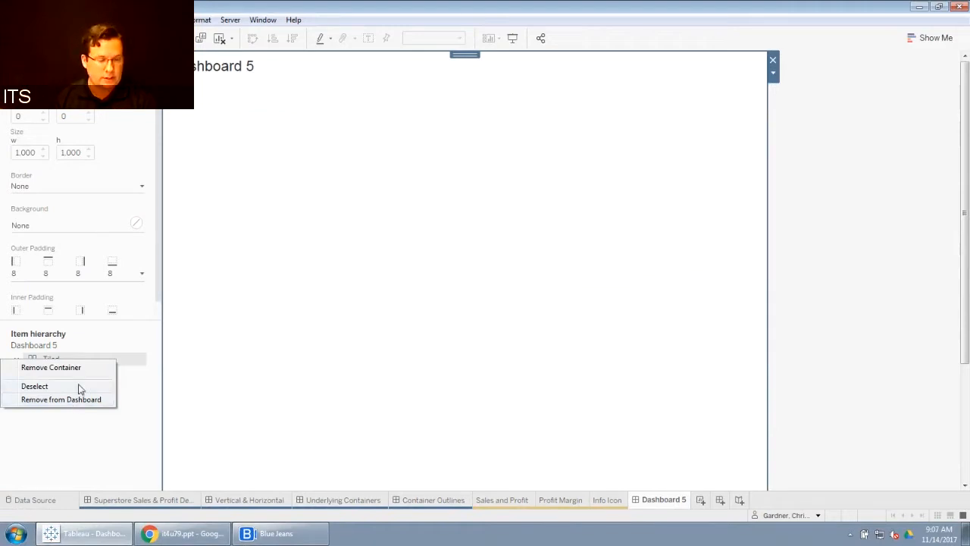
pyautogui.click(77, 367)
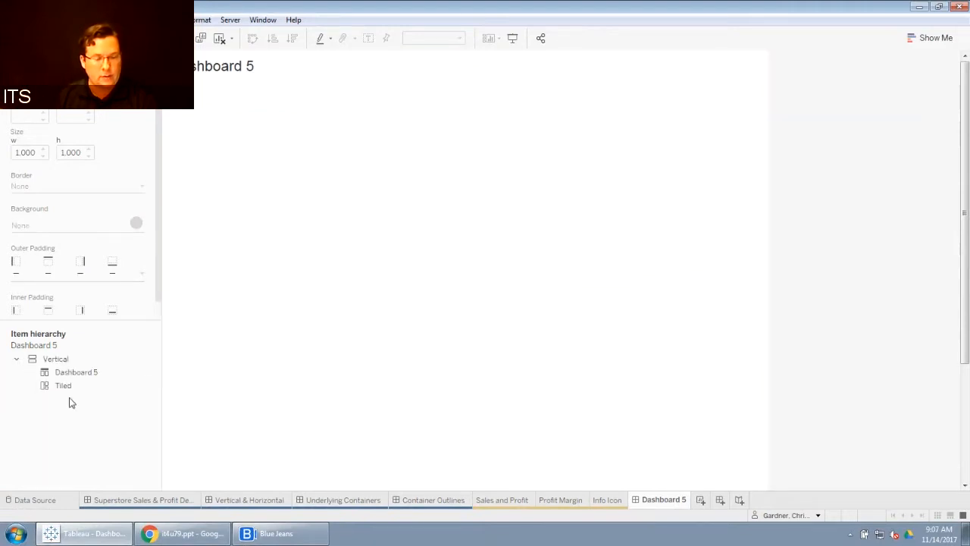
pyautogui.rightClick(68, 388)
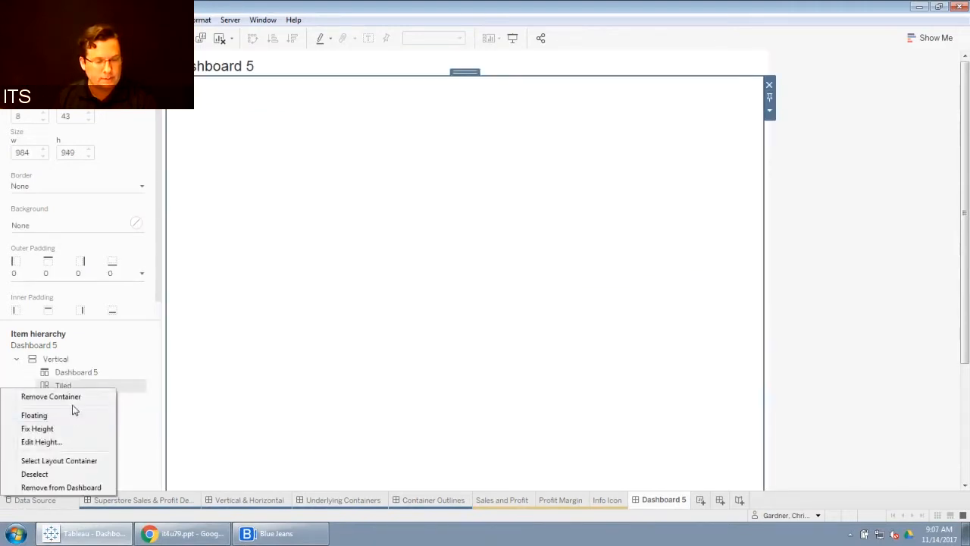
pyautogui.click(73, 397)
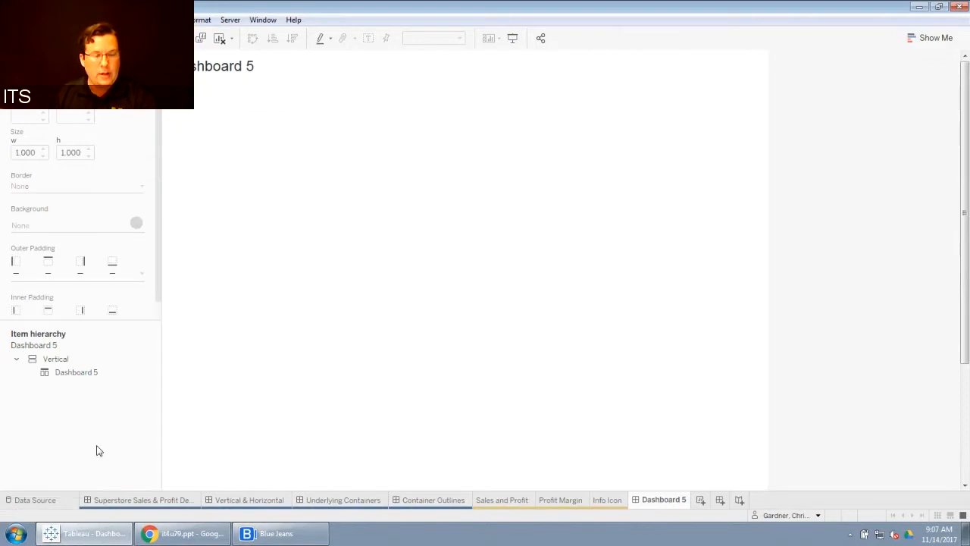
# Step: Compare the new dashboard's item hierarchy with the layout of the Superstore Sales & Profit Desired Look dashboard
pyautogui.click(57, 359)
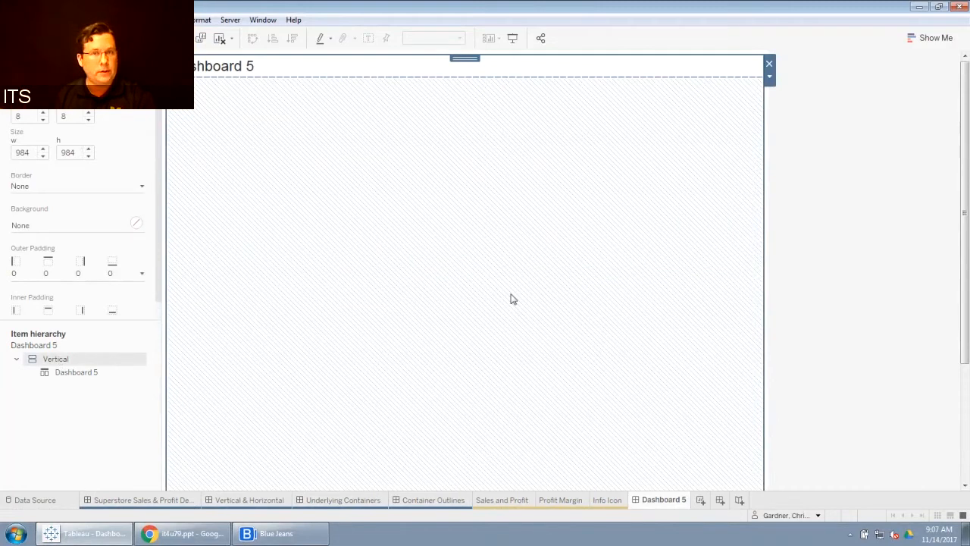
pyautogui.click(78, 373)
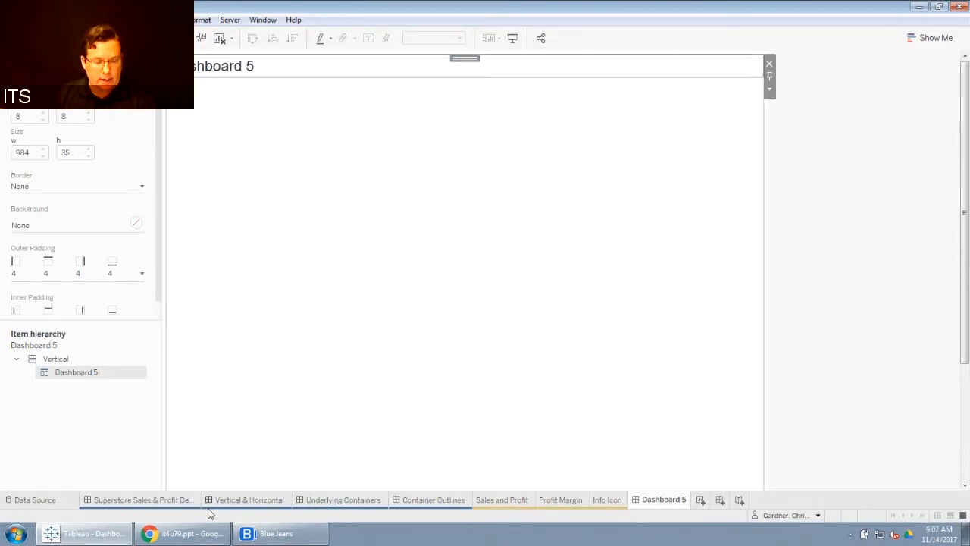
pyautogui.click(169, 503)
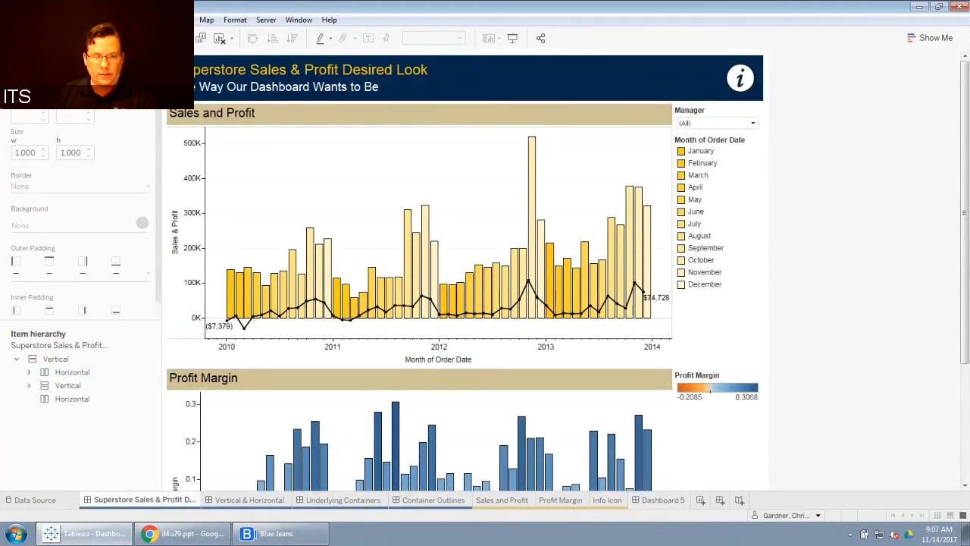
pyautogui.moveTo(749, 73)
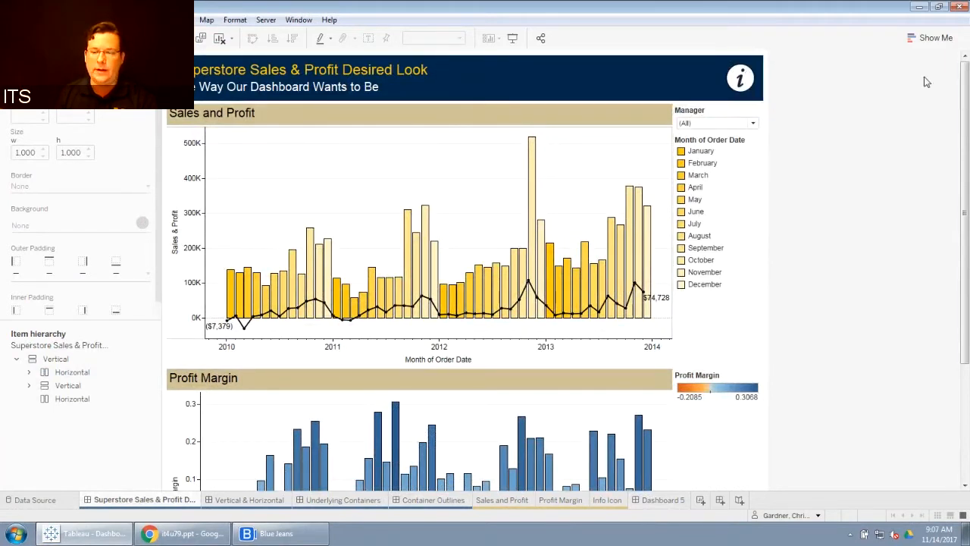
pyautogui.scroll(-2, 372, 136)
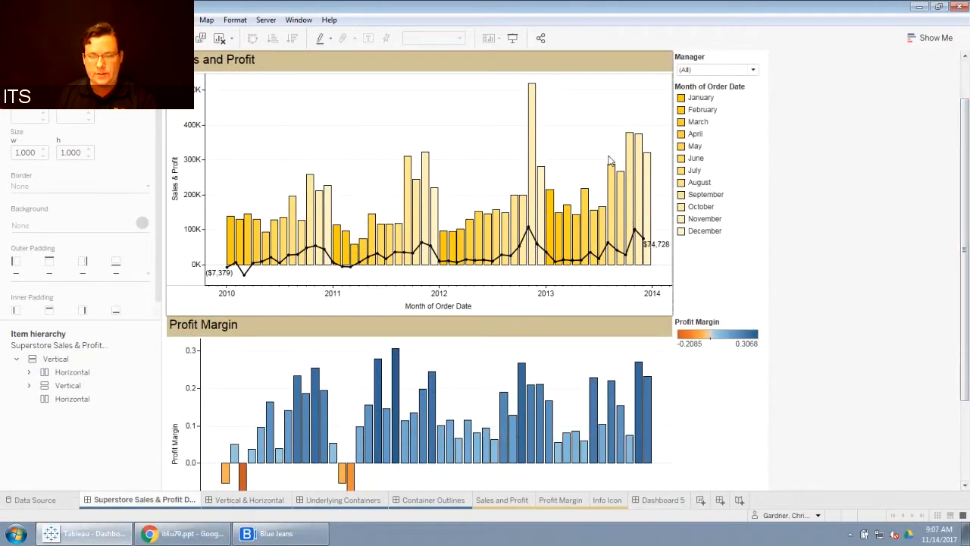
pyautogui.moveTo(965, 178); pyautogui.dragTo(967, 258)
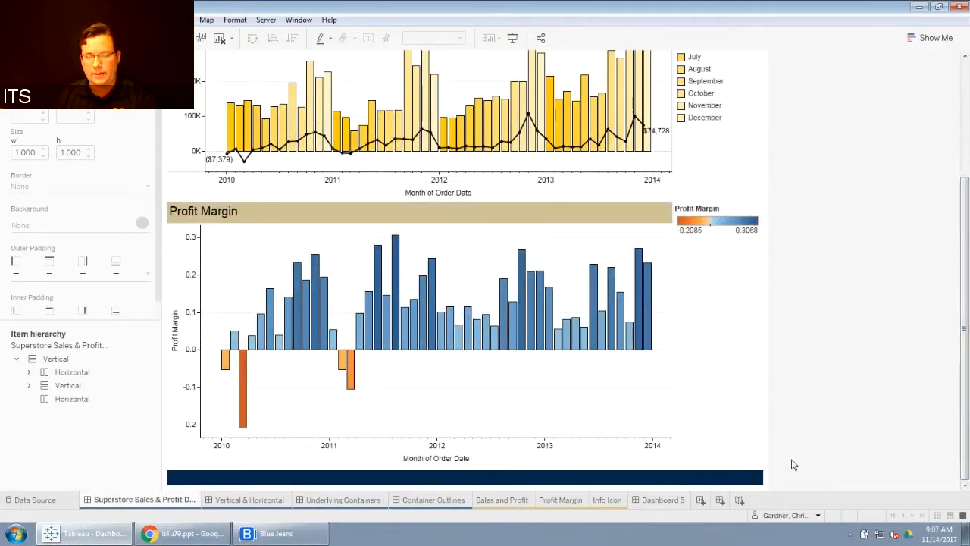
pyautogui.click(660, 500)
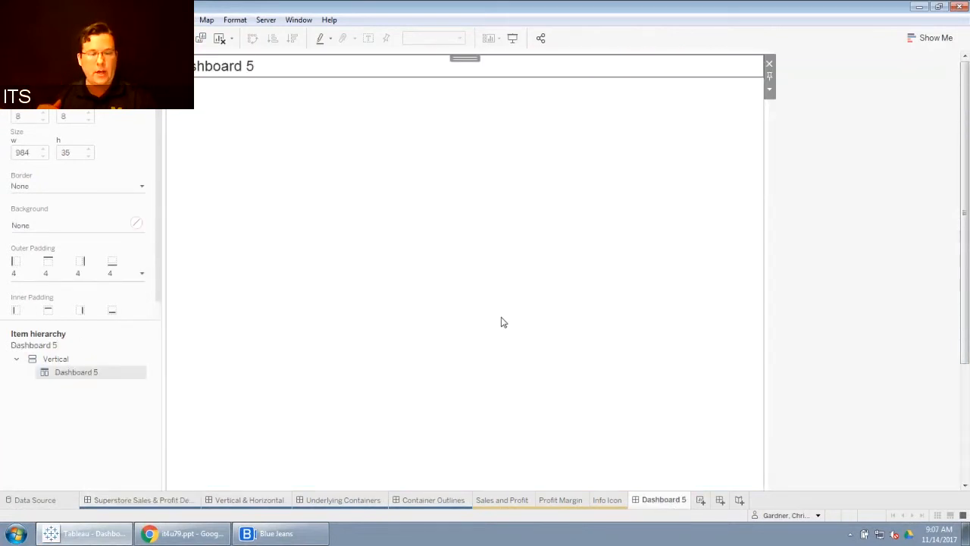
pyautogui.click(57, 359)
pyautogui.click(89, 370)
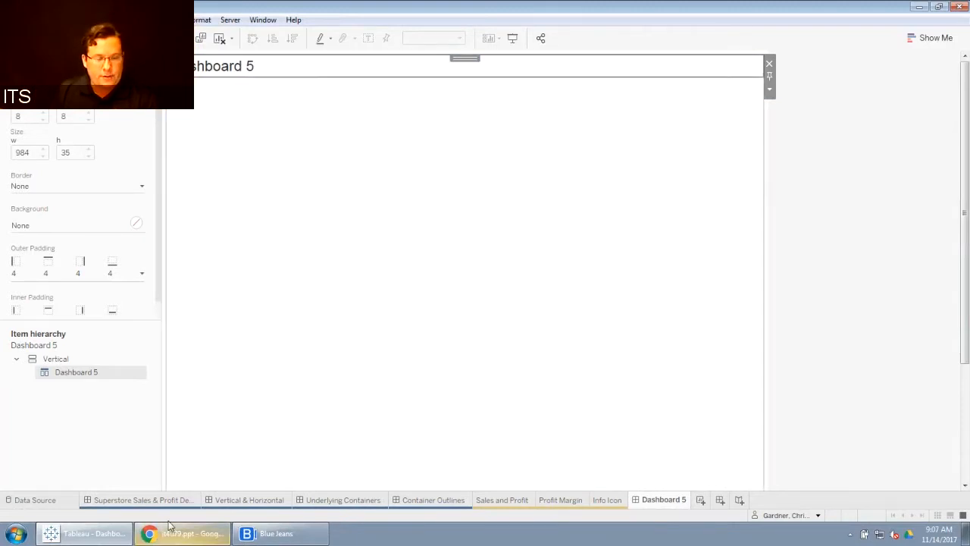
pyautogui.click(144, 501)
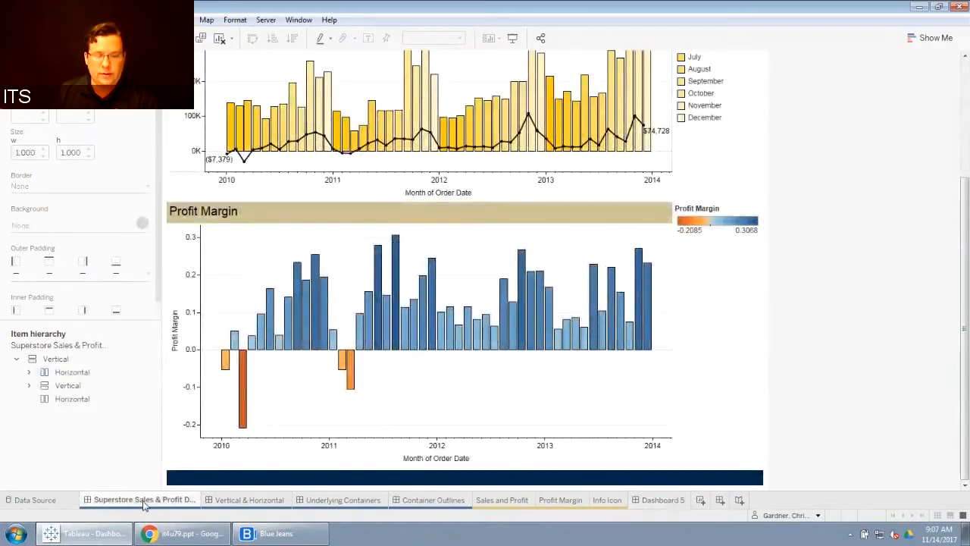
pyautogui.moveTo(964, 307); pyautogui.dragTo(964, 182)
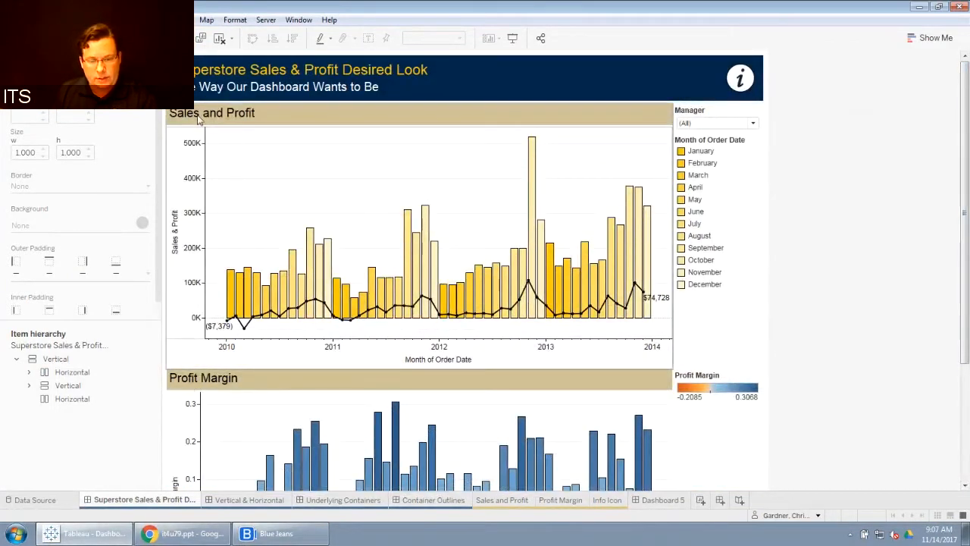
pyautogui.moveTo(407, 216)
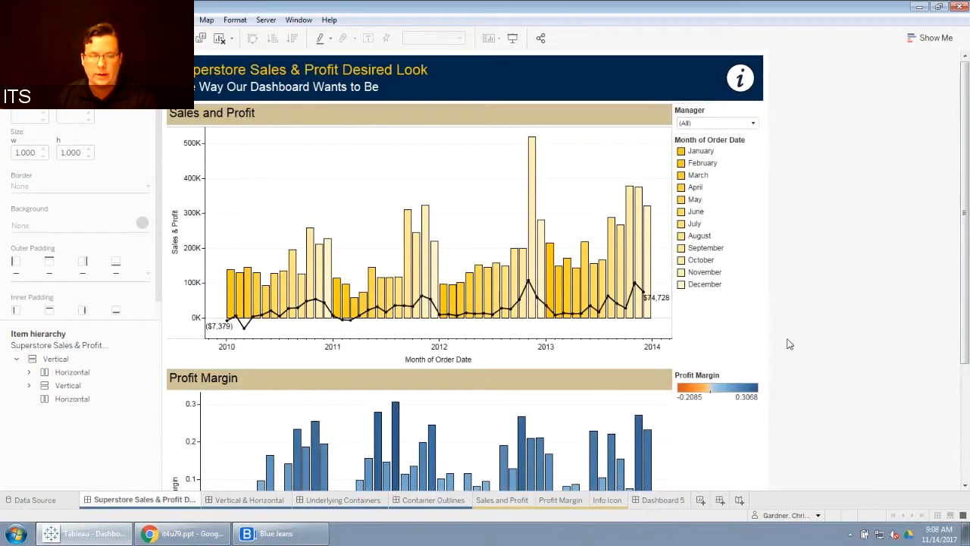
pyautogui.moveTo(536, 170)
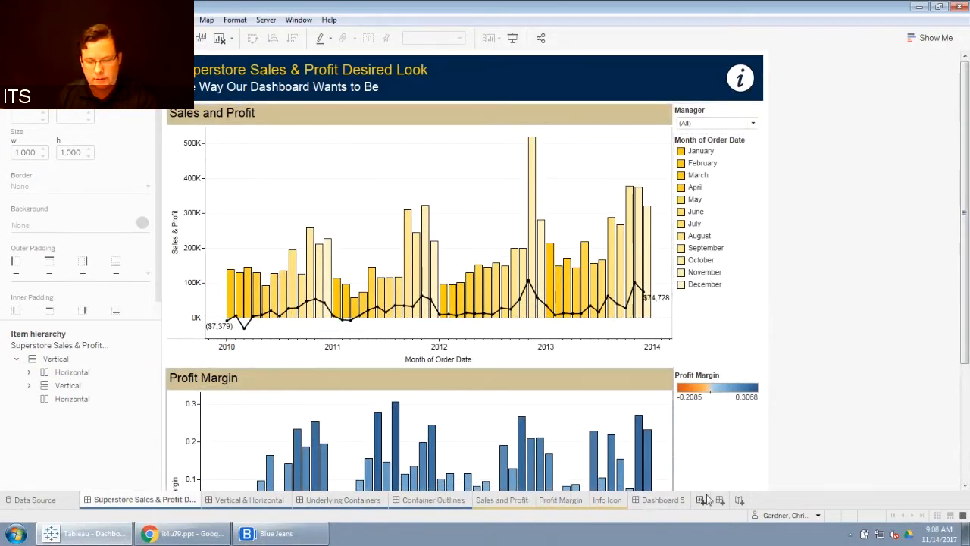
pyautogui.click(663, 501)
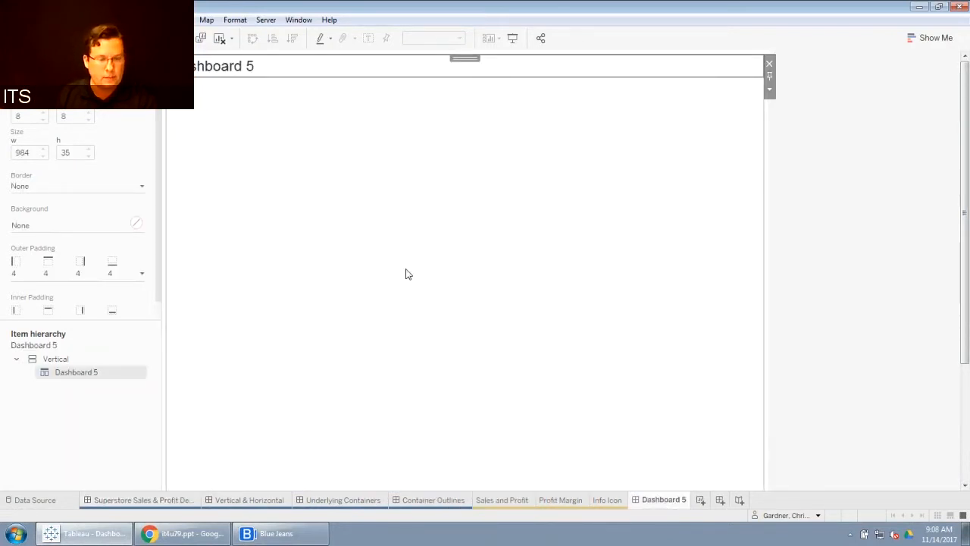
# Step: Add a Horizontal container below the dashboard title and check its place in the item hierarchy
pyautogui.click(32, 60)
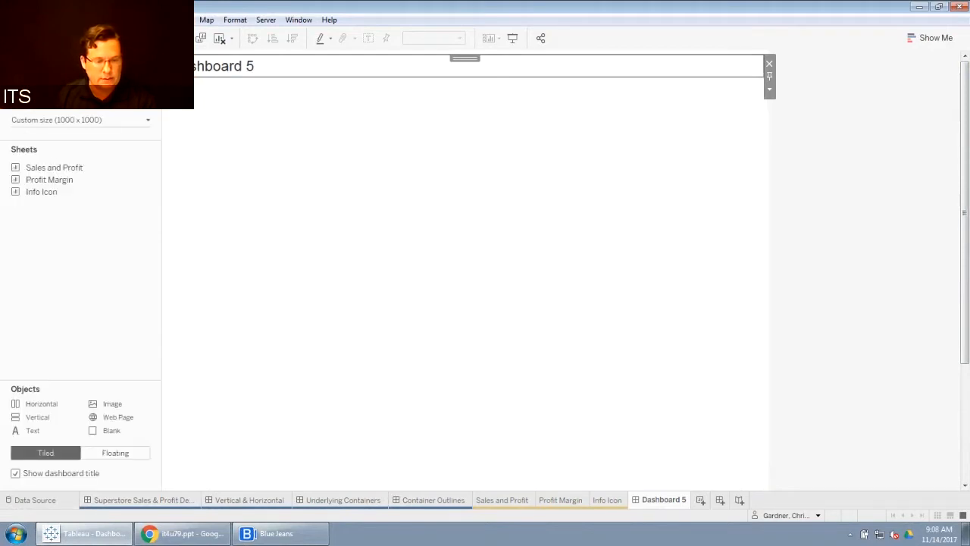
pyautogui.moveTo(35, 402)
pyautogui.mouseDown()
pyautogui.moveTo(171, 368)
pyautogui.moveTo(455, 197)
pyautogui.mouseUp()
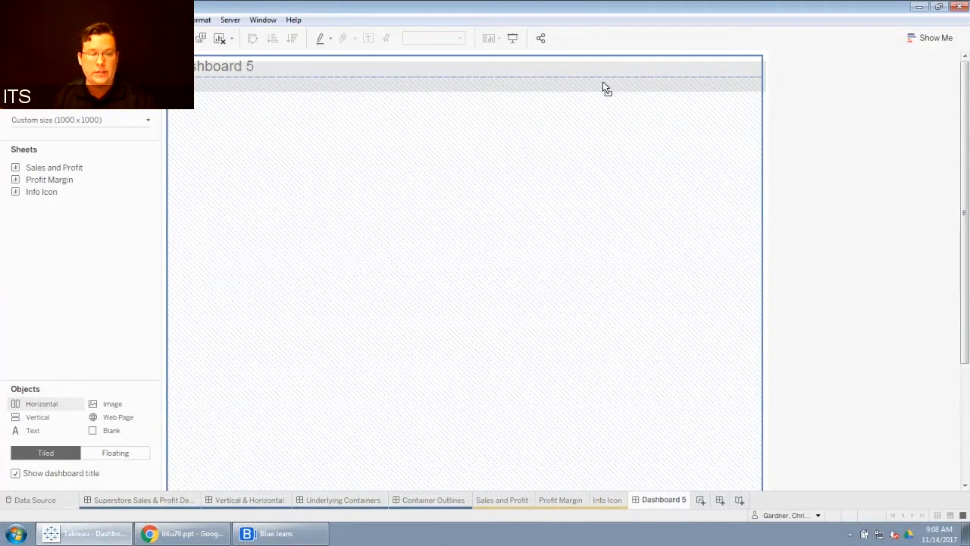
pyautogui.moveTo(603, 83); pyautogui.dragTo(603, 84)
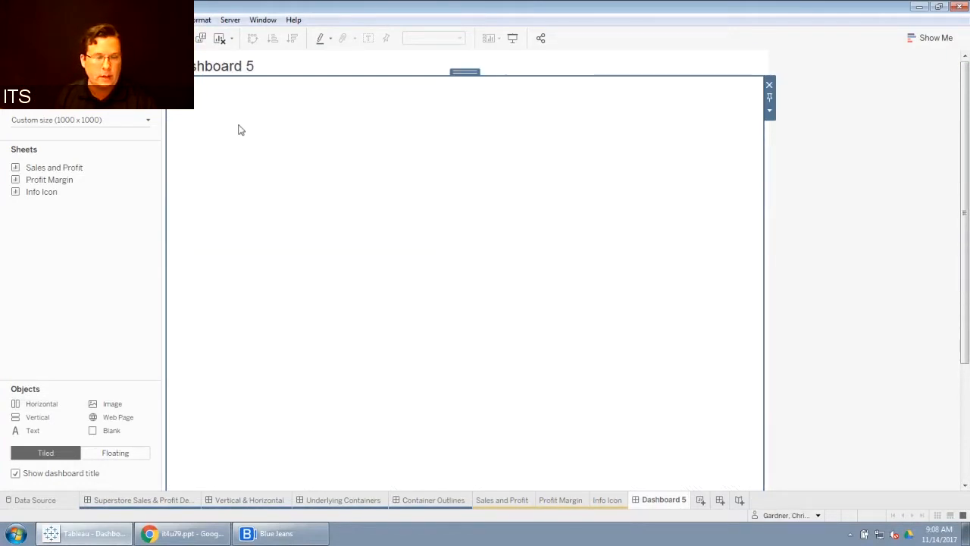
pyautogui.click(102, 60)
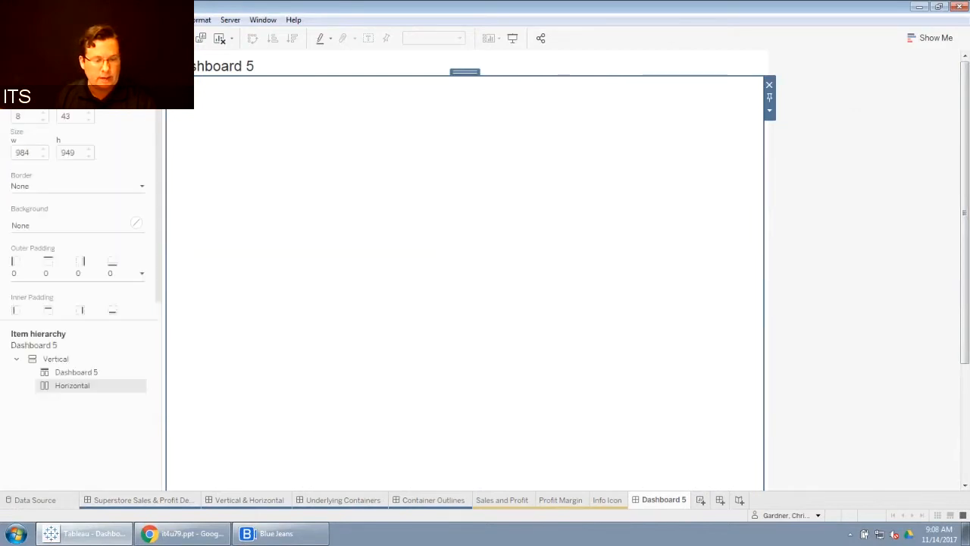
pyautogui.click(63, 376)
pyautogui.click(62, 385)
pyautogui.click(60, 372)
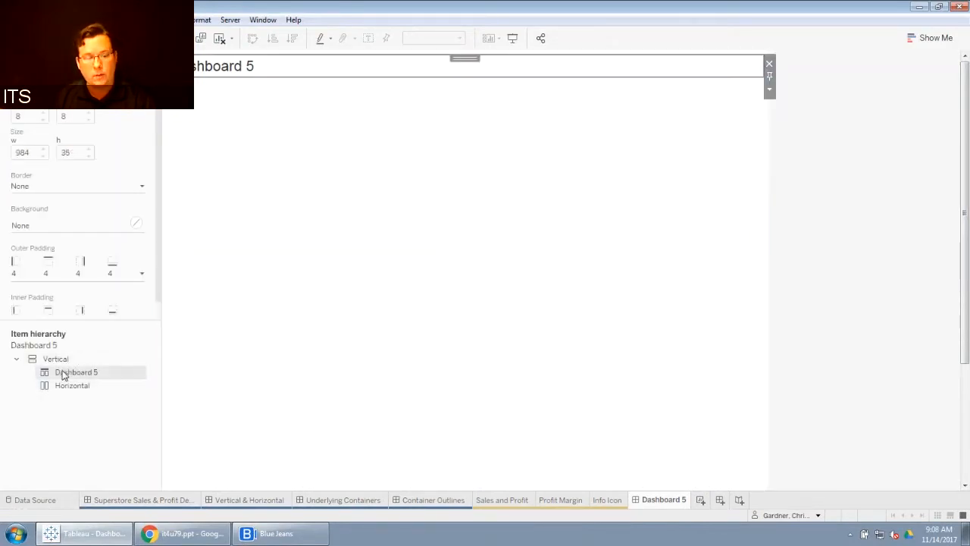
pyautogui.click(64, 388)
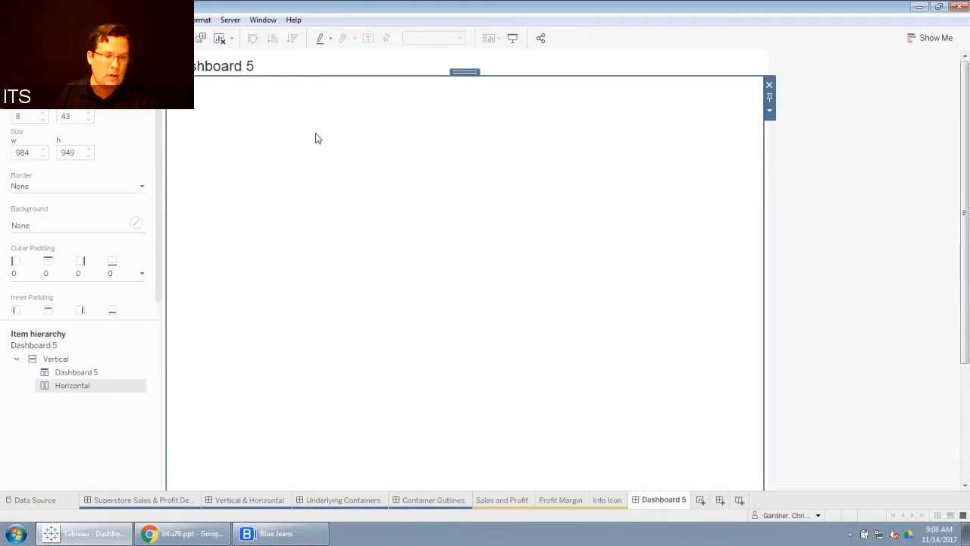
# Step: Place the Sales and Profit sheet into the new Horizontal container
pyautogui.click(32, 59)
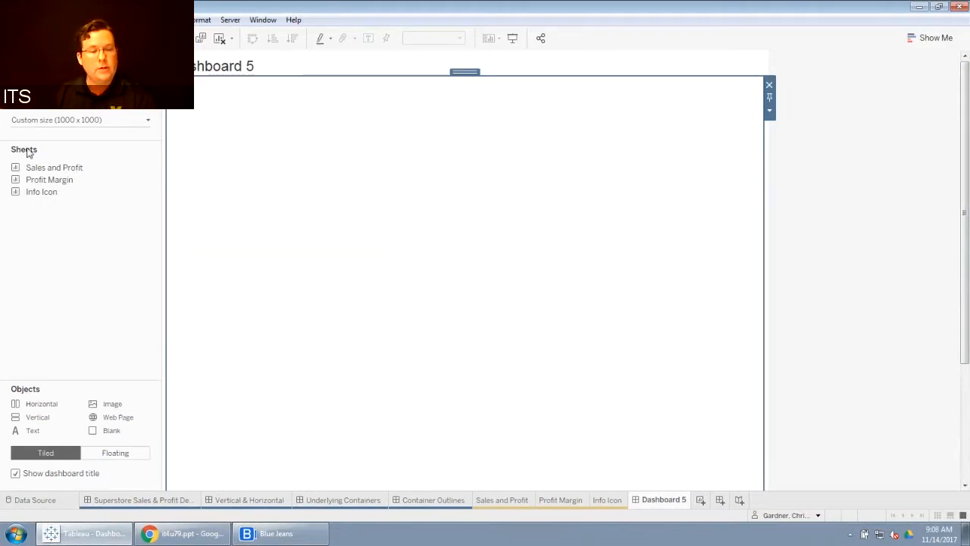
pyautogui.doubleClick(72, 168)
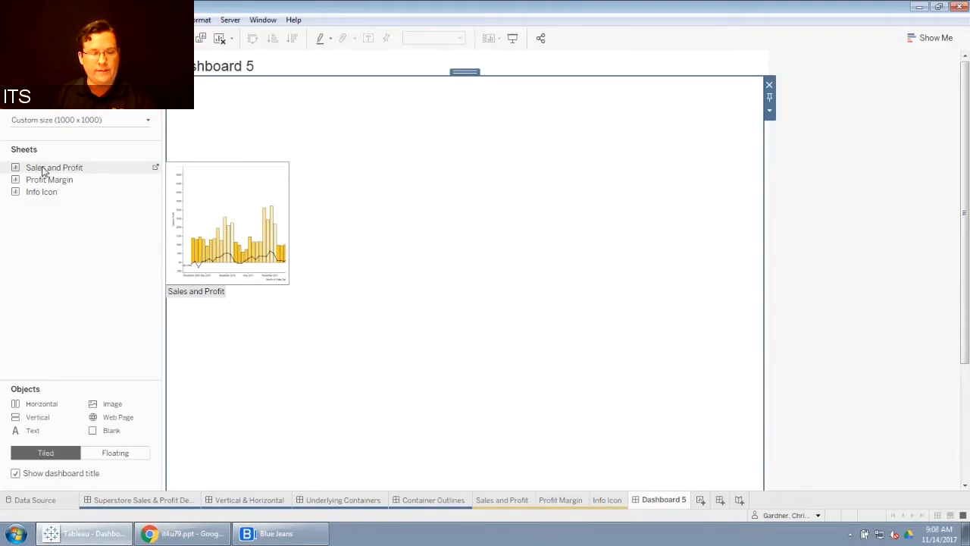
pyautogui.hotkey('ctrl', 'z')
pyautogui.moveTo(44, 171); pyautogui.dragTo(253, 176)
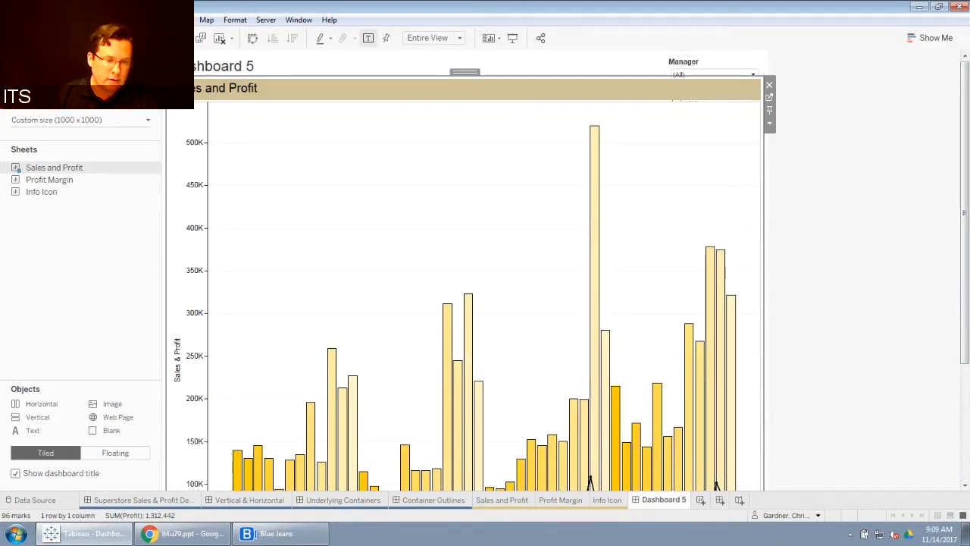
# Step: Expand the sheet's Tiled legend container in the item hierarchy and remove the Sales and Profit sheet again
pyautogui.click(106, 60)
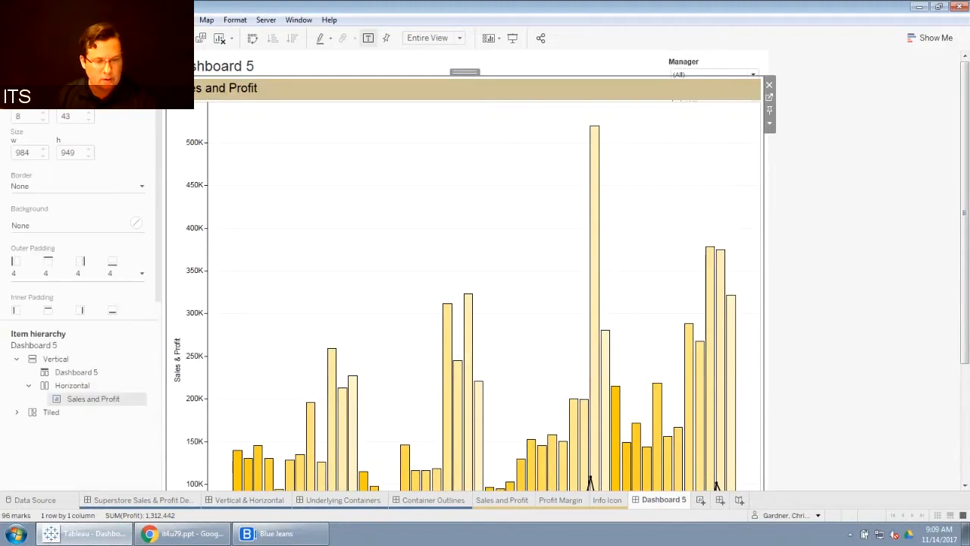
pyautogui.click(17, 413)
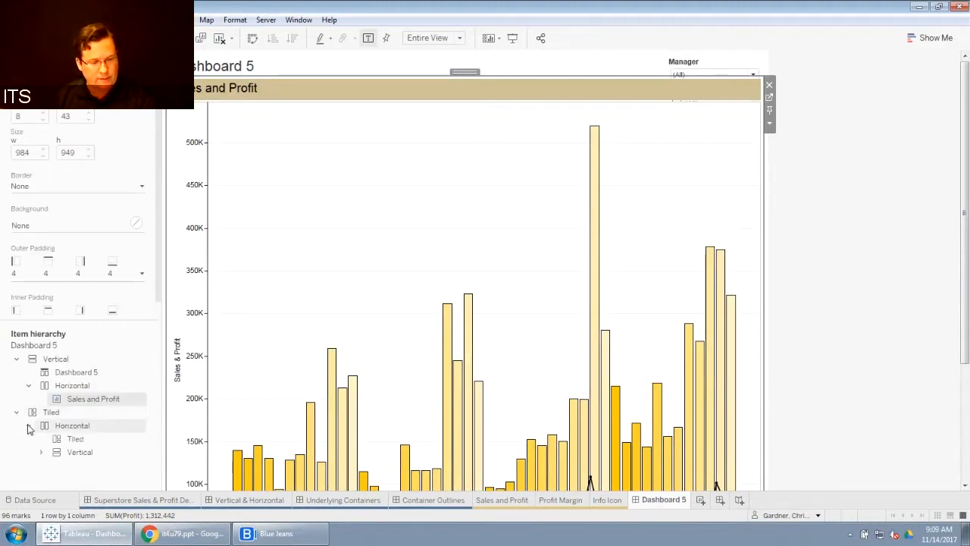
pyautogui.click(41, 451)
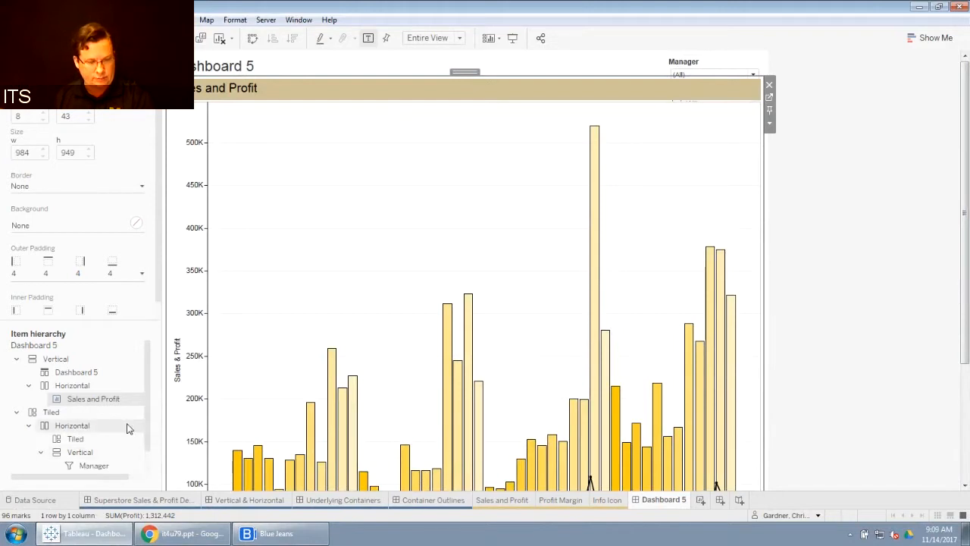
pyautogui.scroll(-1, 147, 412)
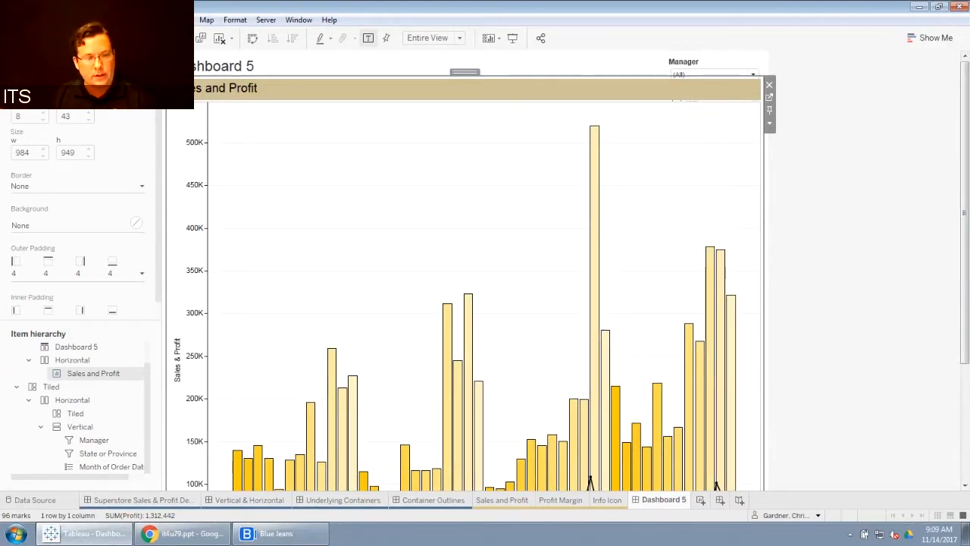
pyautogui.press('Delete')
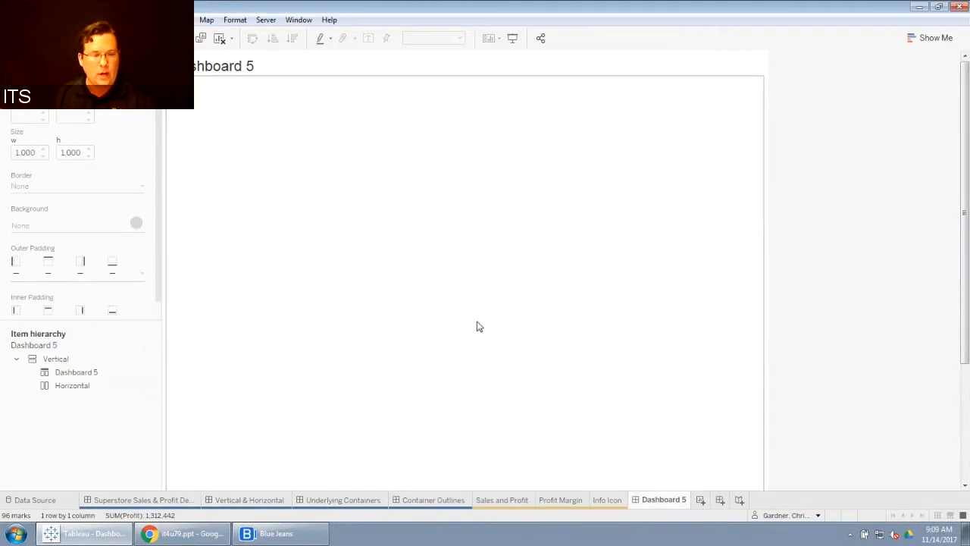
# Step: Add a Blank object inside the Horizontal container
pyautogui.click(34, 58)
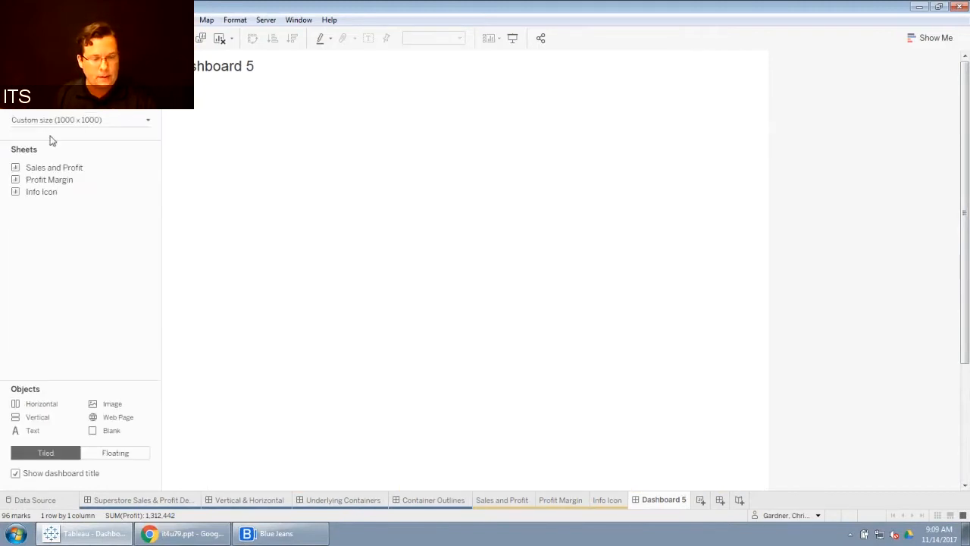
pyautogui.moveTo(108, 429); pyautogui.dragTo(464, 264)
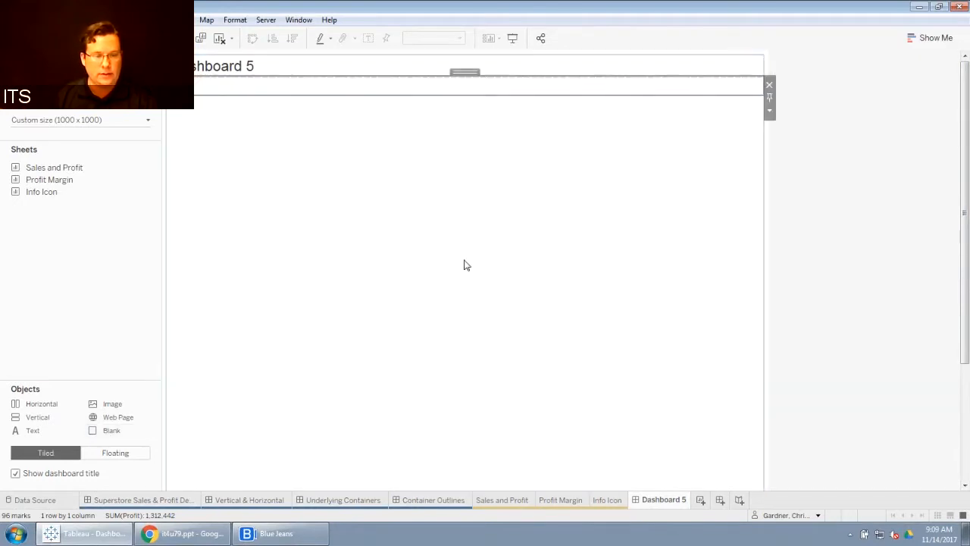
pyautogui.click(97, 58)
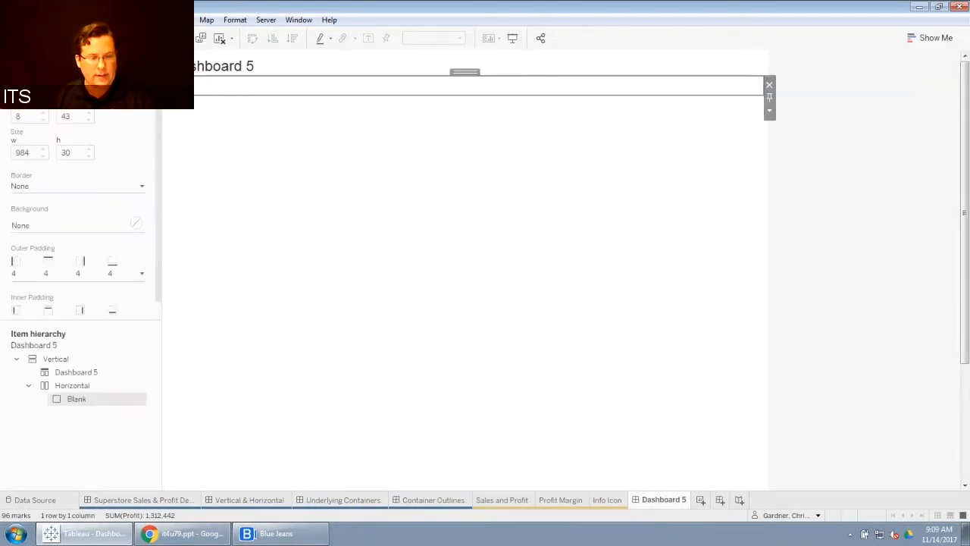
# Step: Select the Horizontal container in the item hierarchy and make it taller to form a header band below the title
pyautogui.click(59, 372)
pyautogui.click(68, 387)
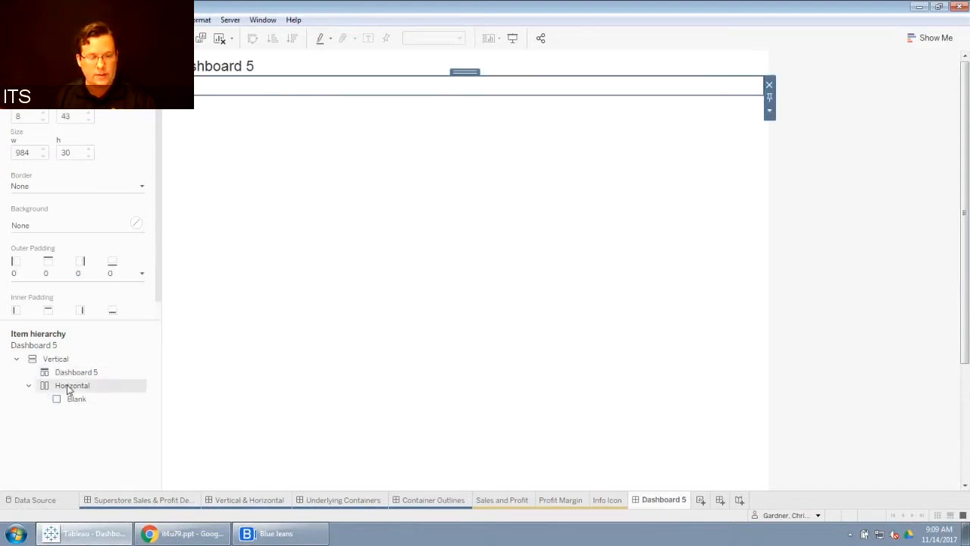
pyautogui.click(72, 404)
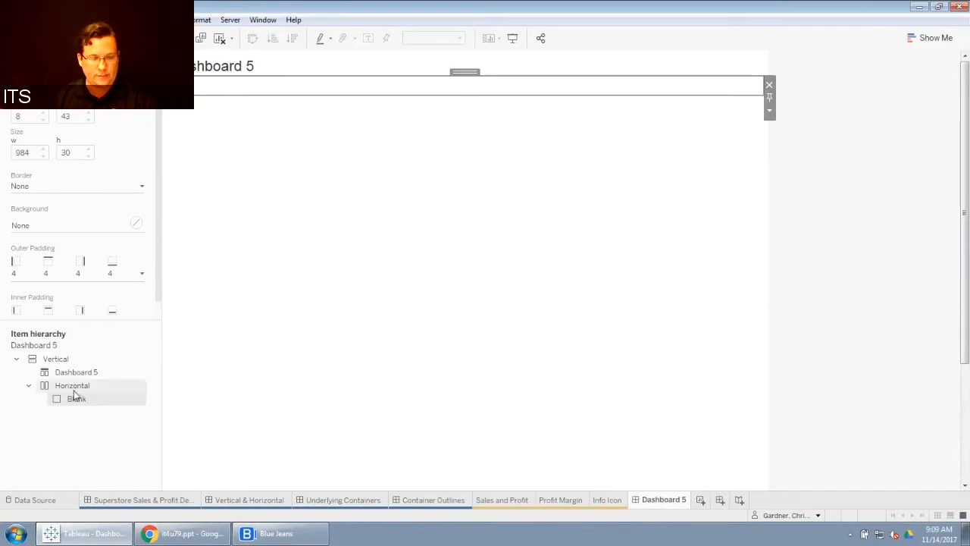
pyautogui.click(74, 386)
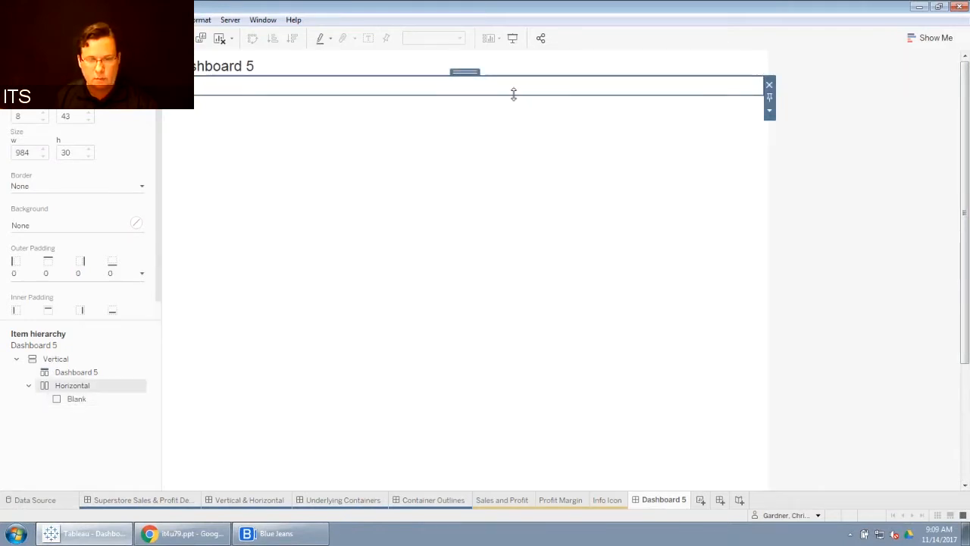
pyautogui.moveTo(513, 93); pyautogui.dragTo(513, 157)
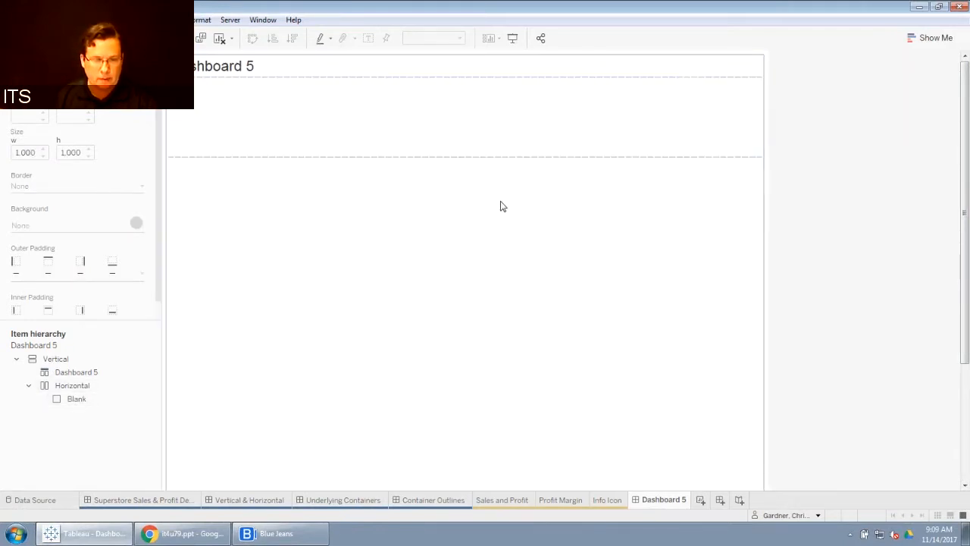
pyautogui.click(35, 59)
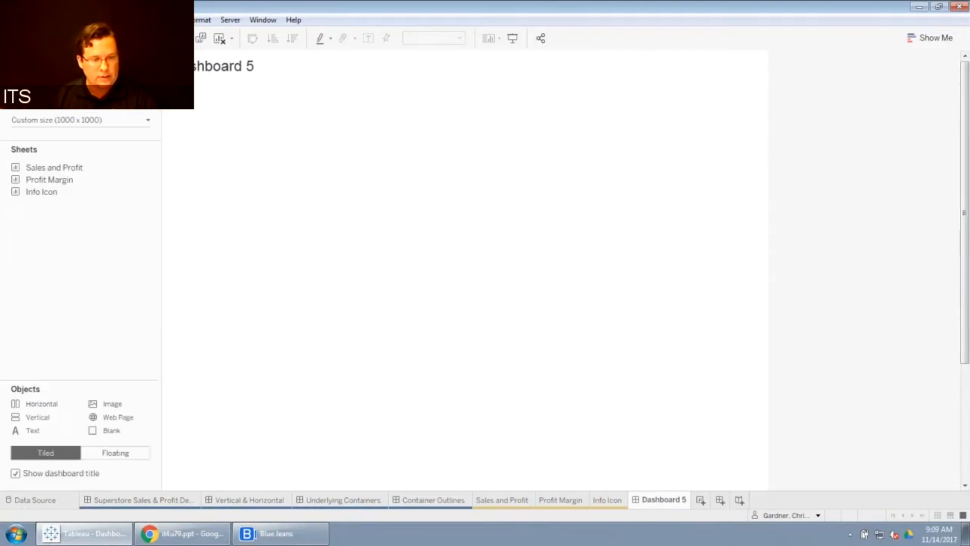
# Step: Place the Sales and Profit sheet into the Horizontal header container below the title
pyautogui.moveTo(54, 166); pyautogui.dragTo(243, 112)
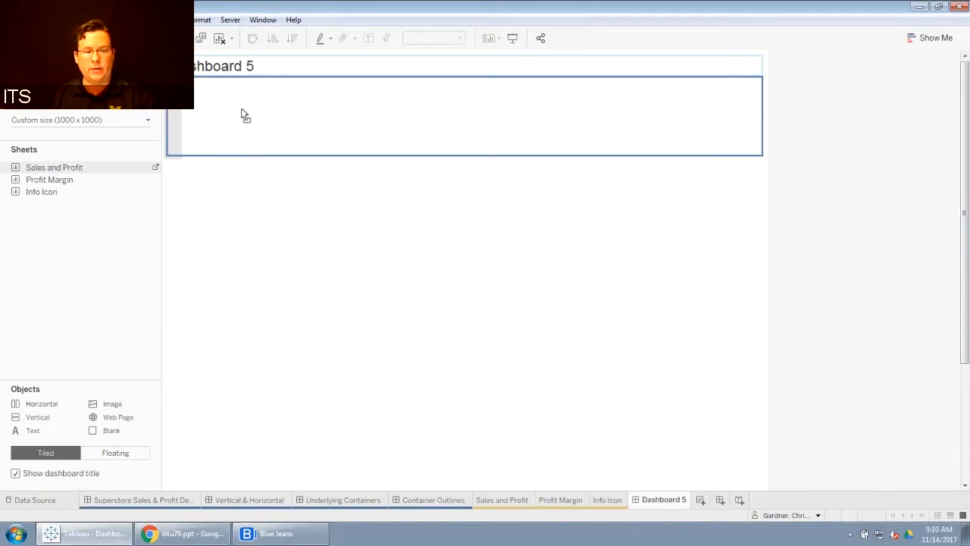
pyautogui.moveTo(242, 112)
pyautogui.mouseDown()
pyautogui.moveTo(388, 109)
pyautogui.moveTo(690, 137)
pyautogui.moveTo(573, 138)
pyautogui.moveTo(242, 109)
pyautogui.mouseUp()
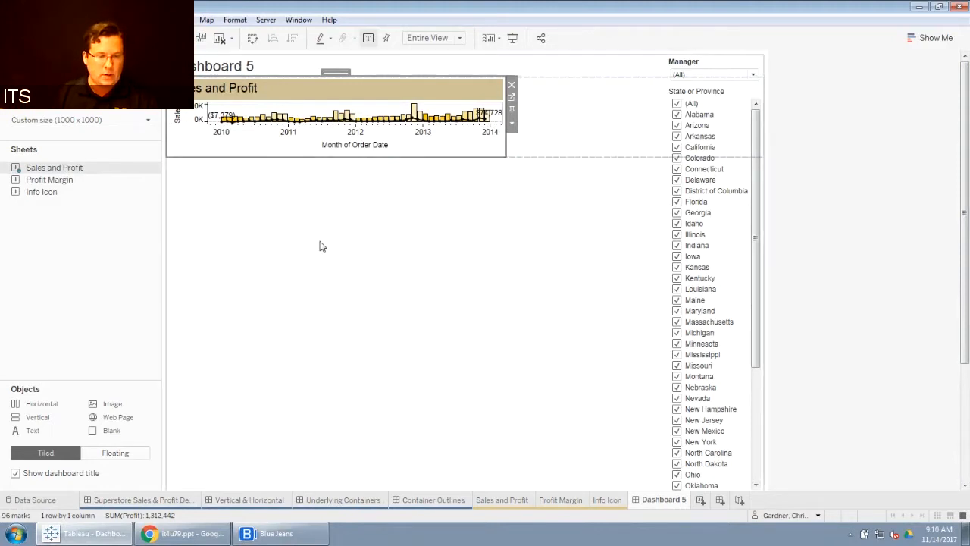
# Step: Move the Vertical container holding the Manager, State or Province and Month of Order Date filters into the Horizontal container beside the sheet
pyautogui.click(100, 59)
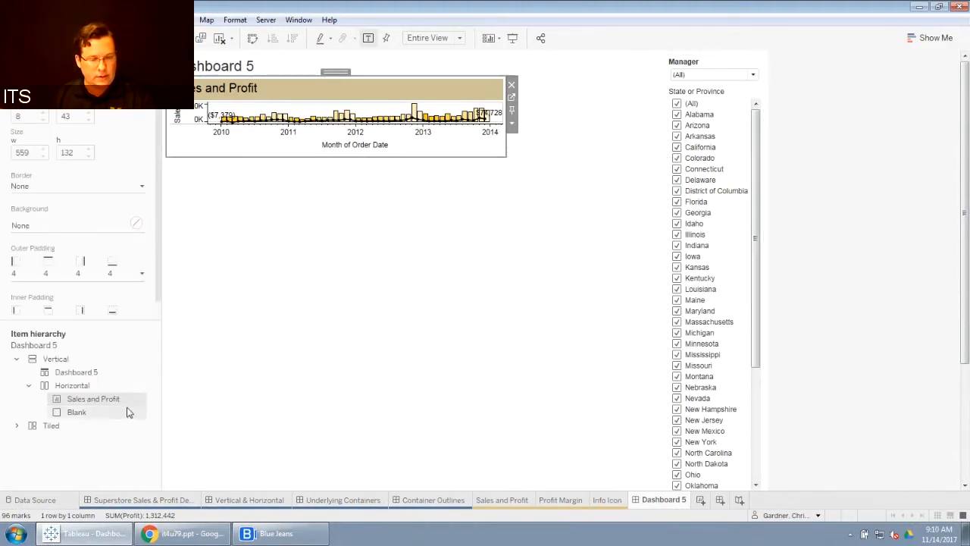
pyautogui.click(17, 426)
pyautogui.click(28, 439)
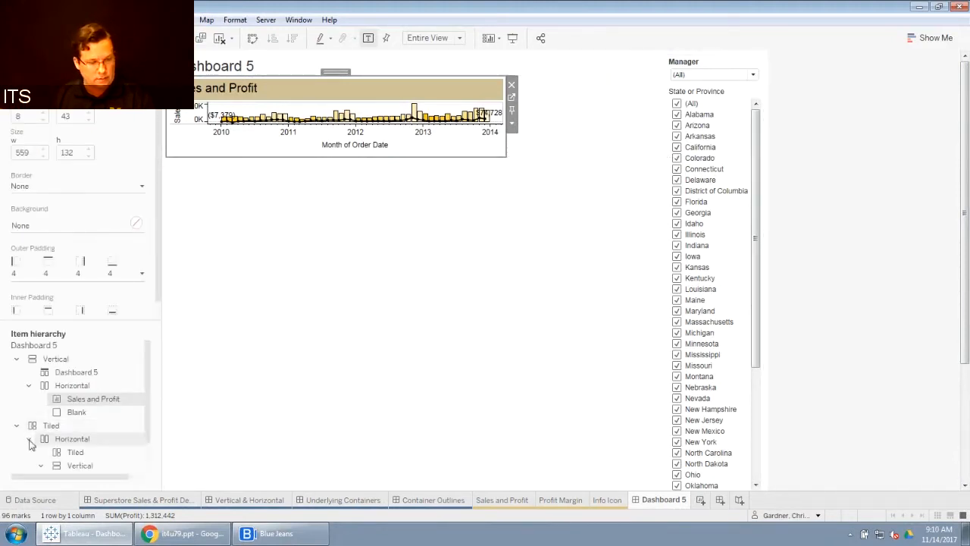
pyautogui.scroll(-1, 41, 440)
pyautogui.click(41, 429)
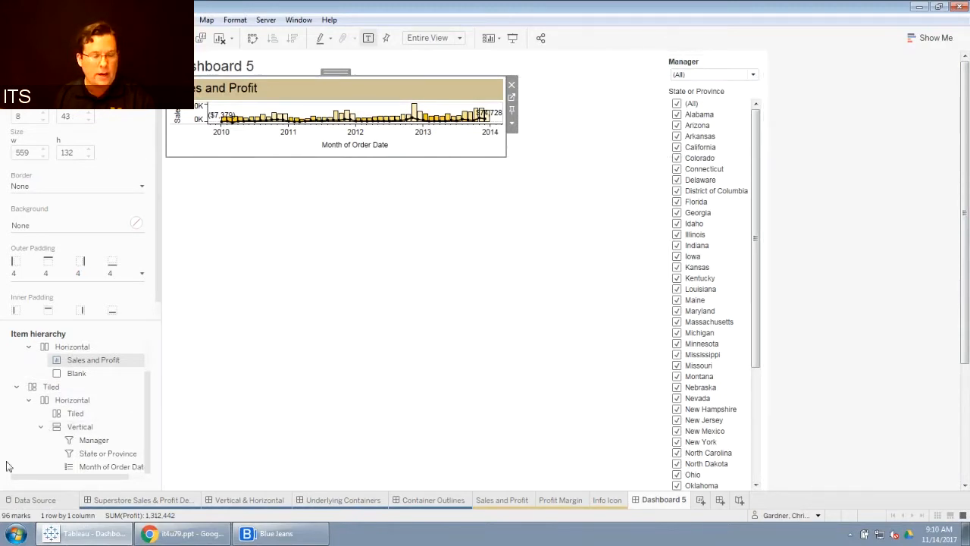
pyautogui.click(85, 432)
pyautogui.moveTo(715, 58); pyautogui.dragTo(653, 133)
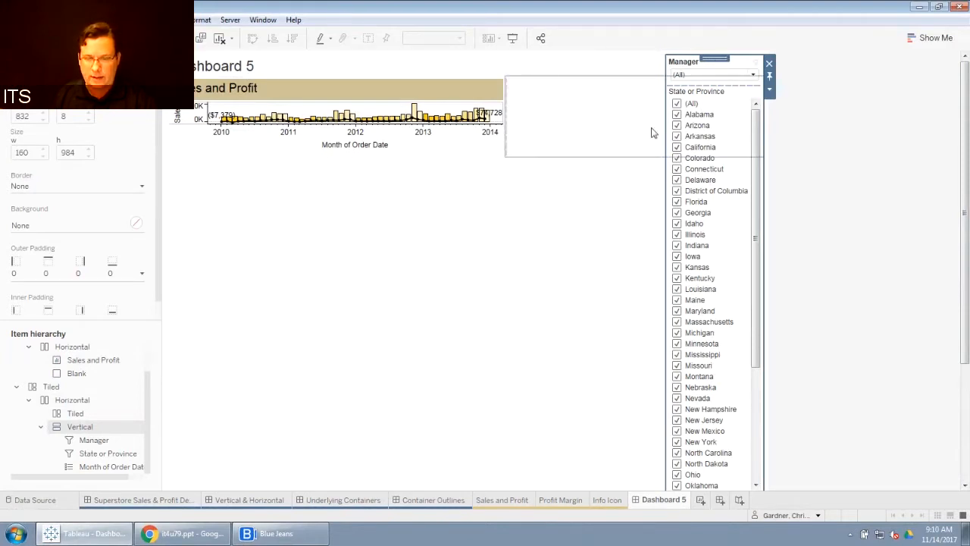
pyautogui.doubleClick(716, 58)
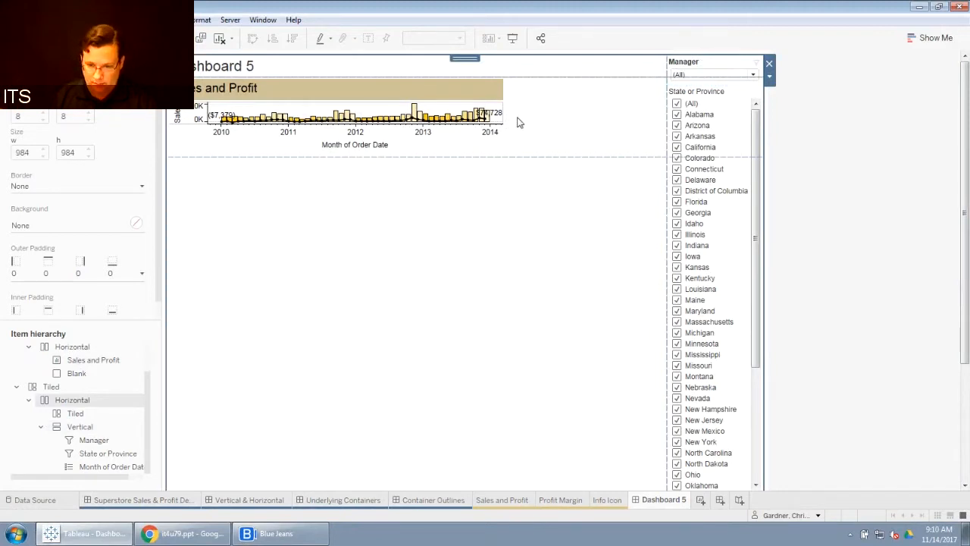
pyautogui.click(79, 427)
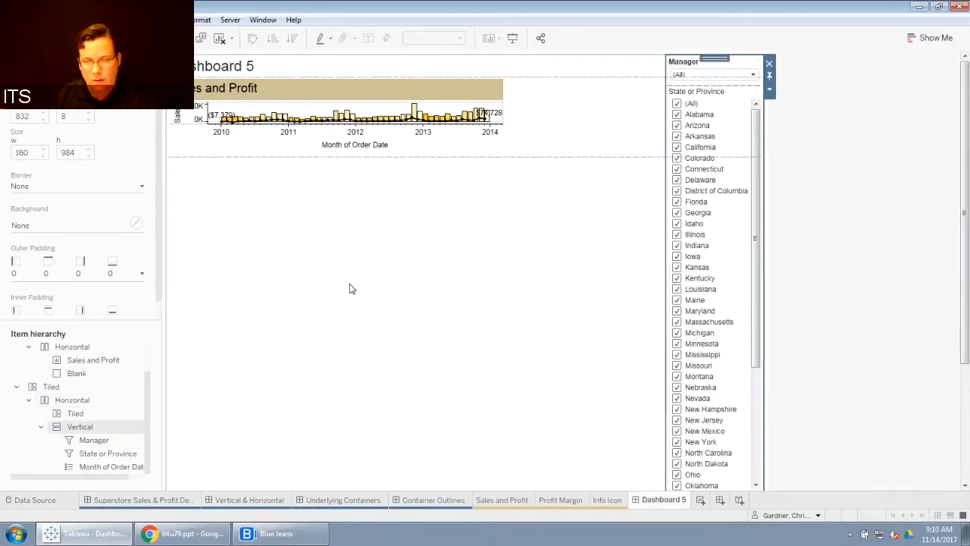
pyautogui.moveTo(705, 57); pyautogui.dragTo(551, 119)
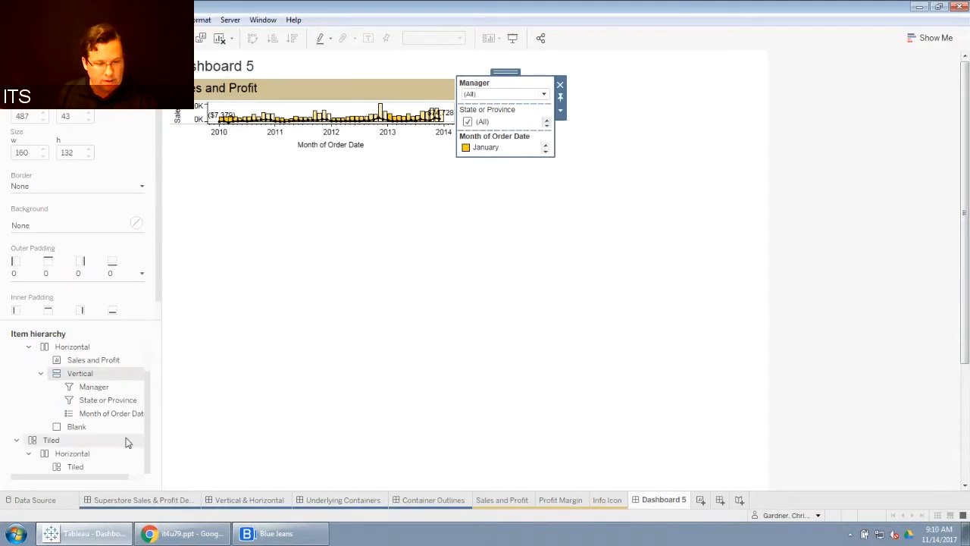
# Step: Remove the Blank object from the Horizontal header container
pyautogui.click(73, 347)
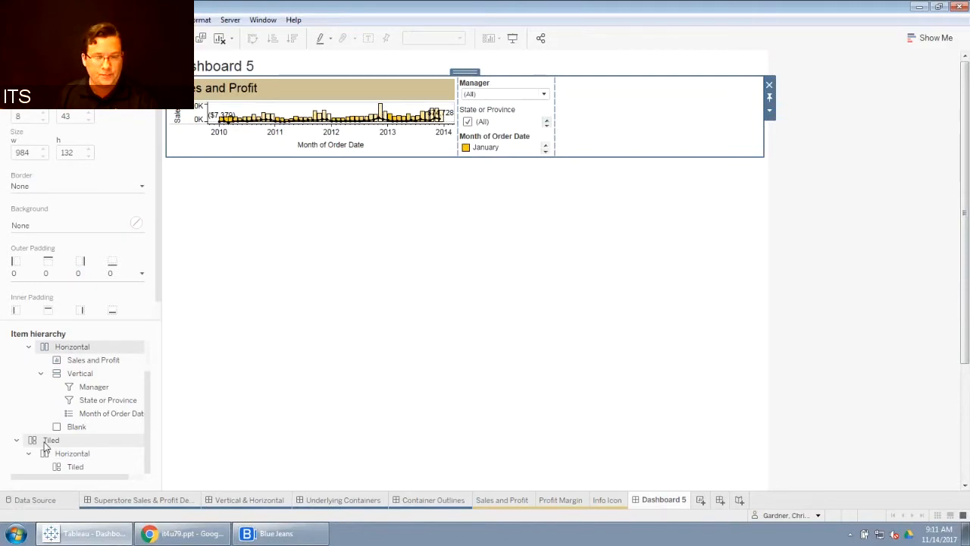
pyautogui.scroll(1, 150, 380)
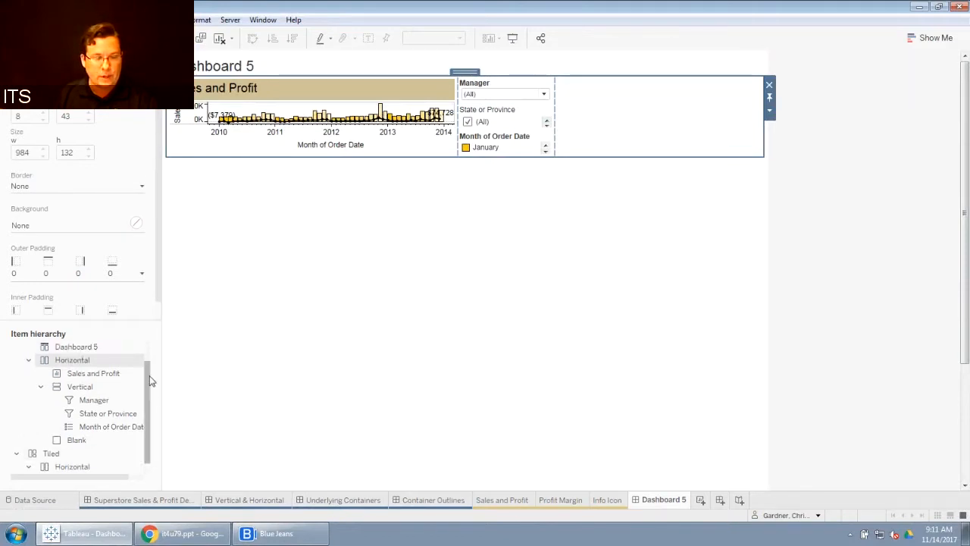
pyautogui.scroll(1, 150, 379)
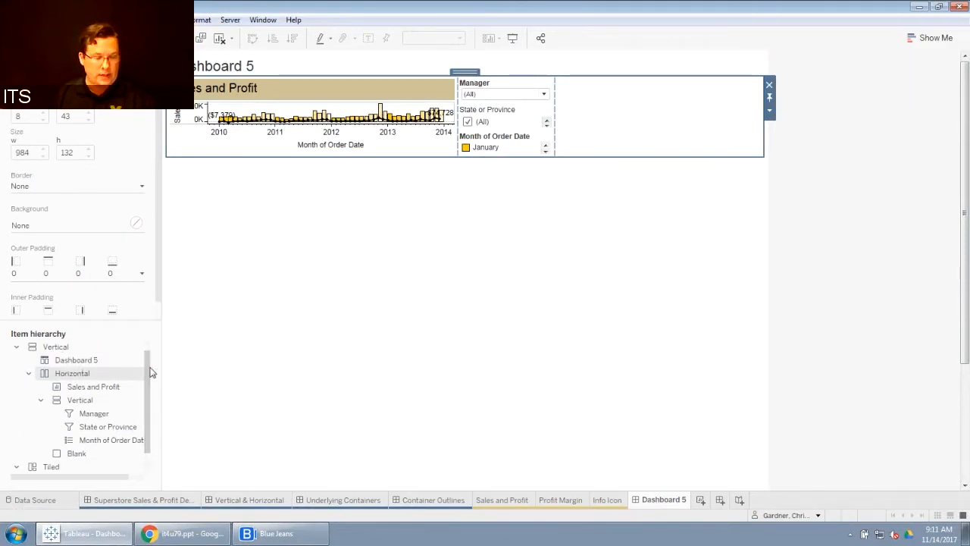
pyautogui.click(97, 389)
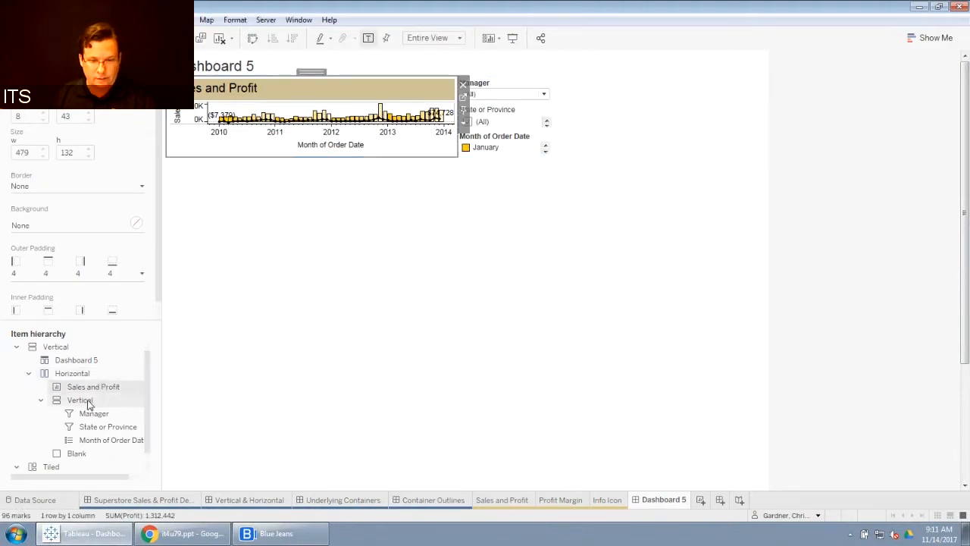
pyautogui.click(87, 402)
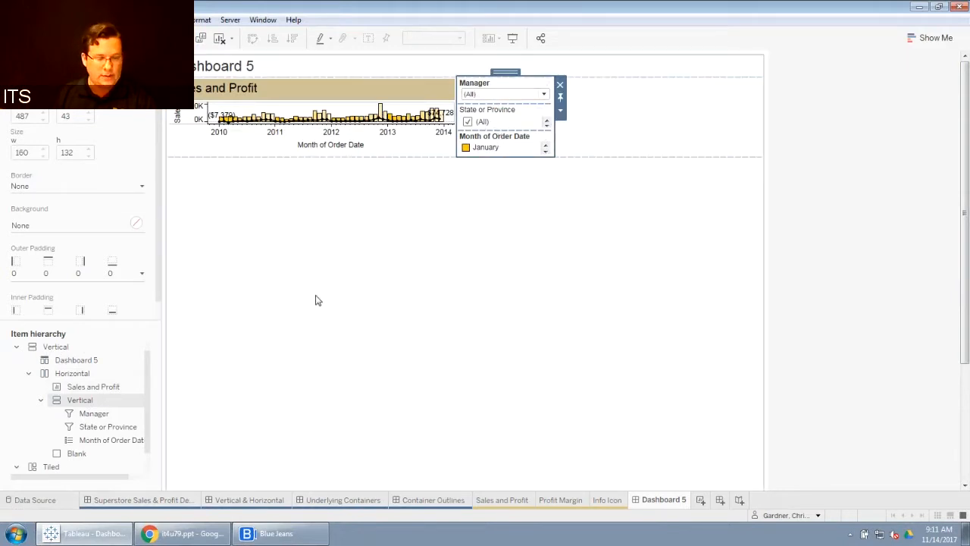
pyautogui.click(76, 455)
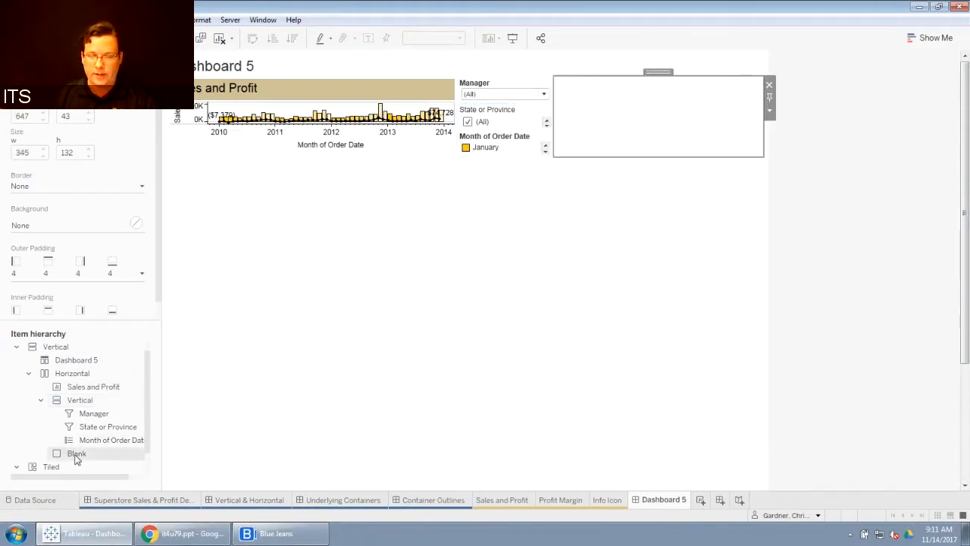
pyautogui.click(770, 87)
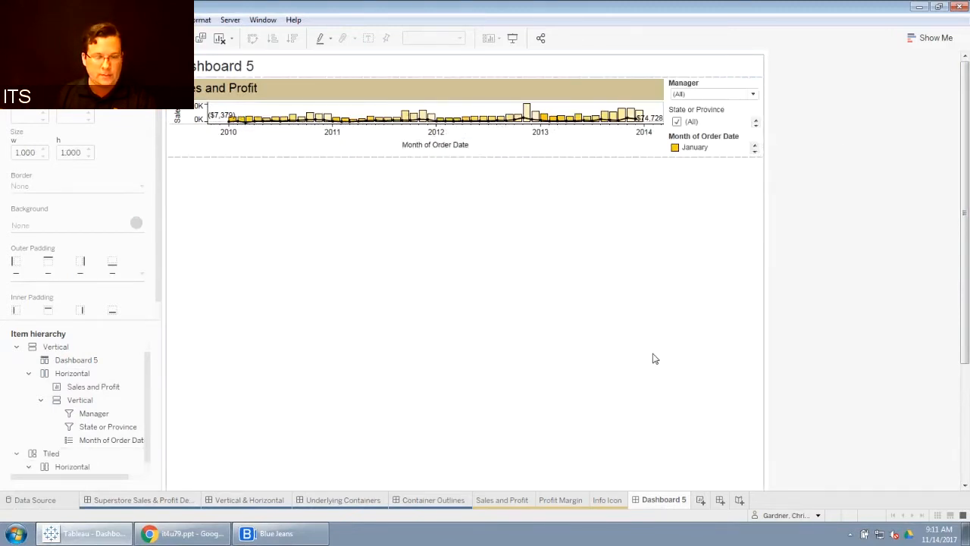
# Step: Remove the leftover Tiled container and its contents from the dashboard
pyautogui.scroll(-1, 94, 448)
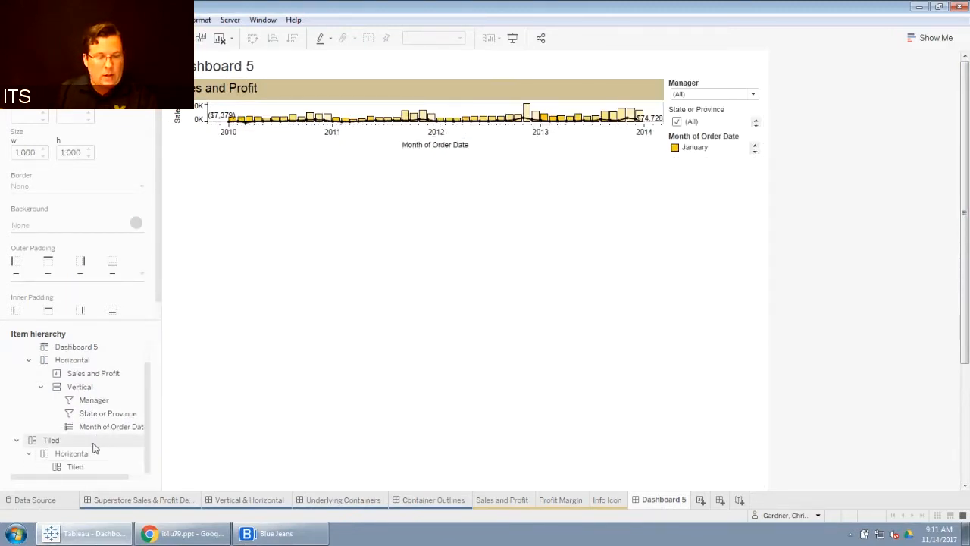
pyautogui.click(52, 441)
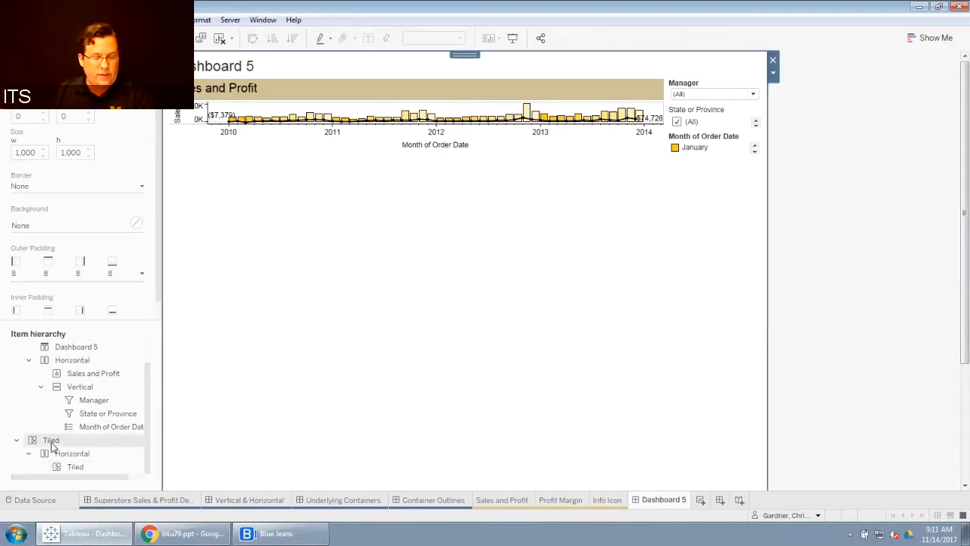
pyautogui.rightClick(51, 443)
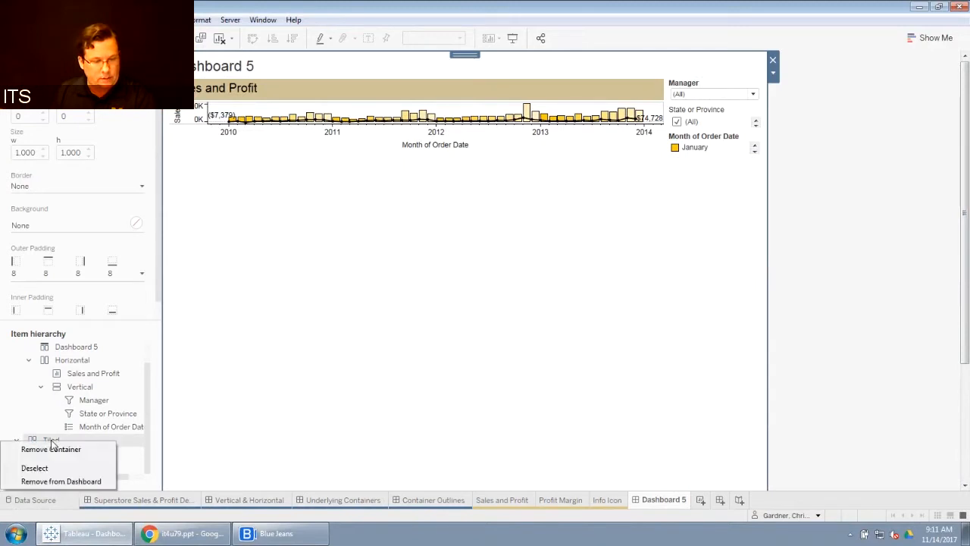
pyautogui.click(60, 482)
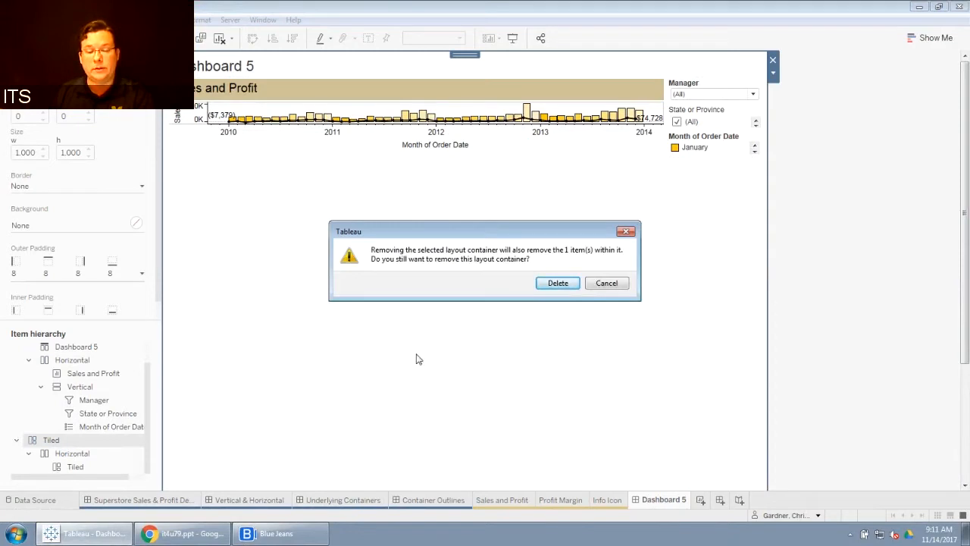
pyautogui.click(561, 285)
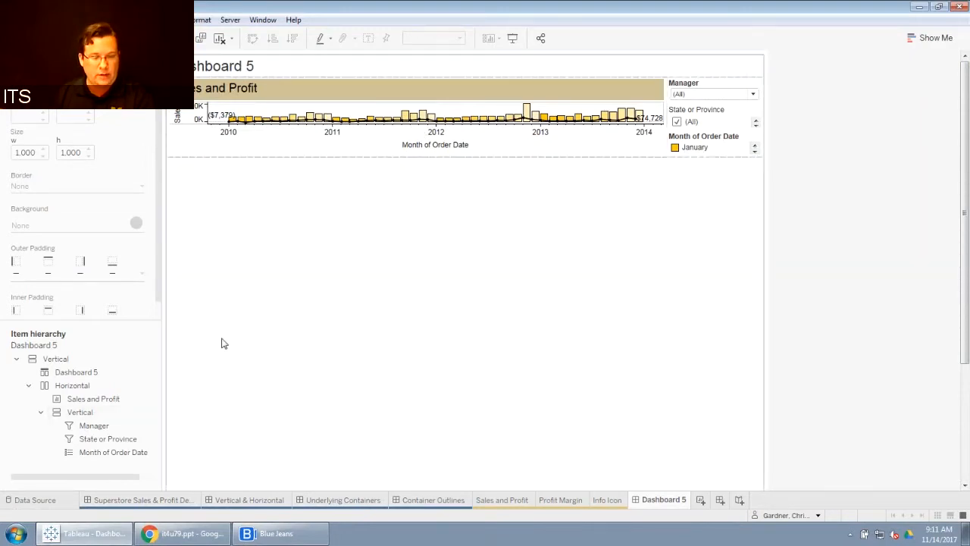
# Step: Turn off Fix Height for the Horizontal header container
pyautogui.click(85, 388)
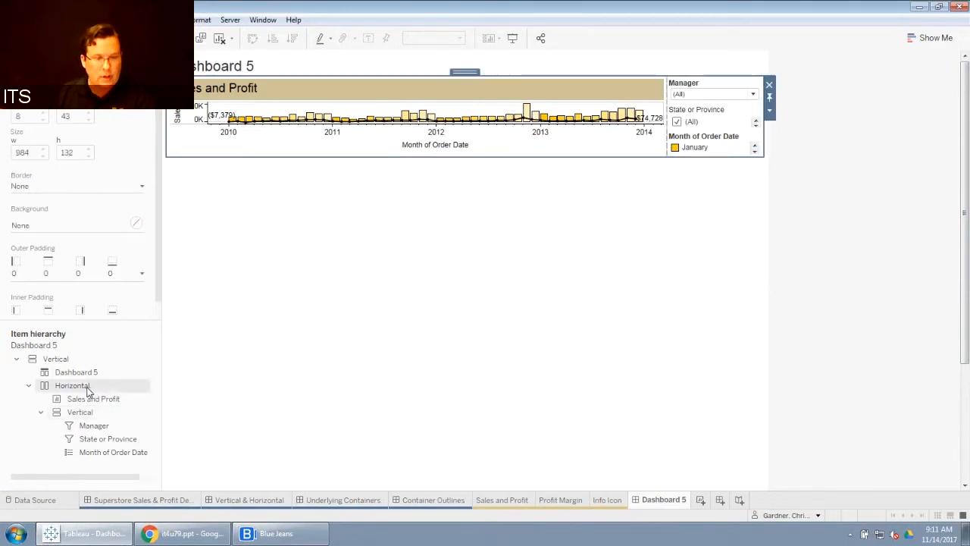
pyautogui.rightClick(88, 390)
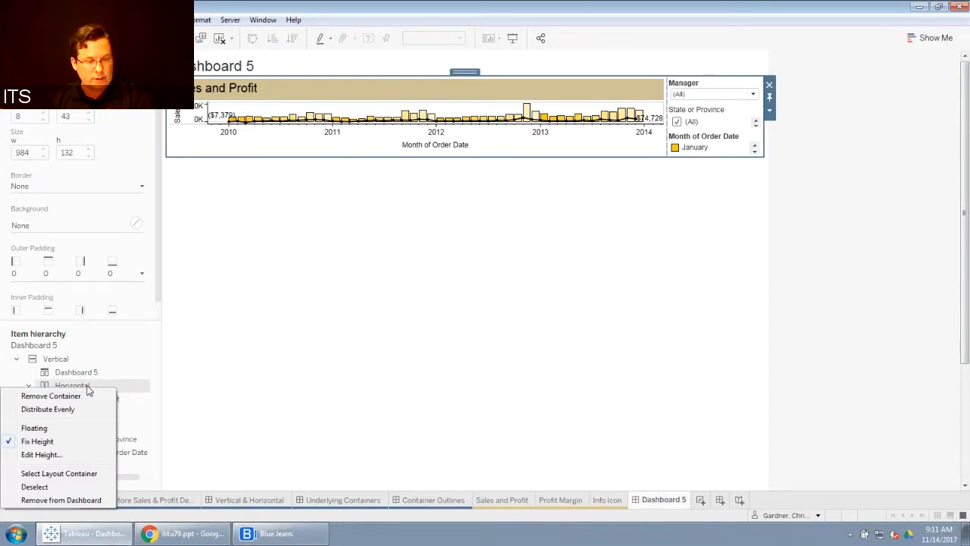
pyautogui.click(37, 441)
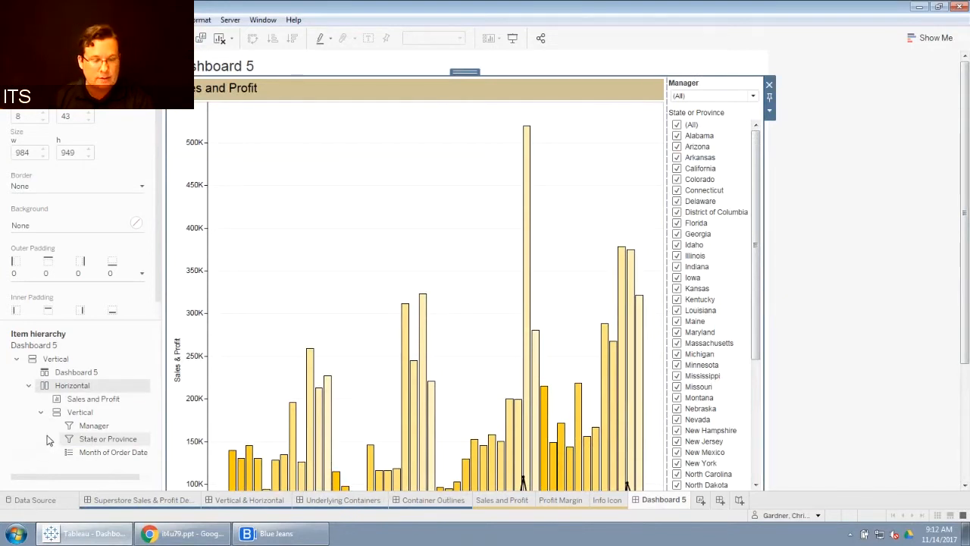
pyautogui.rightClick(78, 388)
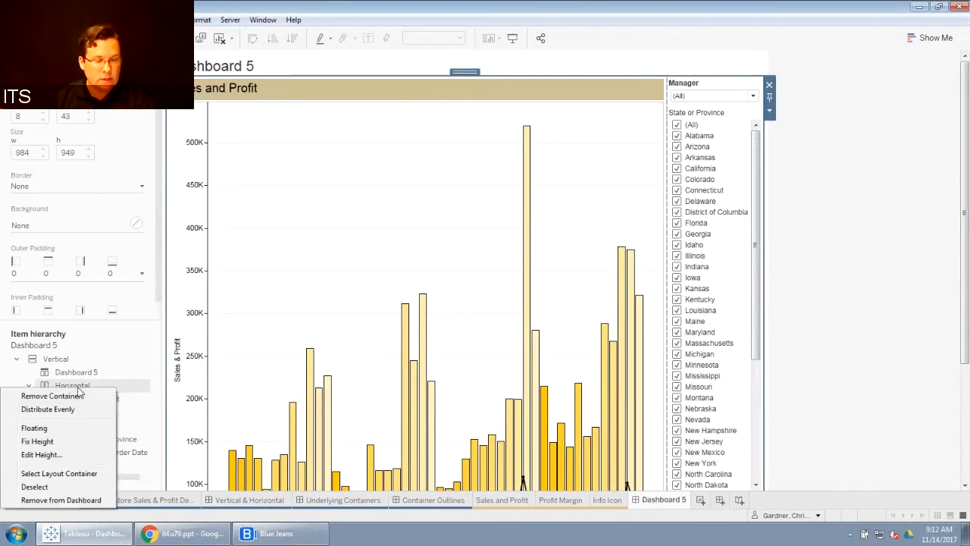
pyautogui.click(162, 372)
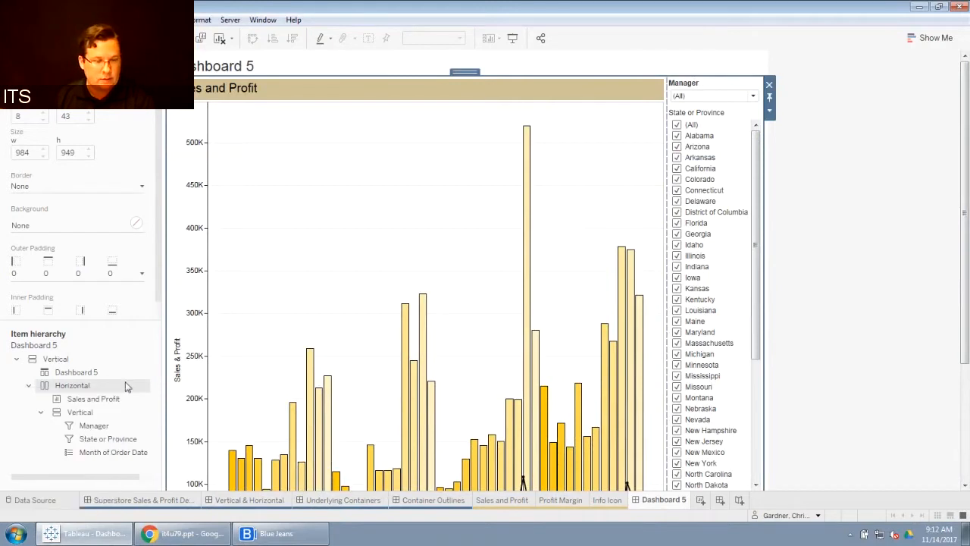
# Step: Set the Horizontal header container's height to 200 pixels
pyautogui.click(80, 412)
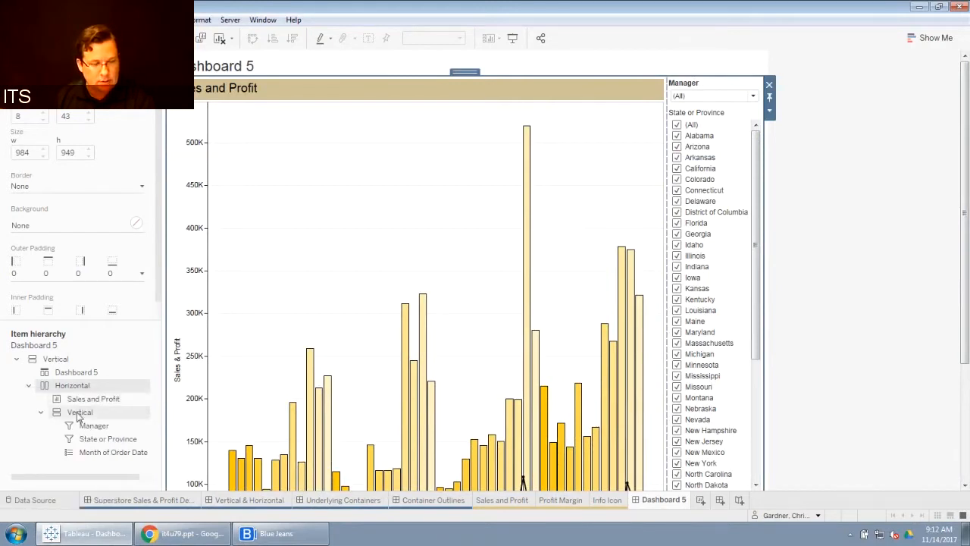
pyautogui.rightClick(79, 414)
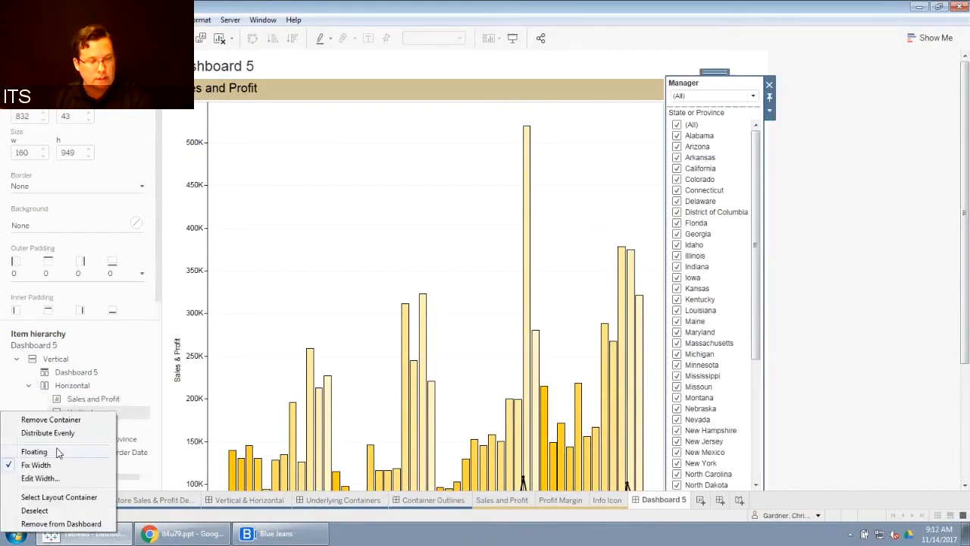
pyautogui.click(61, 386)
pyautogui.rightClick(60, 386)
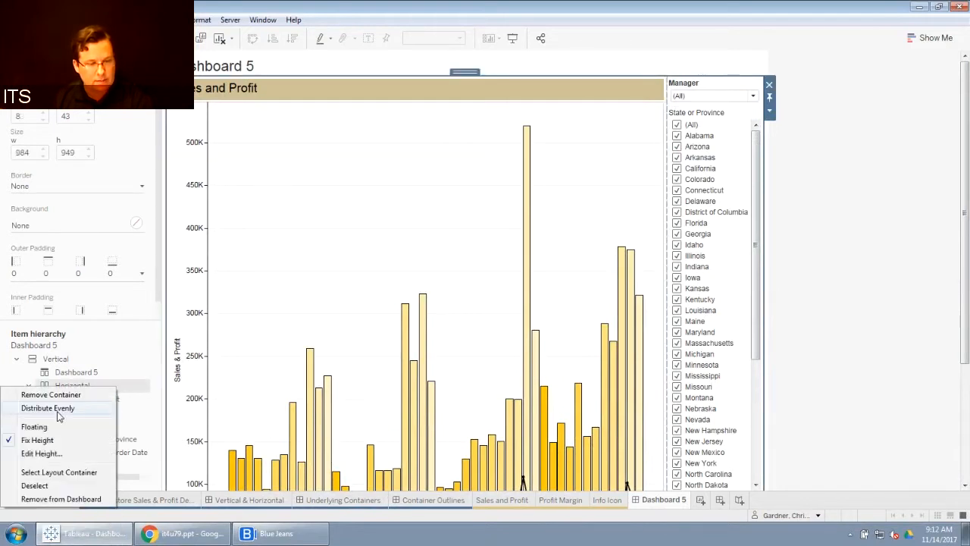
pyautogui.click(42, 453)
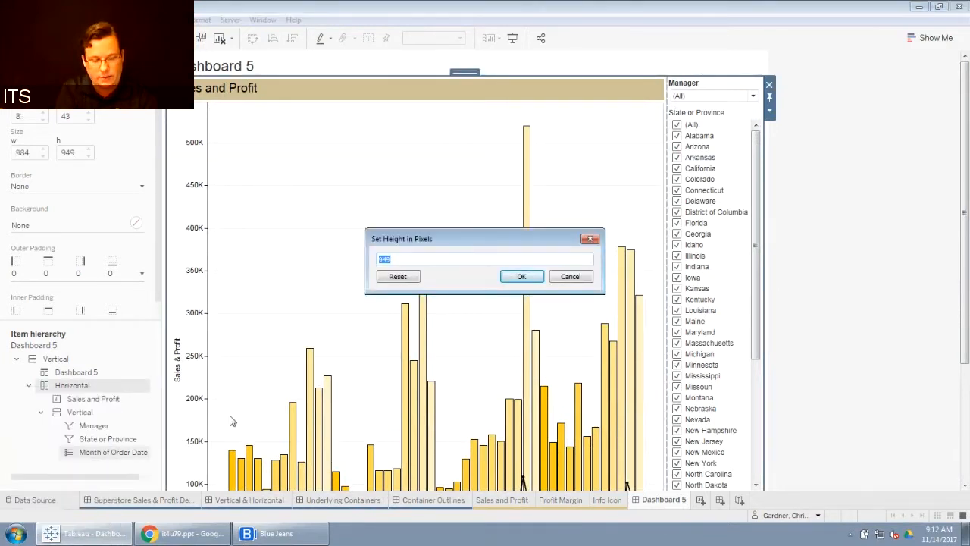
pyautogui.write('200')
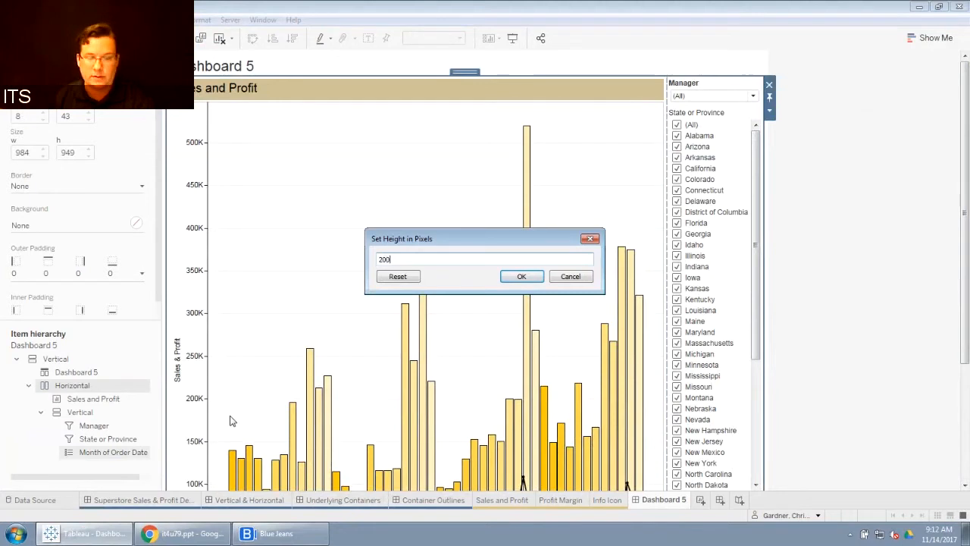
pyautogui.click(521, 276)
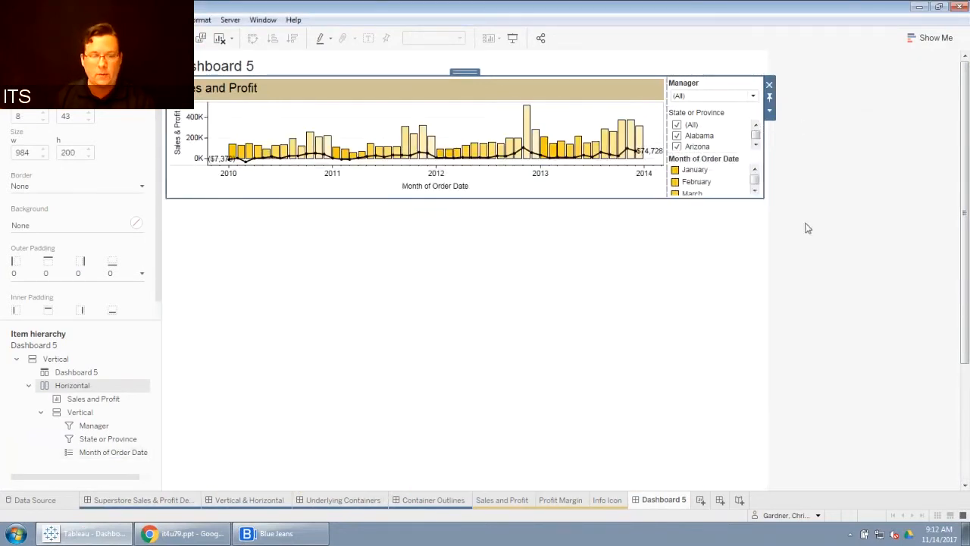
# Step: Add a new Horizontal container to the dashboard below the header container
pyautogui.click(836, 241)
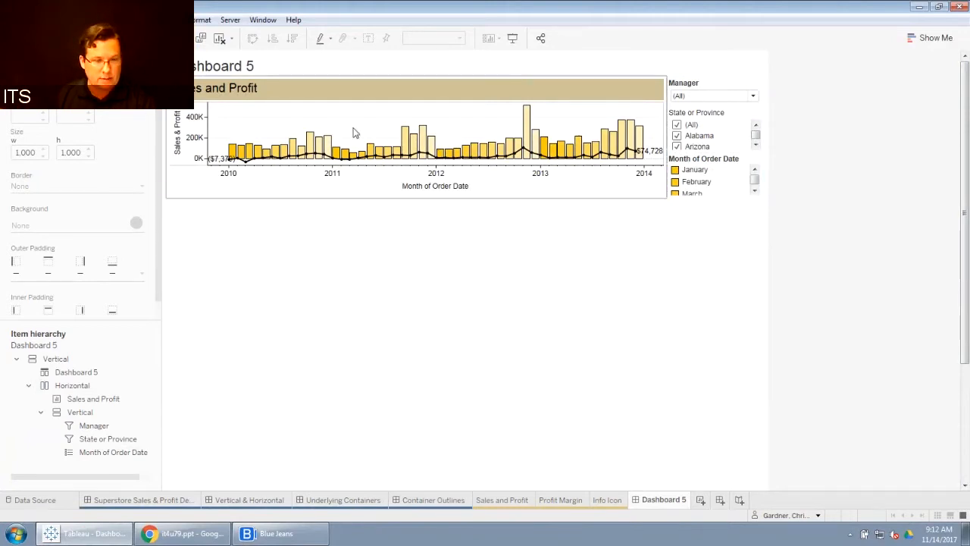
pyautogui.click(32, 62)
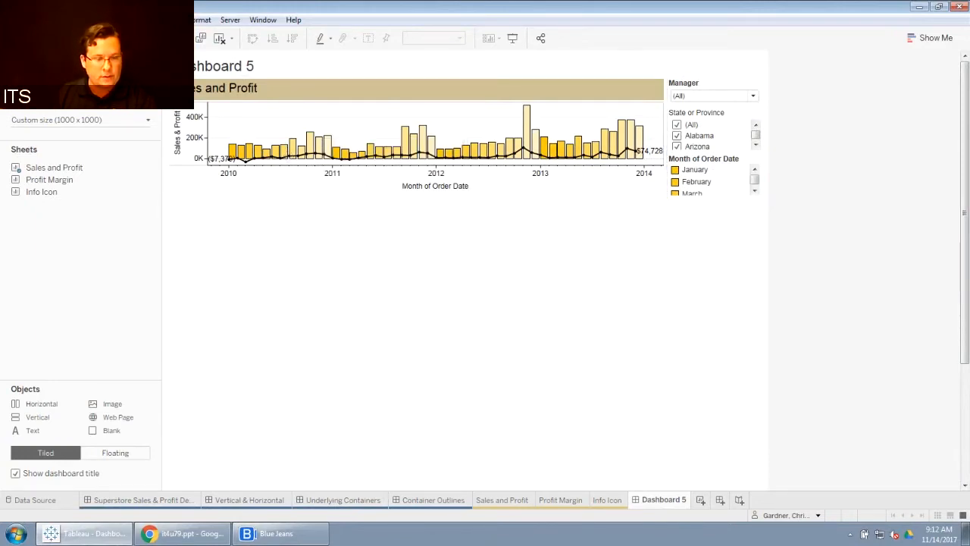
pyautogui.click(84, 63)
pyautogui.click(57, 361)
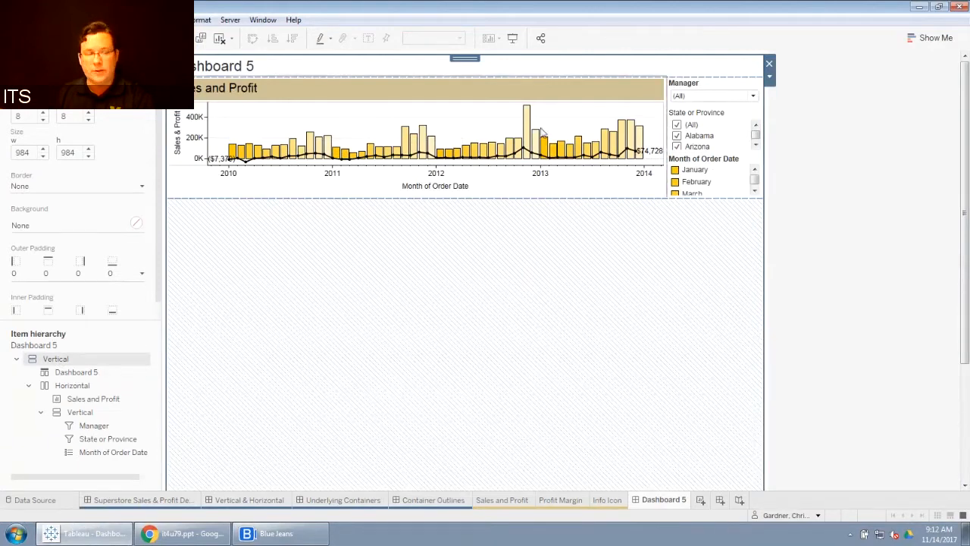
pyautogui.click(32, 63)
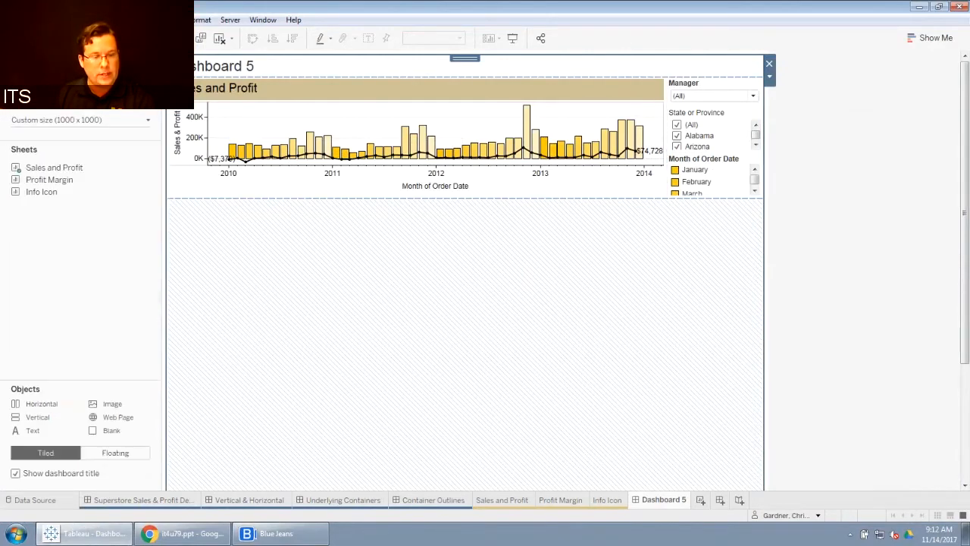
pyautogui.moveTo(40, 408); pyautogui.dragTo(344, 304)
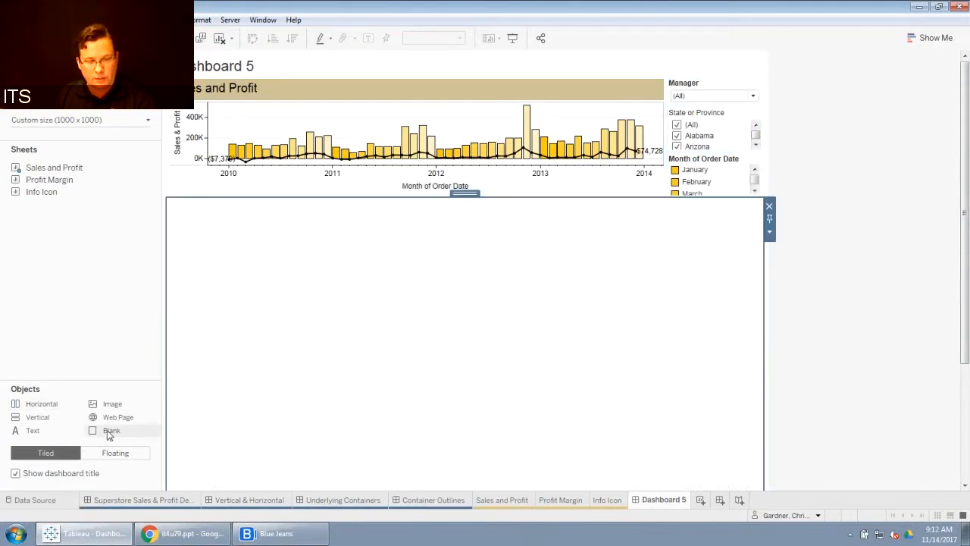
# Step: Place a Blank object inside the new Horizontal container and set that container's height to about 186 pixels
pyautogui.moveTo(109, 430); pyautogui.dragTo(355, 387)
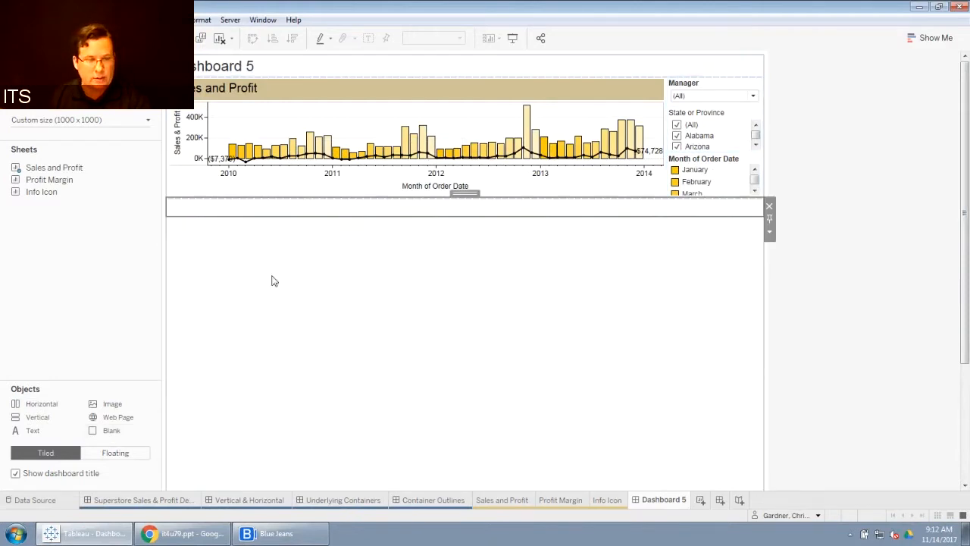
pyautogui.click(114, 59)
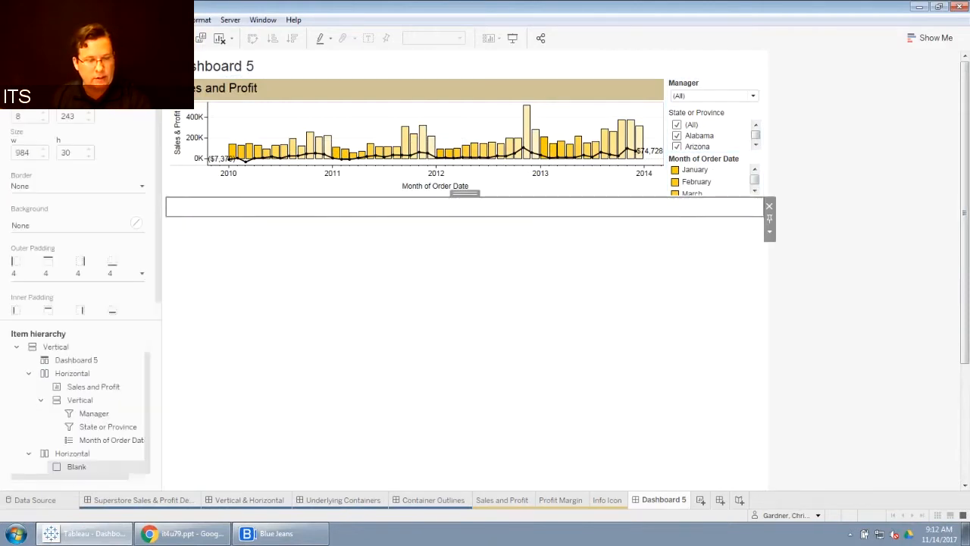
pyautogui.click(74, 457)
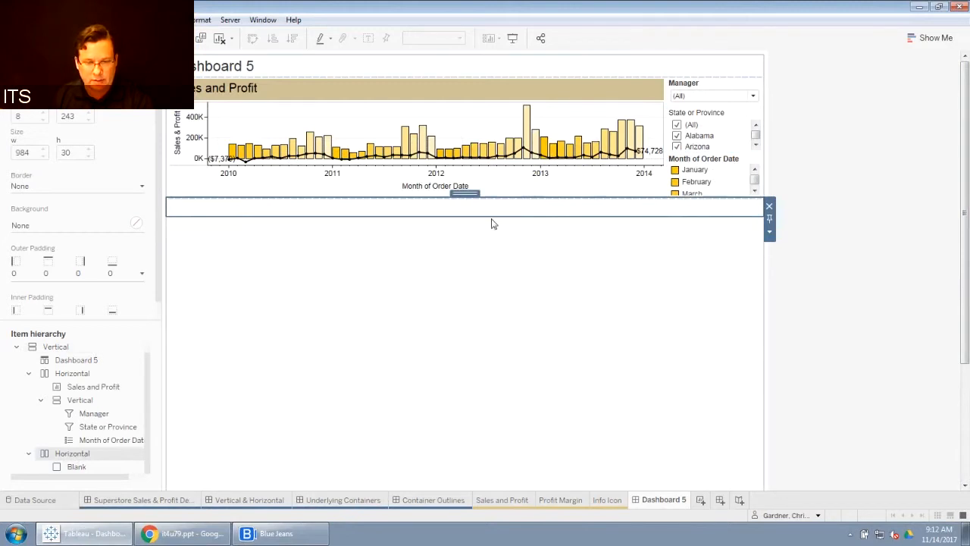
pyautogui.moveTo(491, 218); pyautogui.dragTo(481, 316)
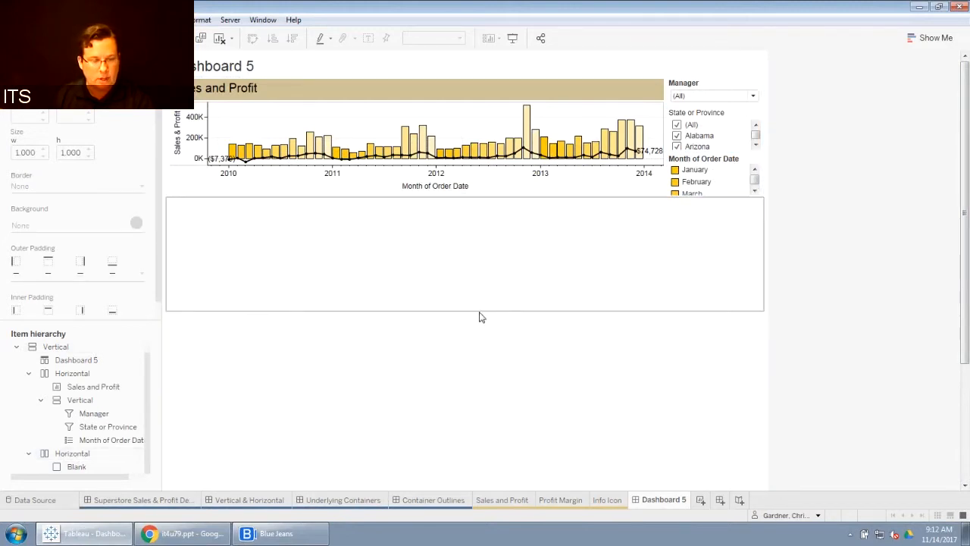
pyautogui.click(72, 453)
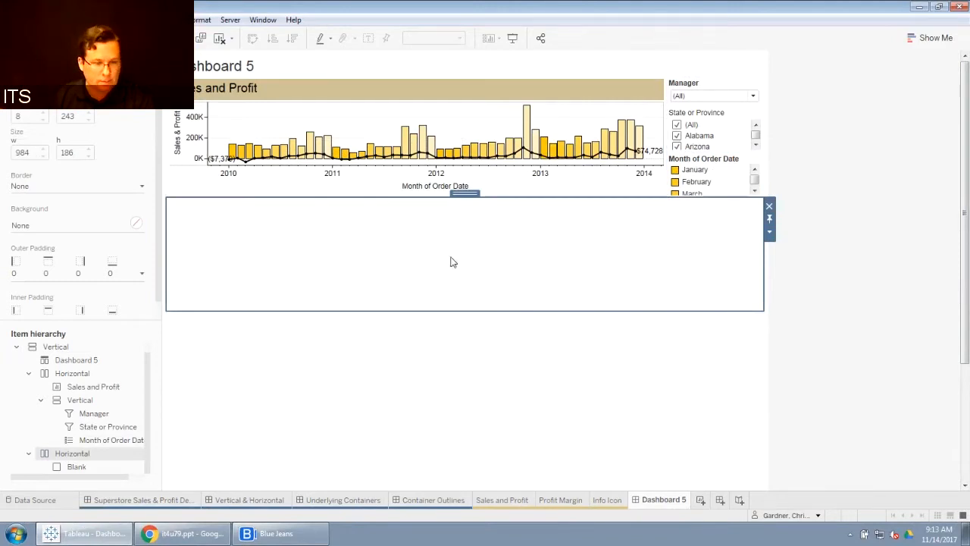
# Step: Add the Profit Margin sheet into the lower Horizontal container
pyautogui.click(32, 58)
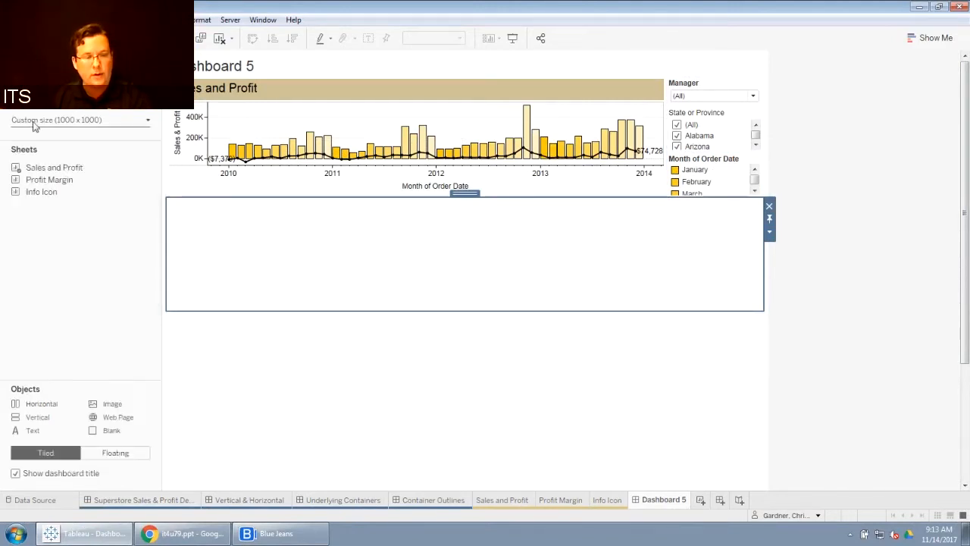
pyautogui.doubleClick(45, 181)
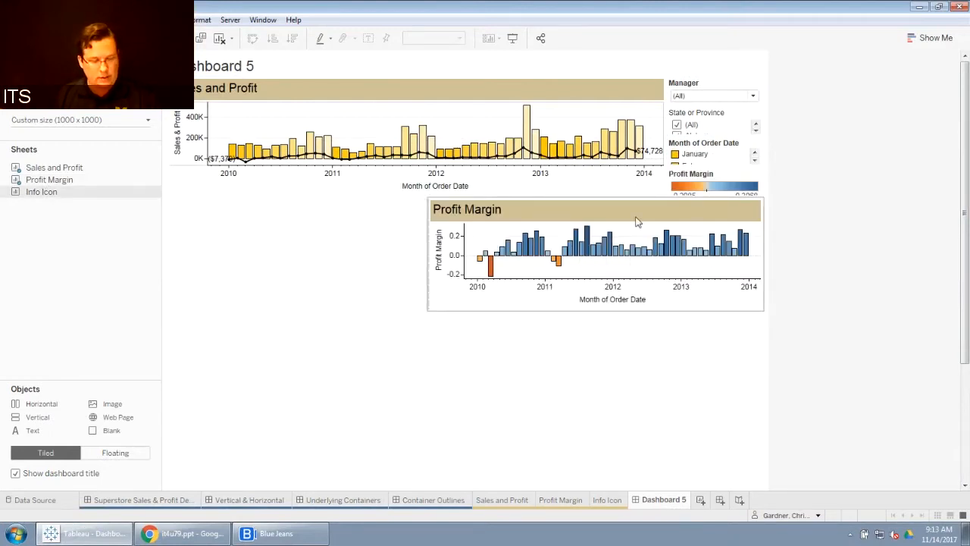
pyautogui.hotkey('ctrl', 'z')
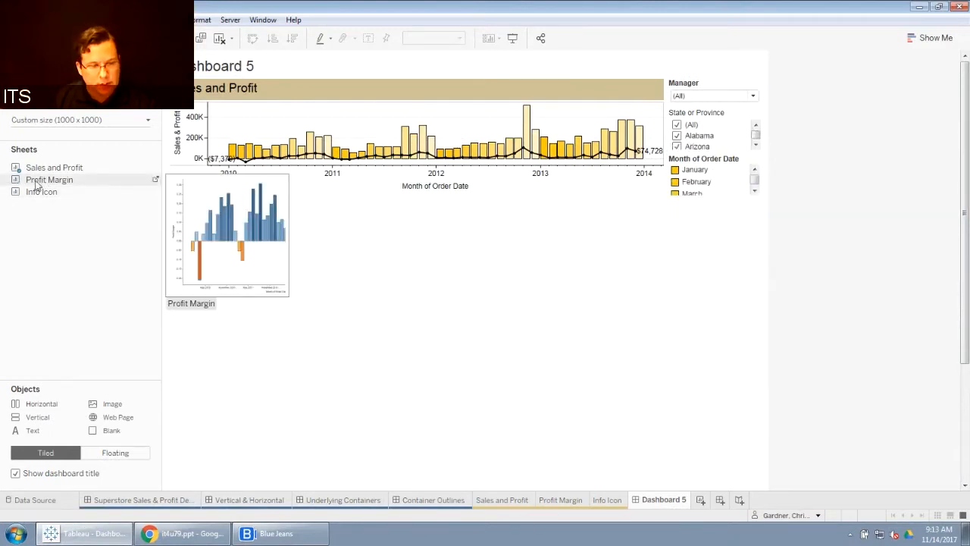
pyautogui.moveTo(34, 181); pyautogui.dragTo(245, 248)
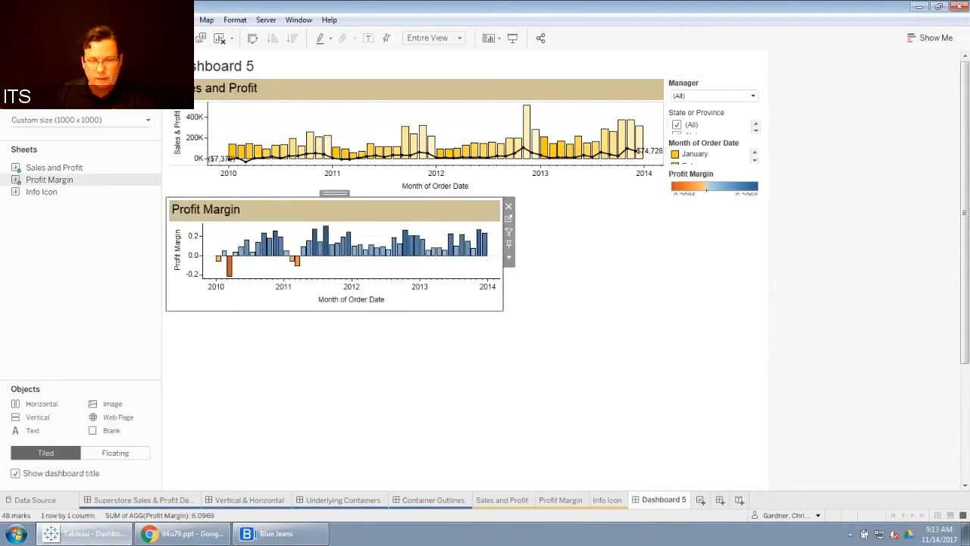
# Step: Move the Profit Margin color legend from the header into the lower Horizontal container beside the chart
pyautogui.click(103, 60)
pyautogui.scroll(-1, 106, 373)
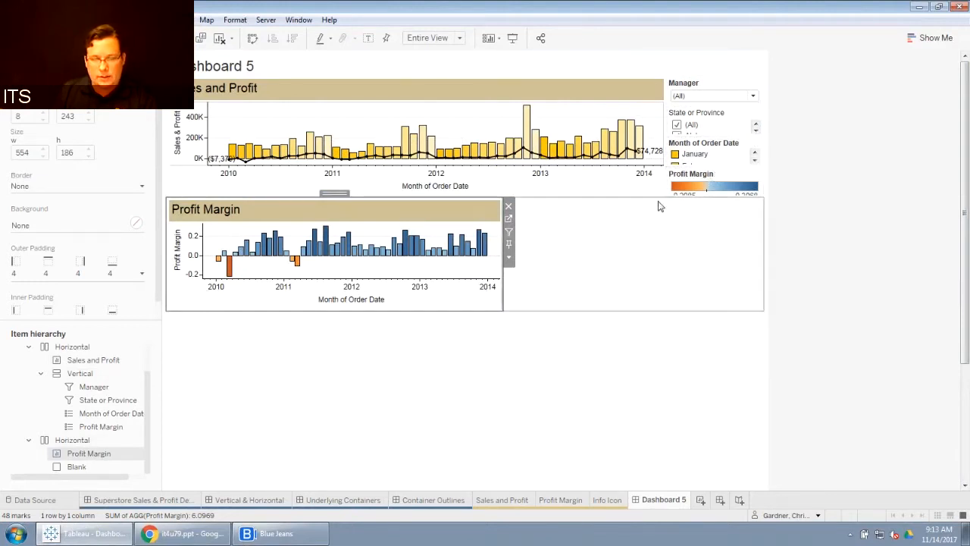
pyautogui.click(718, 177)
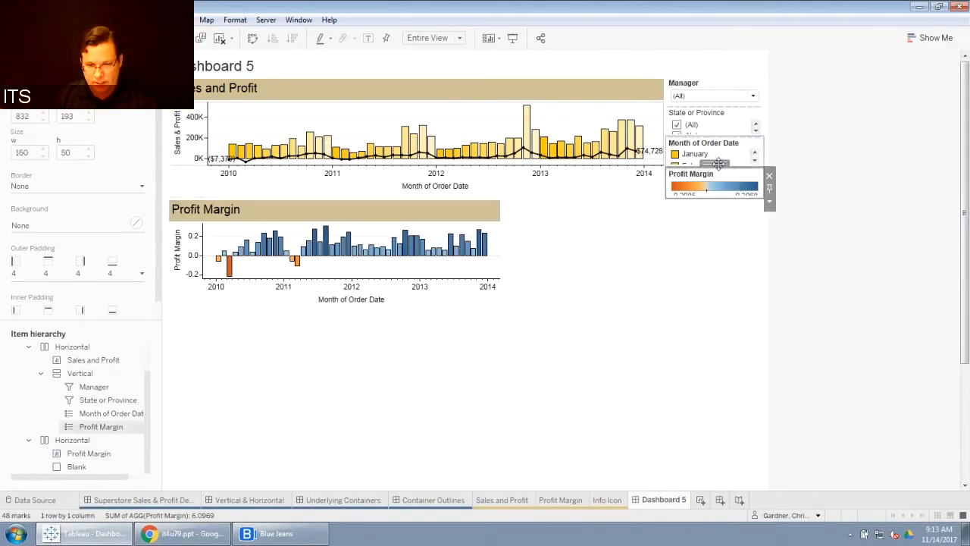
pyautogui.moveTo(714, 163); pyautogui.dragTo(535, 245)
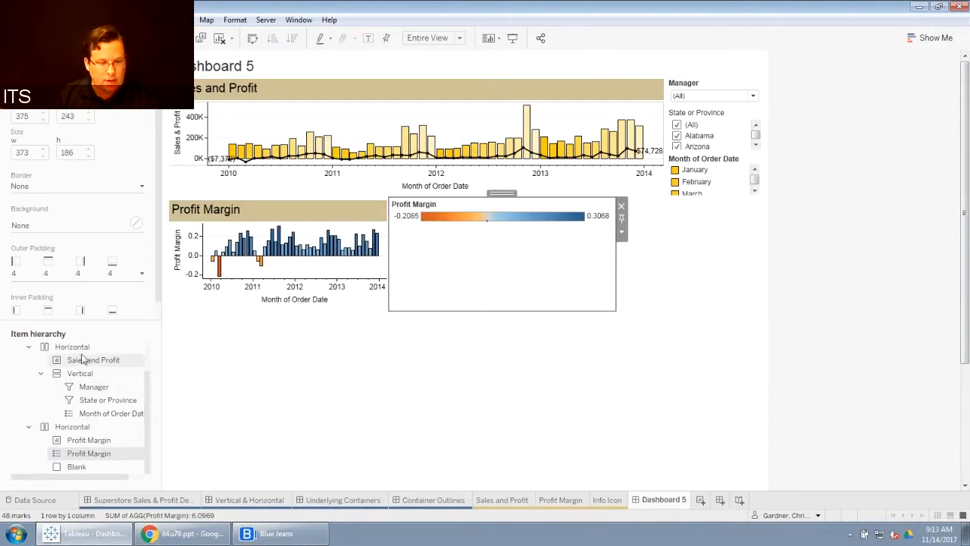
# Step: Review the item hierarchy by collapsing and selecting the two Horizontal containers
pyautogui.moveTo(147, 381); pyautogui.dragTo(156, 352)
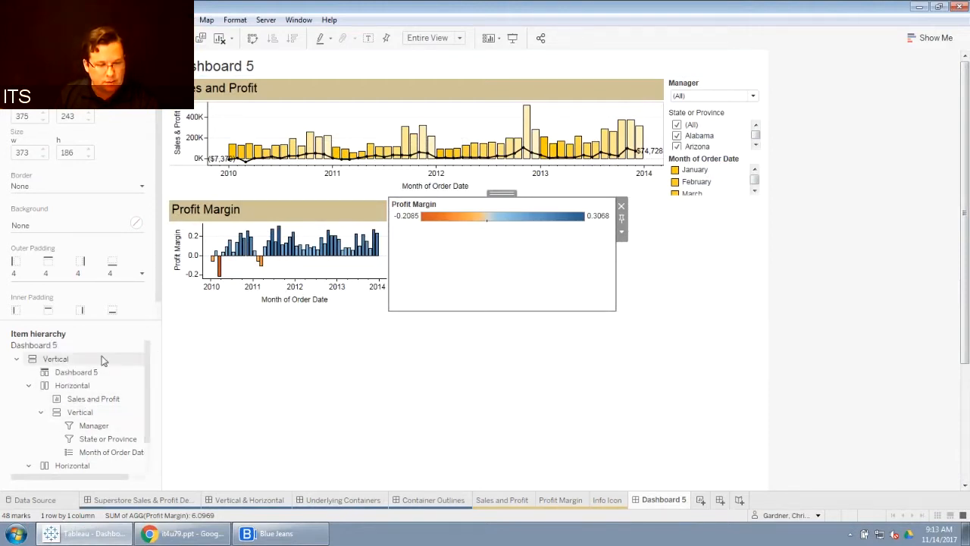
pyautogui.click(98, 359)
pyautogui.click(28, 386)
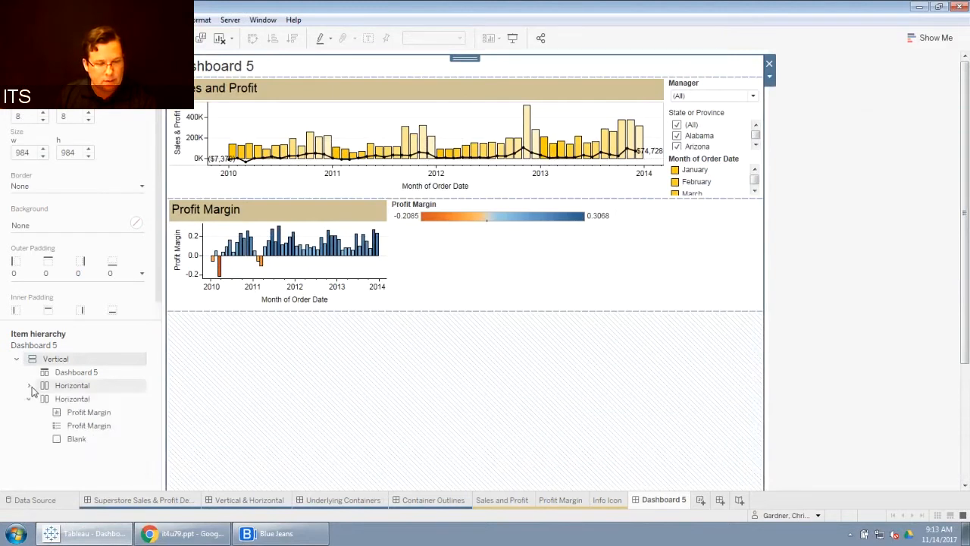
pyautogui.click(28, 399)
pyautogui.click(92, 377)
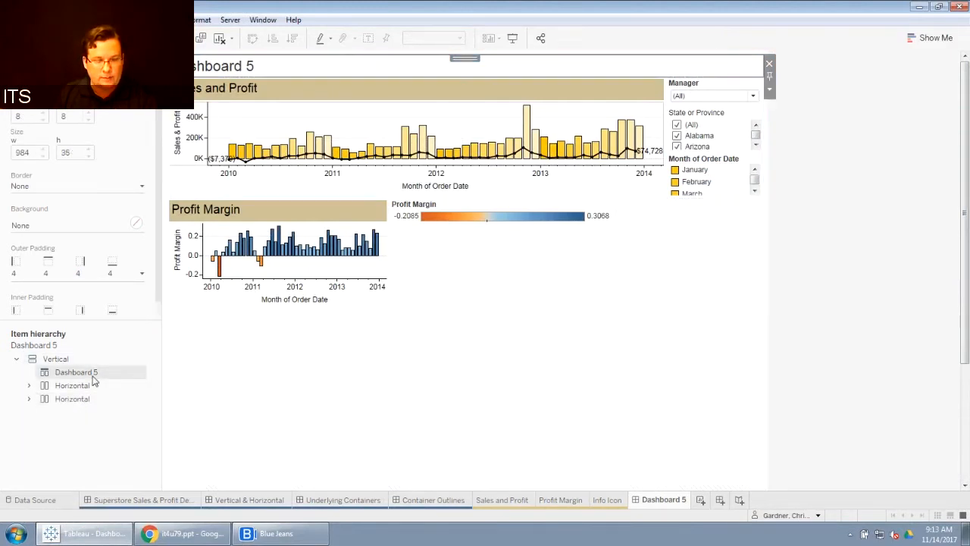
pyautogui.click(90, 385)
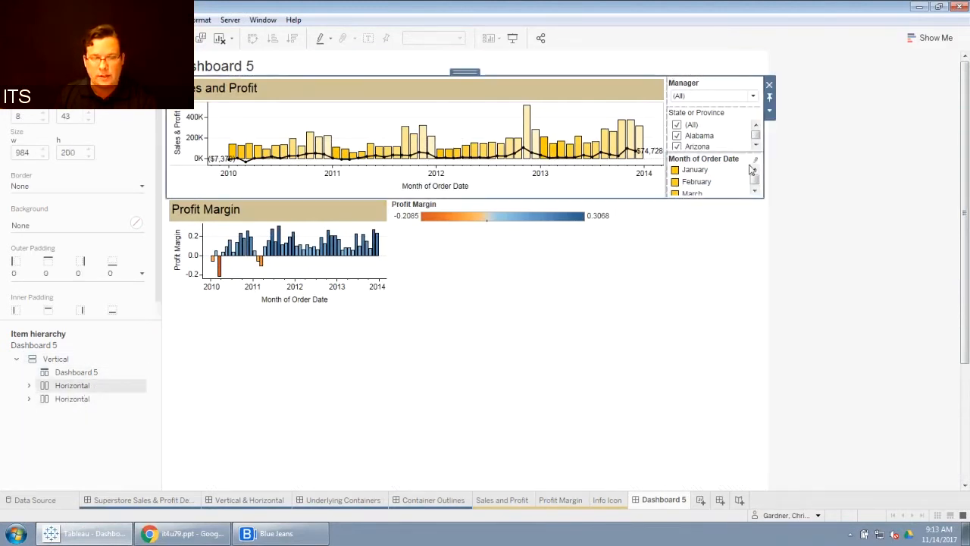
pyautogui.click(90, 399)
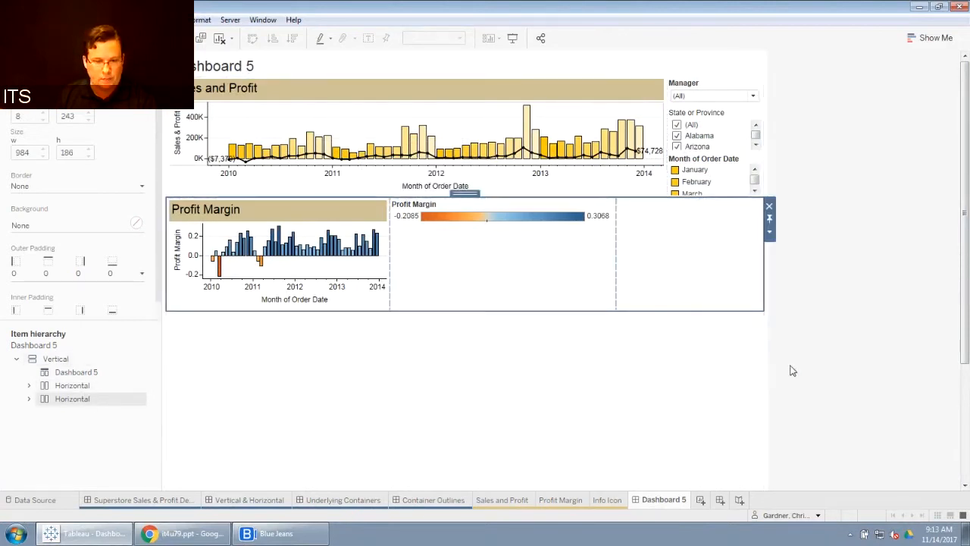
pyautogui.click(29, 399)
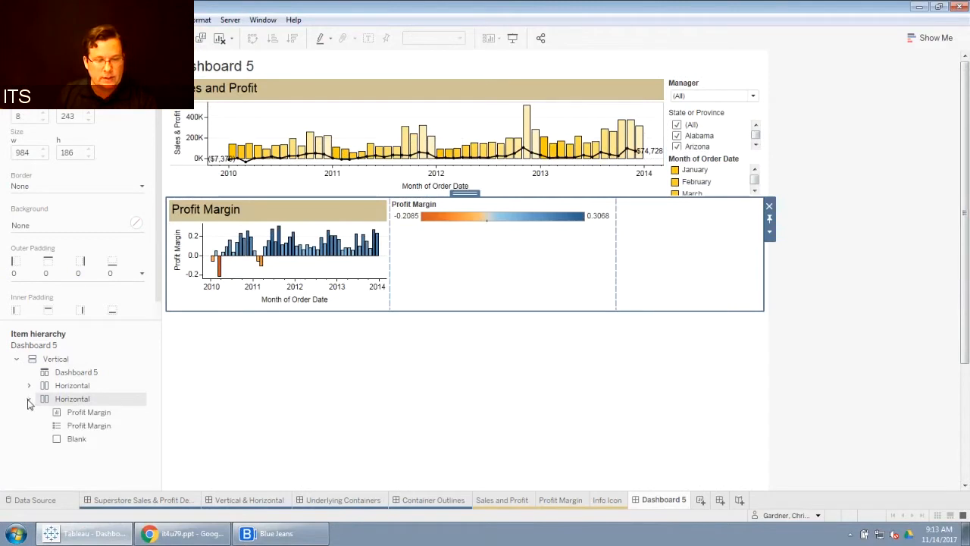
# Step: Remove the Blank object from the lower Horizontal container
pyautogui.click(75, 412)
pyautogui.click(93, 426)
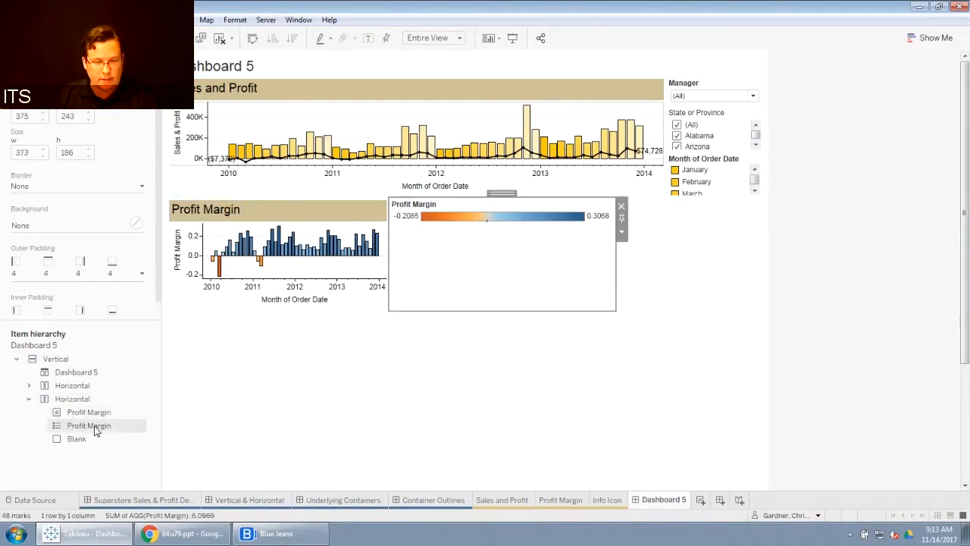
pyautogui.click(82, 439)
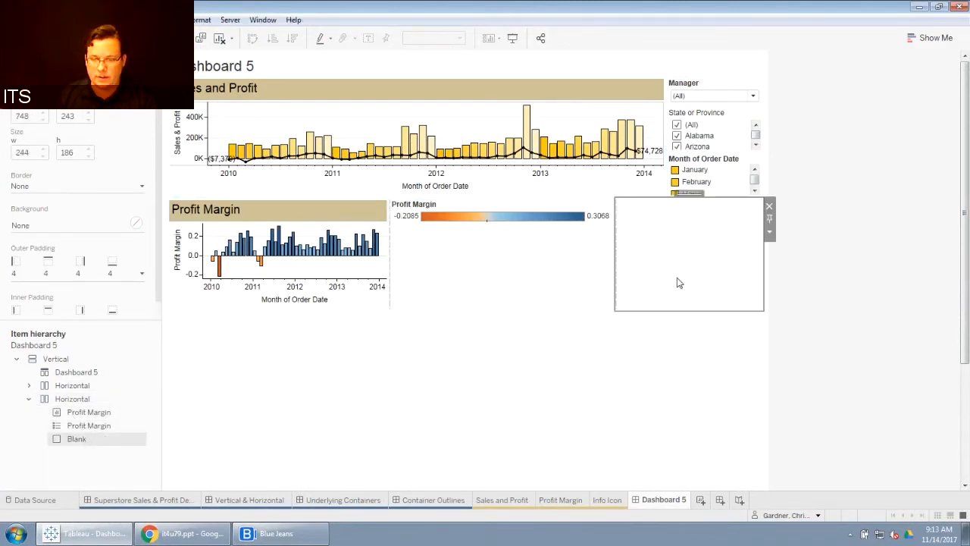
pyautogui.click(769, 206)
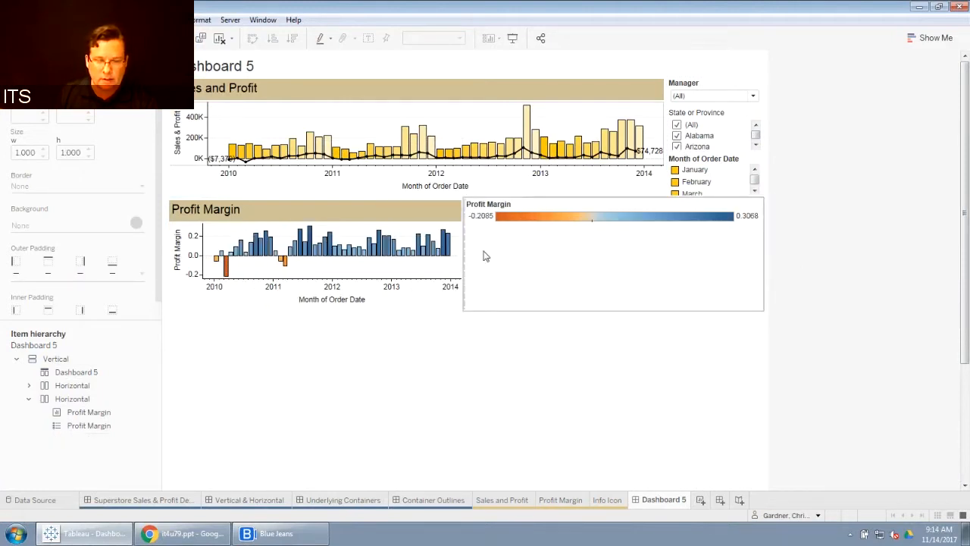
# Step: Try to resize the Profit Margin chart against its legend within the lower container
pyautogui.moveTo(464, 258); pyautogui.dragTo(662, 262)
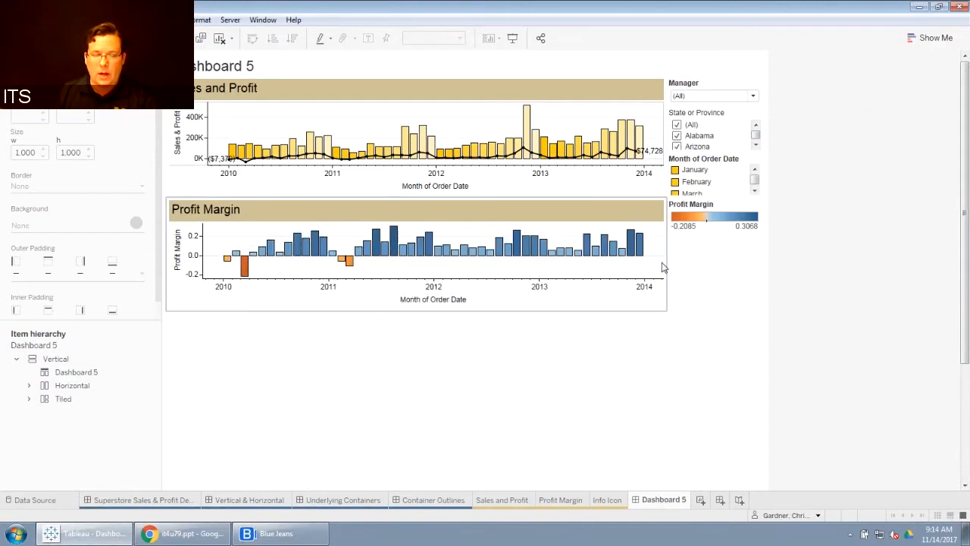
pyautogui.click(670, 300)
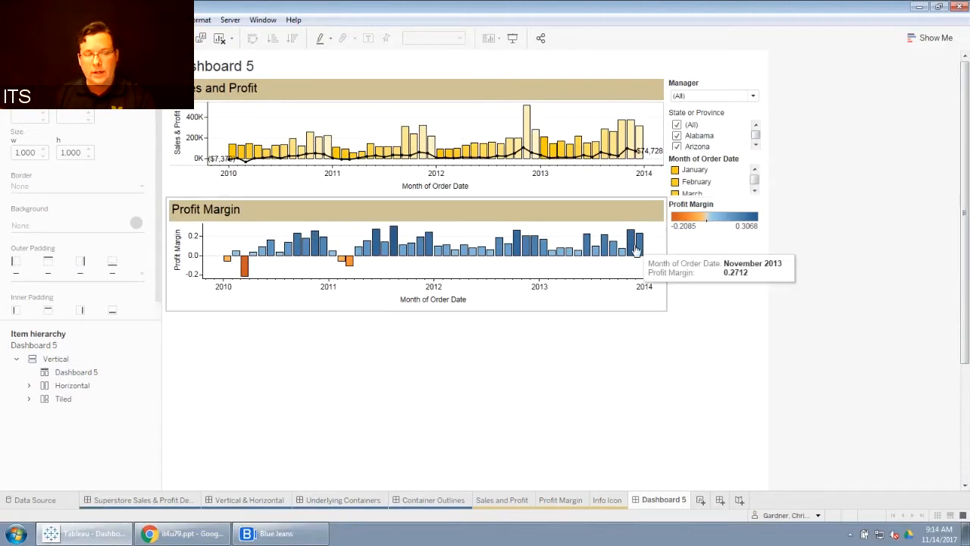
pyautogui.click(664, 247)
pyautogui.moveTo(665, 247); pyautogui.dragTo(498, 256)
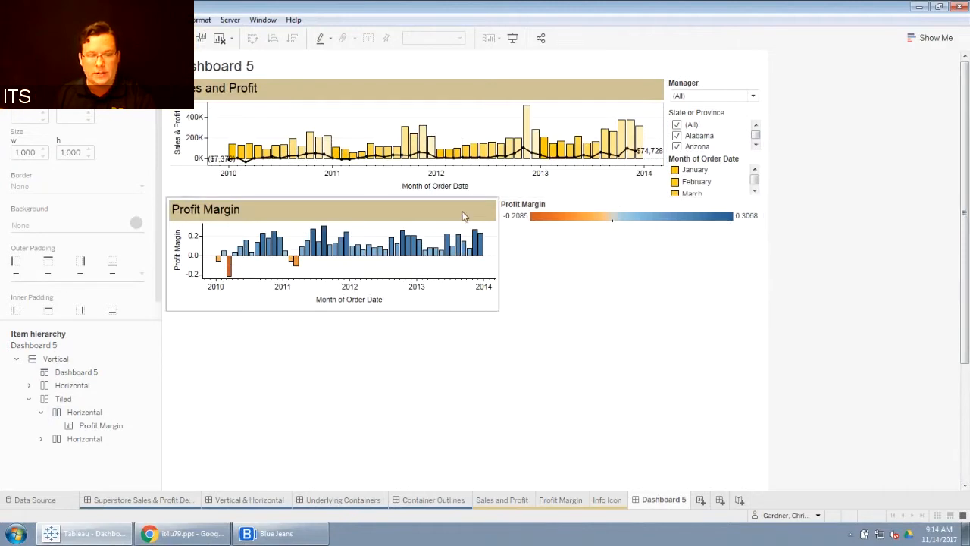
pyautogui.click(65, 389)
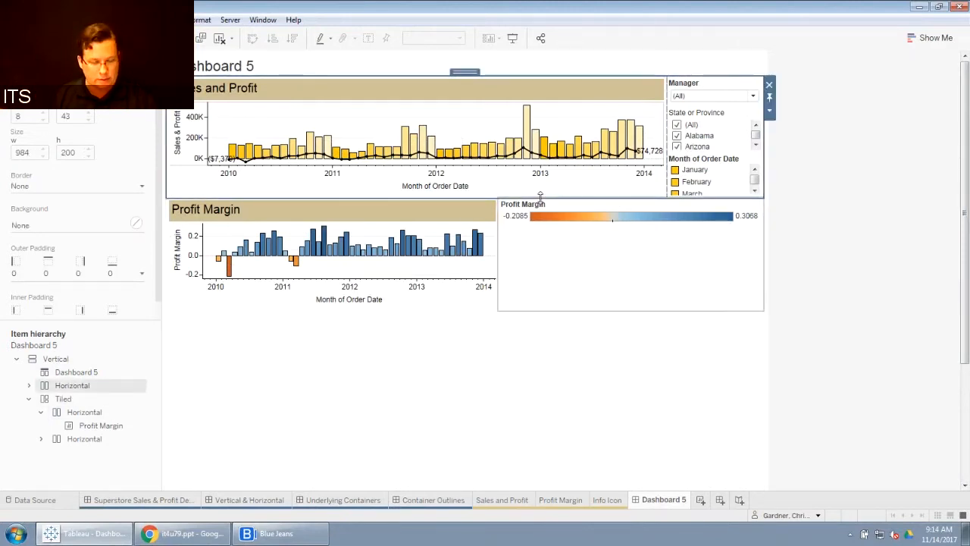
pyautogui.hotkey('ctrl', 'z')
pyautogui.hotkey('ctrl', 'y')
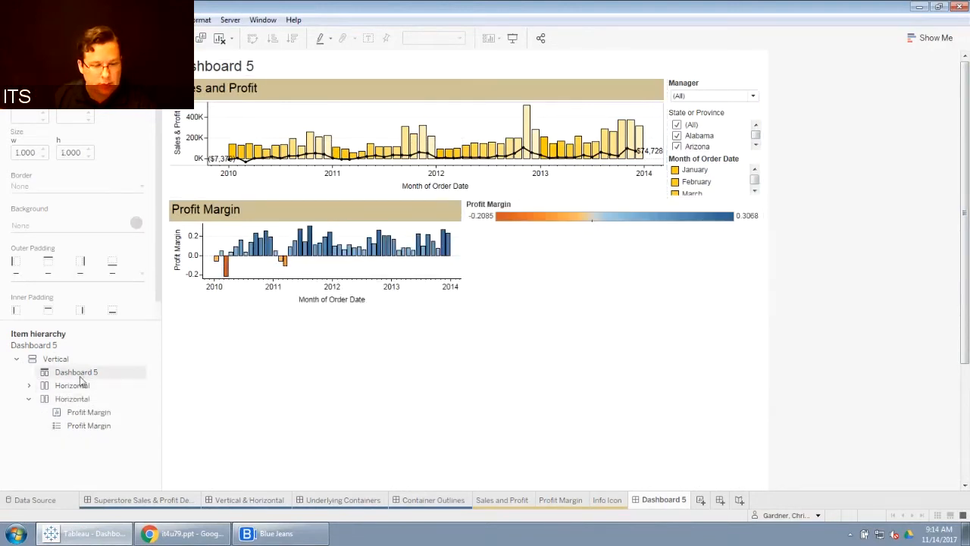
# Step: Open the Superstore Sales & Profit Dashboard to compare its layout with the new dashboard
pyautogui.click(47, 385)
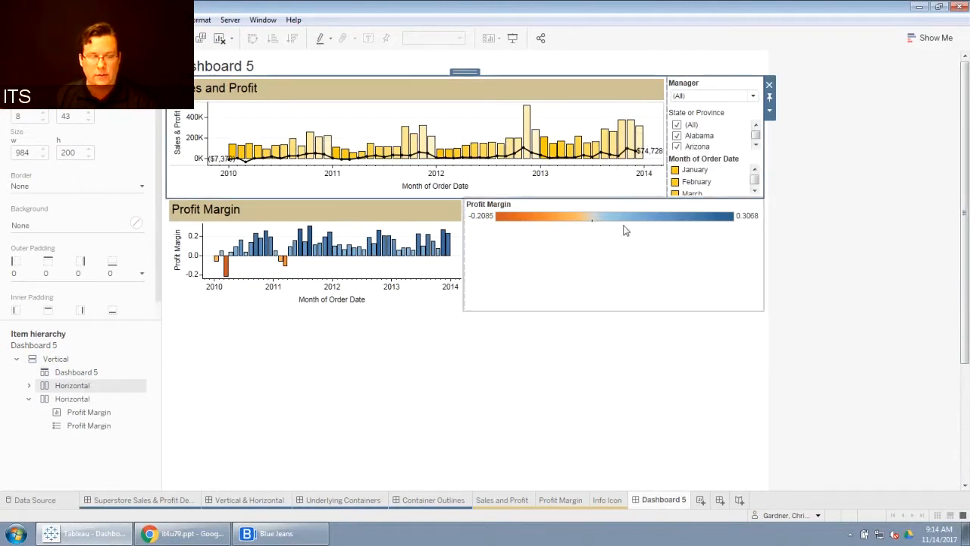
pyautogui.click(76, 400)
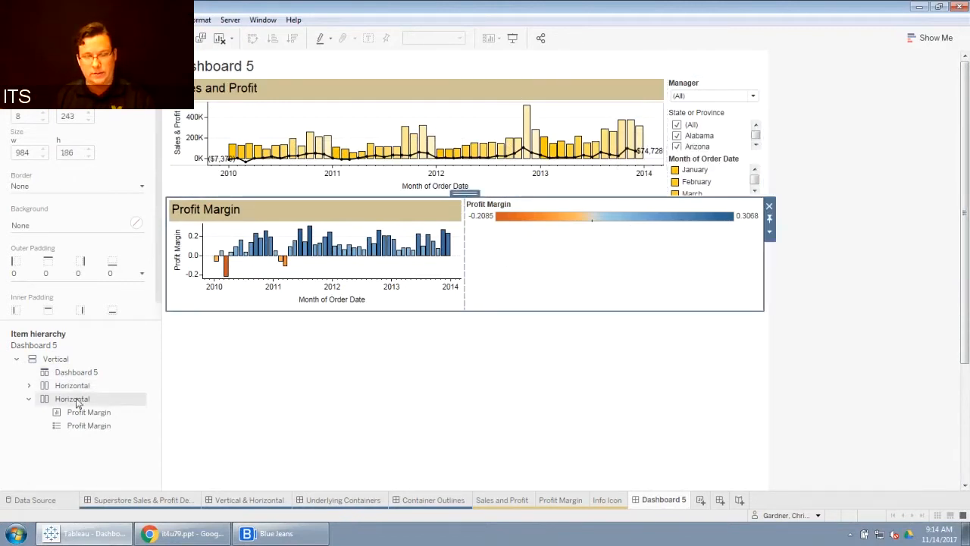
pyautogui.click(30, 400)
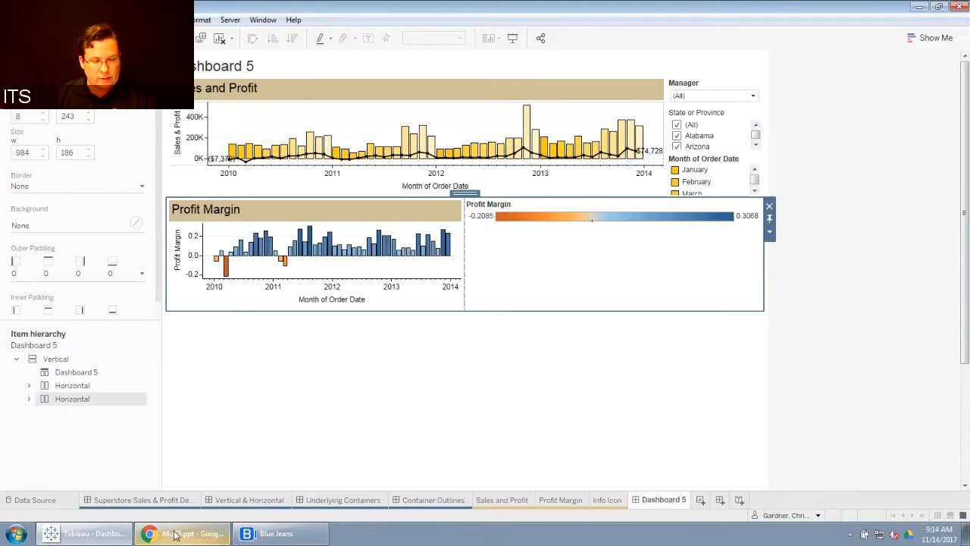
pyautogui.click(144, 500)
pyautogui.scroll(-3, 801, 389)
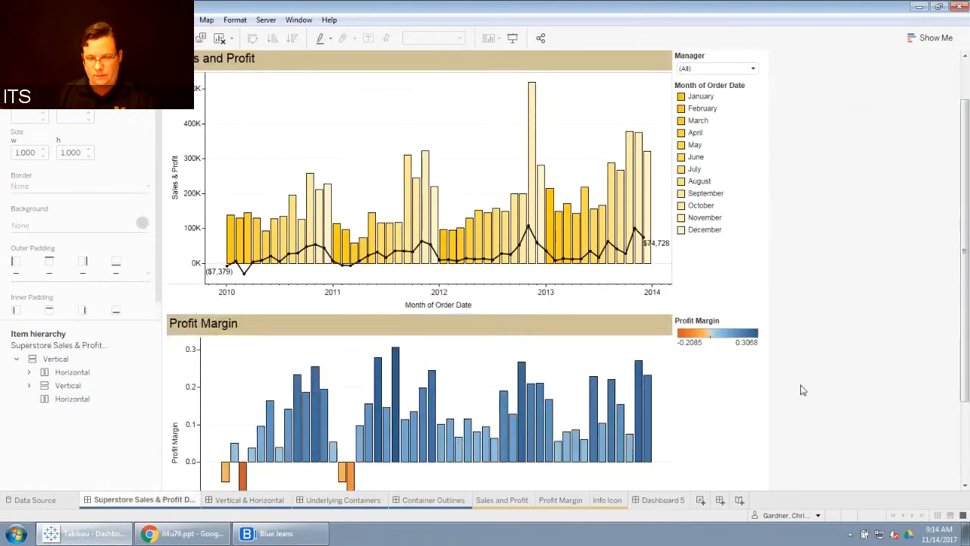
# Step: Add a Horizontal container at the bottom of Dashboard 5, below the Profit Margin row
pyautogui.moveTo(964, 301); pyautogui.dragTo(968, 402)
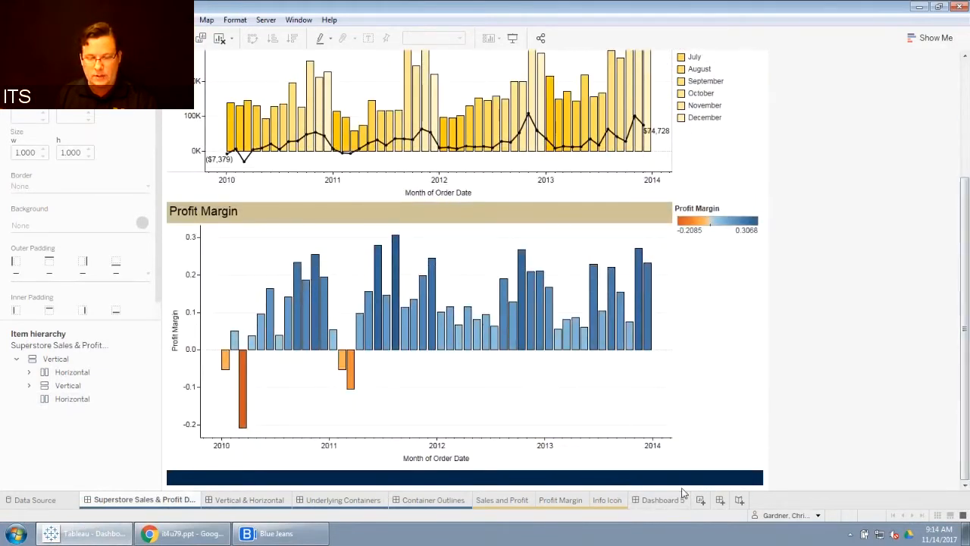
pyautogui.click(659, 499)
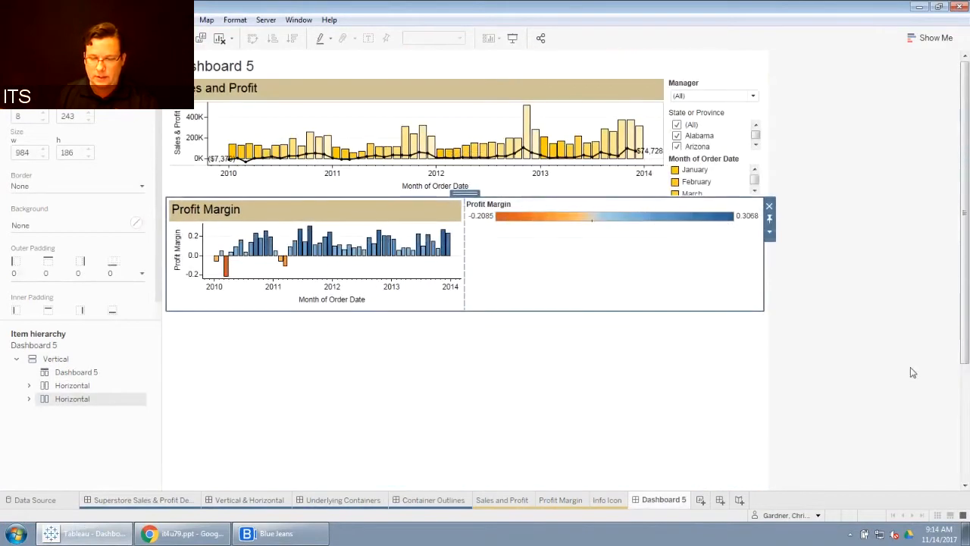
pyautogui.scroll(-4, 913, 372)
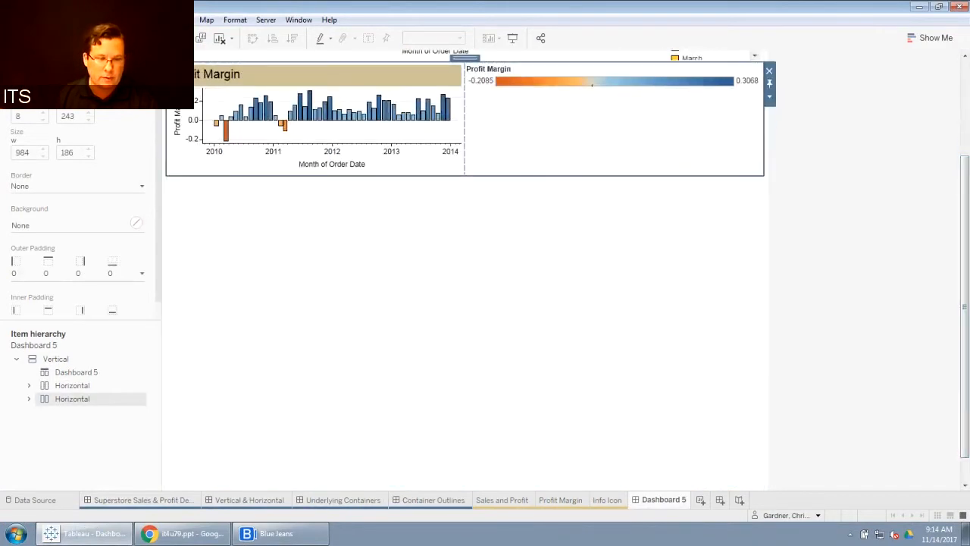
pyautogui.click(29, 59)
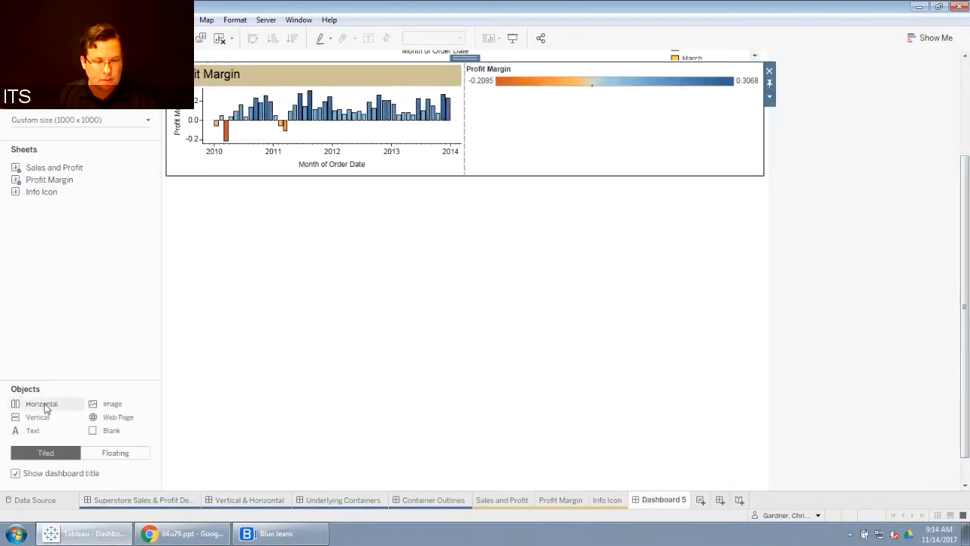
pyautogui.moveTo(45, 407); pyautogui.dragTo(307, 322)
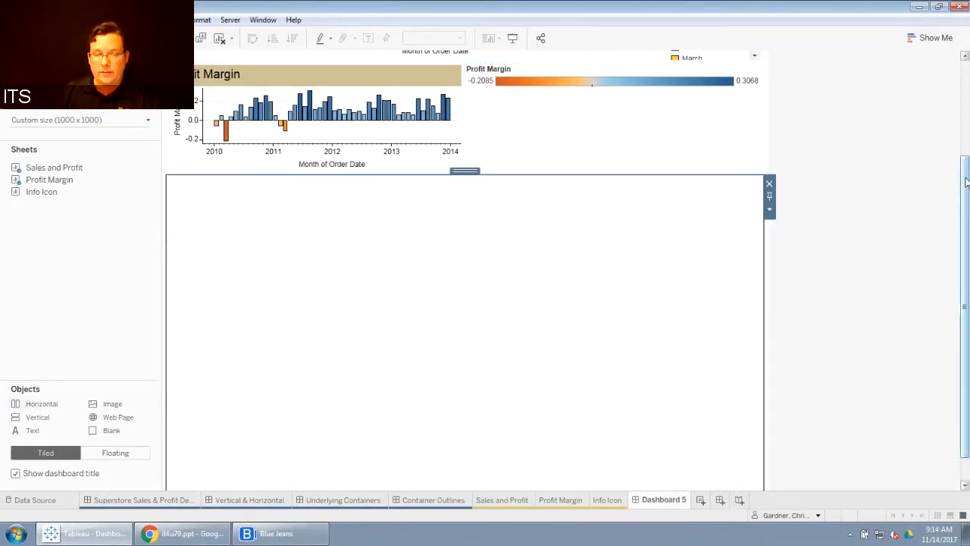
# Step: Compare the top banner of the Superstore Sales & Profit Dashboard with the title area of Dashboard 5
pyautogui.moveTo(967, 180); pyautogui.dragTo(968, 83)
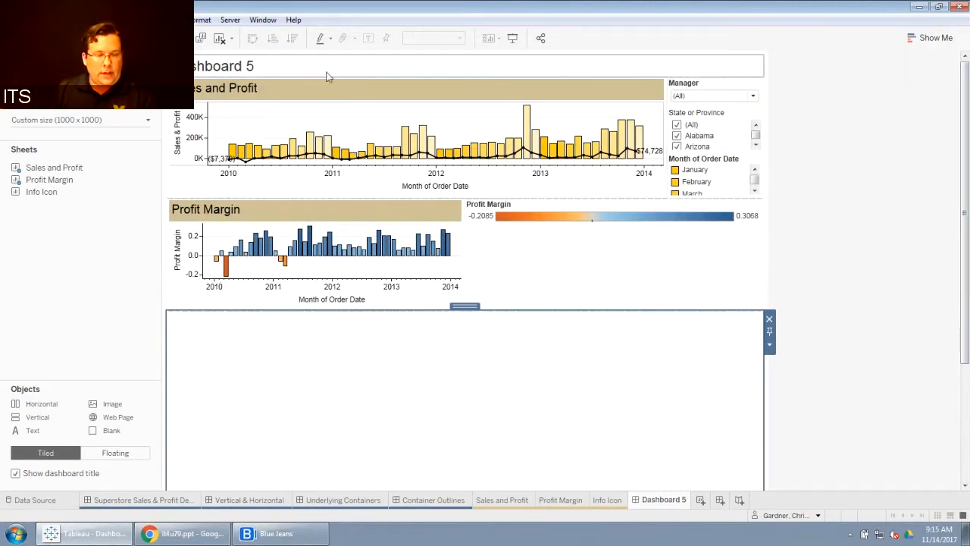
pyautogui.click(98, 59)
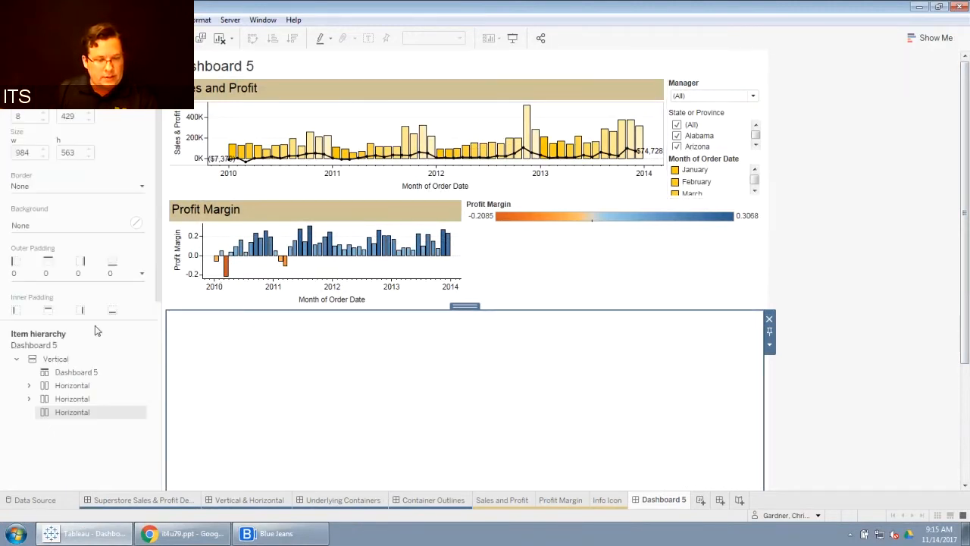
pyautogui.click(91, 373)
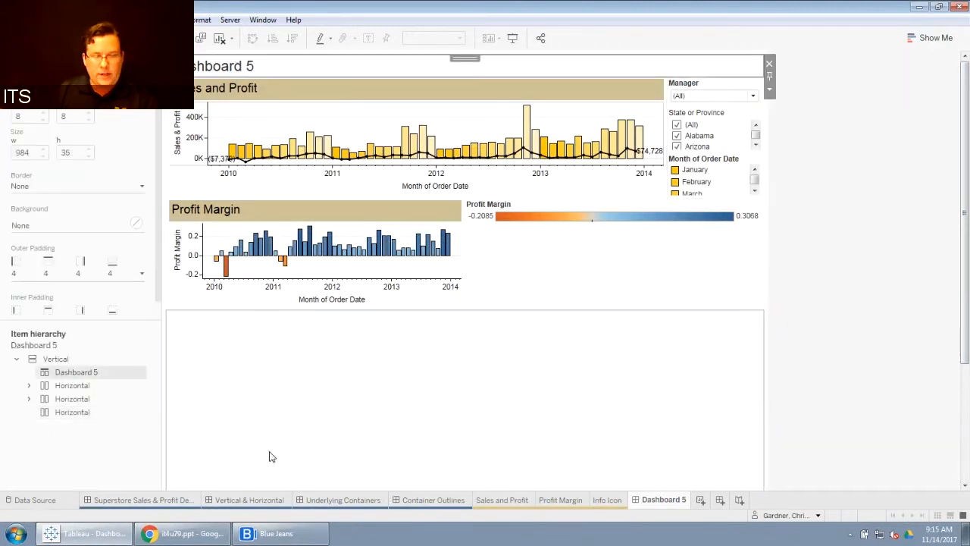
pyautogui.click(139, 499)
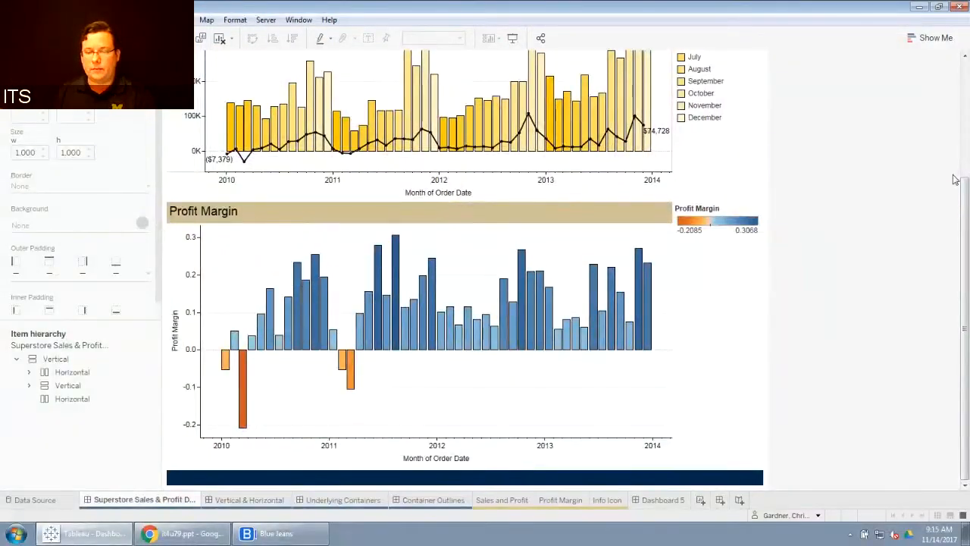
pyautogui.scroll(5, 954, 179)
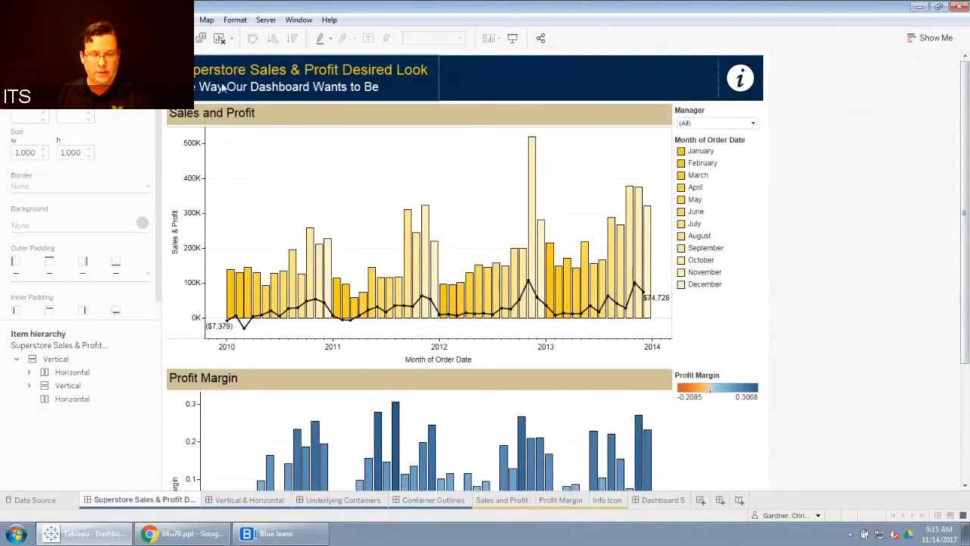
pyautogui.moveTo(731, 73)
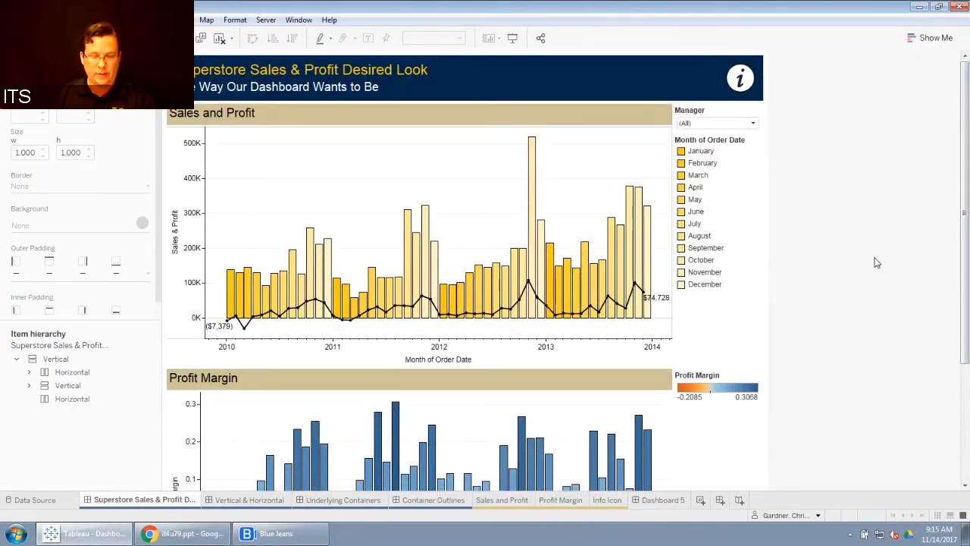
pyautogui.click(677, 505)
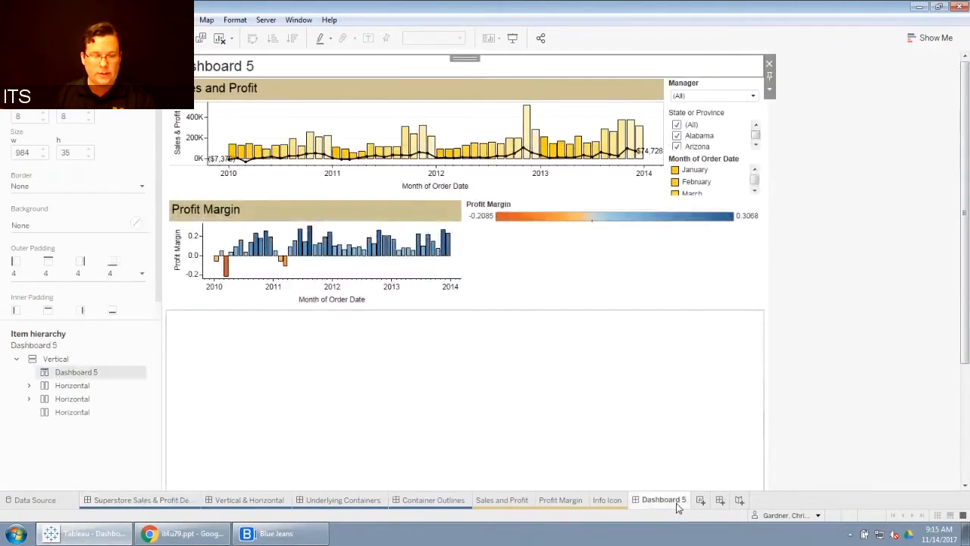
pyautogui.click(183, 502)
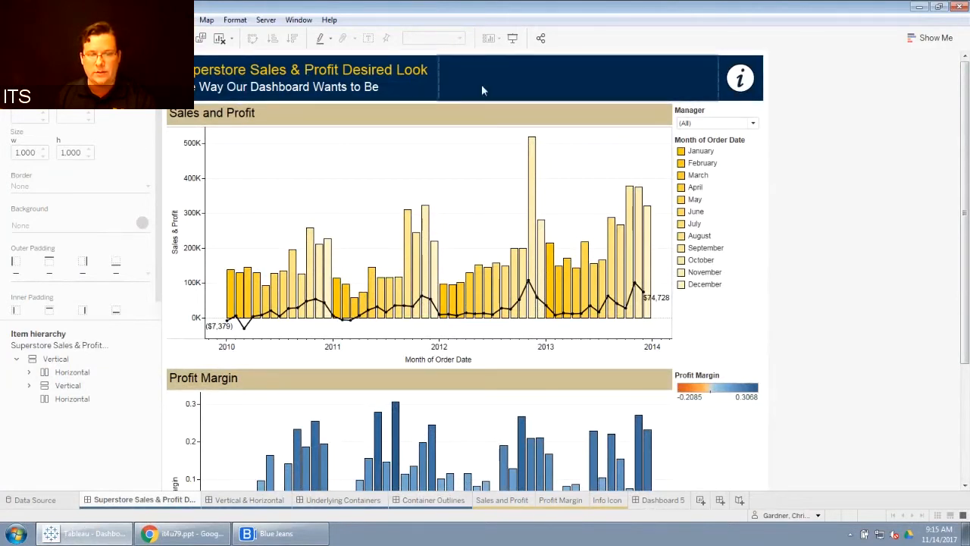
pyautogui.moveTo(743, 90)
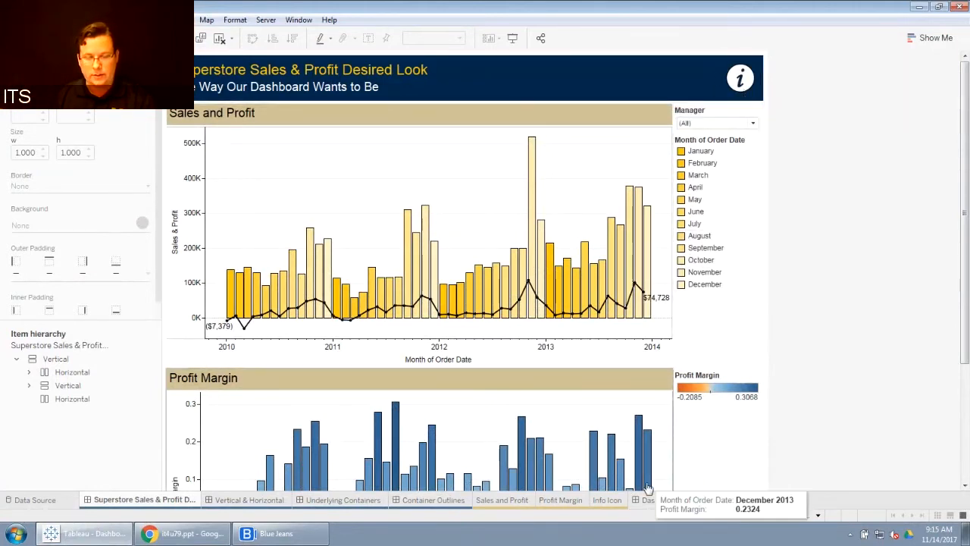
pyautogui.click(664, 502)
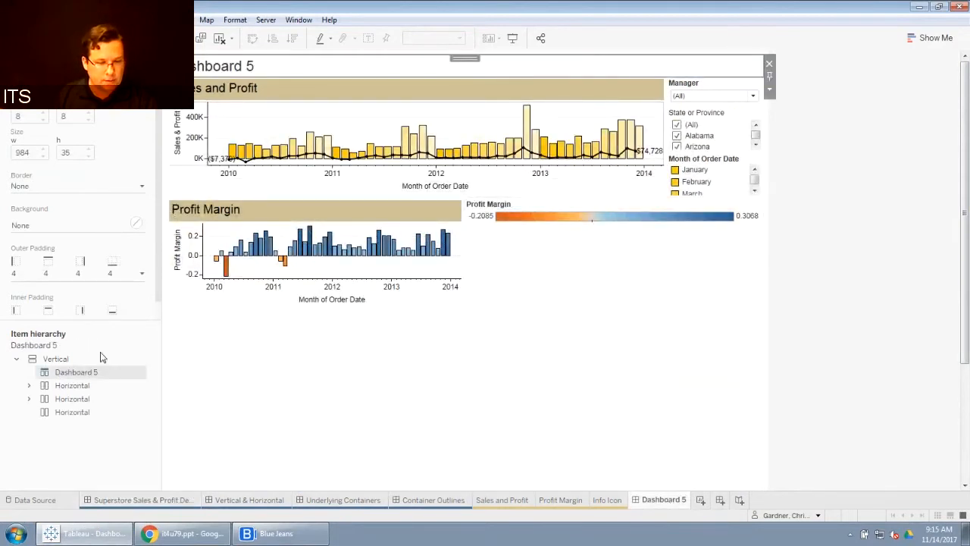
# Step: Add a Horizontal container at the top of the dashboard and give it a dark blue background
pyautogui.click(28, 60)
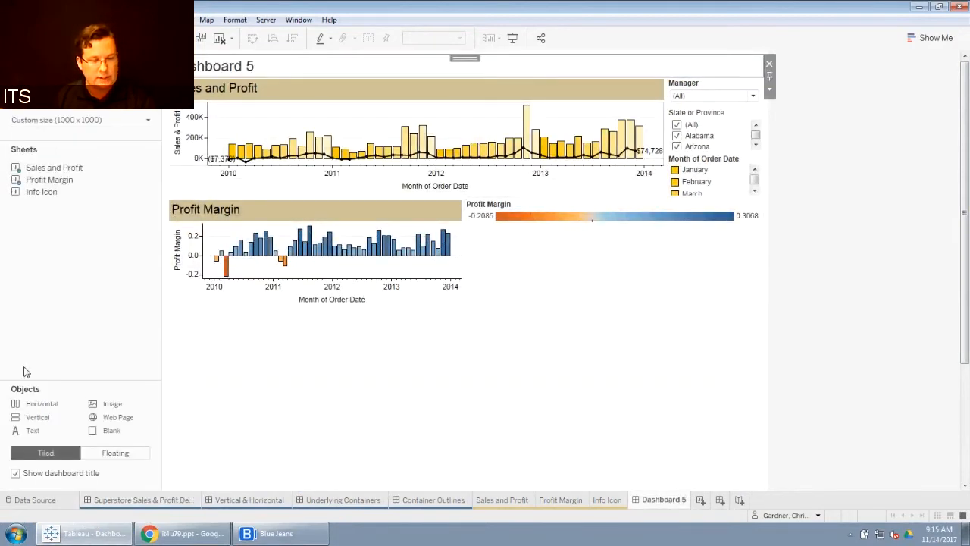
pyautogui.moveTo(39, 404); pyautogui.dragTo(304, 63)
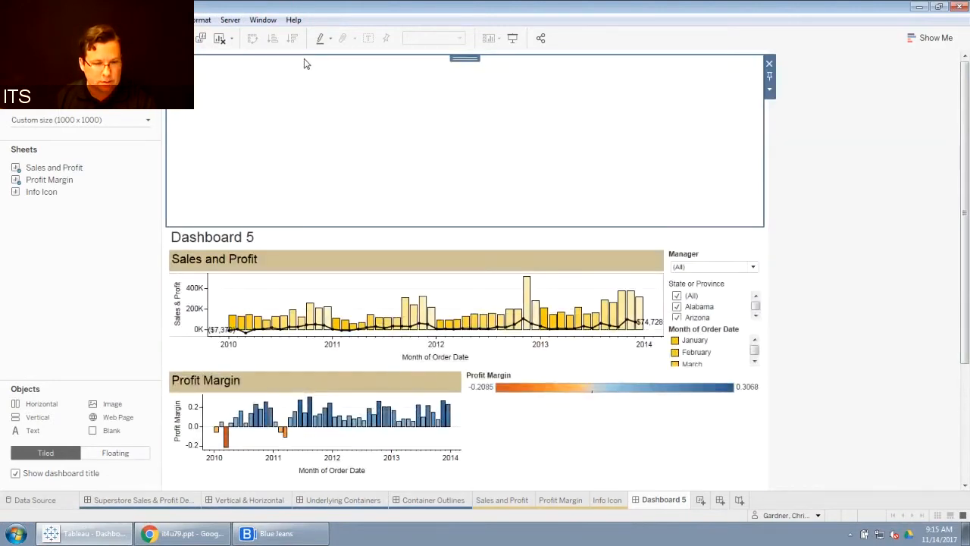
pyautogui.click(113, 59)
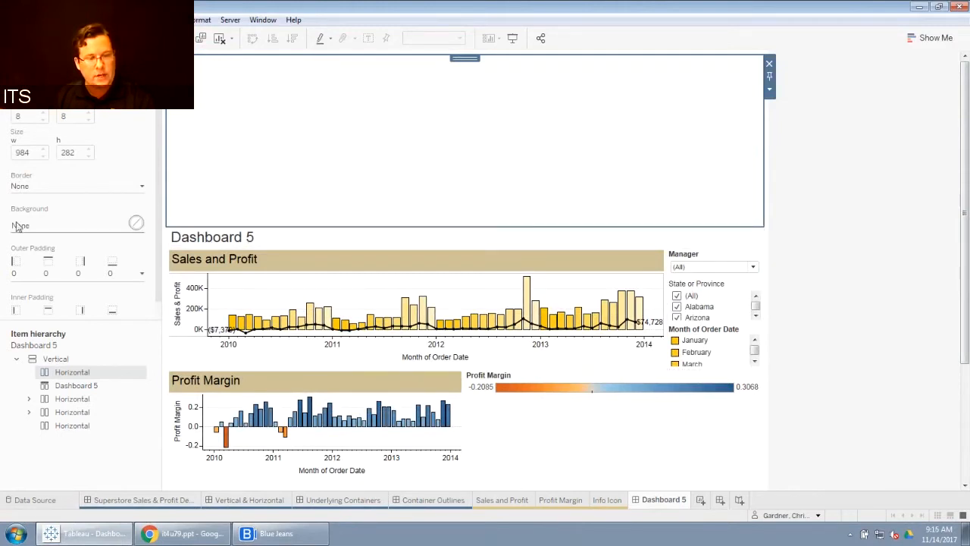
pyautogui.click(135, 225)
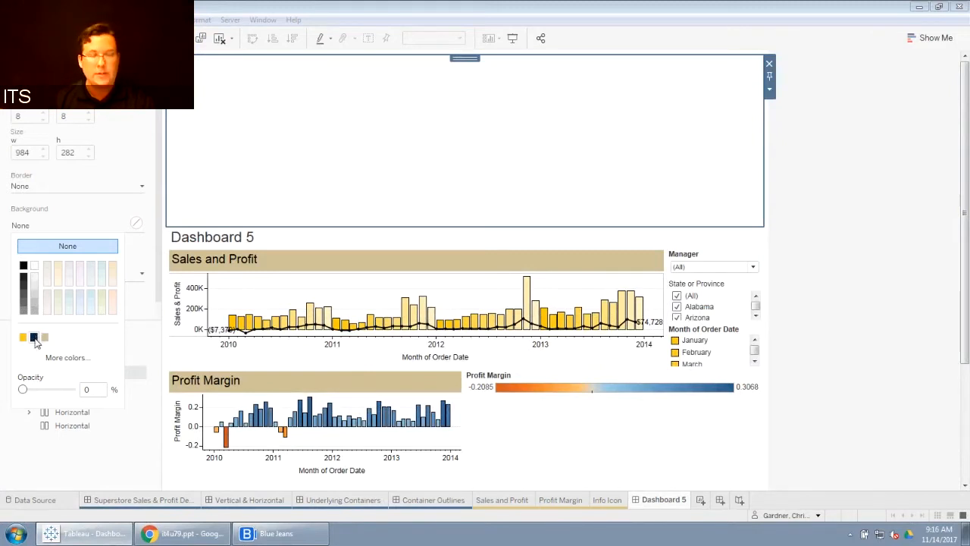
pyautogui.click(35, 338)
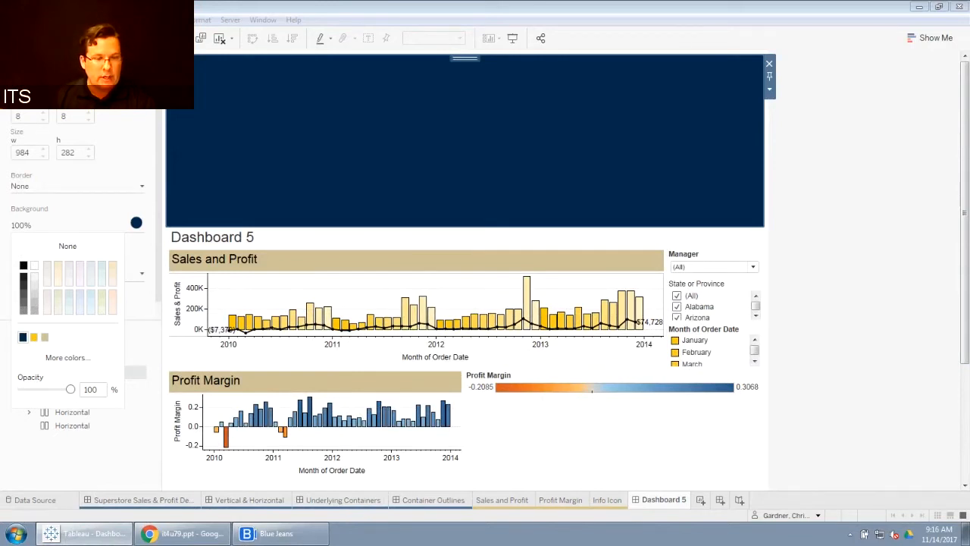
# Step: Drop a Blank object into the top container and remove the extra Blank from the dashboard
pyautogui.click(37, 60)
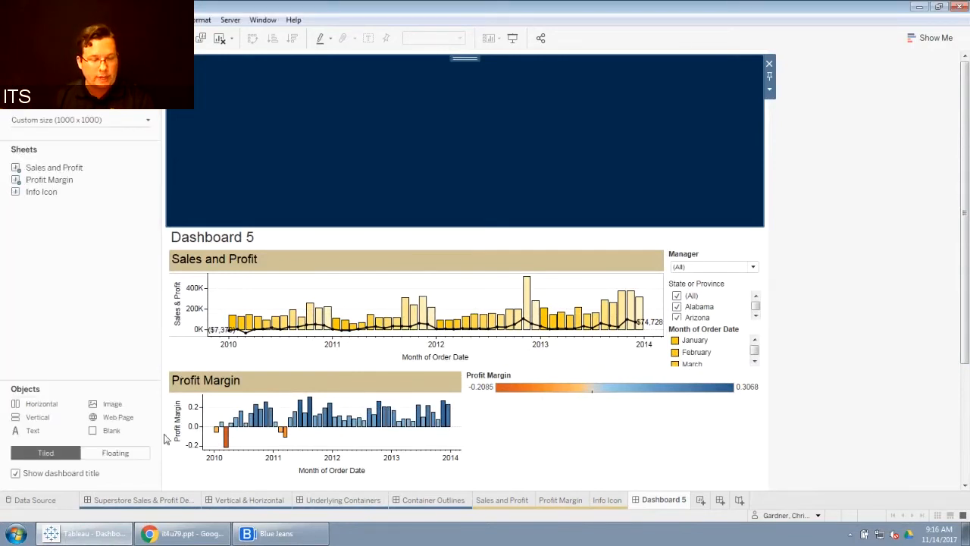
pyautogui.moveTo(117, 418); pyautogui.dragTo(415, 68)
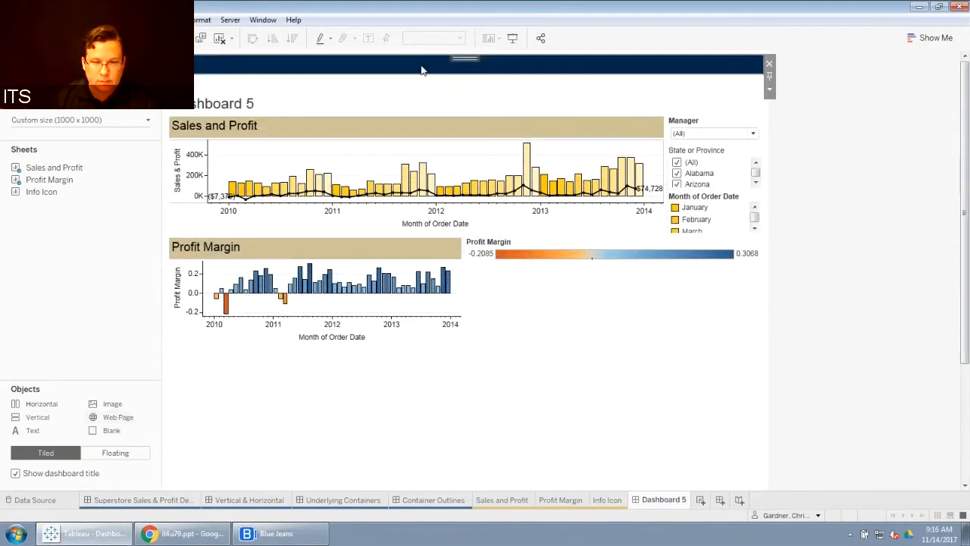
pyautogui.click(103, 62)
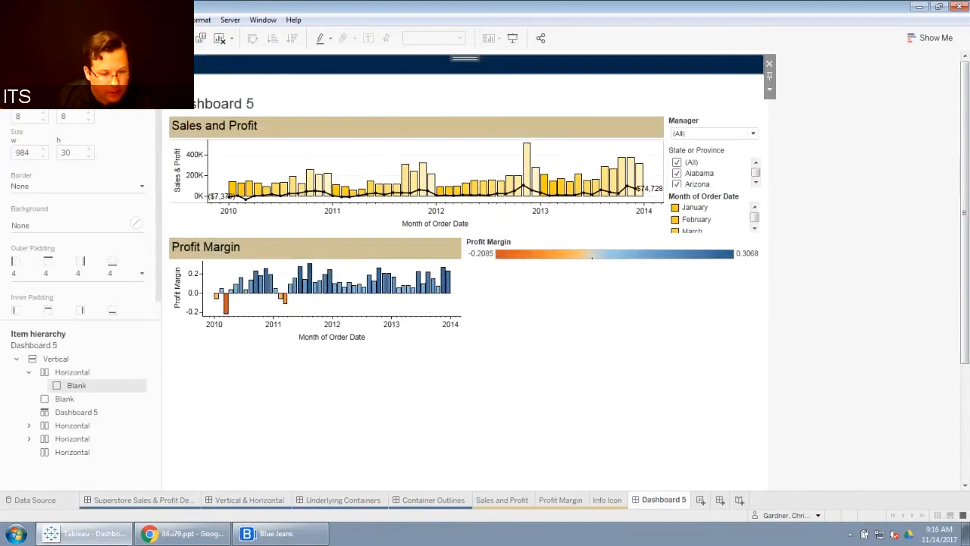
pyautogui.click(61, 400)
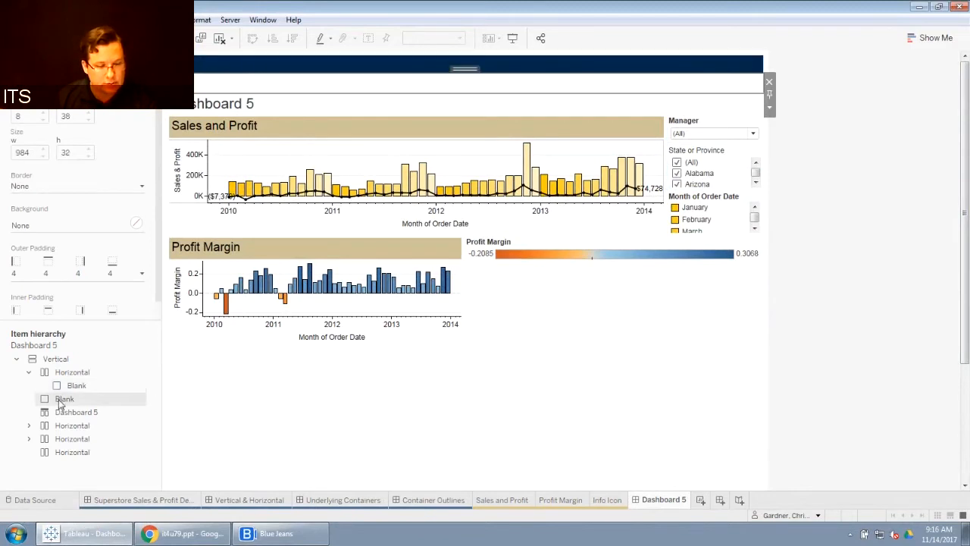
pyautogui.rightClick(60, 399)
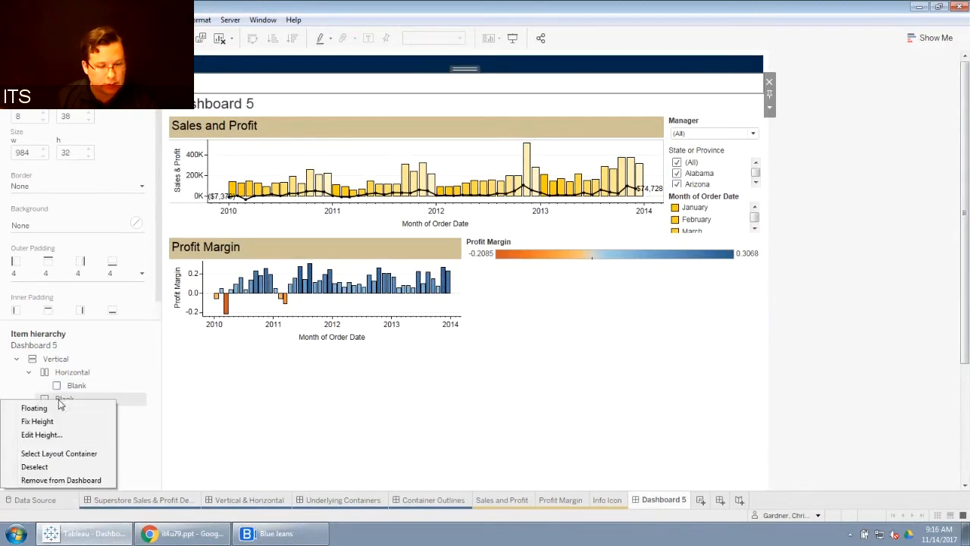
pyautogui.click(63, 479)
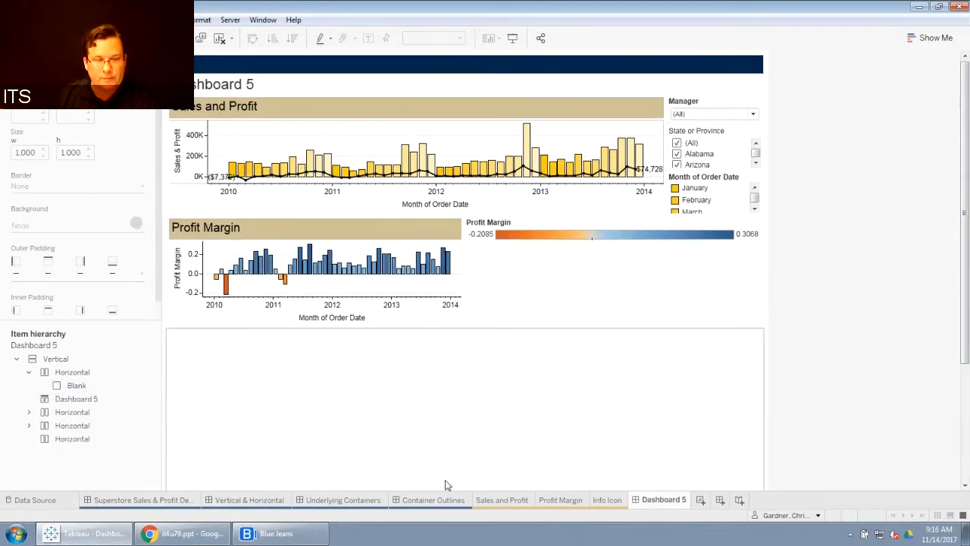
# Step: Move the Dashboard 5 title into the top Horizontal container, to the left of the Blank
pyautogui.click(441, 68)
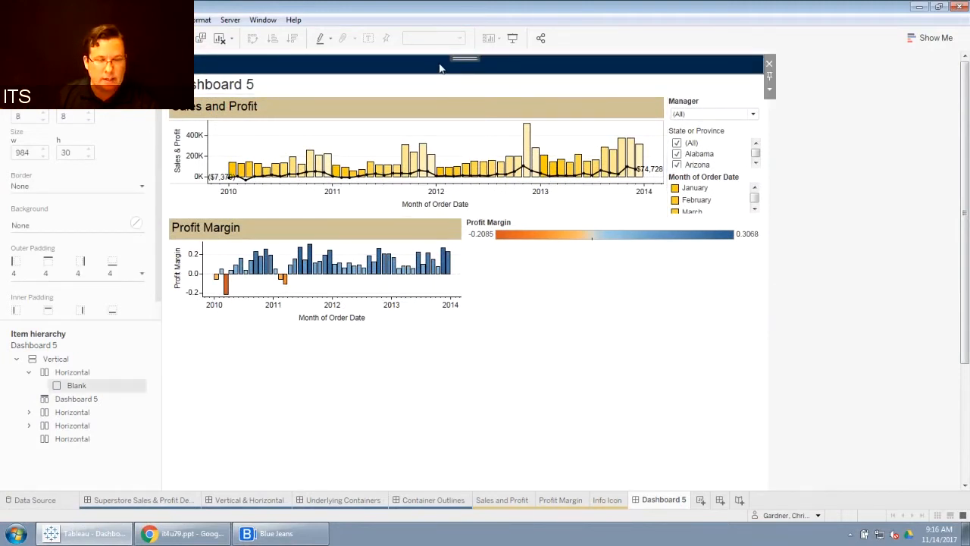
pyautogui.click(81, 404)
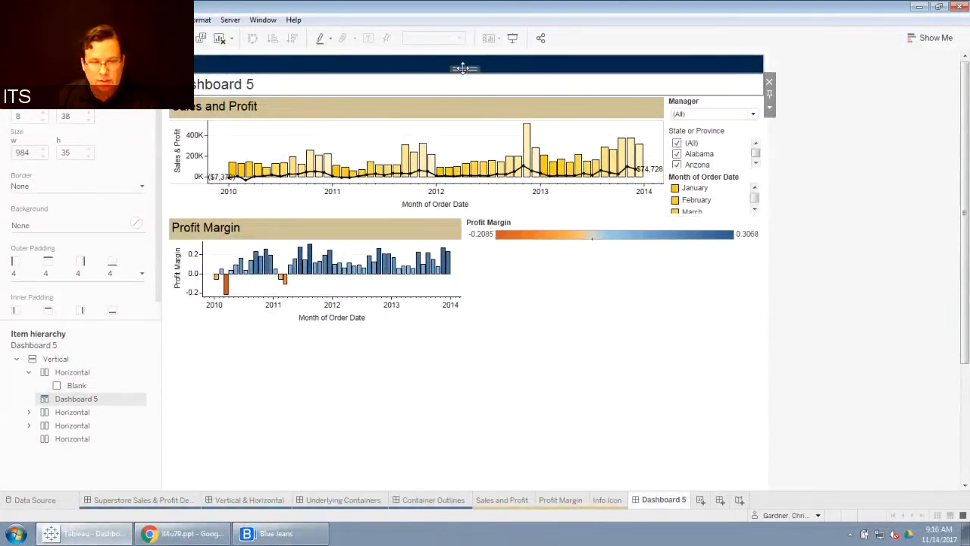
pyautogui.moveTo(463, 68); pyautogui.dragTo(322, 68)
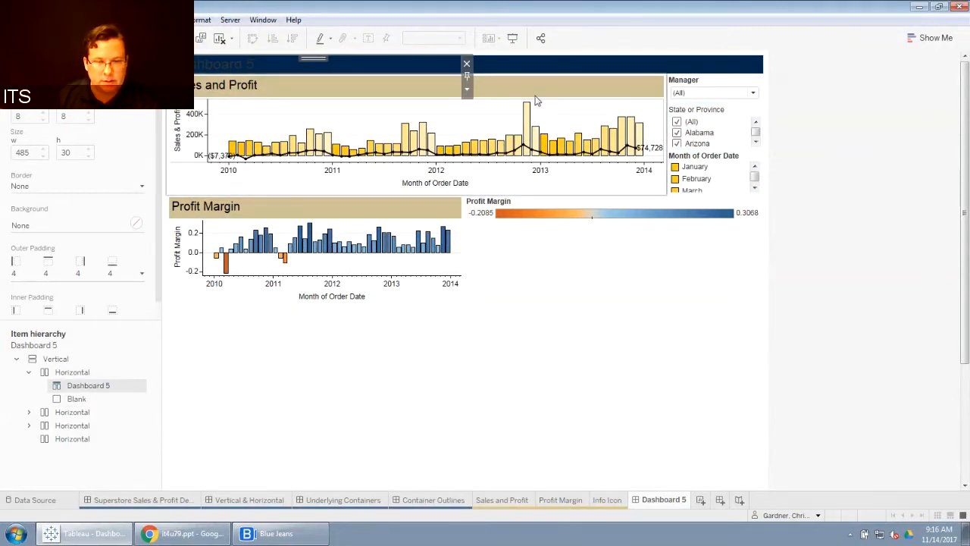
# Step: Open the dashboard title for editing and format the sheet name in gold at font size 15
pyautogui.doubleClick(349, 69)
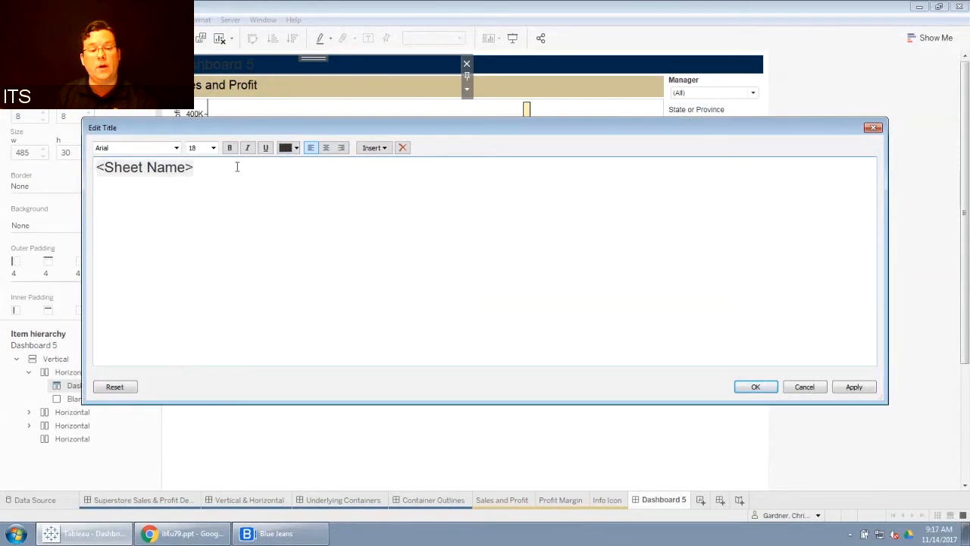
pyautogui.moveTo(235, 167); pyautogui.dragTo(95, 167)
pyautogui.click(296, 147)
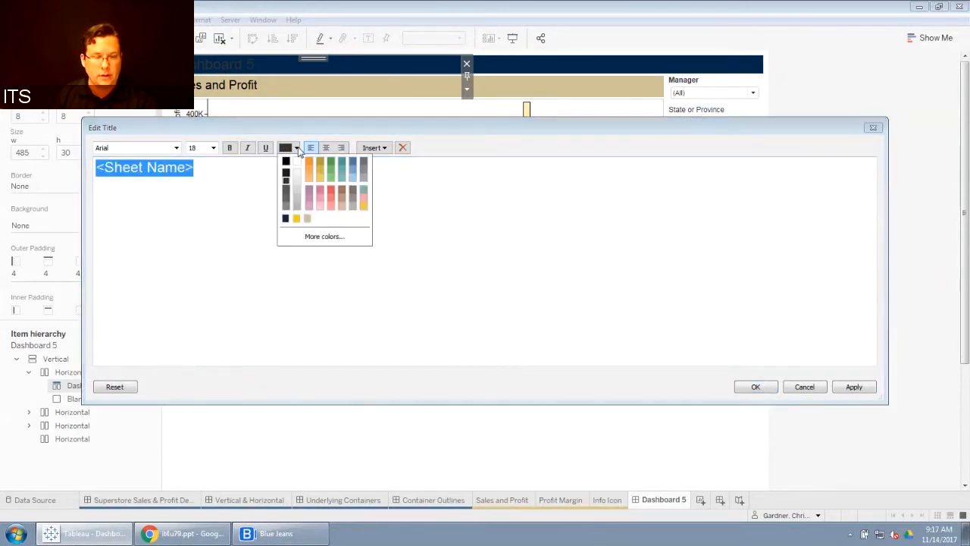
pyautogui.click(297, 218)
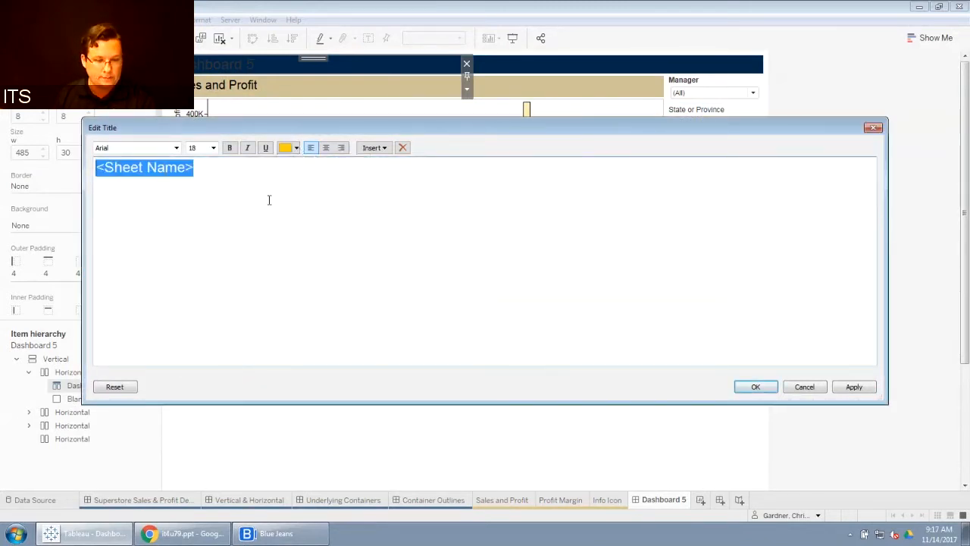
pyautogui.click(232, 171)
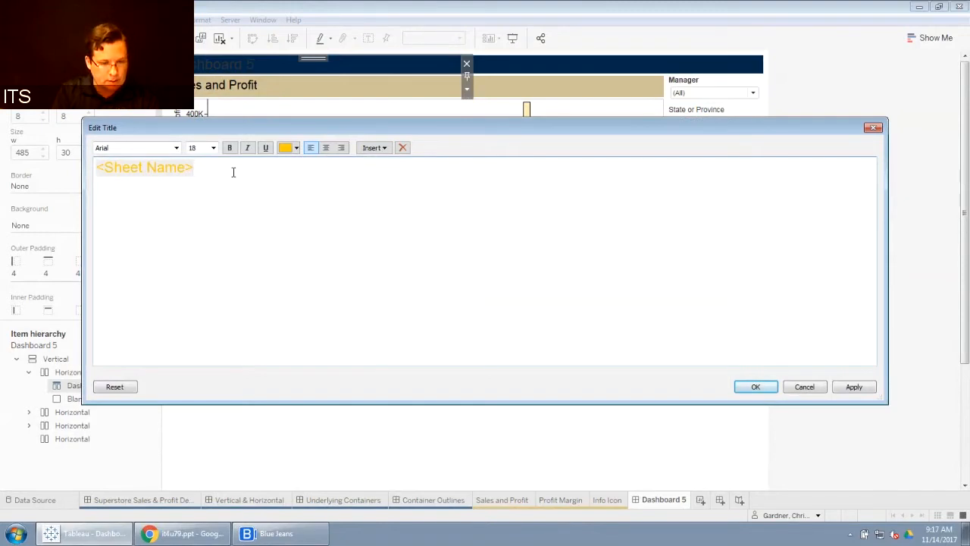
pyautogui.click(214, 148)
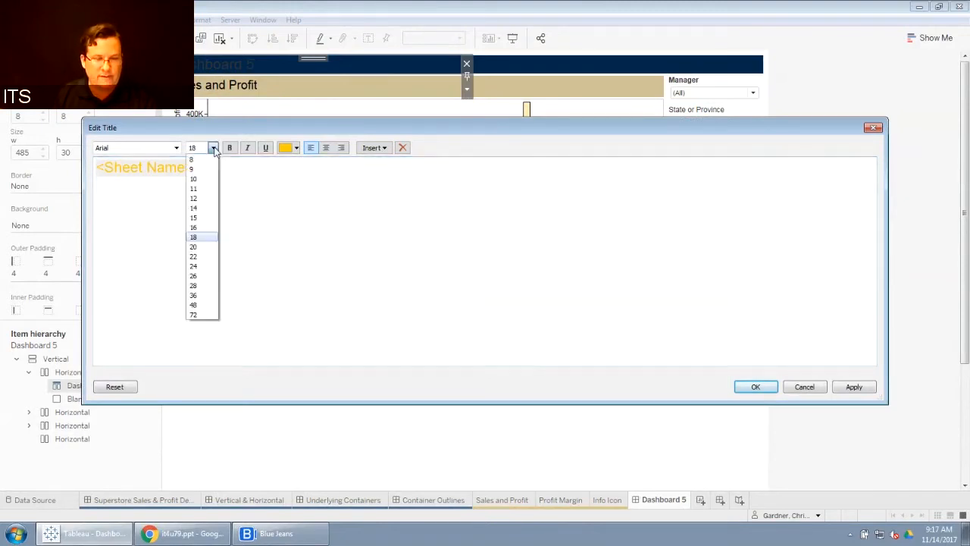
pyautogui.click(193, 218)
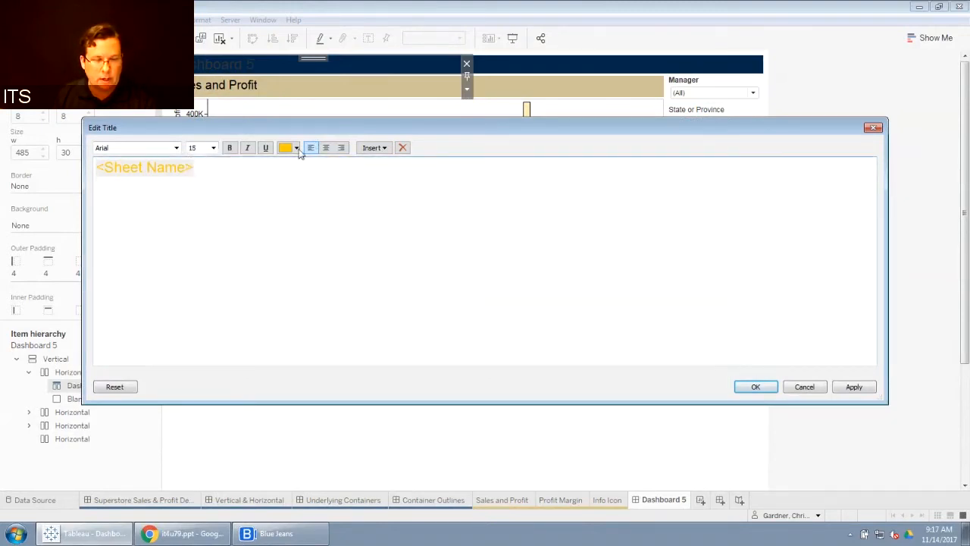
# Step: Add a second title line reading "Test Dashboard" in white and apply the title
pyautogui.click(296, 147)
pyautogui.click(299, 177)
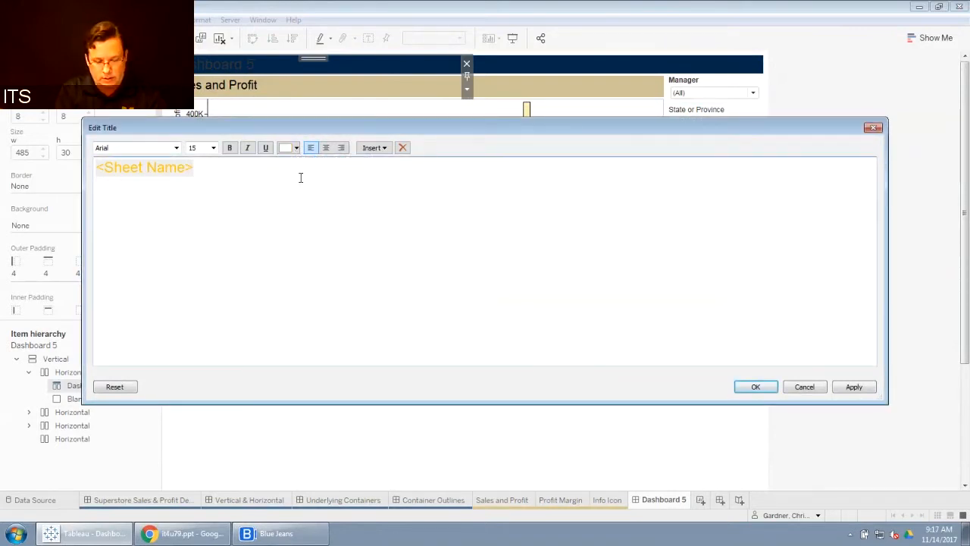
pyautogui.write('oard N')
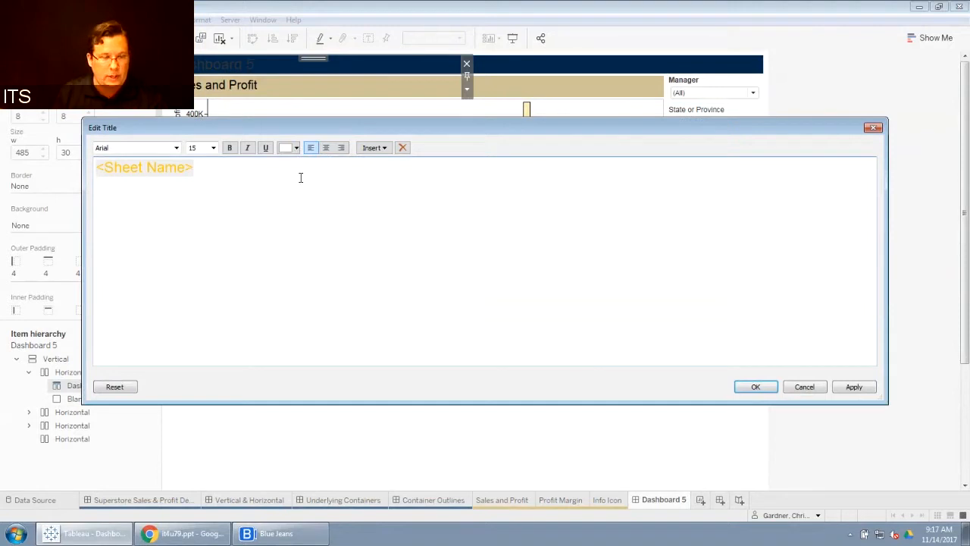
pyautogui.hotkey('ctrl', 'shift', 'Left')
pyautogui.hotkey('ctrl', 'shift', 'Left')
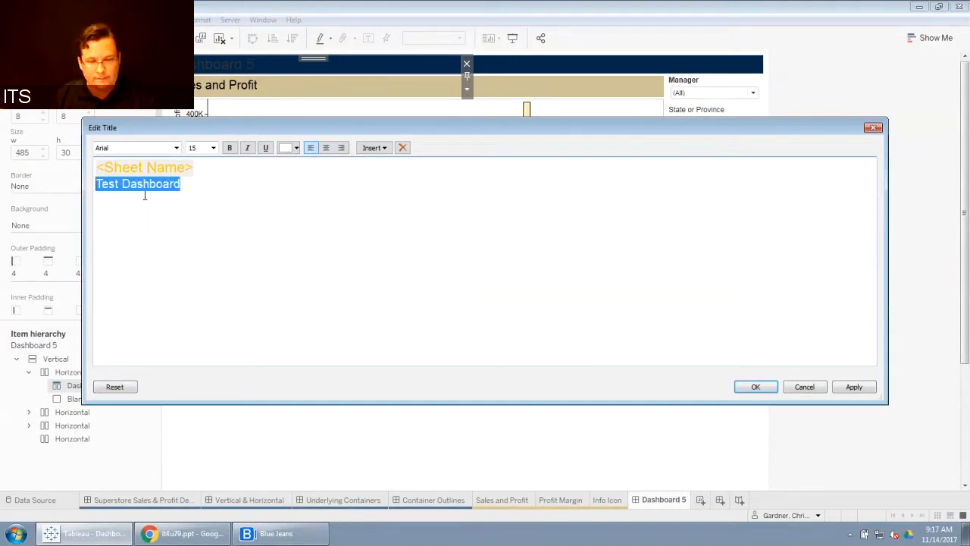
pyautogui.click(755, 387)
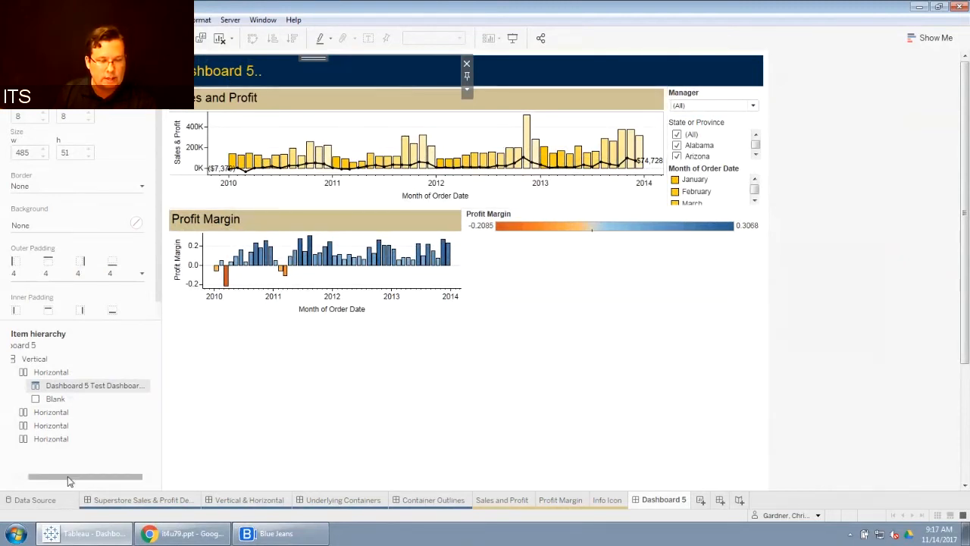
# Step: Set the top Horizontal container's height to 75 pixels
pyautogui.moveTo(67, 476); pyautogui.dragTo(49, 476)
pyautogui.click(69, 372)
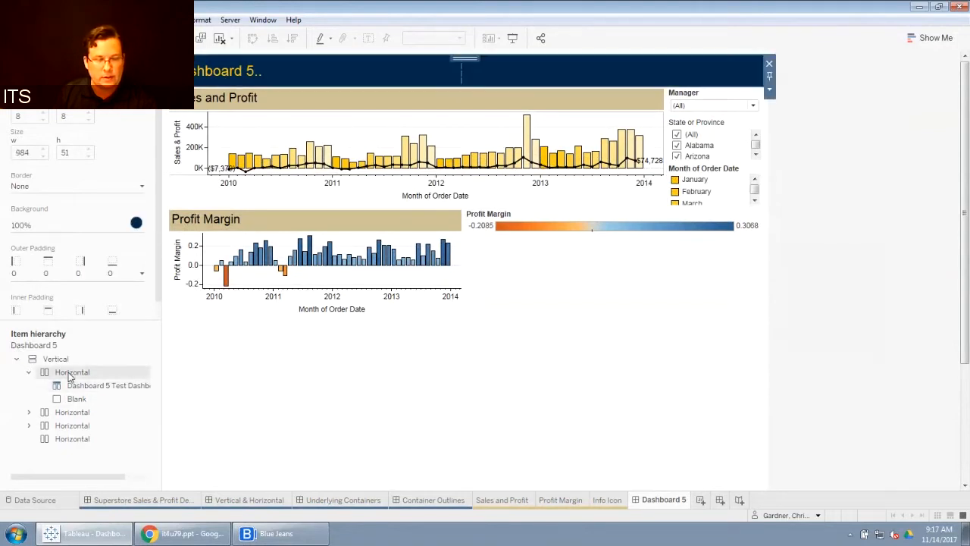
pyautogui.rightClick(69, 372)
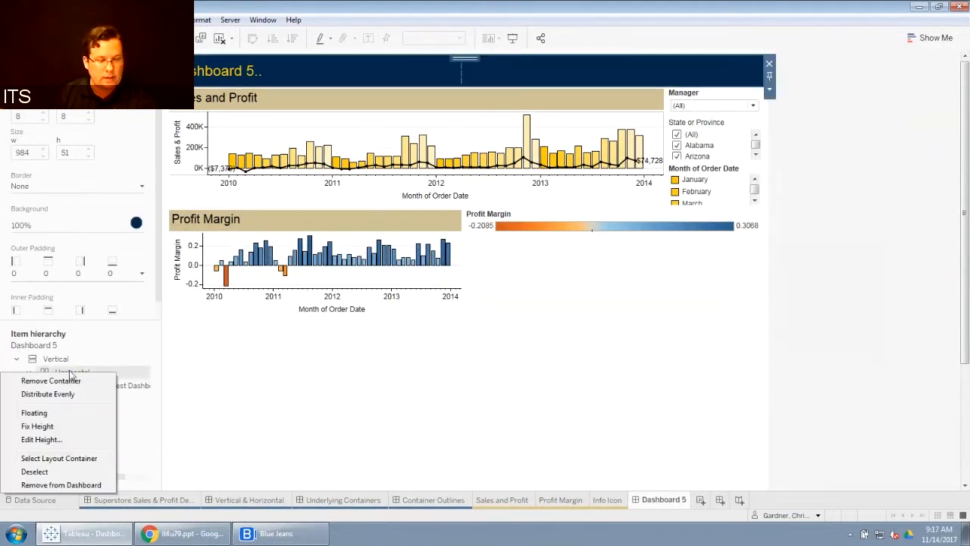
pyautogui.click(129, 376)
pyautogui.rightClick(70, 375)
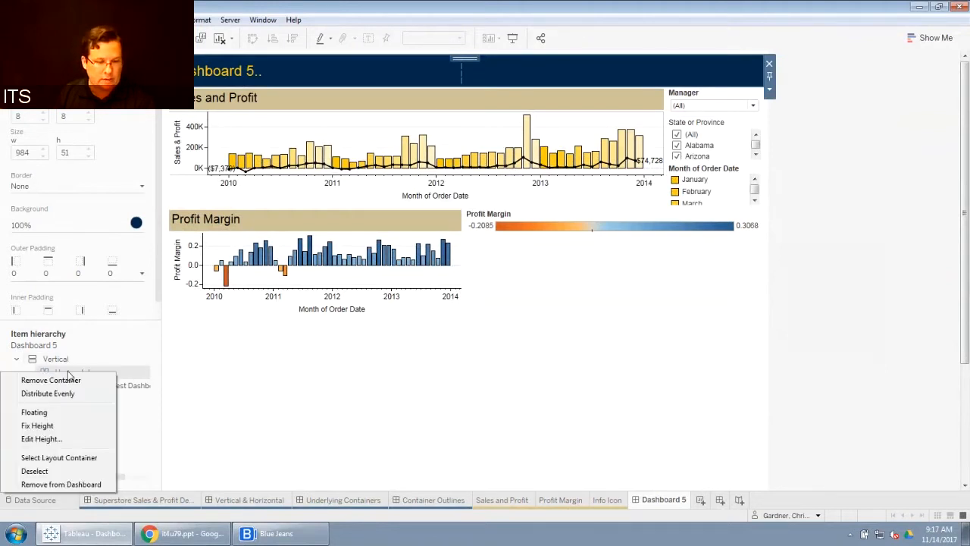
pyautogui.click(42, 438)
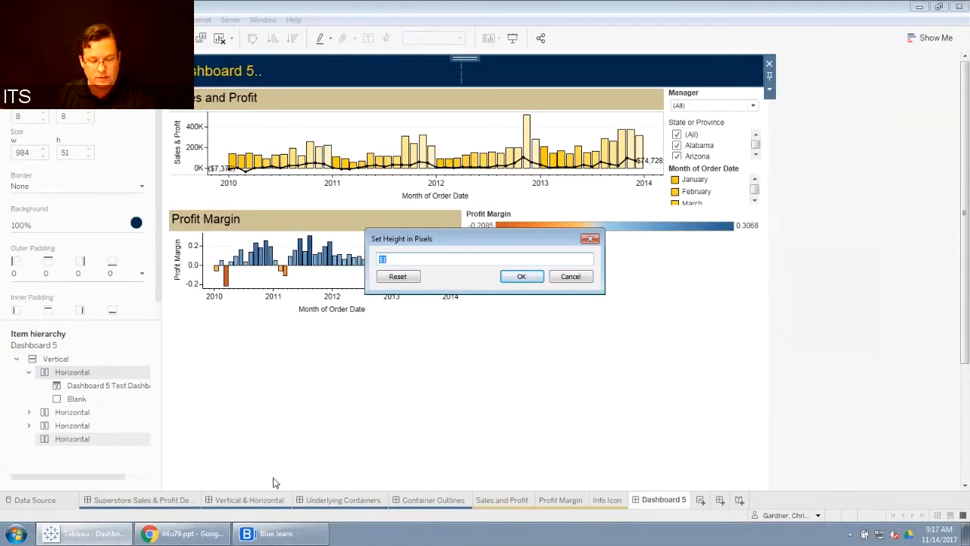
pyautogui.write('75')
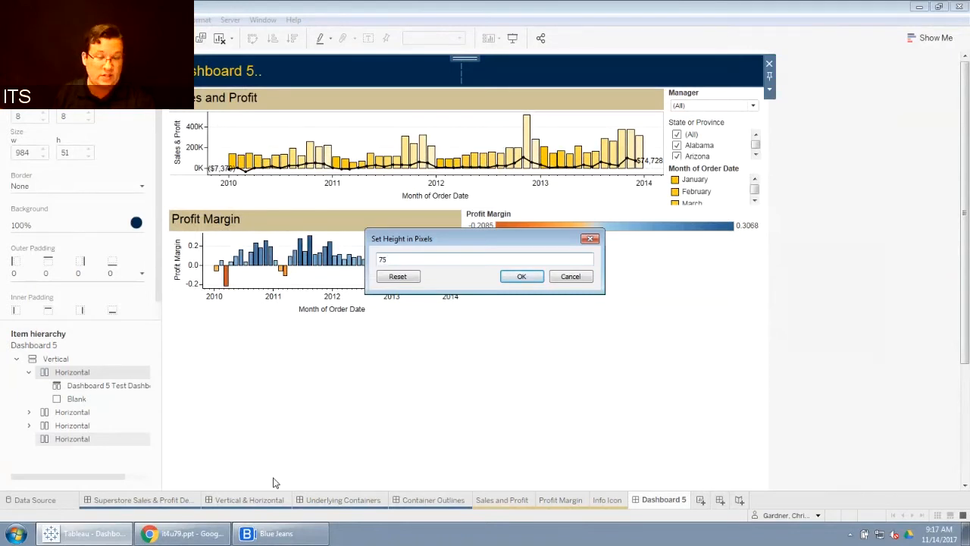
pyautogui.click(523, 277)
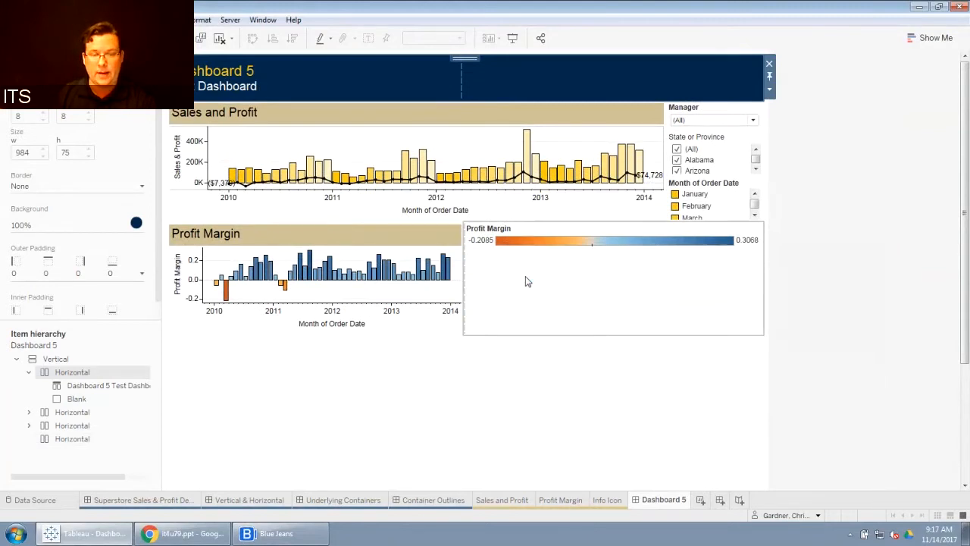
# Step: Compare the info icon in the Superstore Sales & Profit banner with Dashboard 5's banner
pyautogui.click(836, 222)
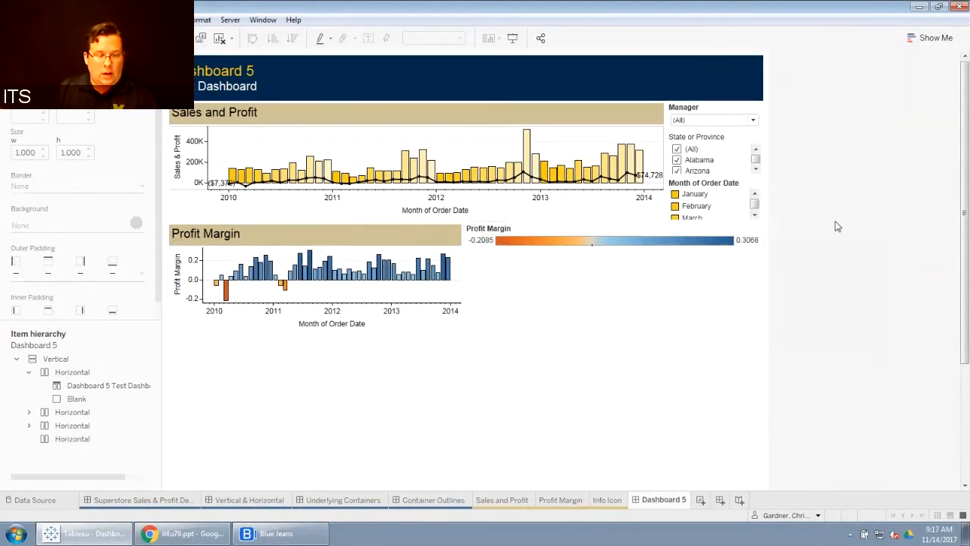
pyautogui.click(152, 499)
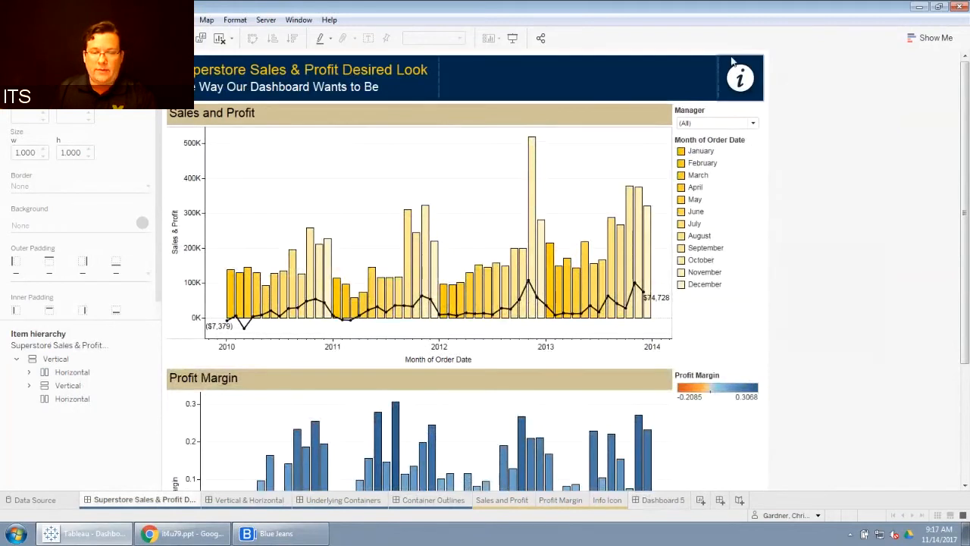
pyautogui.moveTo(753, 82)
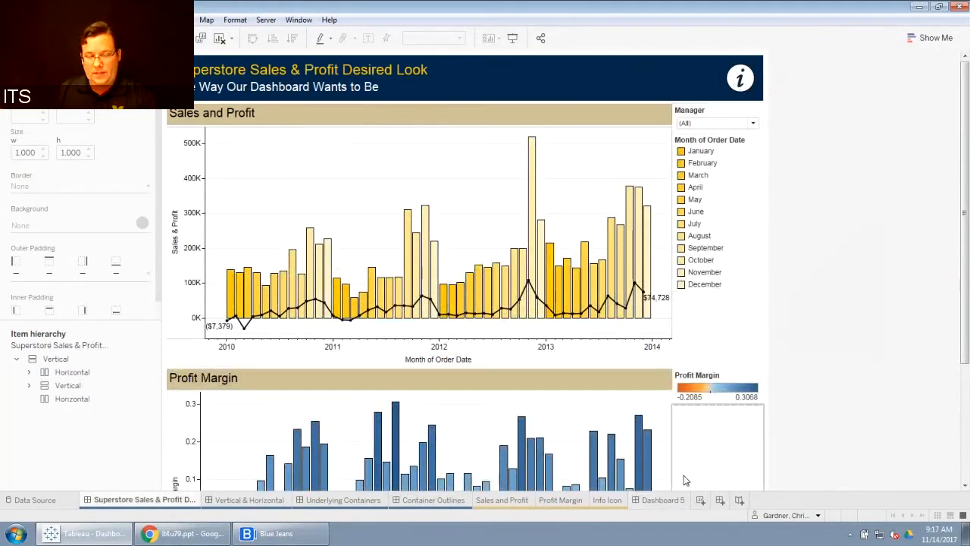
pyautogui.click(663, 499)
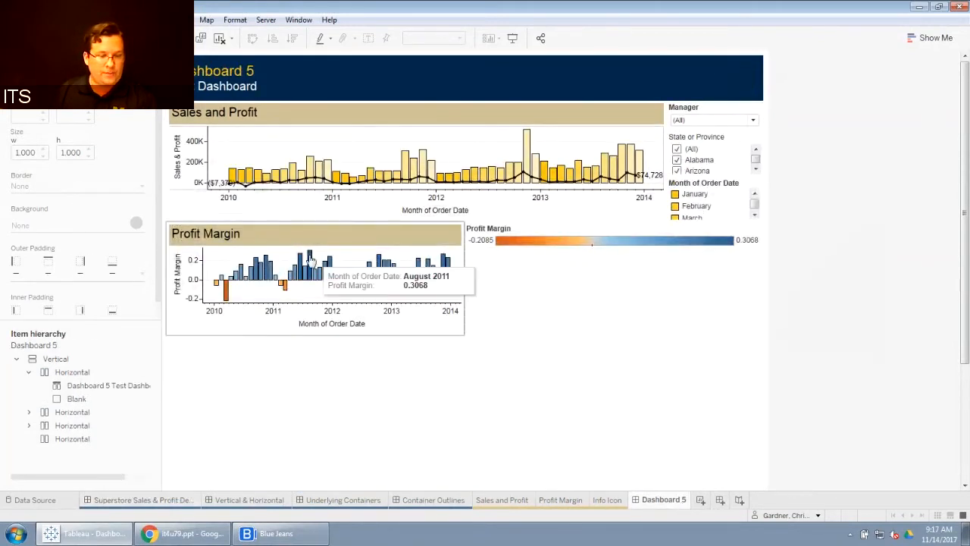
# Step: Add the Info Icon sheet into the top container at its right end
pyautogui.click(32, 59)
pyautogui.moveTo(47, 193)
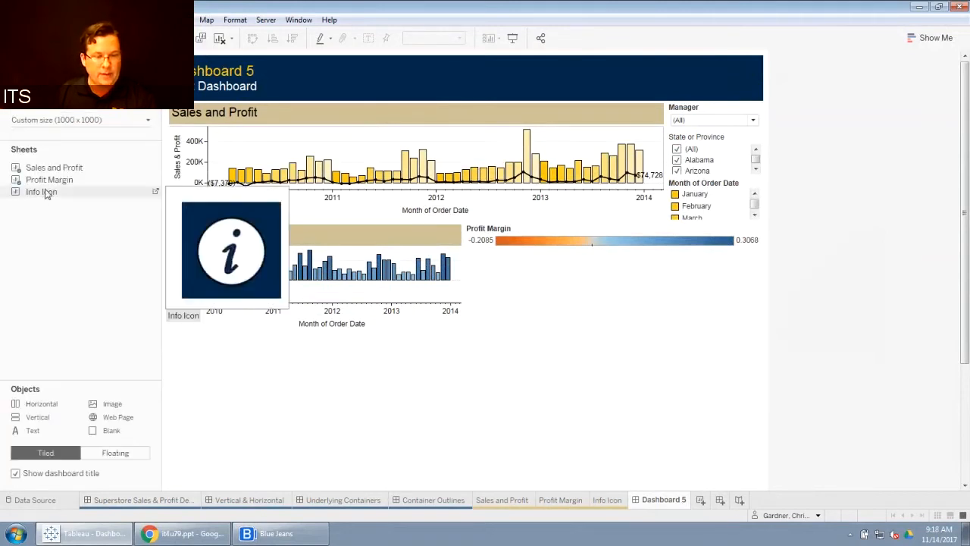
pyautogui.moveTo(43, 195); pyautogui.dragTo(648, 76)
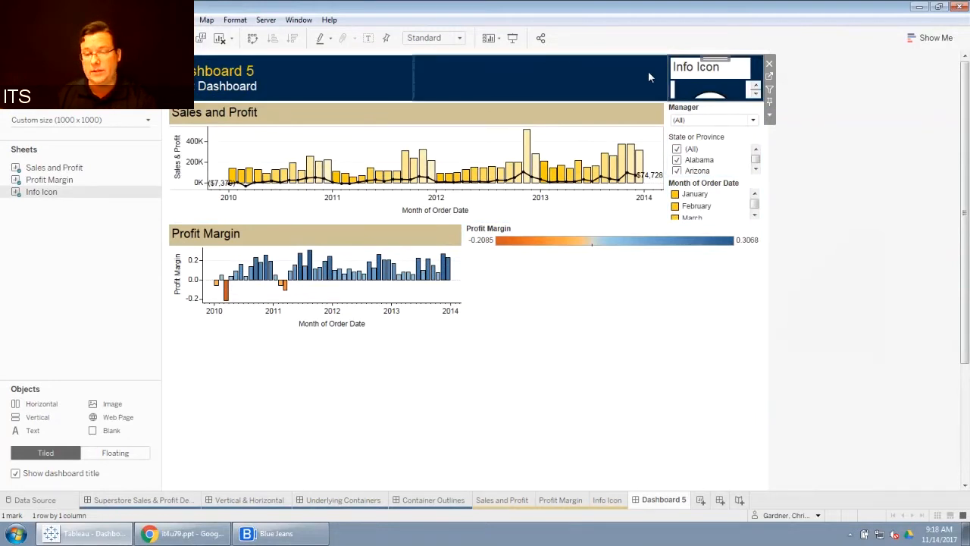
# Step: Hide the Info Icon's title and set its fit to Entire View
pyautogui.rightClick(693, 72)
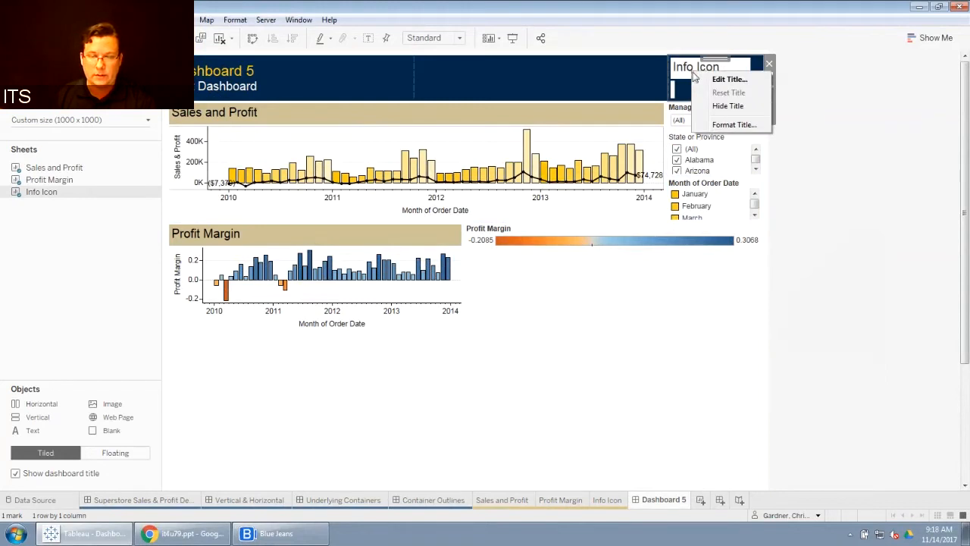
pyautogui.click(713, 103)
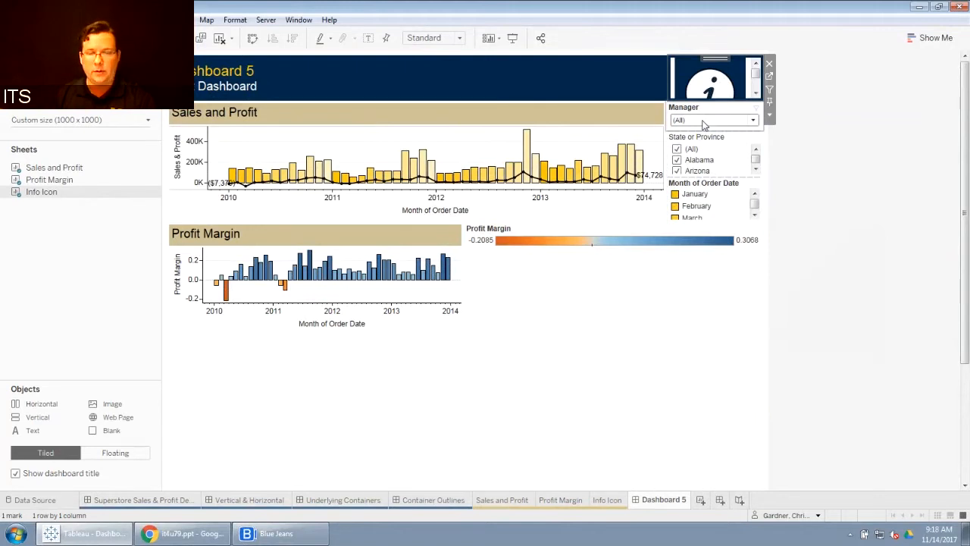
pyautogui.click(770, 115)
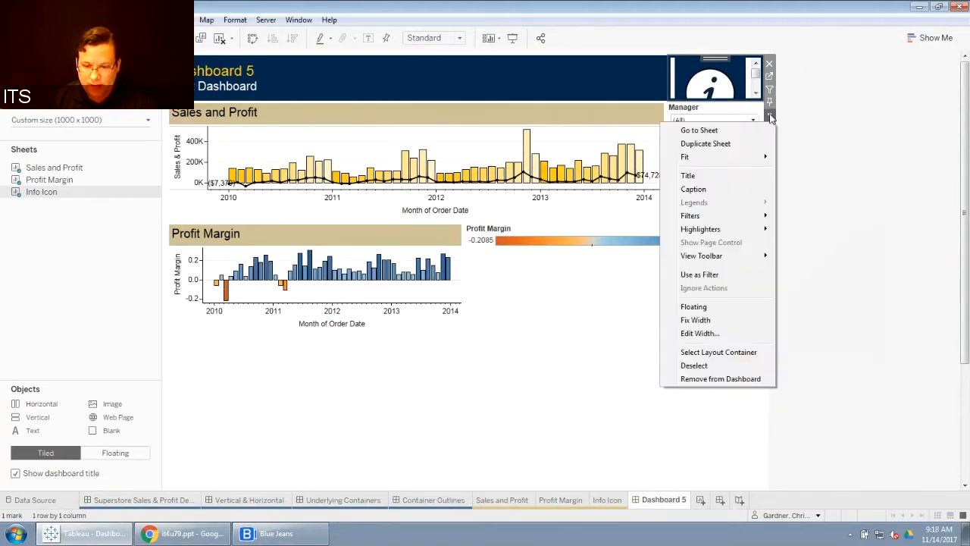
pyautogui.moveTo(764, 156)
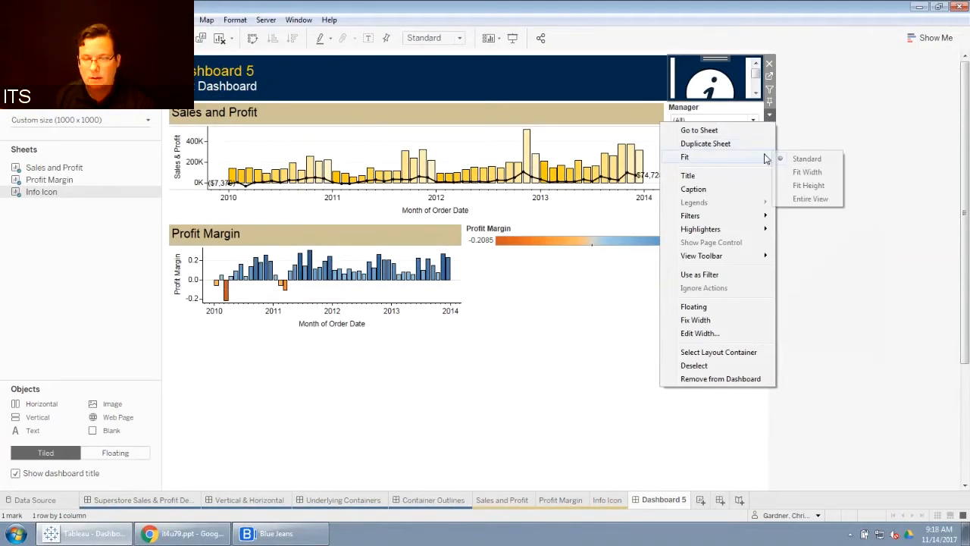
pyautogui.click(815, 199)
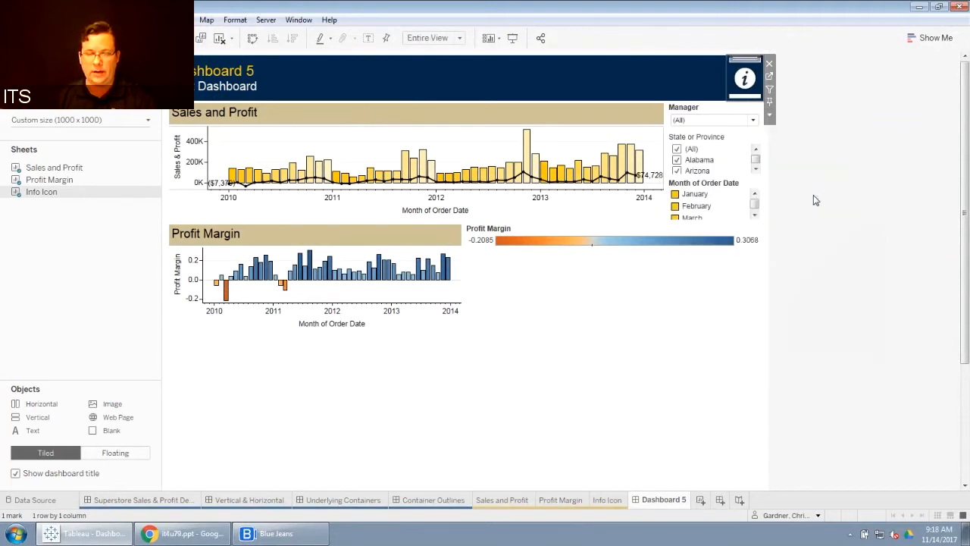
pyautogui.click(814, 199)
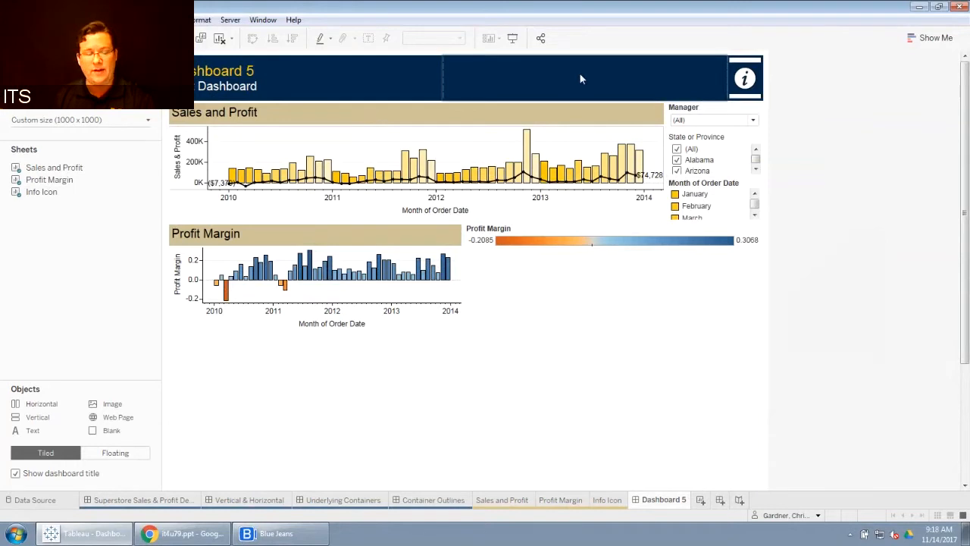
# Step: Fix the Info Icon's width and set it to 75 pixels
pyautogui.moveTo(746, 68)
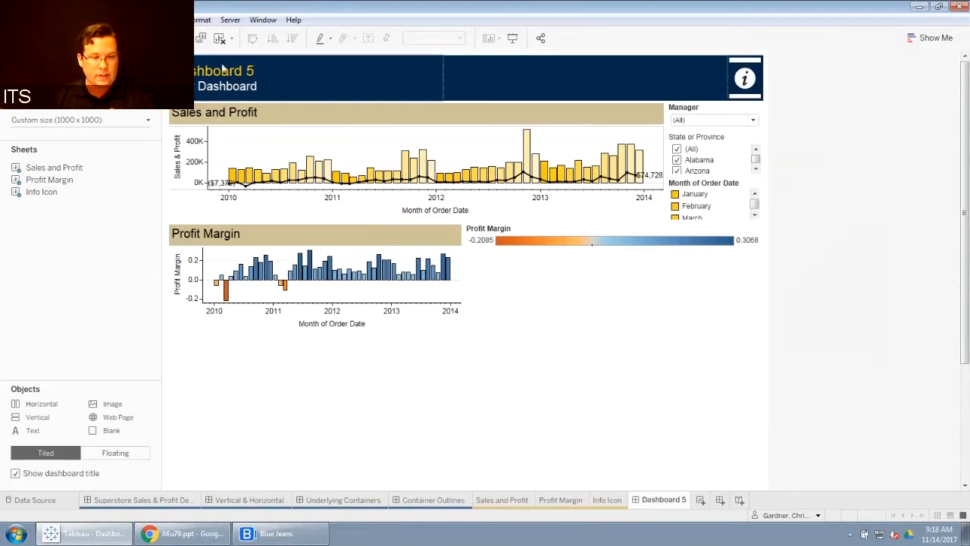
pyautogui.click(108, 63)
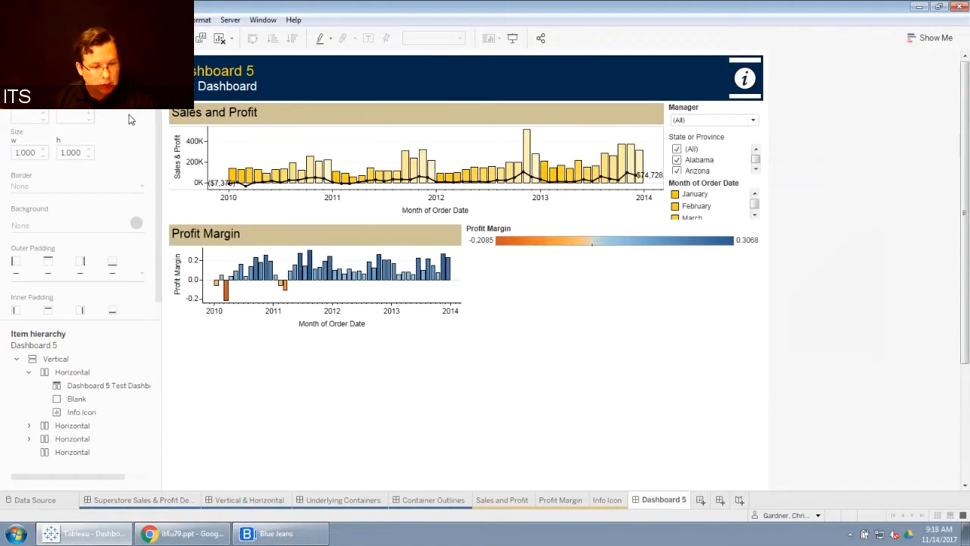
pyautogui.click(87, 412)
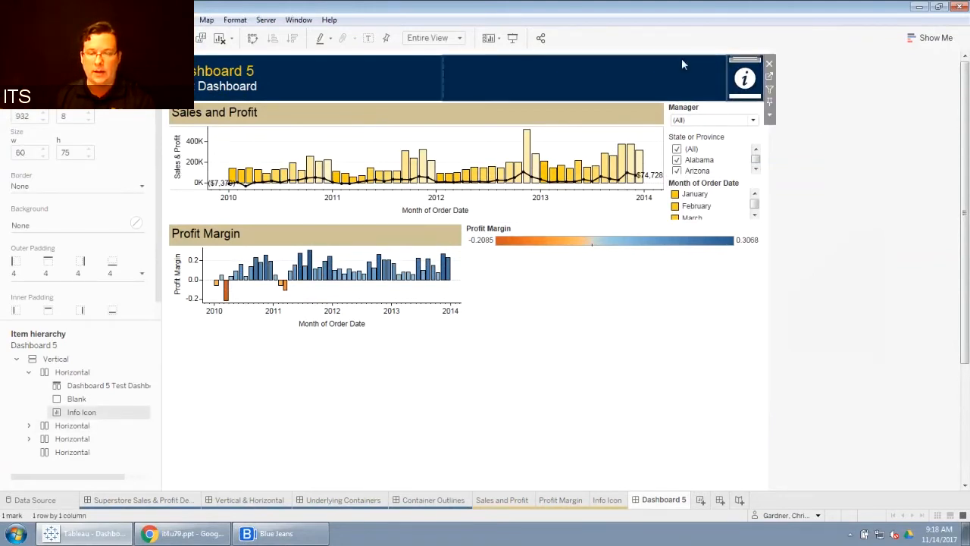
pyautogui.click(769, 117)
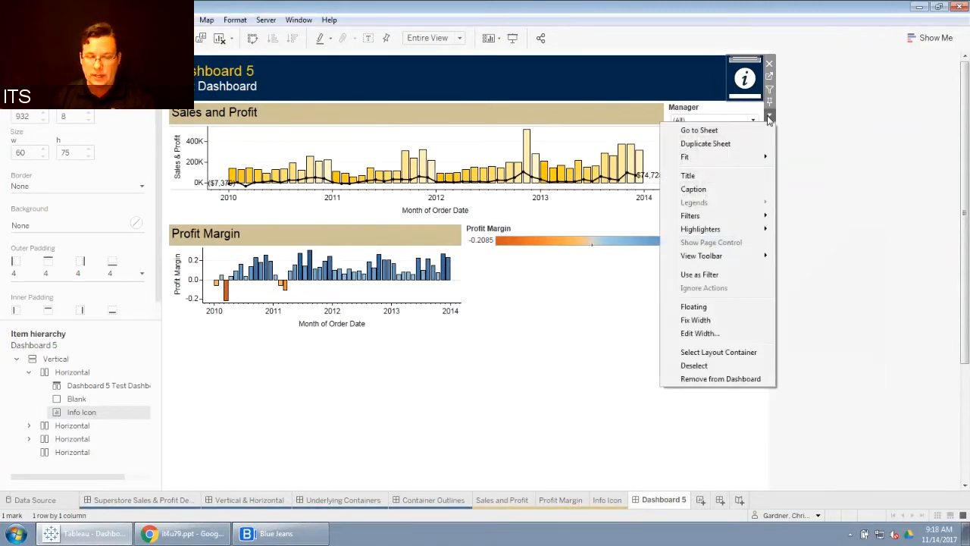
pyautogui.click(710, 319)
pyautogui.click(770, 115)
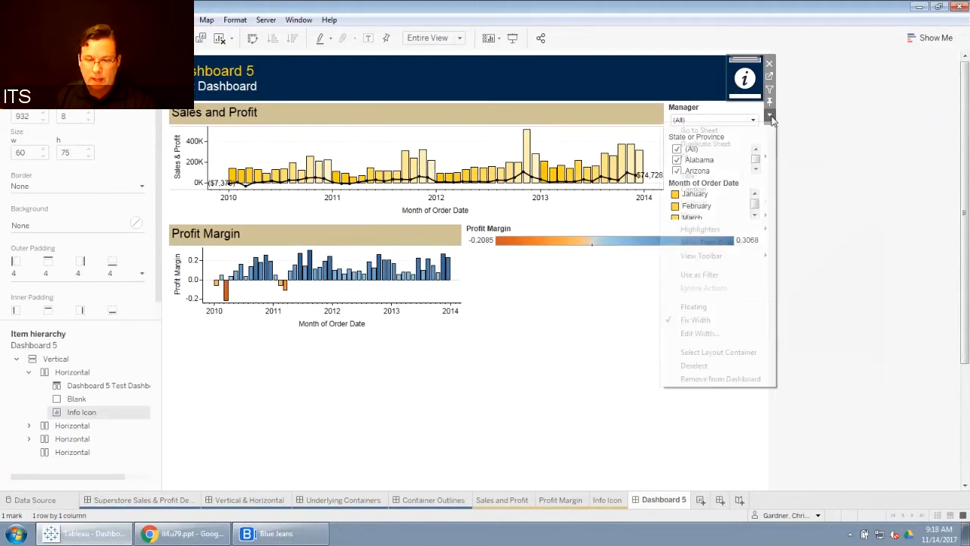
pyautogui.click(712, 334)
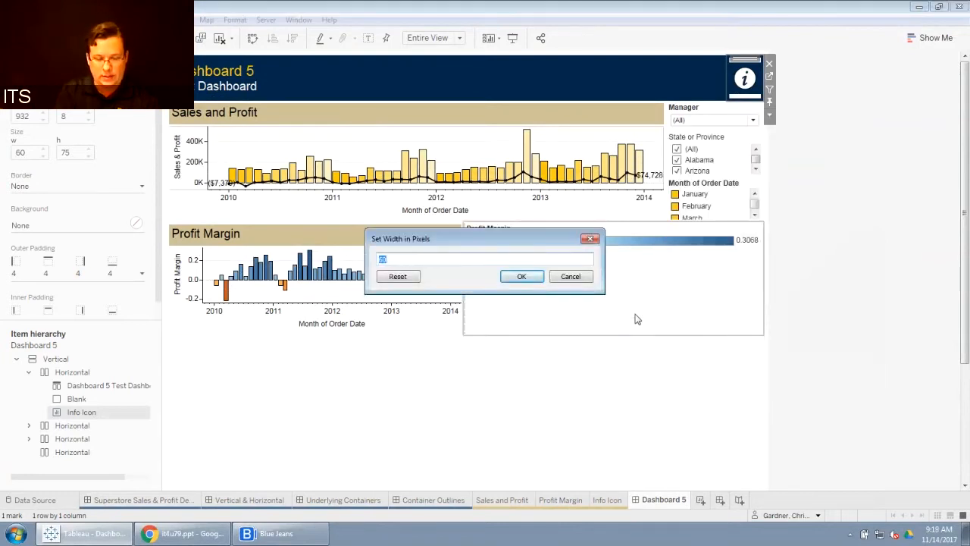
pyautogui.write('75')
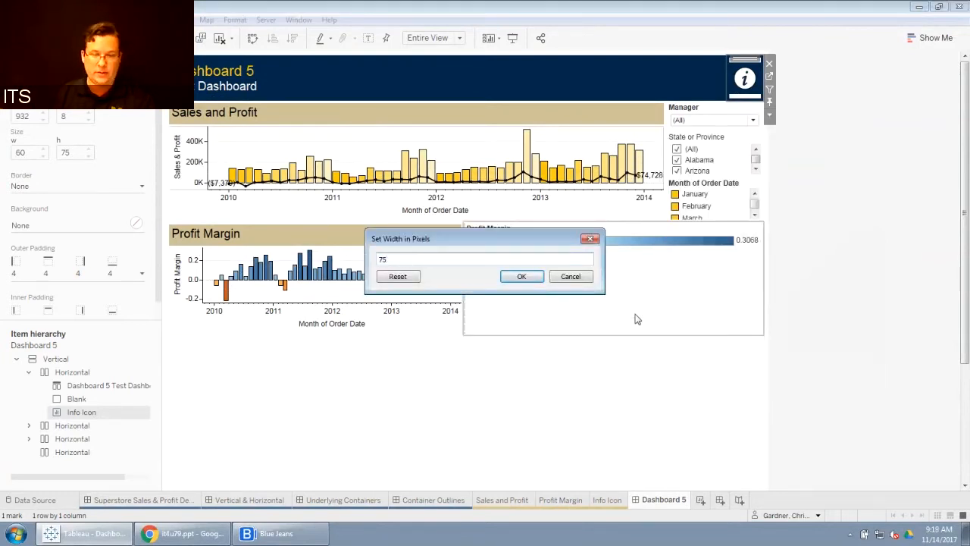
pyautogui.click(521, 275)
pyautogui.click(851, 178)
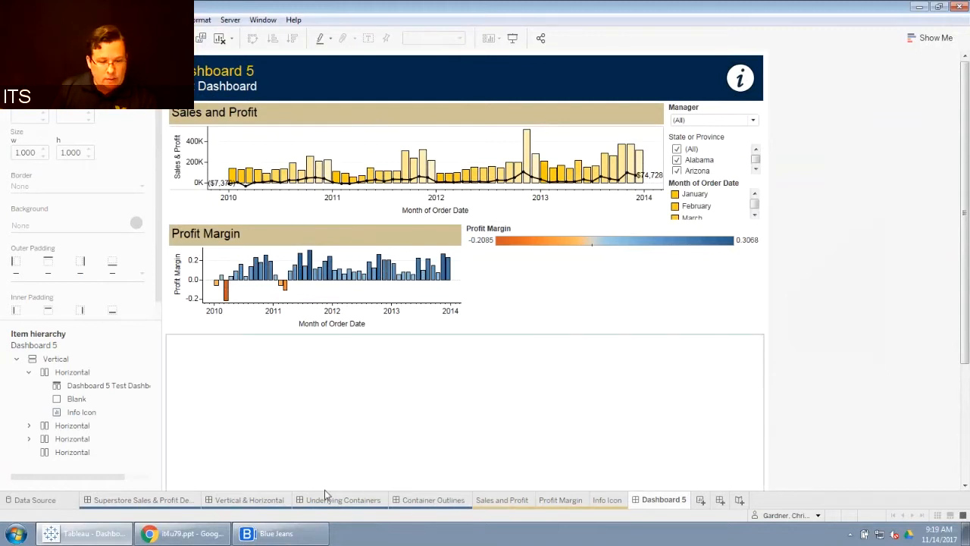
# Step: Examine the container layout on the Container Outlines dashboard for reference
pyautogui.click(432, 501)
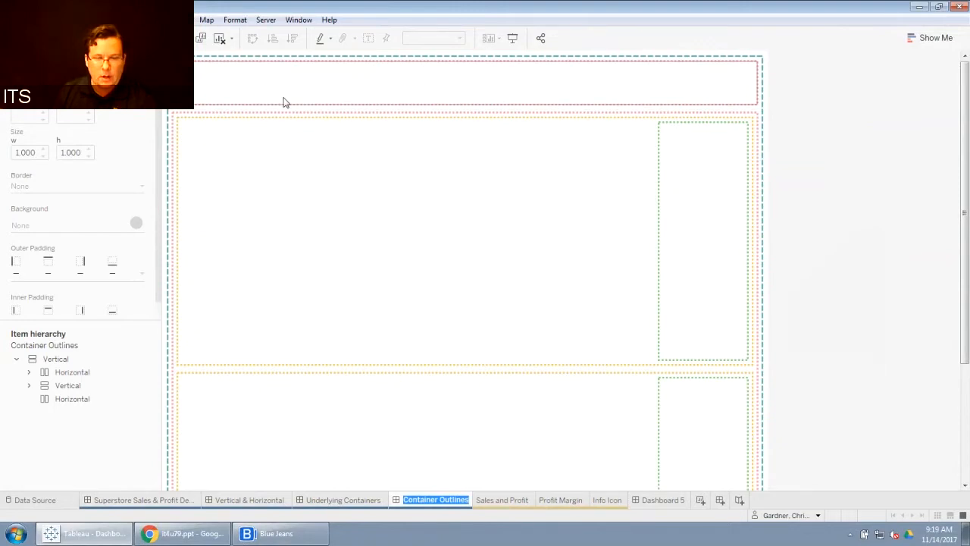
pyautogui.moveTo(965, 206); pyautogui.dragTo(965, 263)
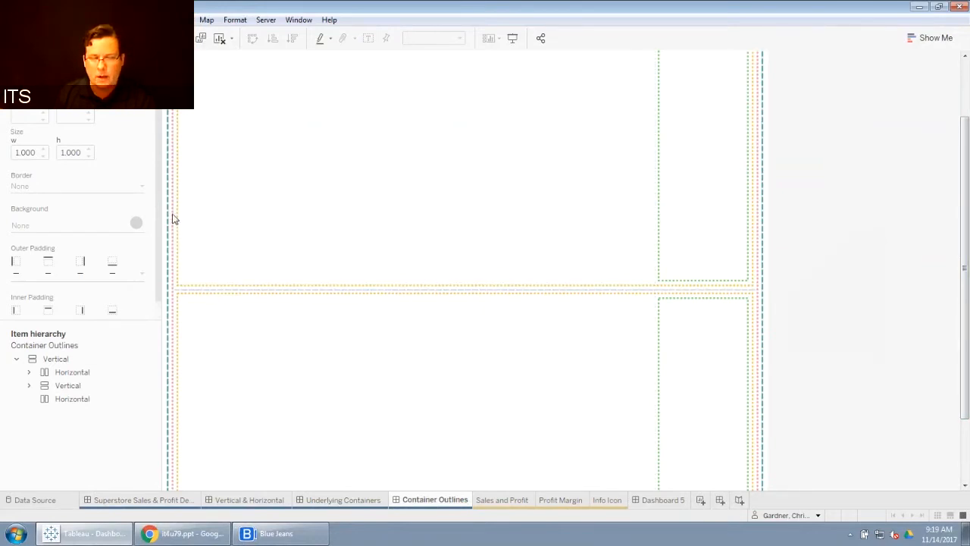
pyautogui.click(674, 500)
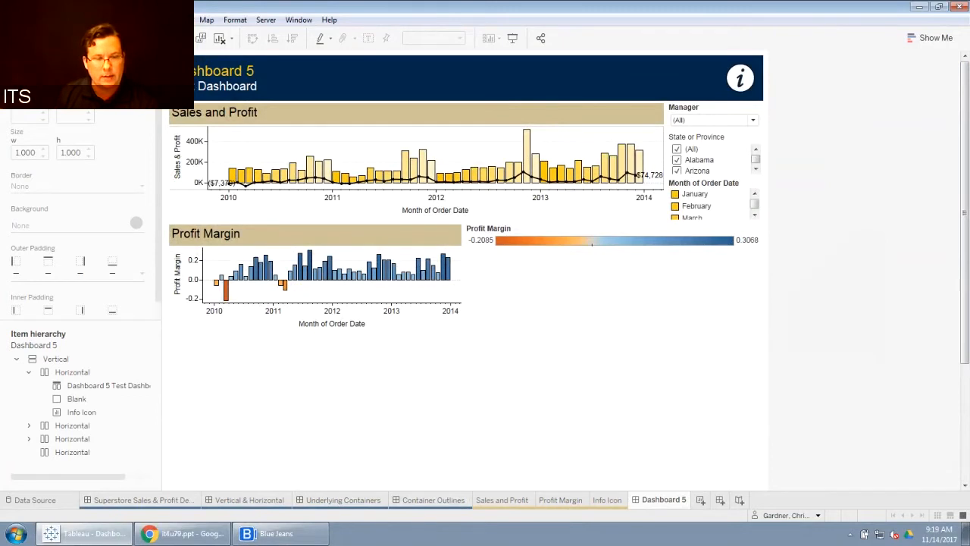
# Step: Add a Vertical container holding a Blank below the title banner and enlarge it to about 167 pixels tall
pyautogui.click(31, 59)
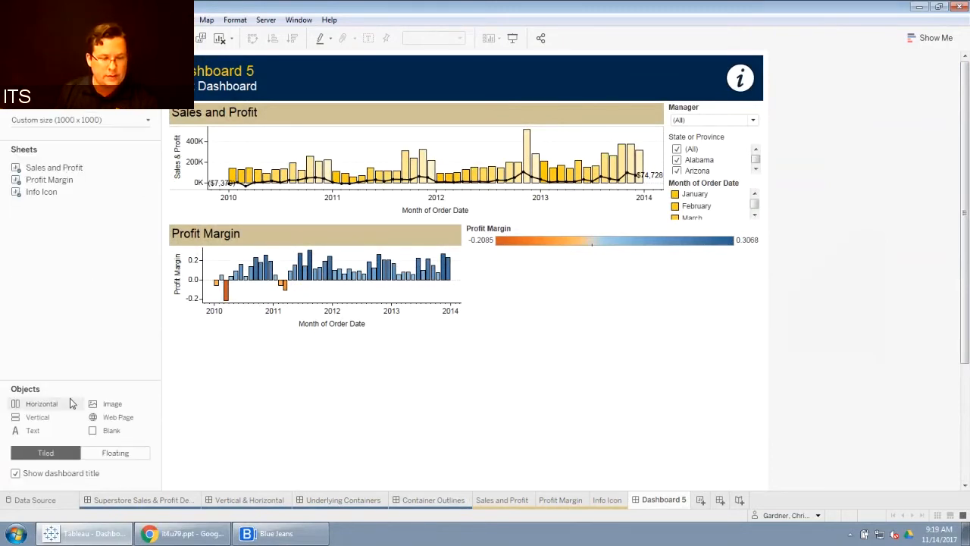
pyautogui.moveTo(71, 403); pyautogui.dragTo(365, 106)
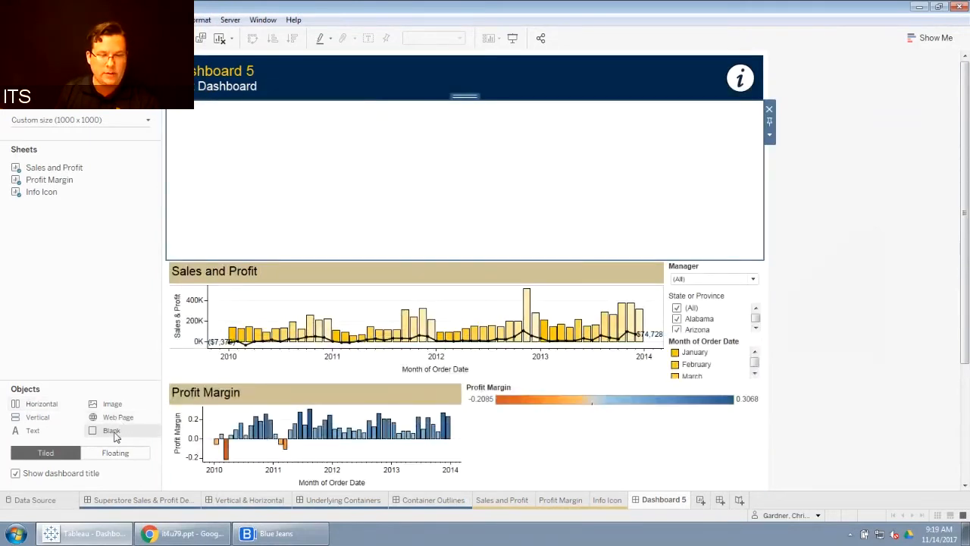
pyautogui.moveTo(113, 431); pyautogui.dragTo(401, 187)
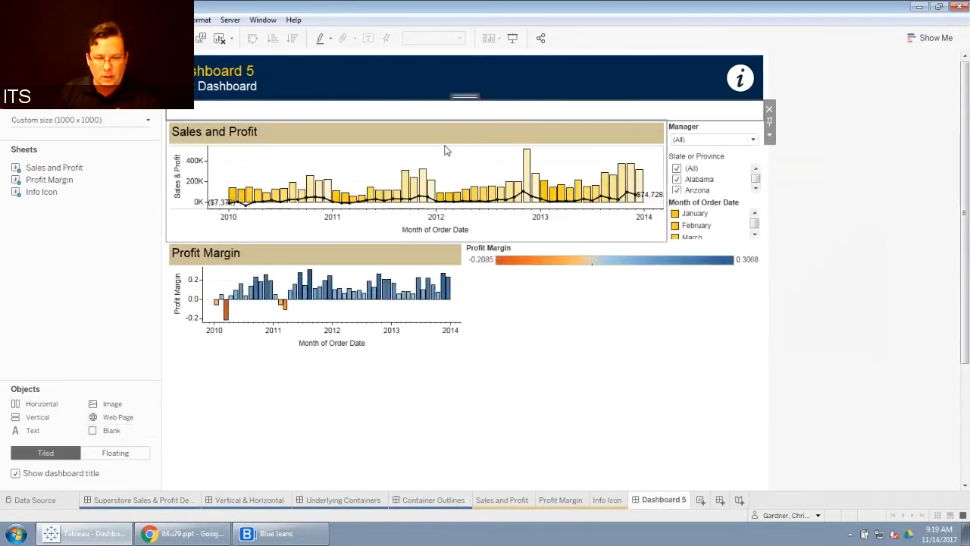
pyautogui.click(108, 61)
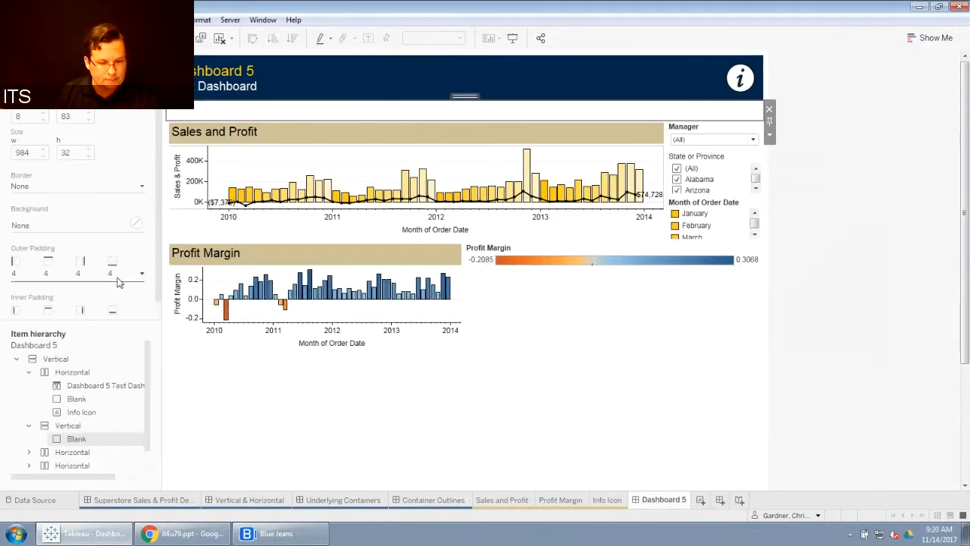
pyautogui.click(65, 428)
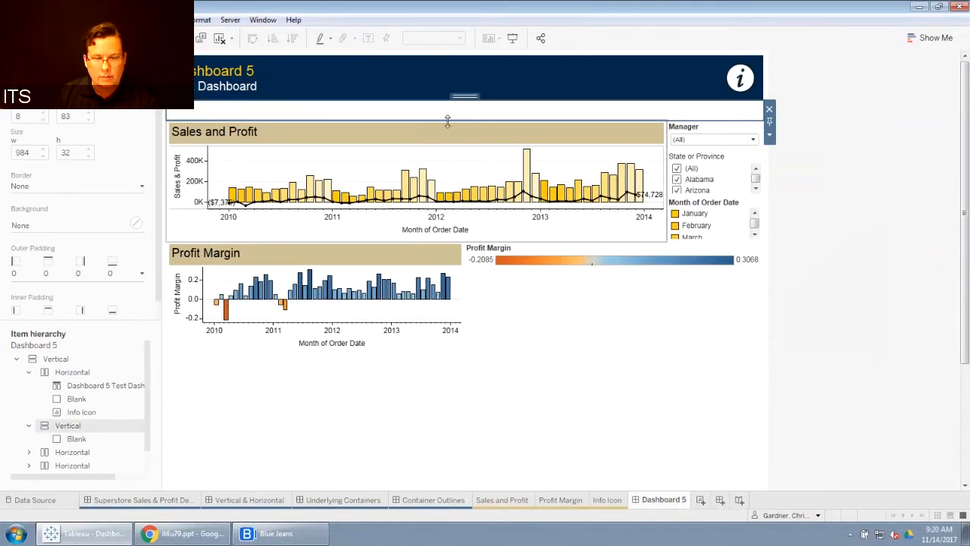
pyautogui.moveTo(448, 121); pyautogui.dragTo(447, 202)
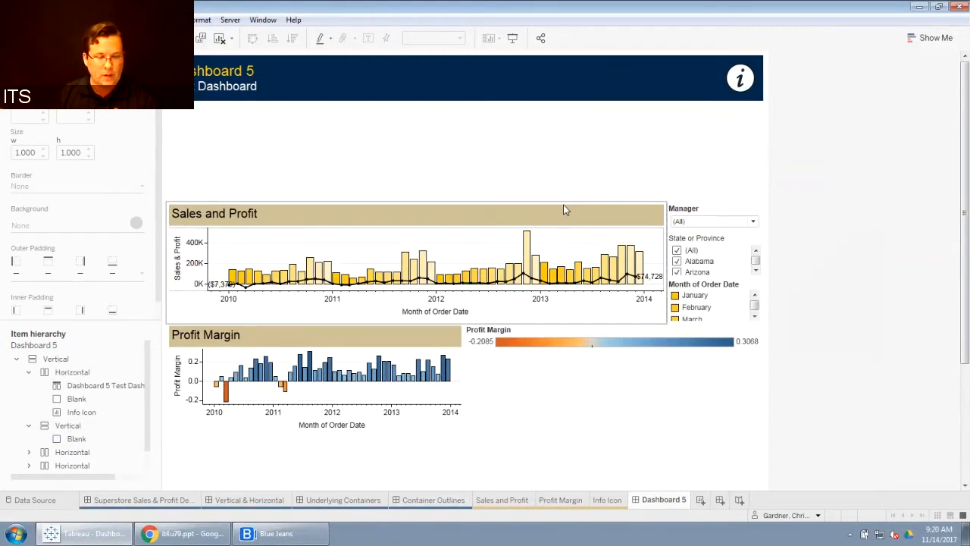
# Step: Move the Sales and Profit row and the Profit Margin row into the new Vertical container
pyautogui.click(66, 427)
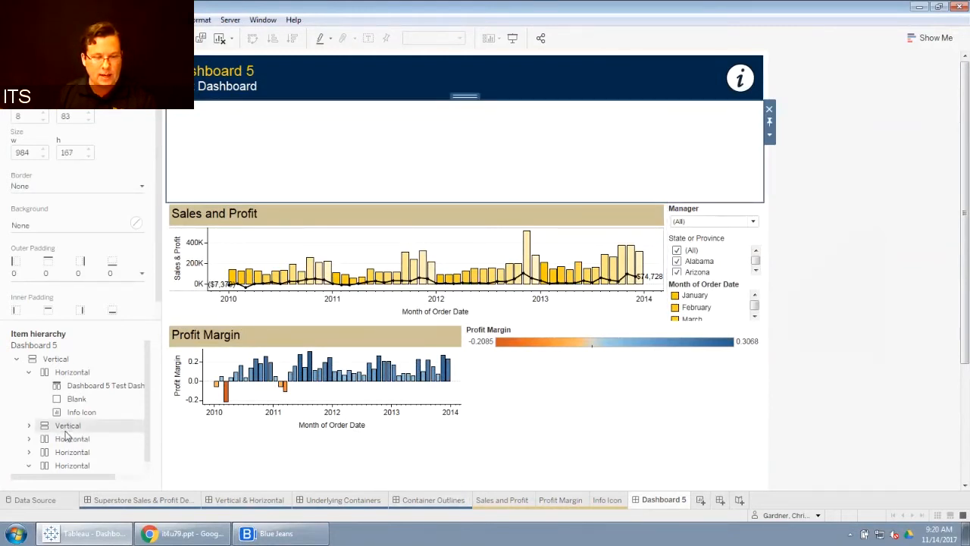
pyautogui.click(66, 440)
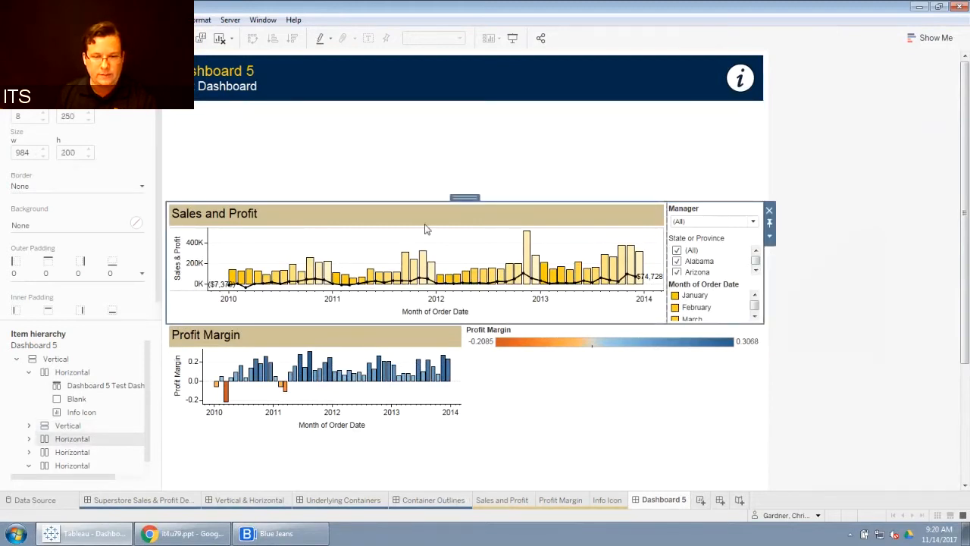
pyautogui.moveTo(463, 198); pyautogui.dragTo(465, 137)
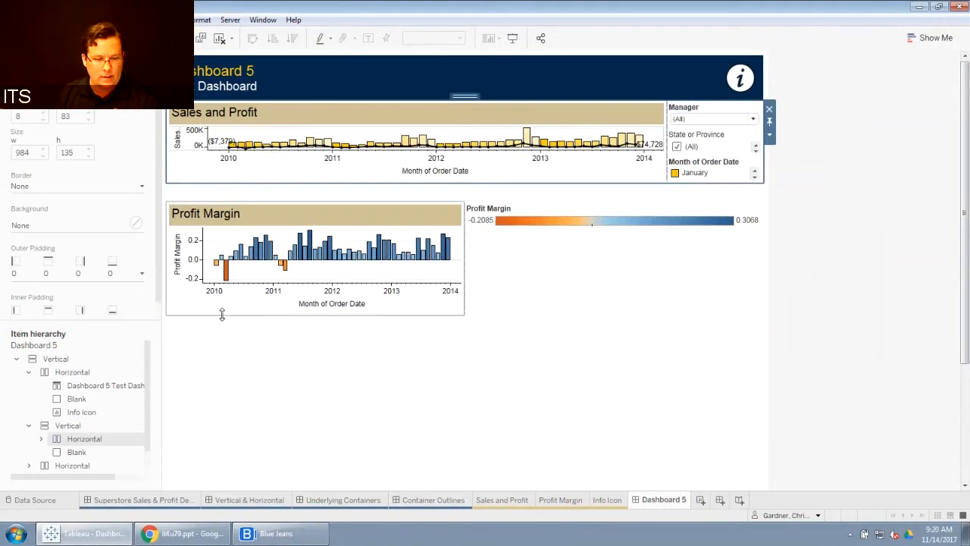
pyautogui.click(73, 467)
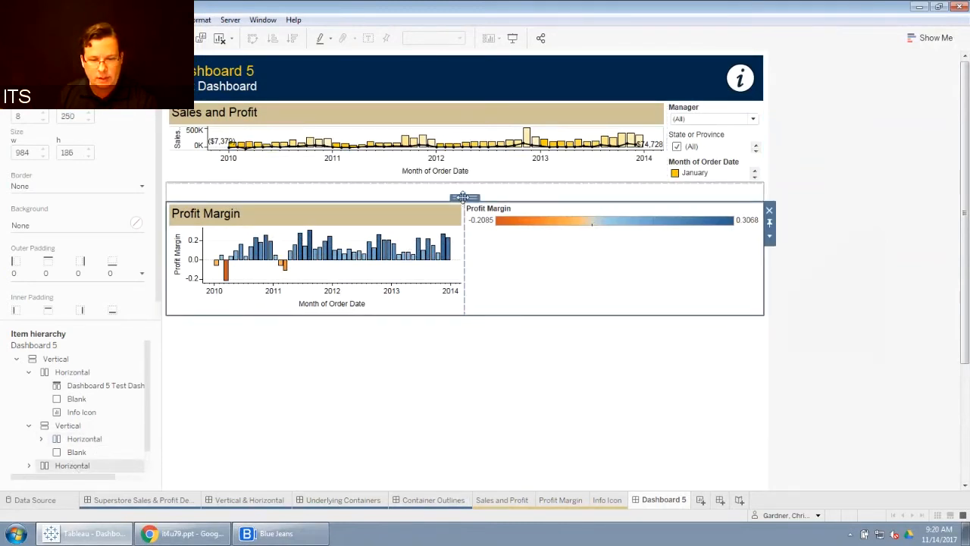
pyautogui.moveTo(463, 197); pyautogui.dragTo(466, 189)
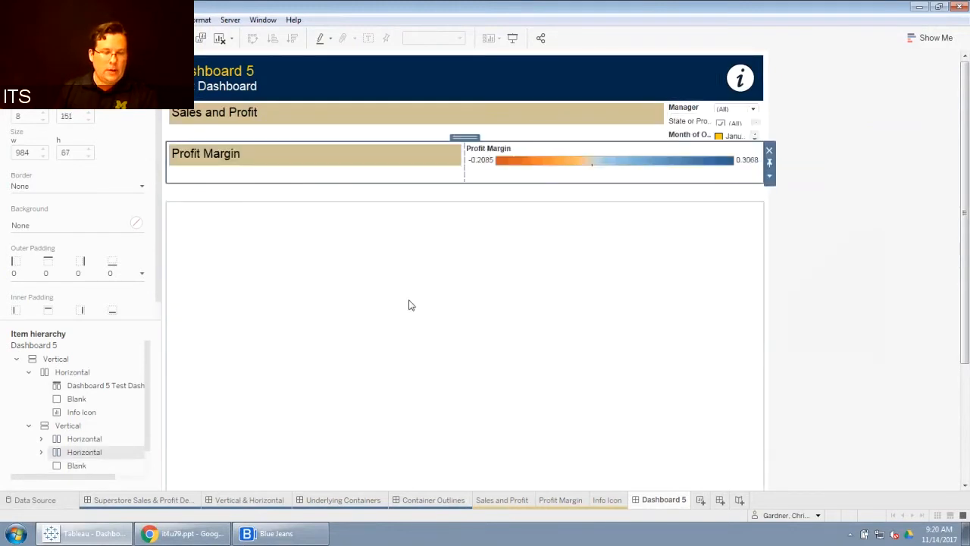
# Step: Remove the Blank placeholder from the new Vertical container
pyautogui.scroll(-1, 148, 429)
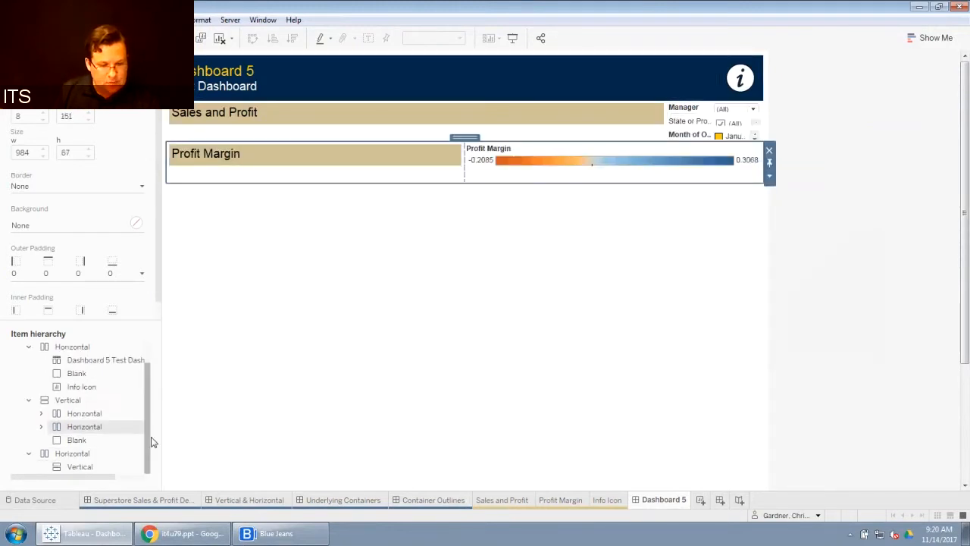
pyautogui.click(70, 401)
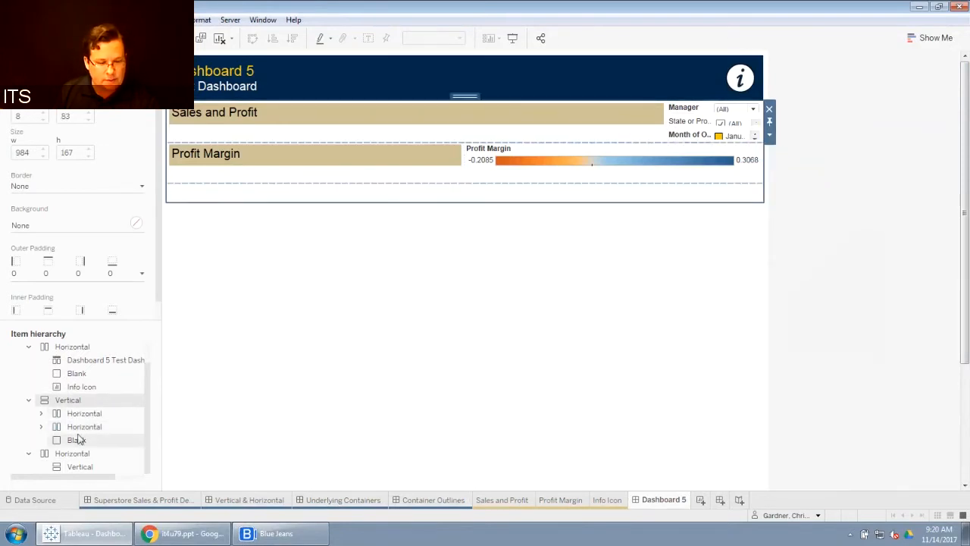
pyautogui.click(76, 439)
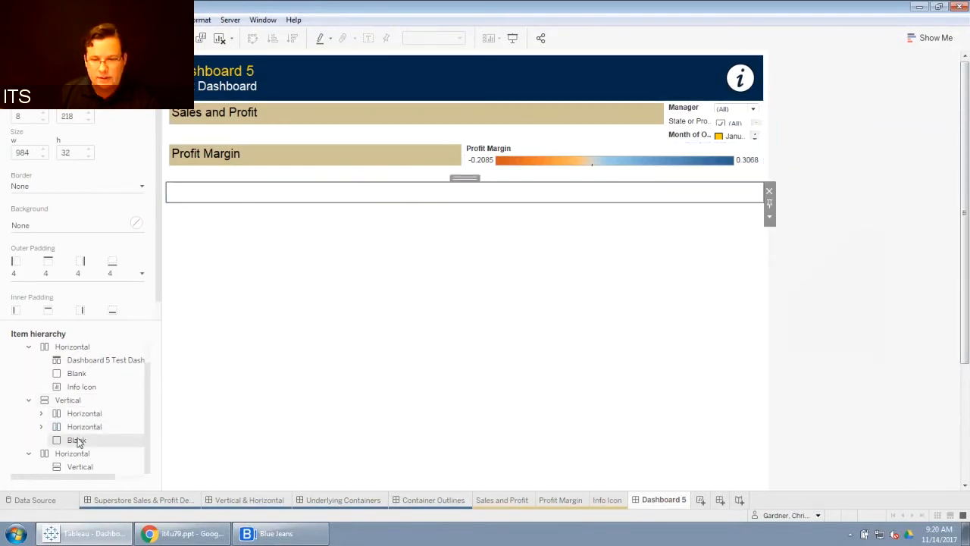
pyautogui.click(769, 192)
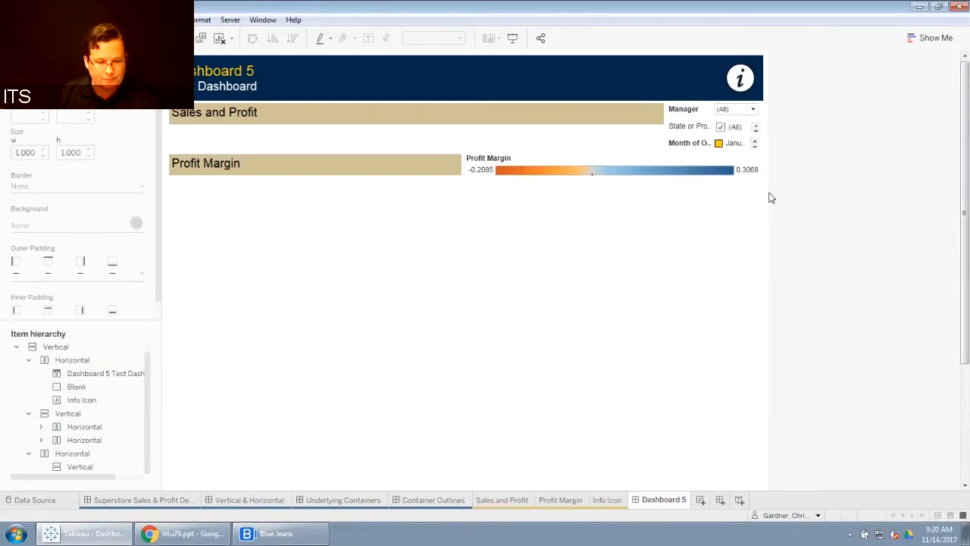
# Step: Turn off fixed height for the new Vertical container and both Horizontal rows inside it
pyautogui.click(70, 414)
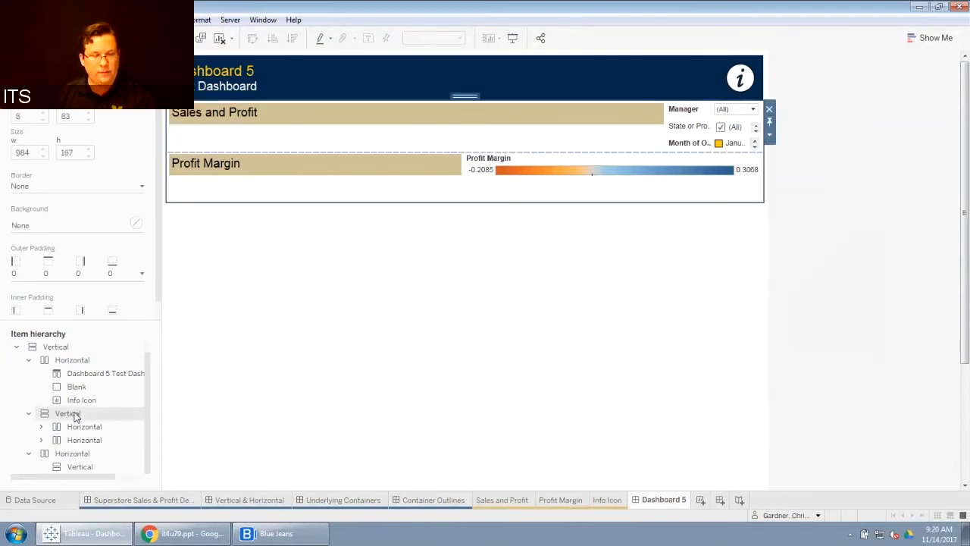
pyautogui.rightClick(75, 416)
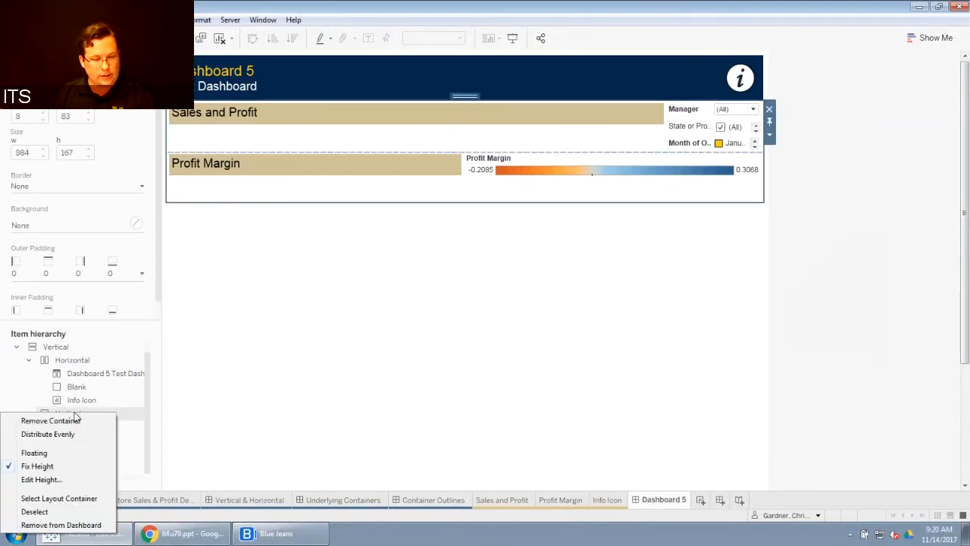
pyautogui.click(40, 466)
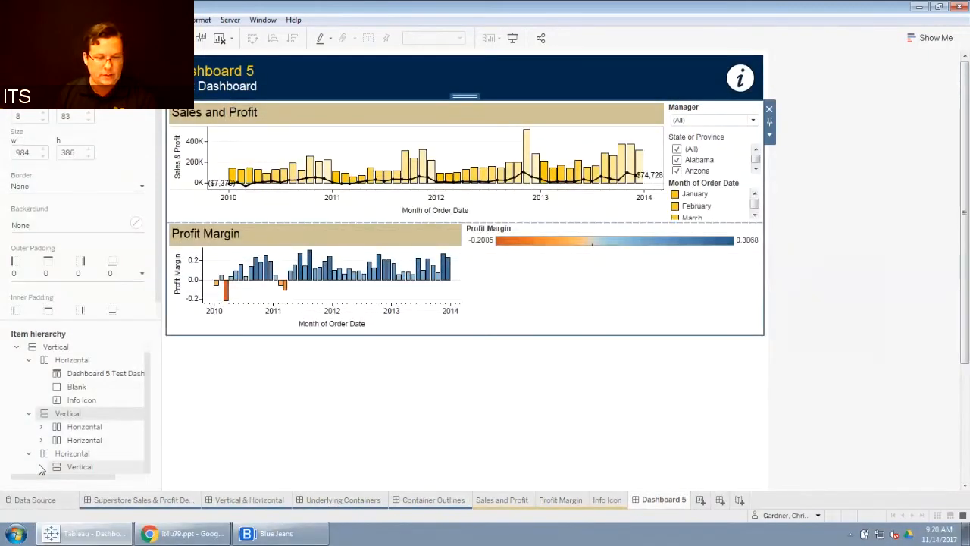
pyautogui.click(82, 428)
pyautogui.rightClick(82, 429)
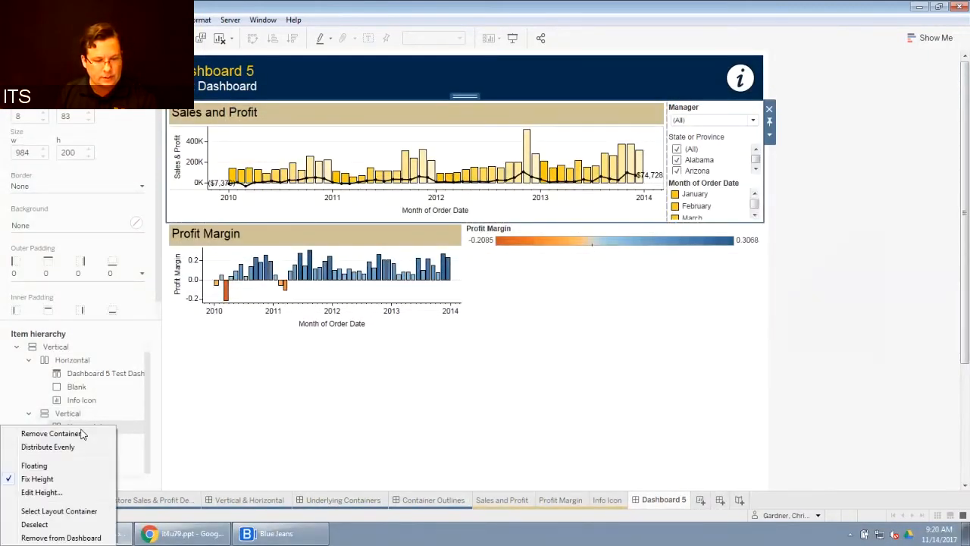
pyautogui.click(54, 479)
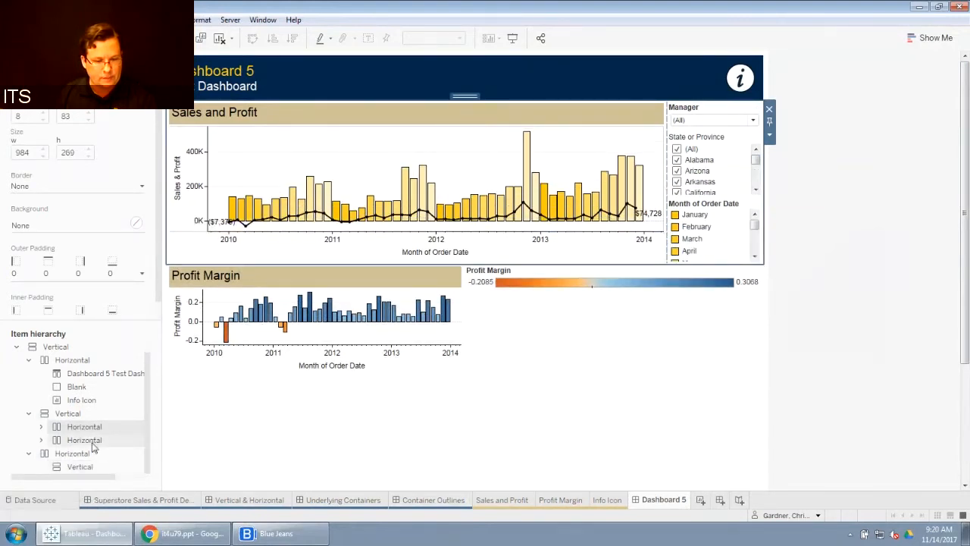
pyautogui.rightClick(92, 447)
pyautogui.click(62, 477)
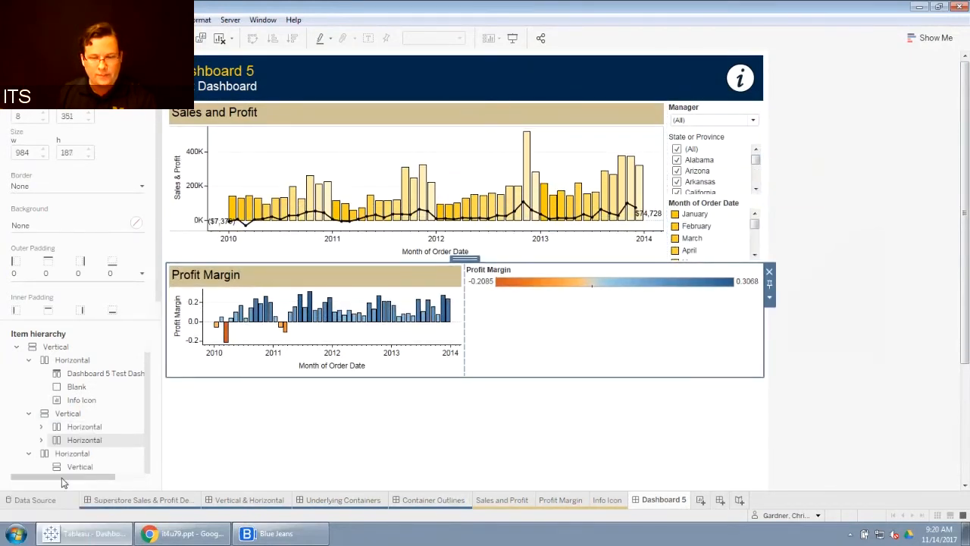
# Step: Review the dashboard's remaining empty area and its item hierarchy
pyautogui.click(808, 345)
pyautogui.moveTo(963, 249); pyautogui.dragTo(969, 438)
pyautogui.scroll(3, 967, 438)
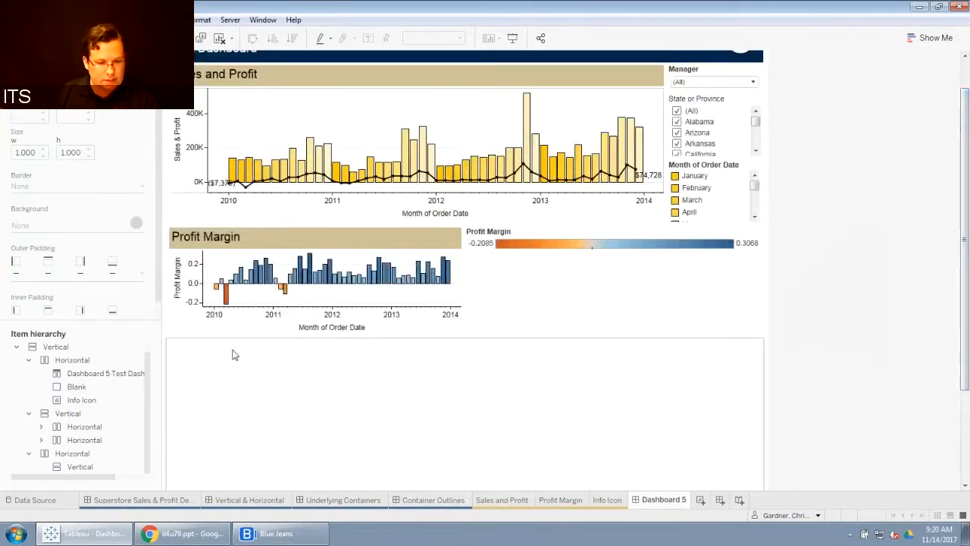
pyautogui.click(29, 360)
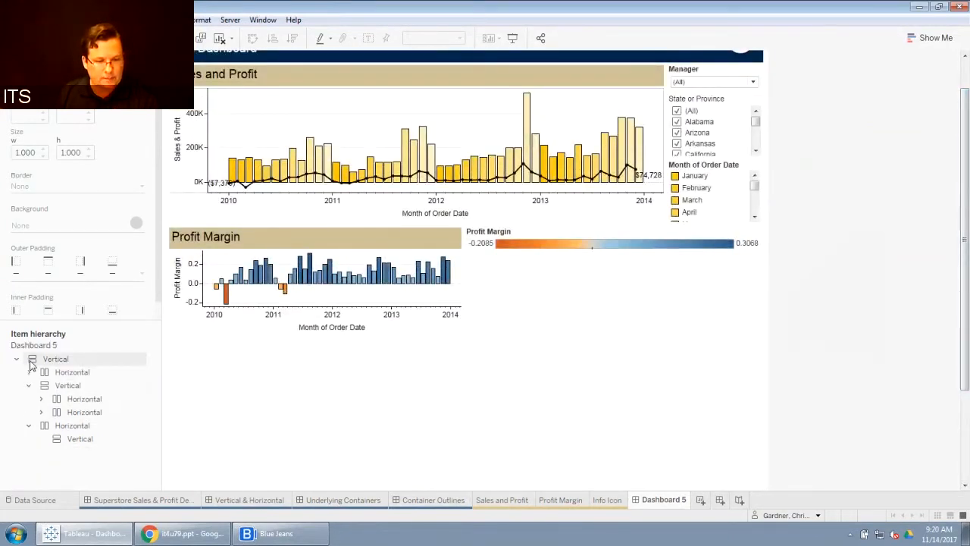
pyautogui.click(70, 373)
pyautogui.scroll(2, 810, 354)
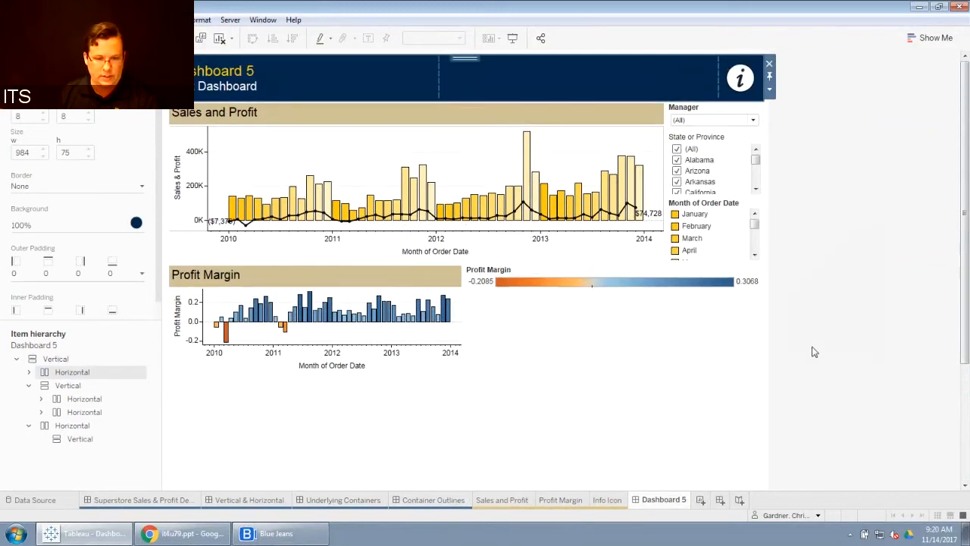
# Step: Remove the Vertical container inside the bottom Horizontal container from the dashboard, then undo the removal
pyautogui.click(67, 385)
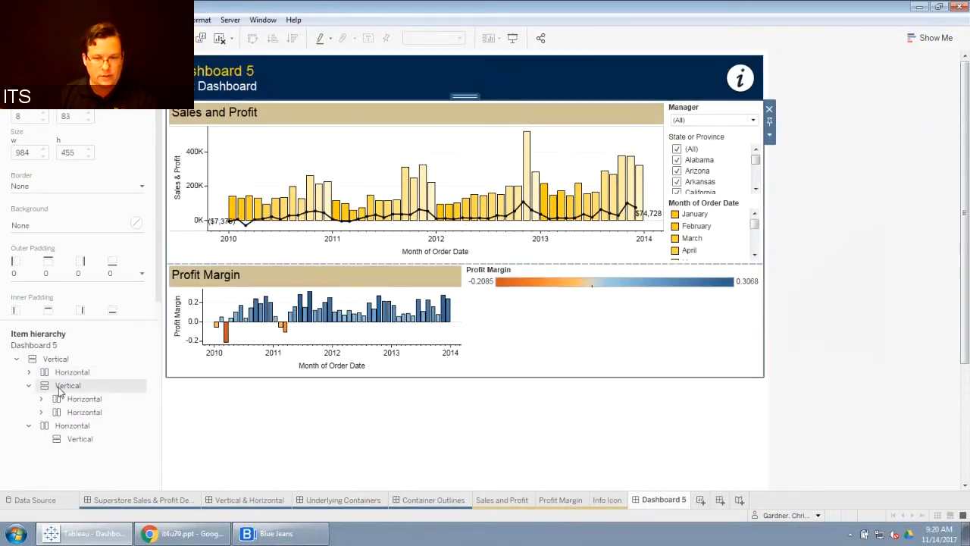
pyautogui.click(29, 385)
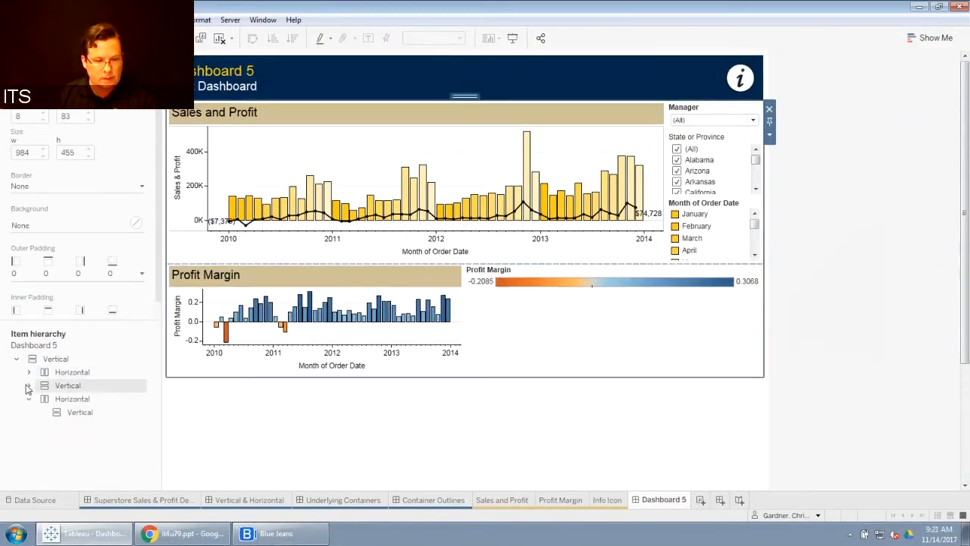
pyautogui.click(46, 401)
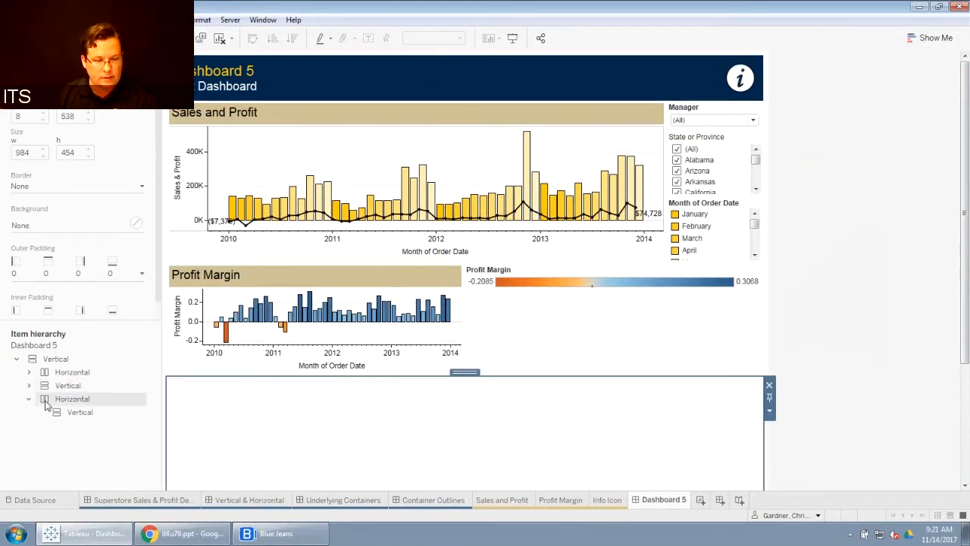
pyautogui.rightClick(86, 420)
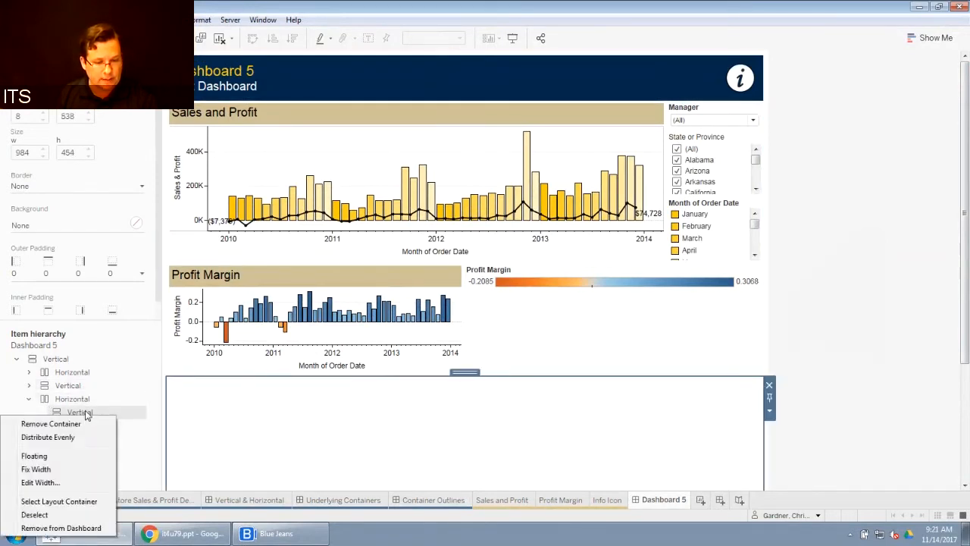
pyautogui.click(62, 528)
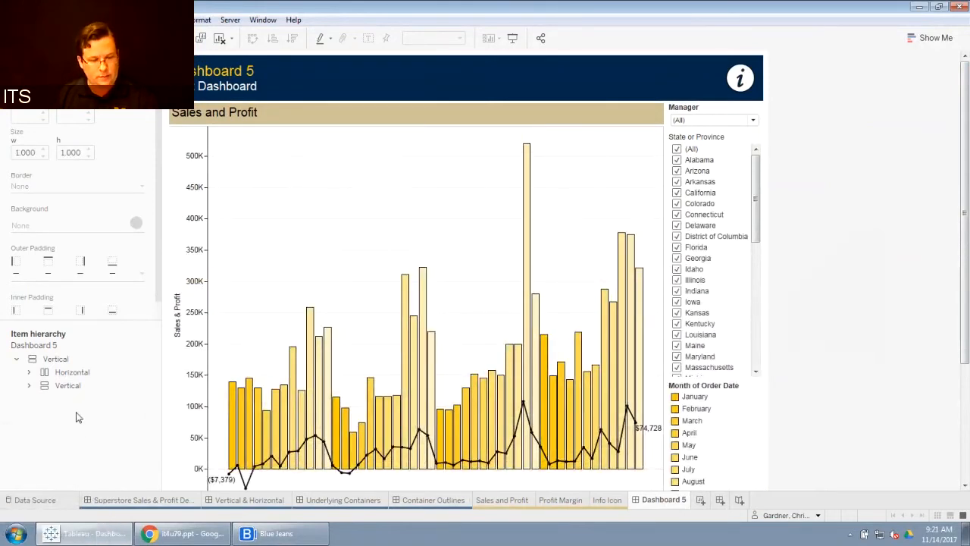
pyautogui.hotkey('ctrl', 'z')
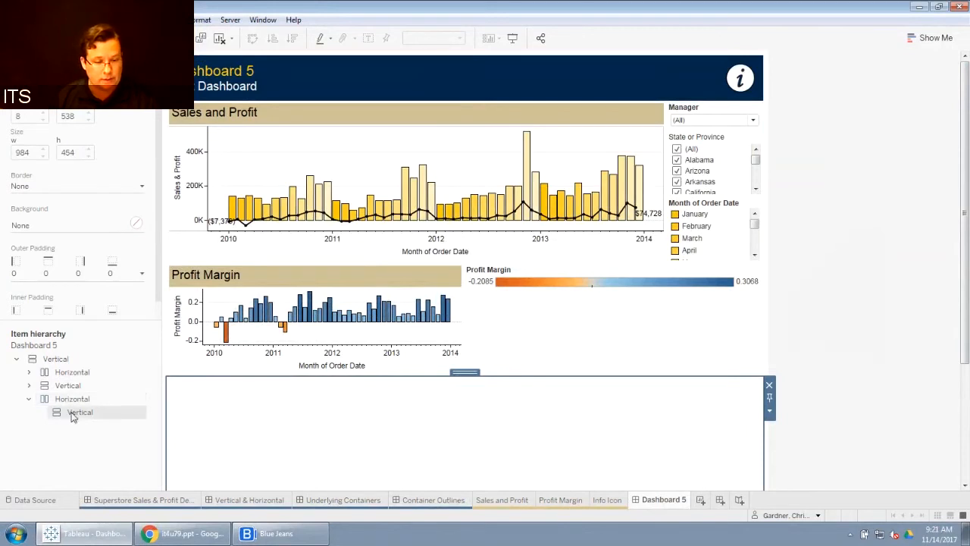
# Step: Remove the inner Vertical container from the bottom Horizontal container, keeping the Horizontal container itself
pyautogui.rightClick(72, 415)
pyautogui.click(73, 421)
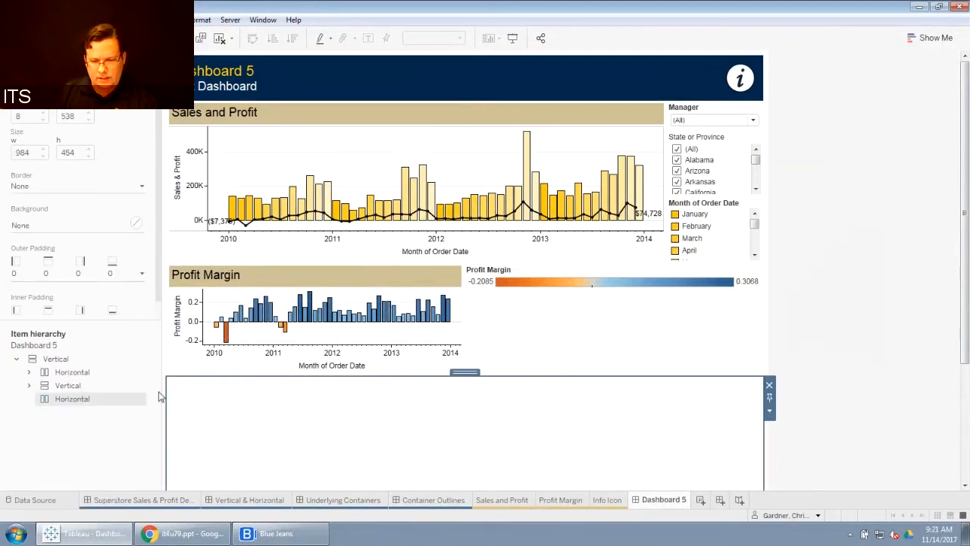
pyautogui.rightClick(122, 403)
pyautogui.press('Escape')
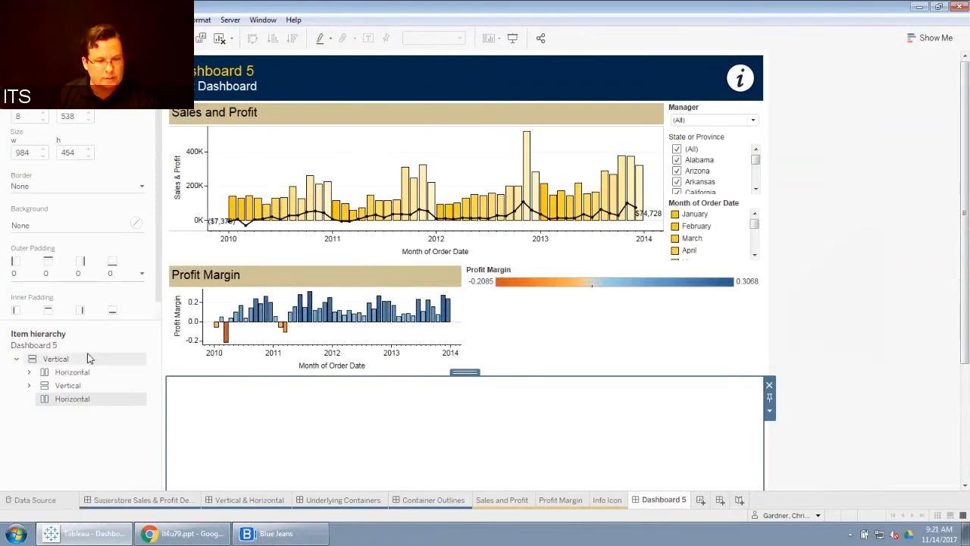
# Step: Give the bottom Horizontal container a dark blue background and set its height to 25 pixels
pyautogui.click(79, 225)
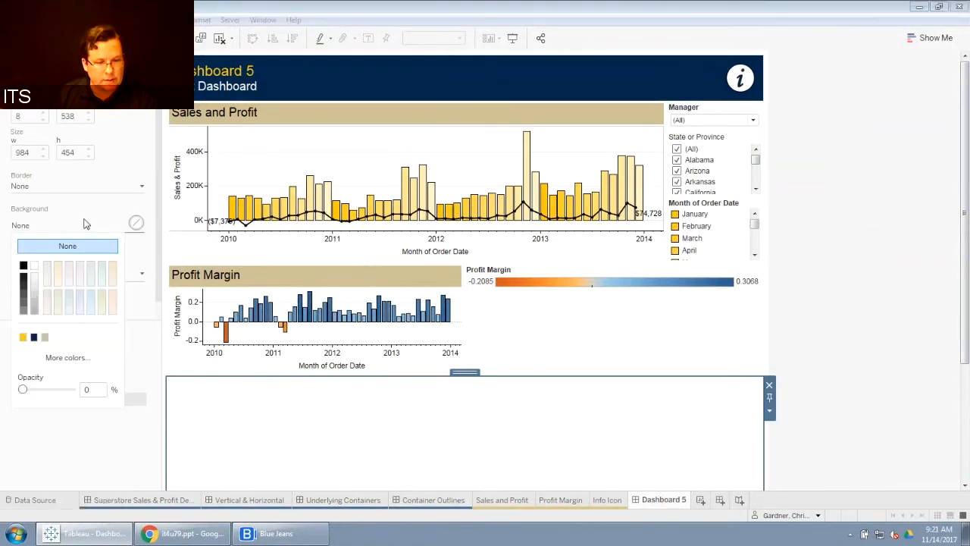
pyautogui.click(33, 336)
pyautogui.moveTo(967, 235); pyautogui.dragTo(959, 457)
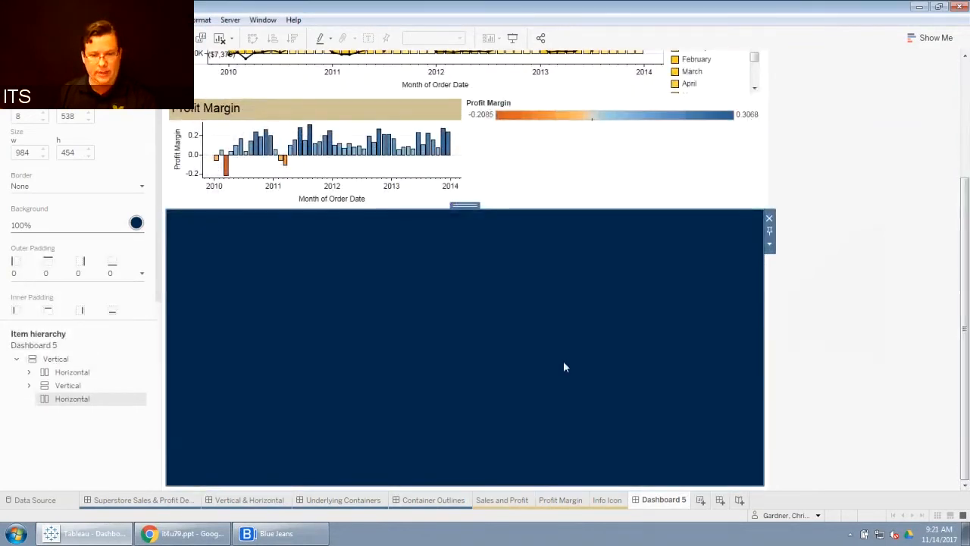
pyautogui.click(769, 243)
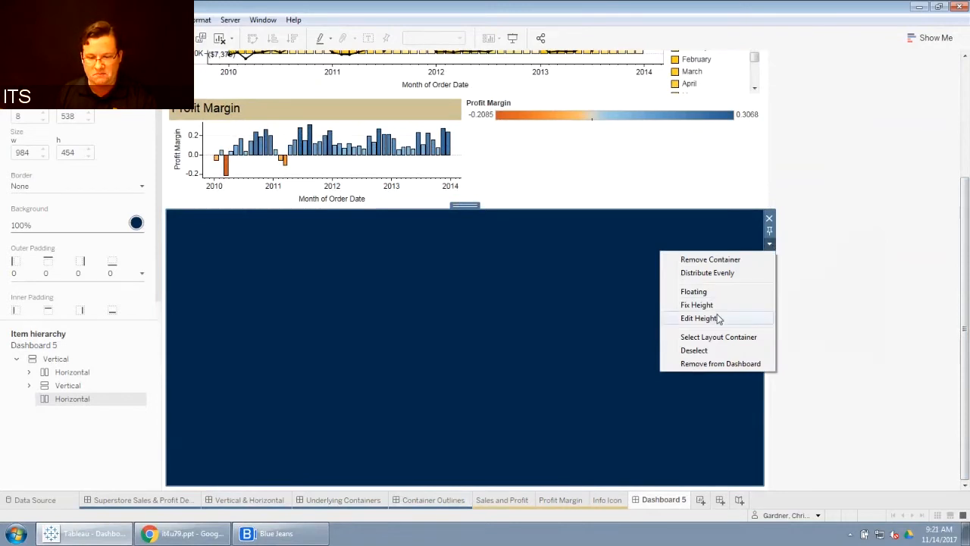
pyautogui.click(746, 318)
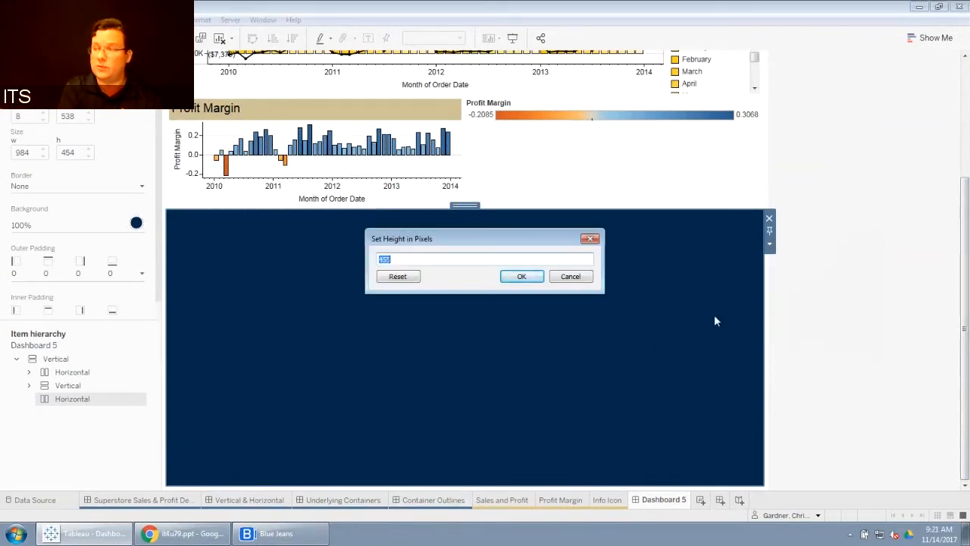
pyautogui.write('25')
pyautogui.press('Return')
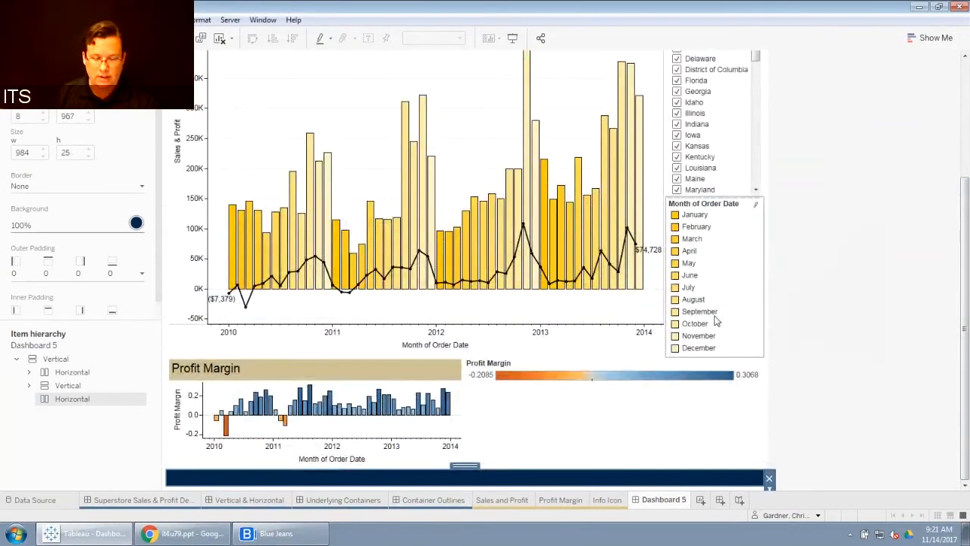
# Step: Distribute the Sales and Profit and Profit Margin rows evenly within the middle Vertical container
pyautogui.moveTo(965, 250); pyautogui.dragTo(965, 187)
pyautogui.moveTo(966, 92); pyautogui.dragTo(947, 310)
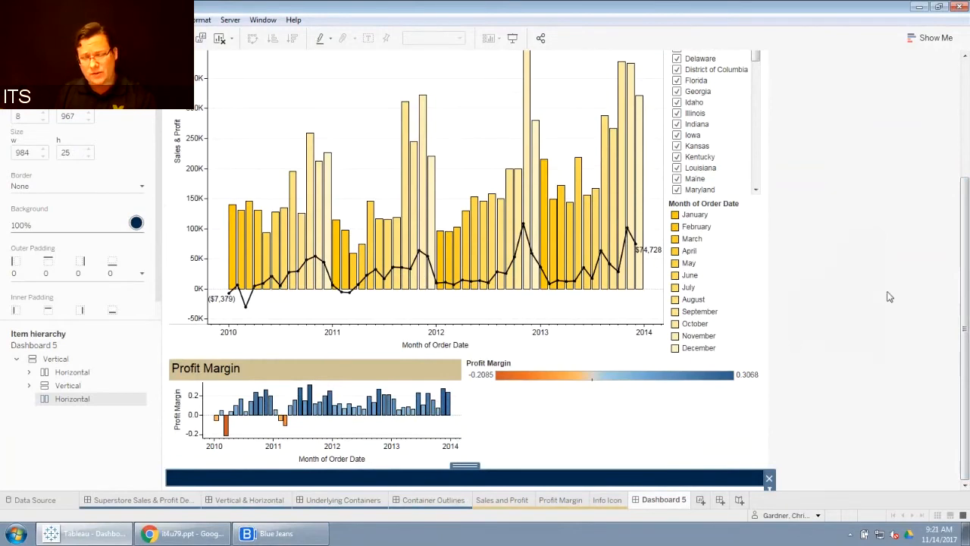
pyautogui.scroll(5, 965, 266)
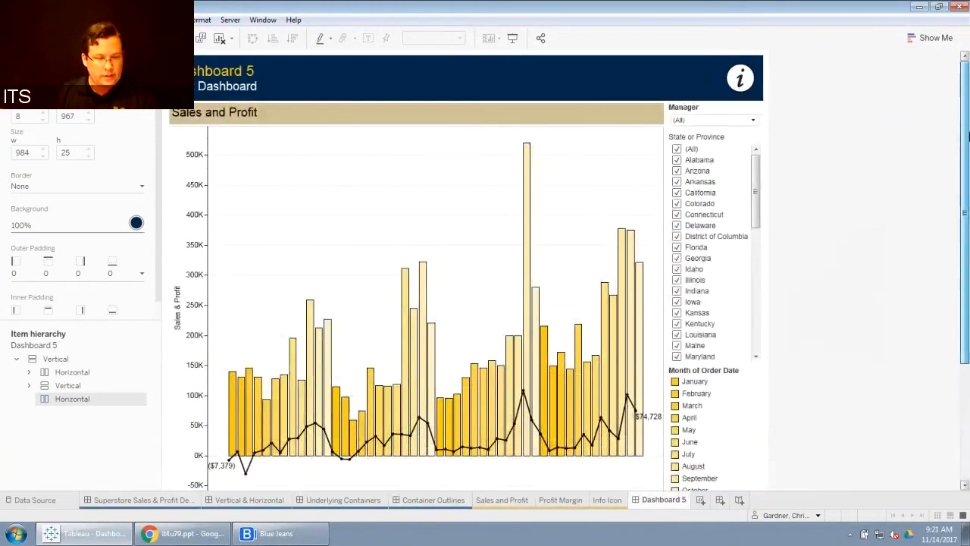
pyautogui.click(29, 385)
pyautogui.click(65, 386)
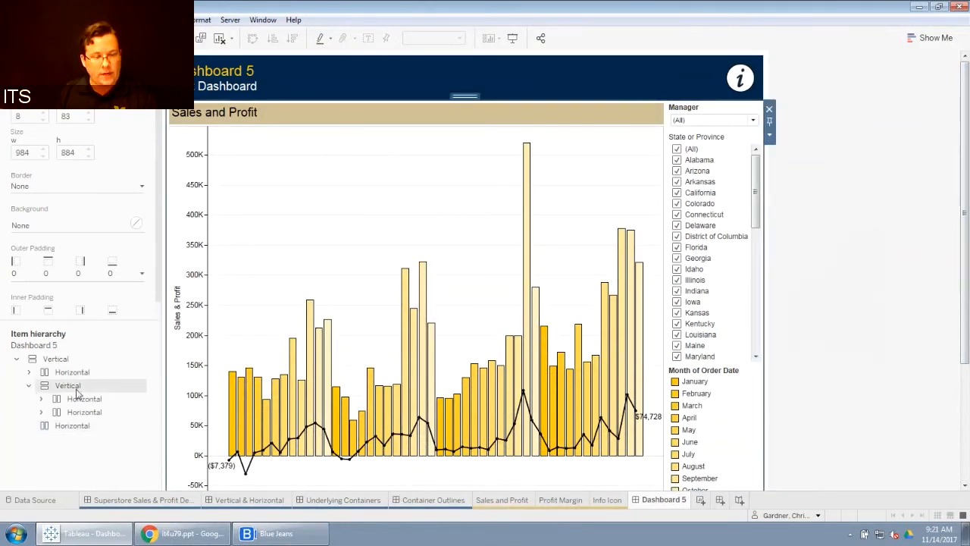
pyautogui.rightClick(76, 390)
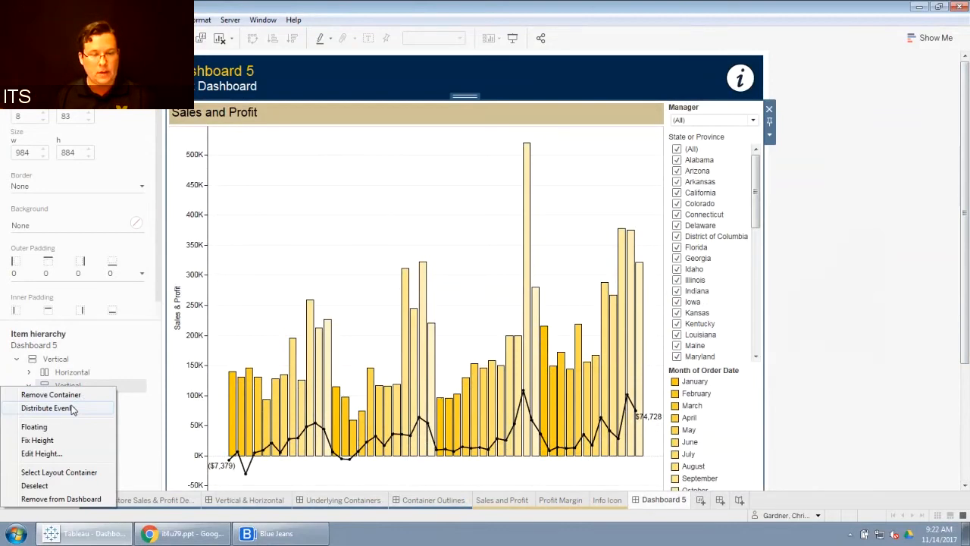
pyautogui.click(72, 409)
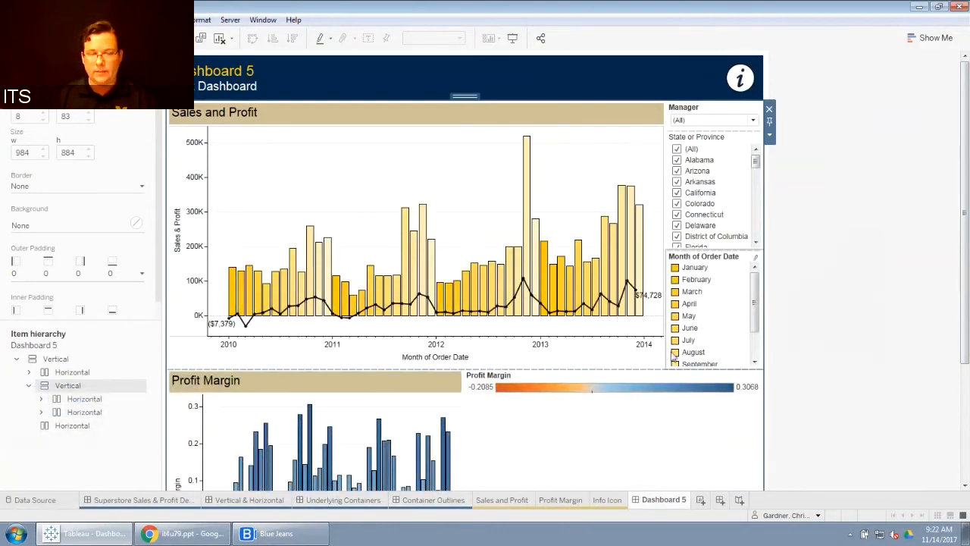
# Step: Scroll through the dashboard to review the evenly distributed rows and the footer banner
pyautogui.moveTo(961, 205); pyautogui.dragTo(961, 326)
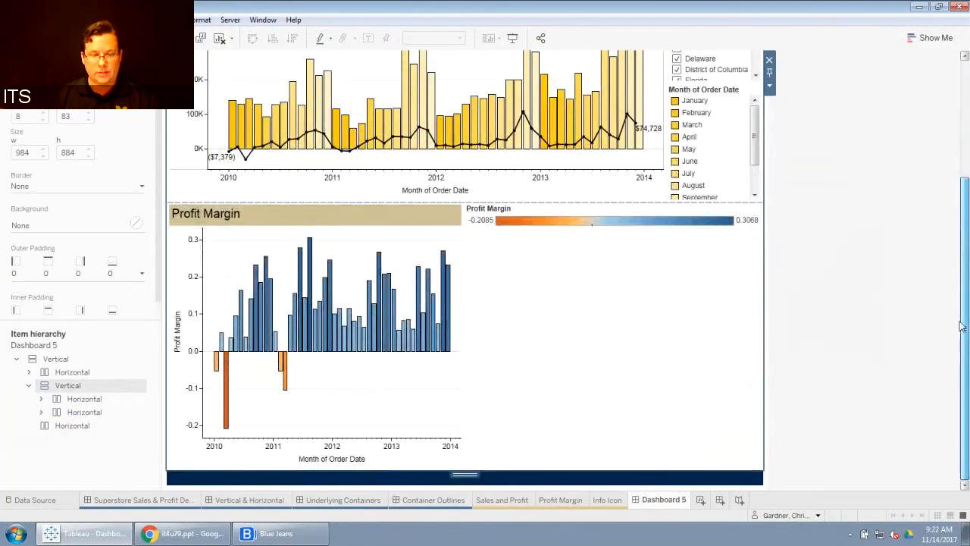
pyautogui.click(959, 326)
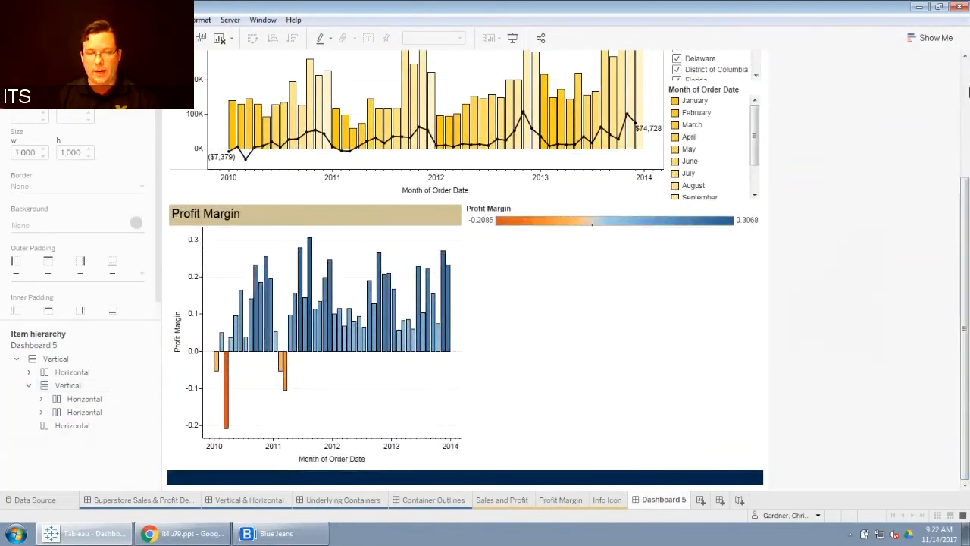
pyautogui.moveTo(966, 200); pyautogui.dragTo(964, 144)
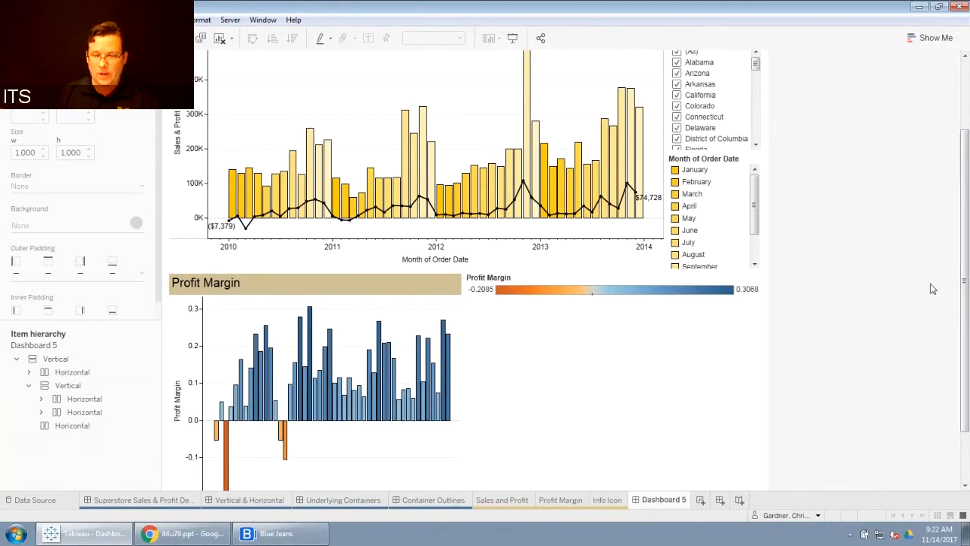
pyautogui.moveTo(966, 250); pyautogui.dragTo(967, 161)
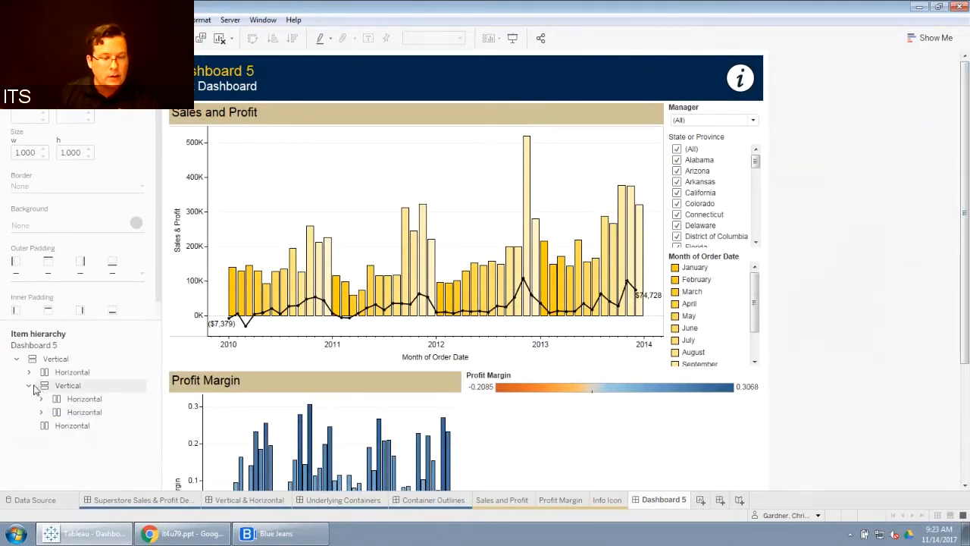
# Step: Move the filters' Vertical container to the left of the Sales and Profit chart, then move it back to the right
pyautogui.click(60, 386)
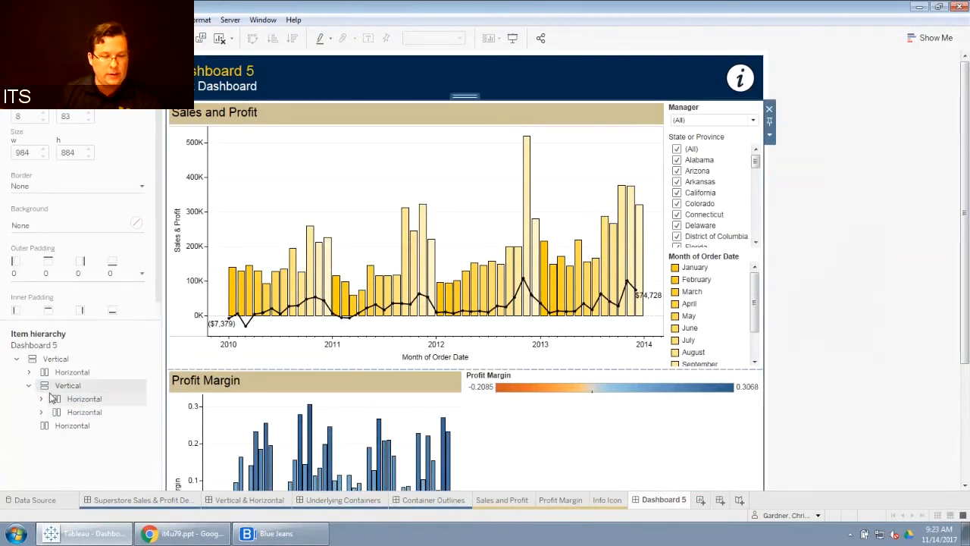
pyautogui.click(42, 398)
pyautogui.click(55, 401)
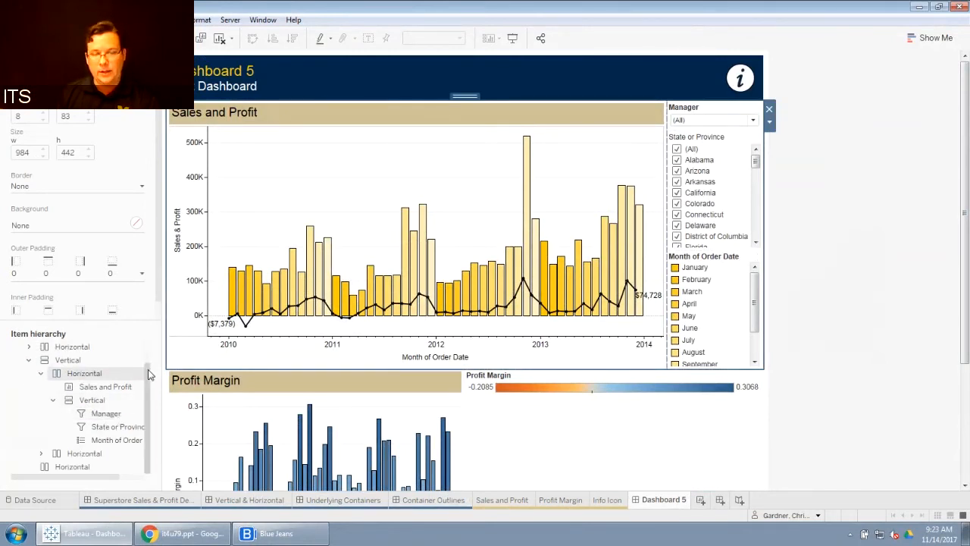
pyautogui.click(103, 402)
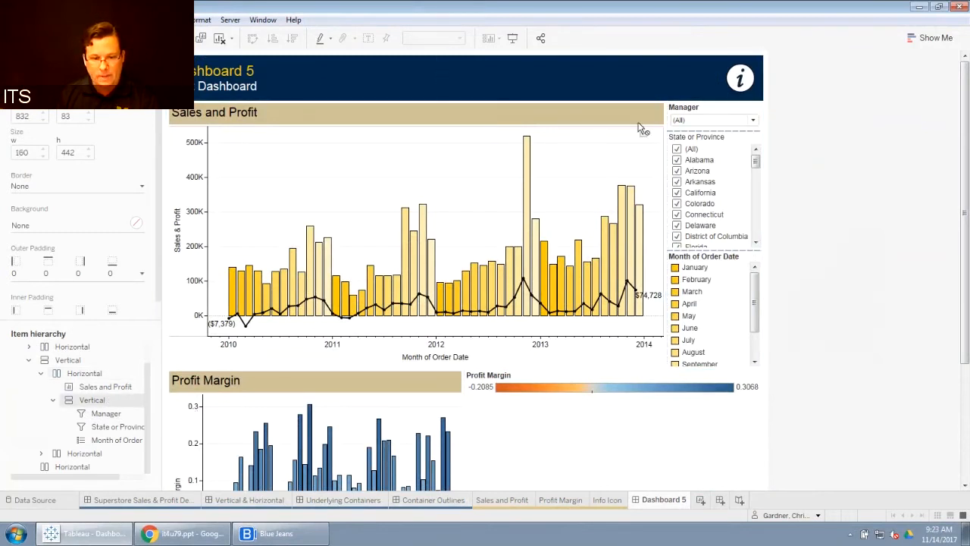
pyautogui.moveTo(372, 150); pyautogui.dragTo(192, 148)
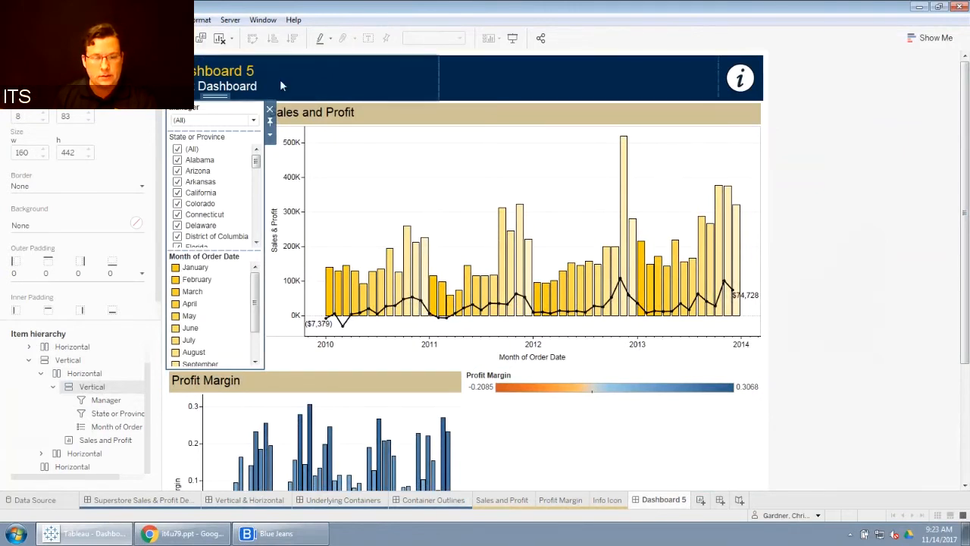
pyautogui.moveTo(215, 96); pyautogui.dragTo(678, 172)
pyautogui.click(697, 173)
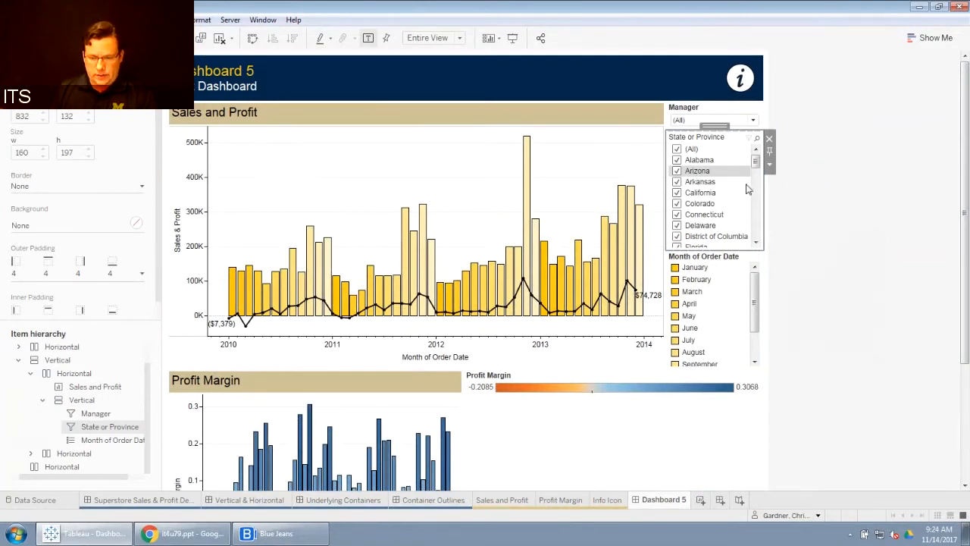
# Step: Change the State or Province filter to a Single Value (list) control
pyautogui.moveTo(758, 165)
pyautogui.mouseDown()
pyautogui.moveTo(760, 244)
pyautogui.moveTo(758, 156)
pyautogui.moveTo(764, 250)
pyautogui.moveTo(761, 156)
pyautogui.mouseUp()
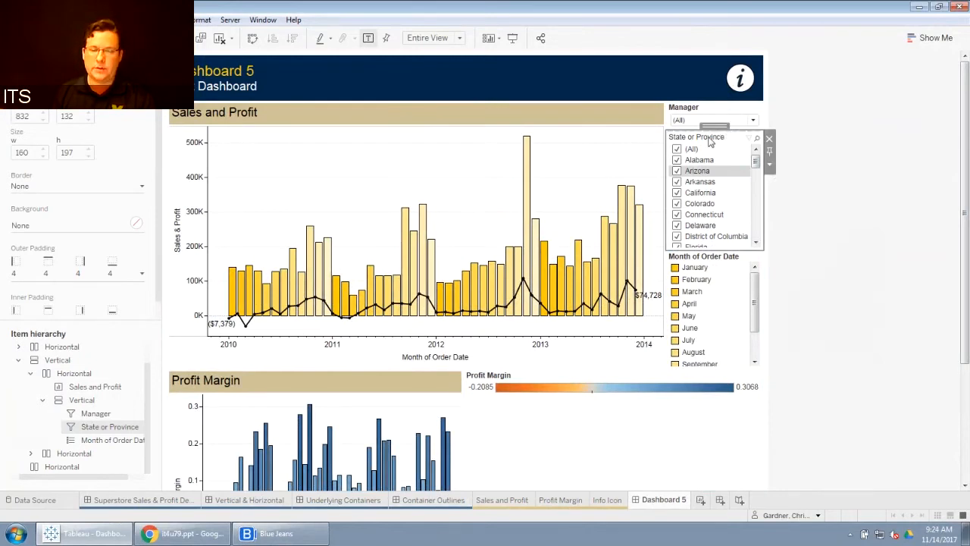
pyautogui.click(770, 166)
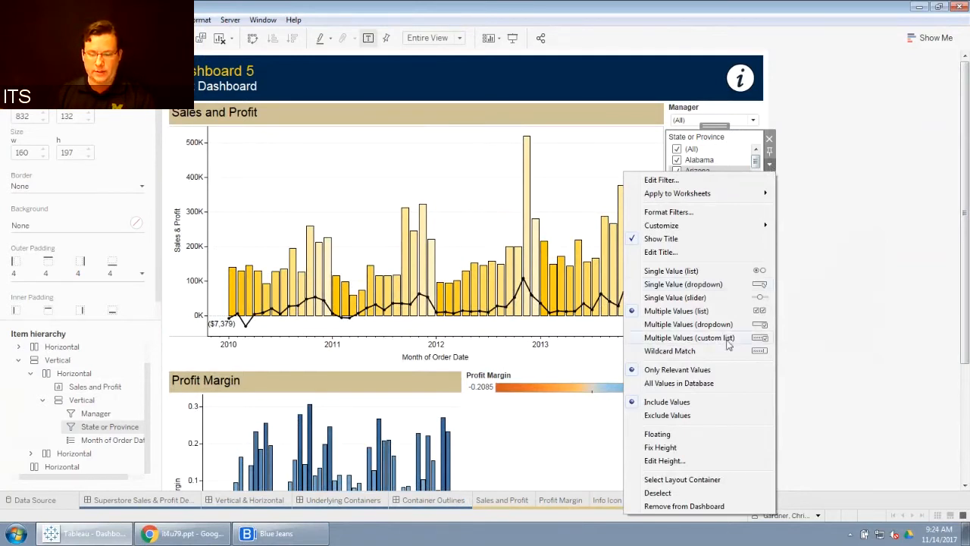
pyautogui.click(694, 273)
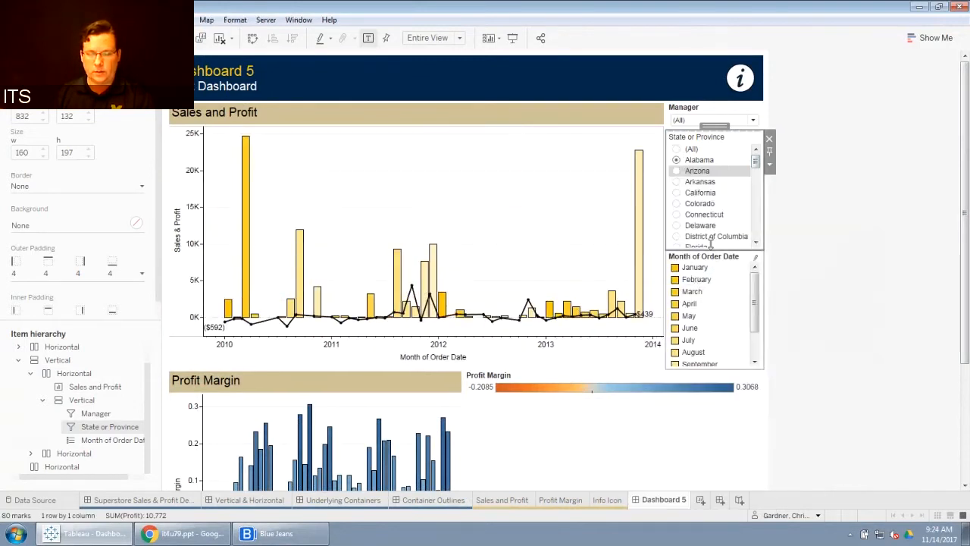
# Step: Pick several different states in the State or Province filter, ending with Alabama, to test it
pyautogui.click(675, 172)
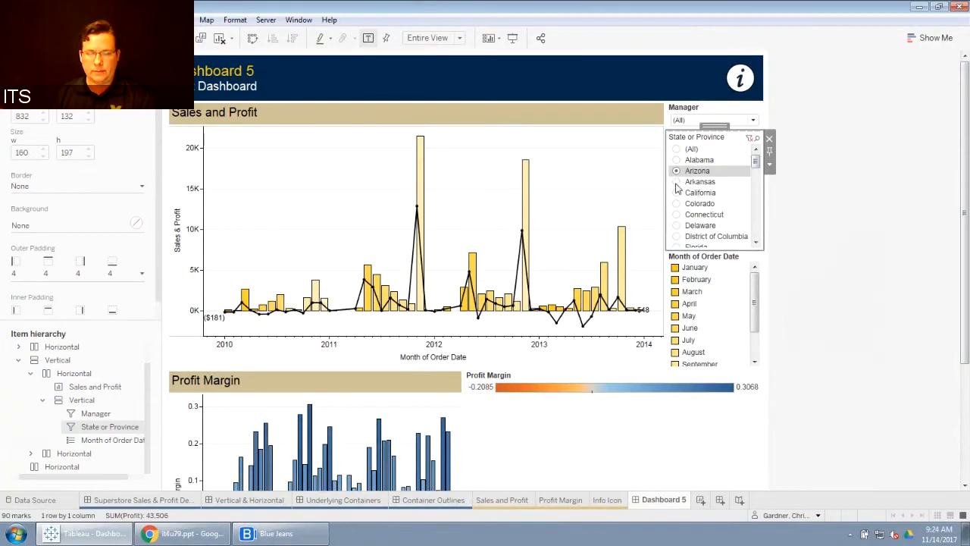
pyautogui.click(676, 182)
pyautogui.click(676, 192)
pyautogui.click(676, 203)
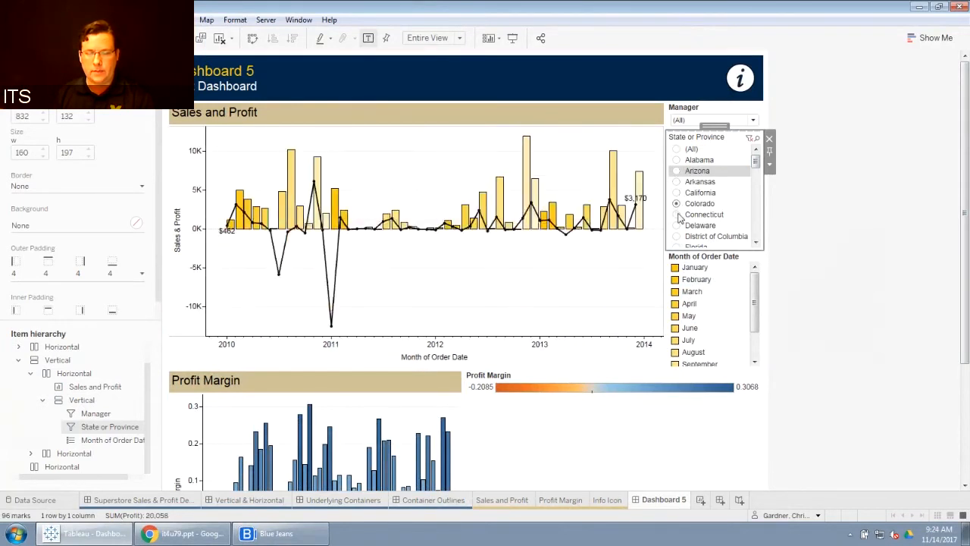
pyautogui.click(676, 215)
pyautogui.click(676, 161)
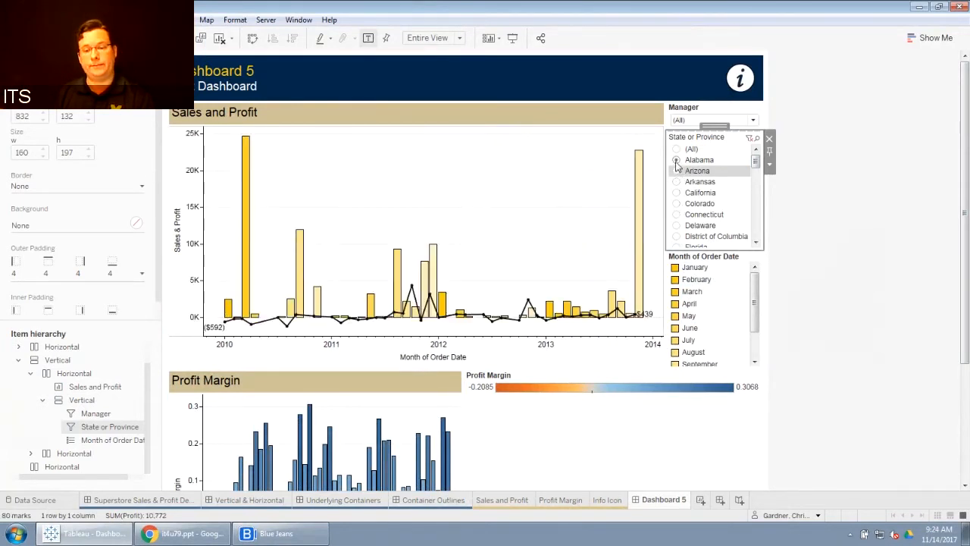
# Step: Switch the State or Province filter to a Single Value (dropdown) control
pyautogui.click(769, 163)
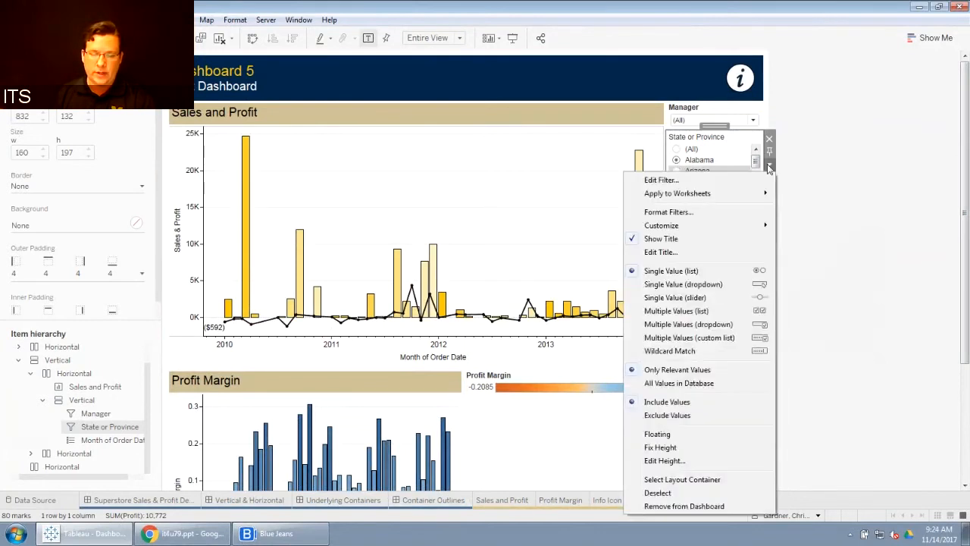
pyautogui.click(705, 284)
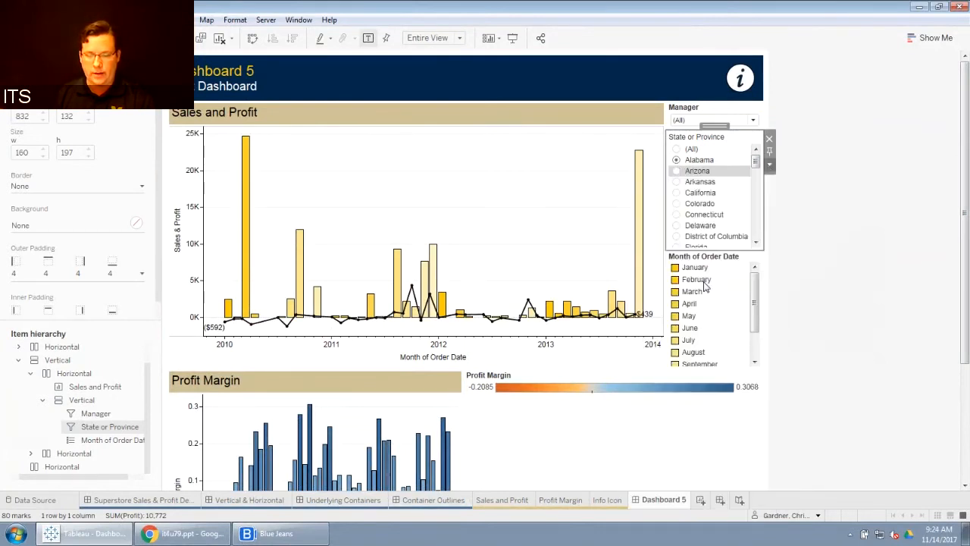
# Step: Pick Arkansas from the State or Province dropdown filter to test it
pyautogui.click(754, 151)
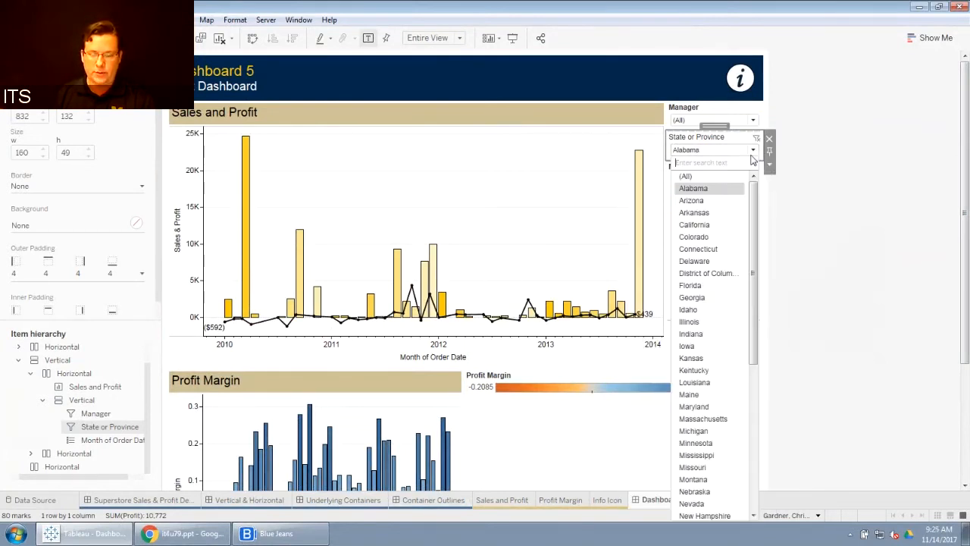
pyautogui.click(694, 212)
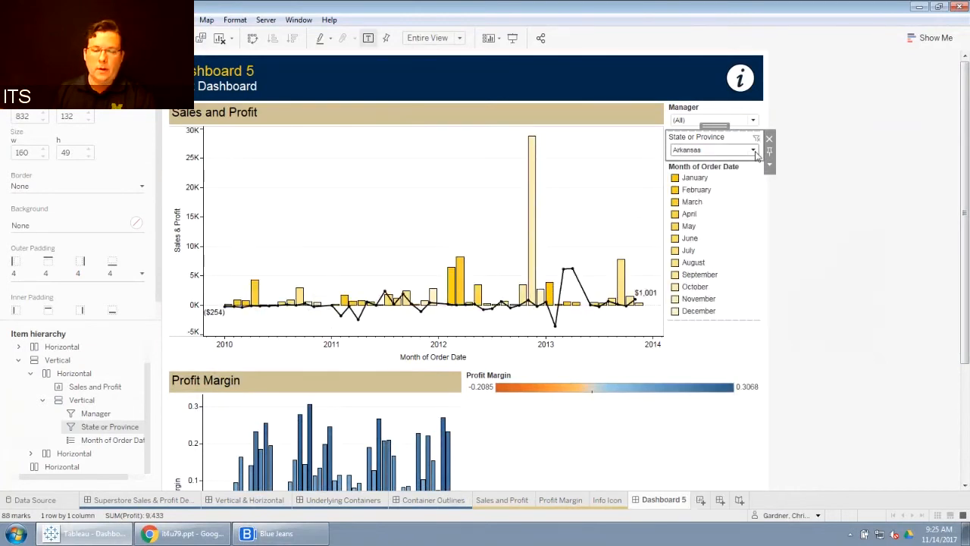
# Step: Switch the State or Province filter to a Single Value (slider) control
pyautogui.click(753, 150)
pyautogui.click(753, 150)
pyautogui.click(770, 166)
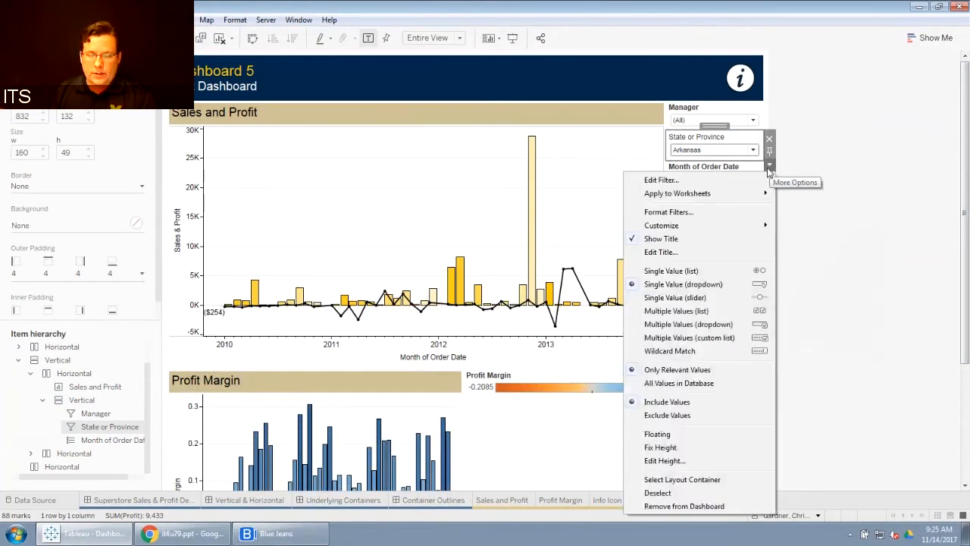
pyautogui.click(689, 300)
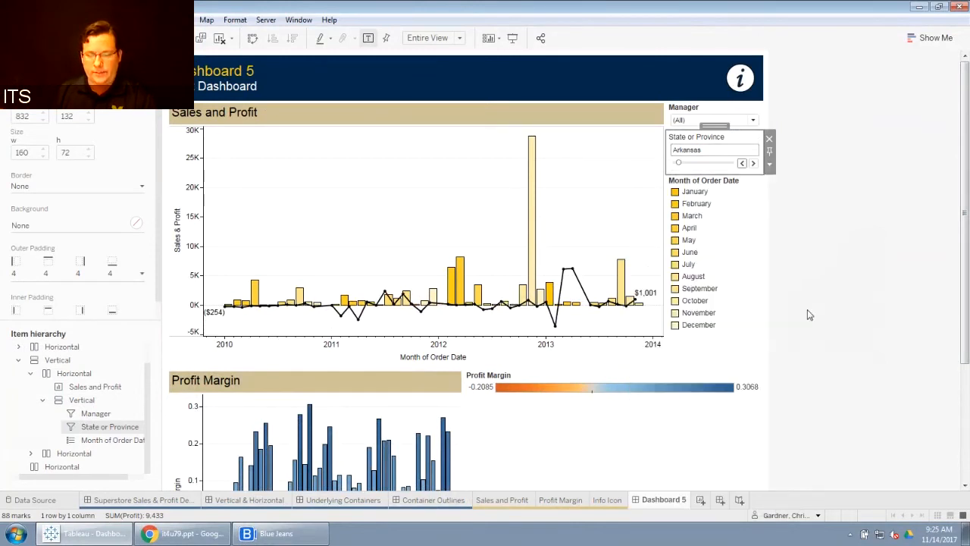
# Step: Step forward and back through the states with the slider's arrows, ending at Delaware
pyautogui.click(753, 163)
pyautogui.click(752, 163)
pyautogui.click(752, 163)
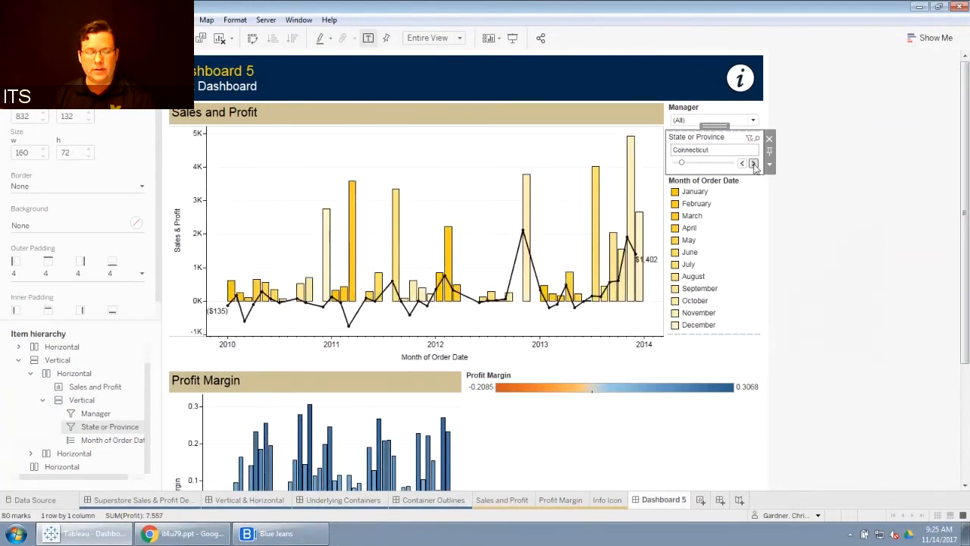
pyautogui.click(752, 163)
pyautogui.click(753, 163)
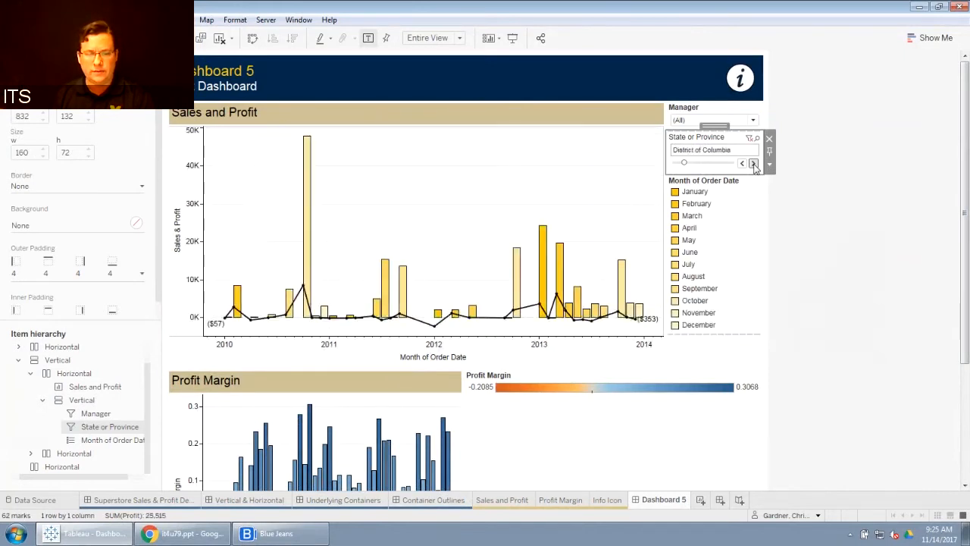
pyautogui.click(752, 163)
pyautogui.click(752, 163)
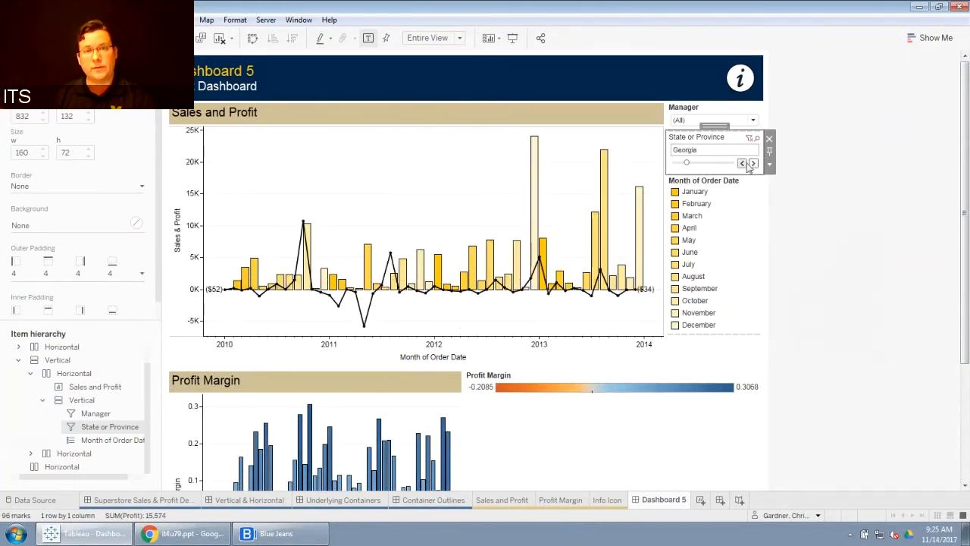
pyautogui.click(743, 163)
pyautogui.click(744, 163)
pyautogui.click(744, 163)
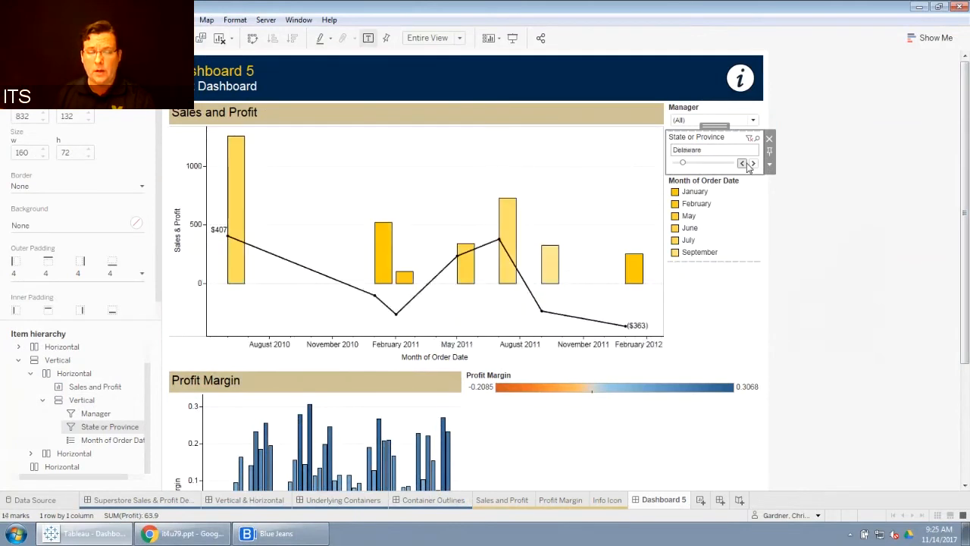
# Step: Switch the State or Province filter back to a Single Value (dropdown) control
pyautogui.click(769, 165)
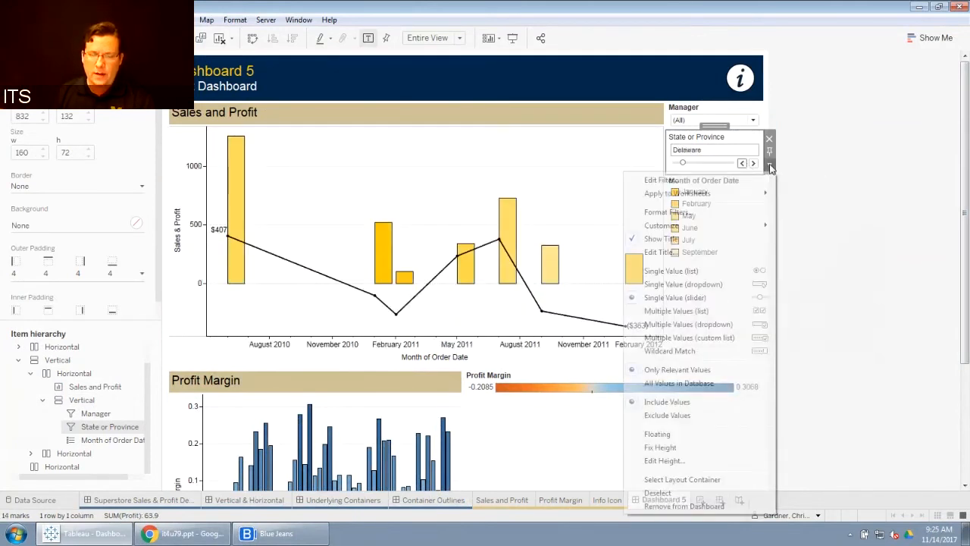
pyautogui.click(702, 285)
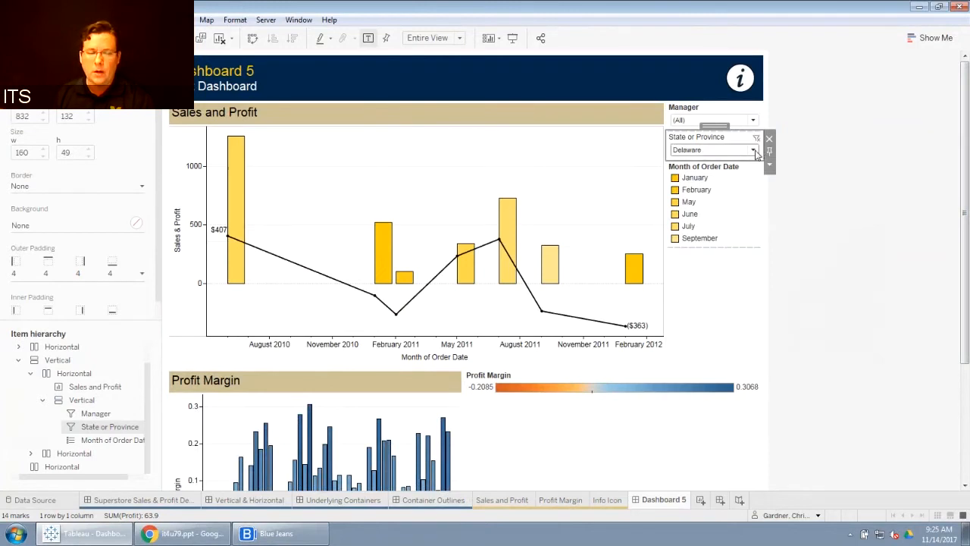
# Step: Set the State or Province dropdown filter back to (All)
pyautogui.click(754, 151)
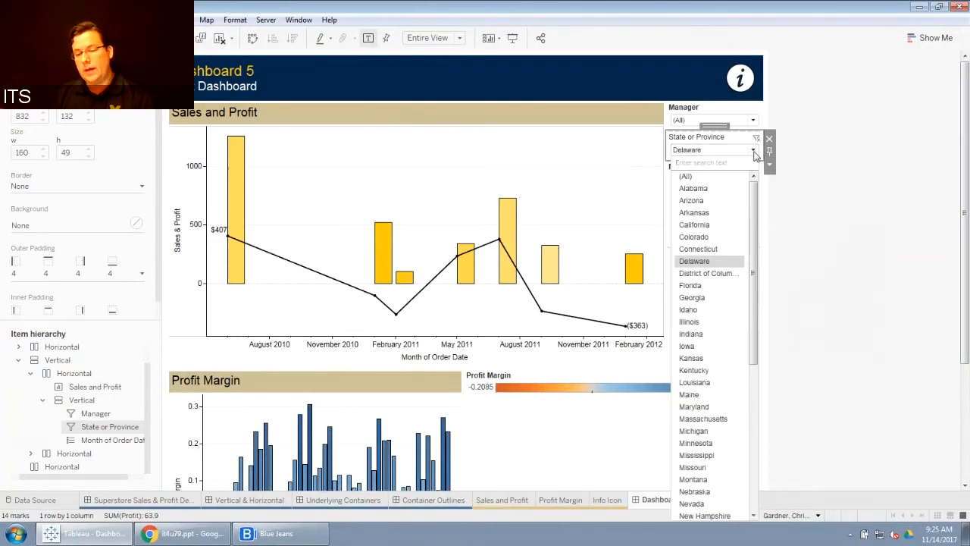
pyautogui.click(694, 177)
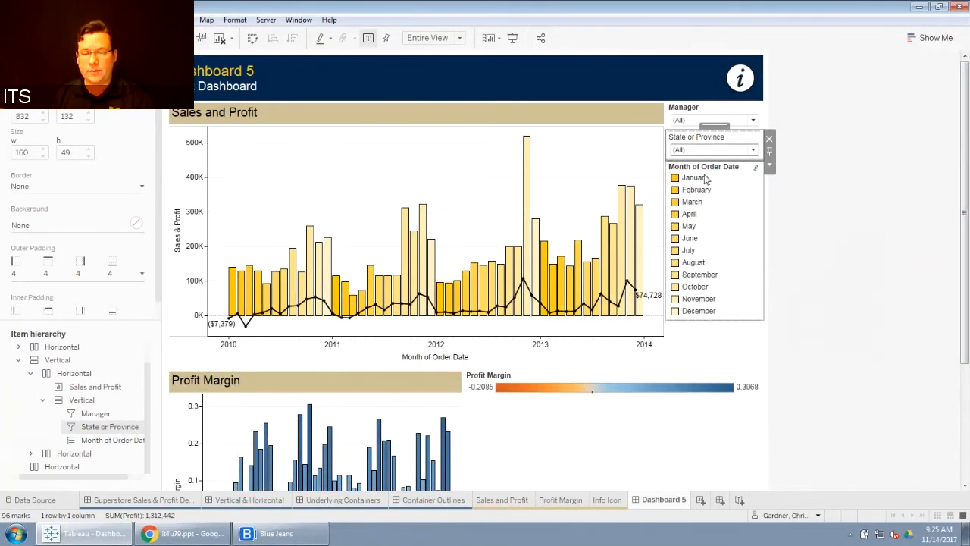
# Step: Toggle the filter's Show "All" Value customization option and open the State or Province dropdown to check it
pyautogui.click(770, 168)
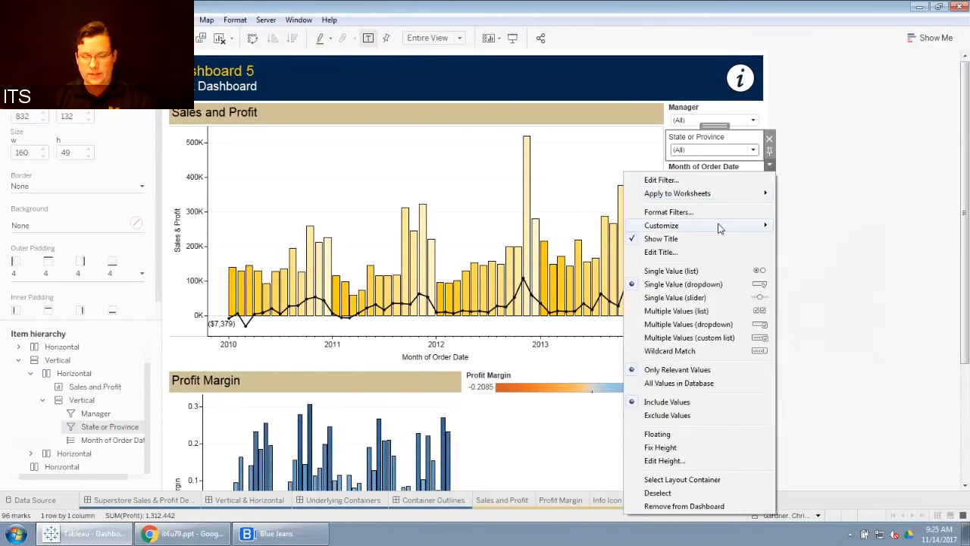
pyautogui.moveTo(719, 228)
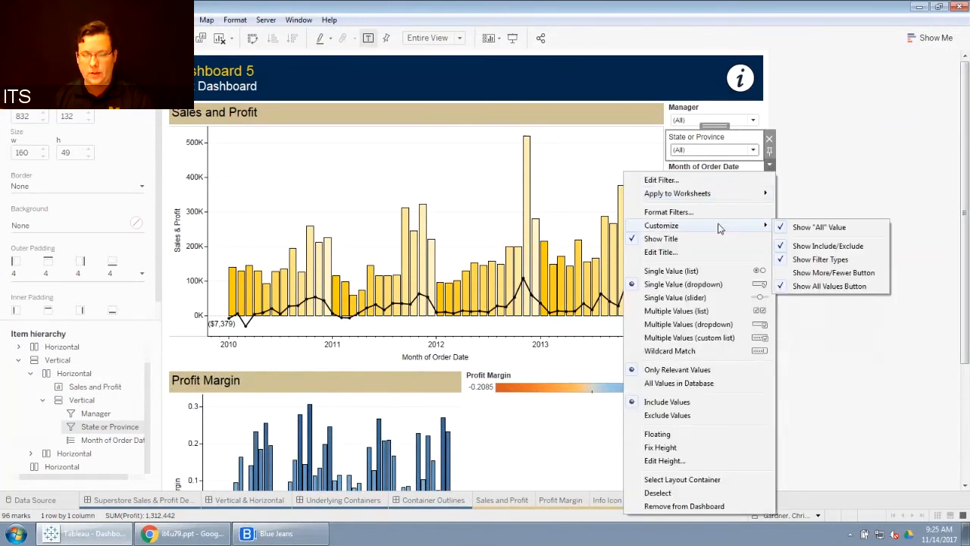
pyautogui.click(836, 208)
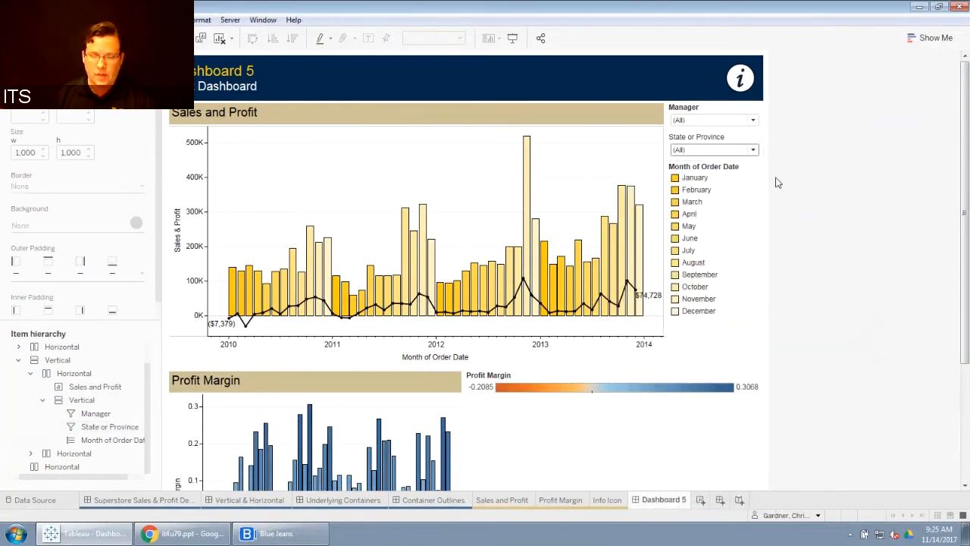
pyautogui.click(755, 151)
pyautogui.click(753, 151)
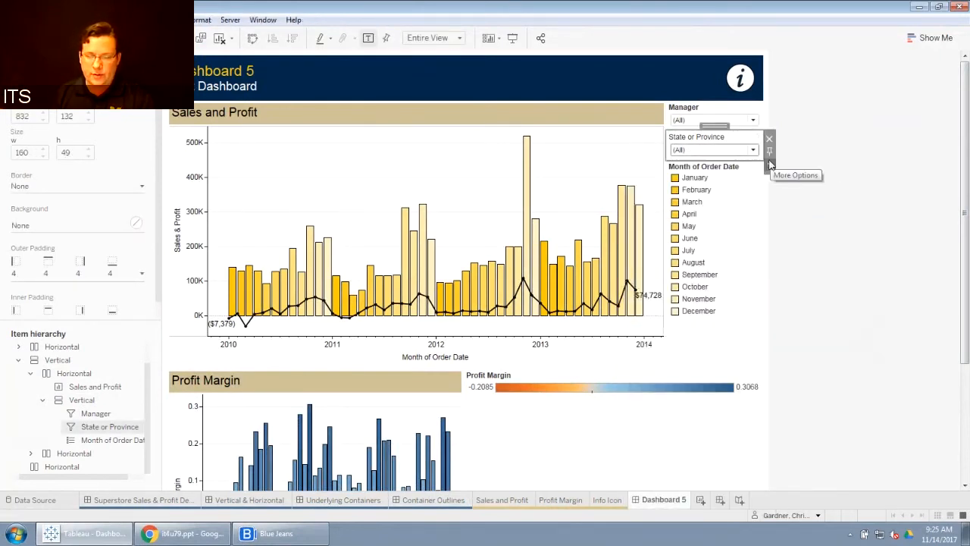
# Step: Change the State or Province filter to a Multiple Values (list) control
pyautogui.click(769, 166)
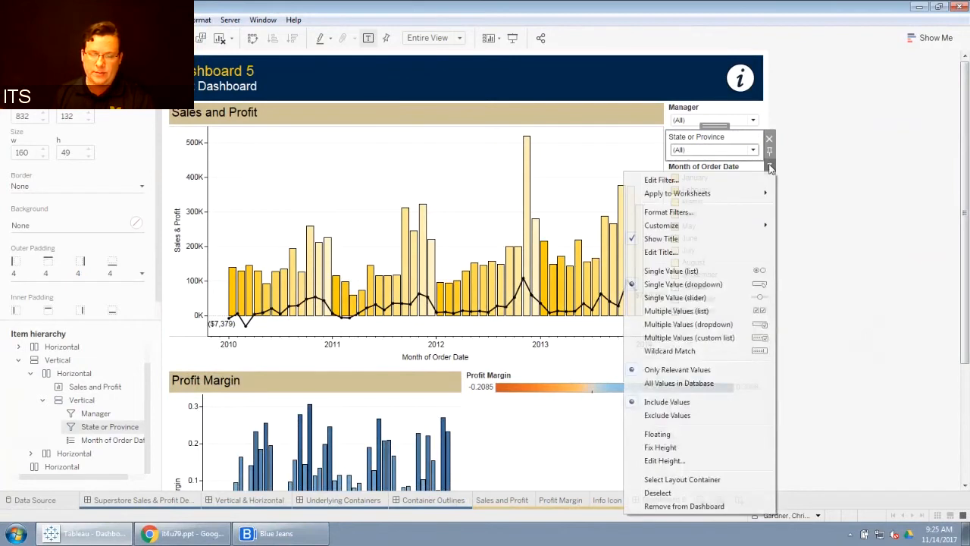
pyautogui.click(719, 312)
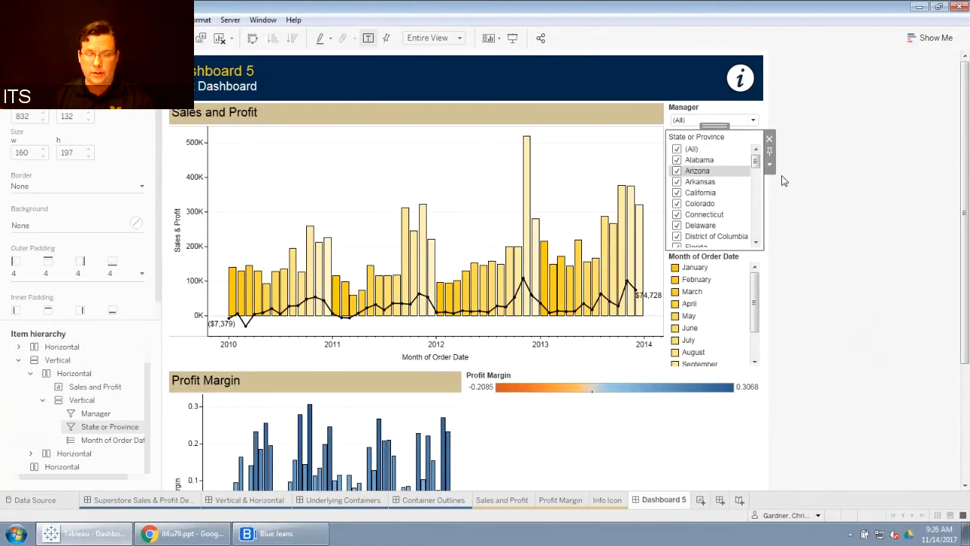
# Step: Clear (All) and tick Arizona and Arkansas in the State or Province filter
pyautogui.click(676, 149)
pyautogui.click(676, 171)
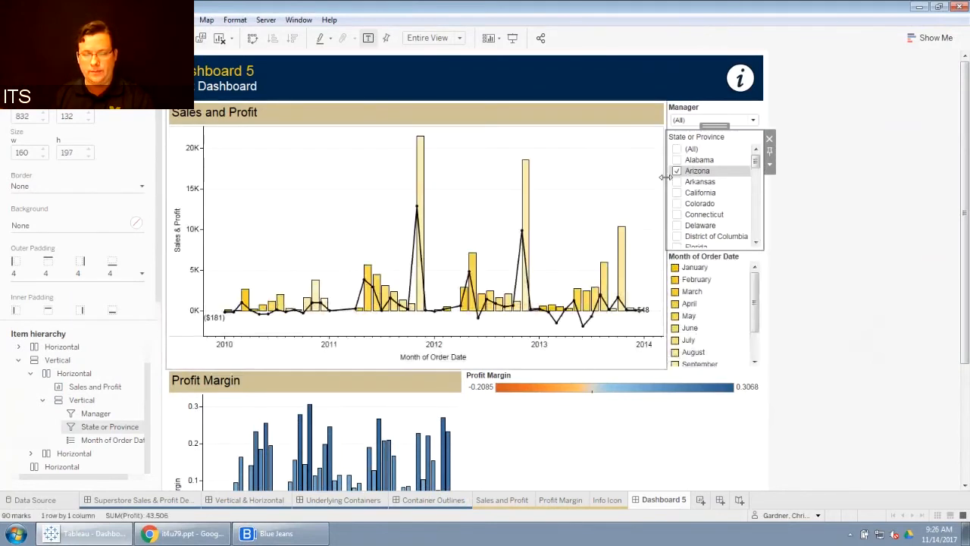
pyautogui.click(677, 182)
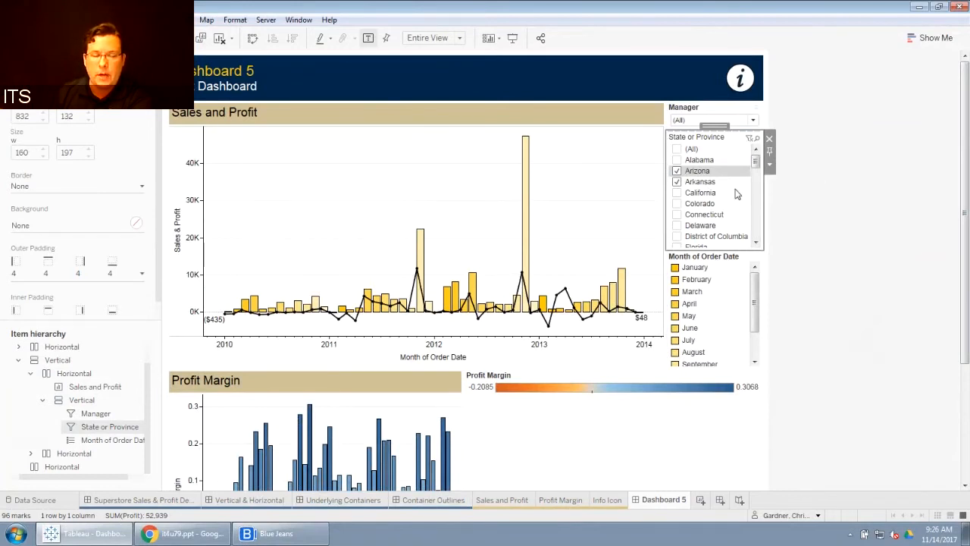
pyautogui.click(677, 171)
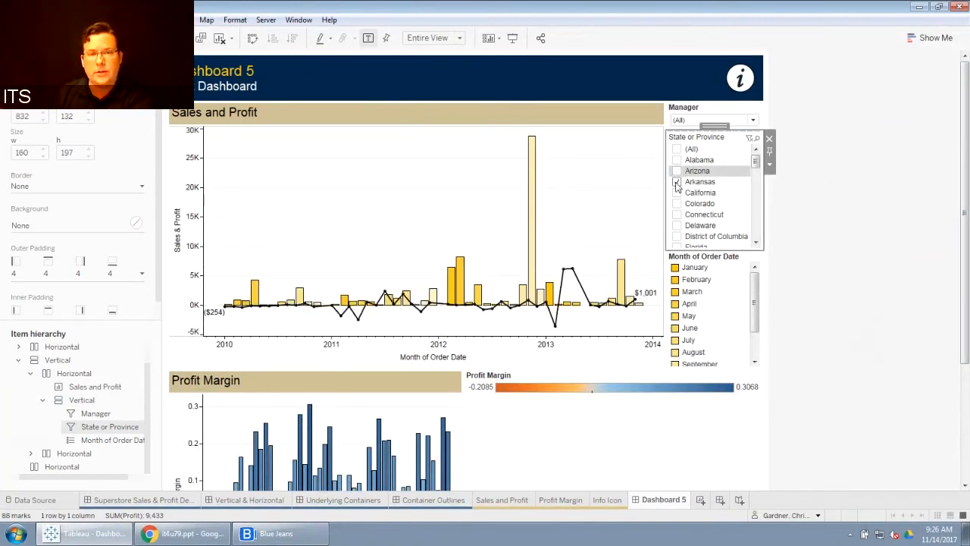
pyautogui.click(677, 183)
pyautogui.click(676, 182)
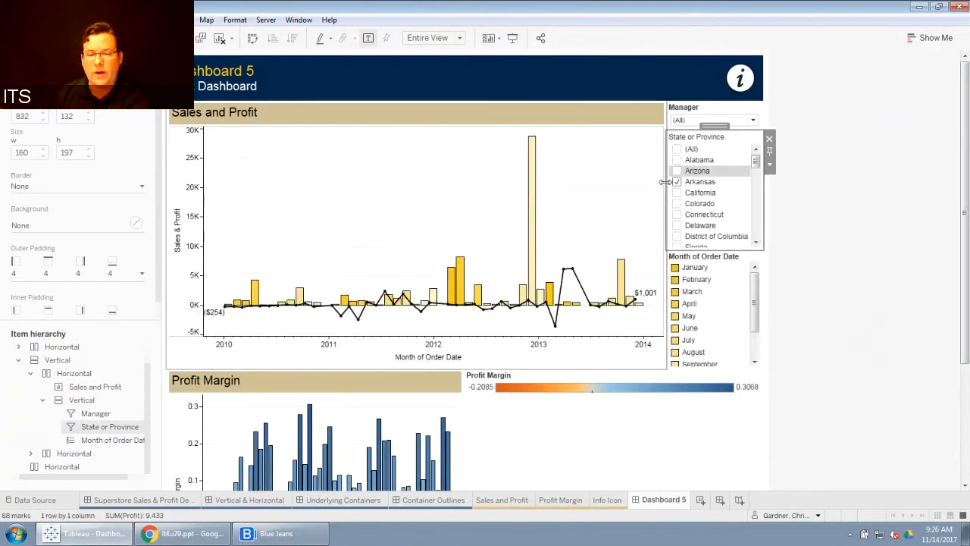
pyautogui.click(677, 171)
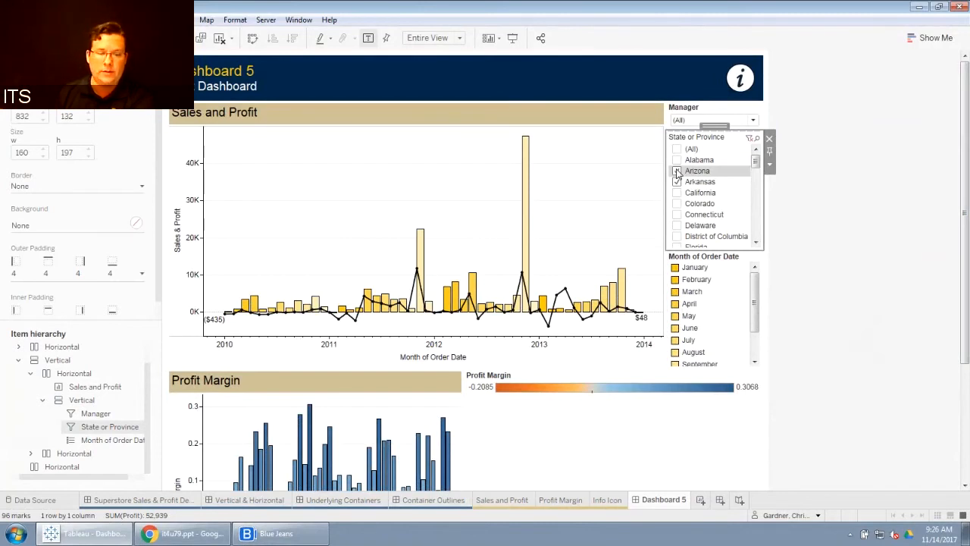
pyautogui.click(677, 171)
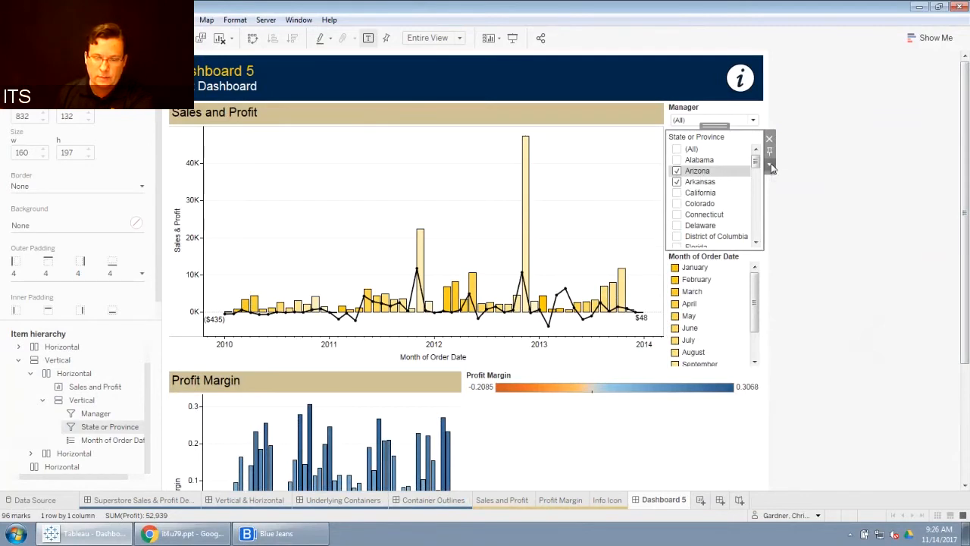
# Step: Turn on Show Apply Button in the State or Province filter's customization options
pyautogui.click(770, 166)
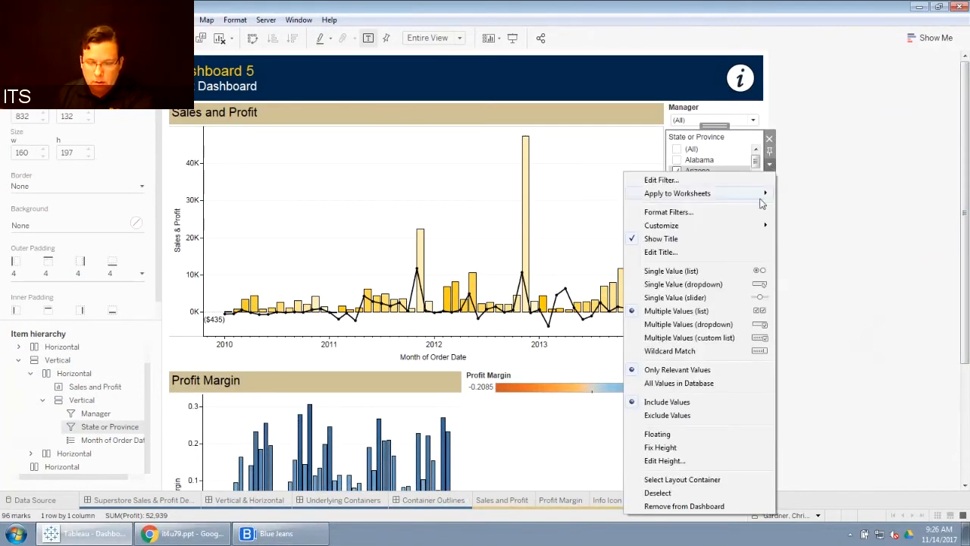
pyautogui.moveTo(754, 225)
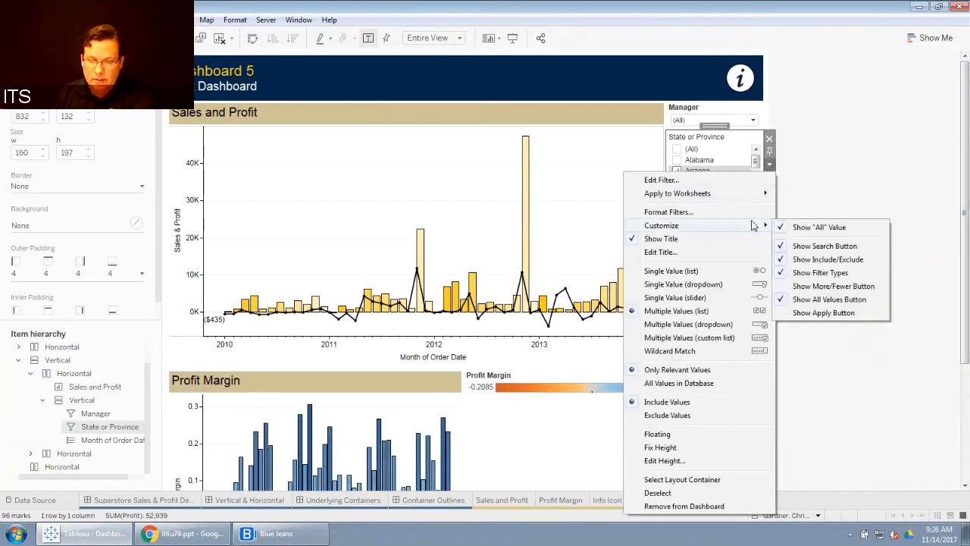
pyautogui.click(837, 313)
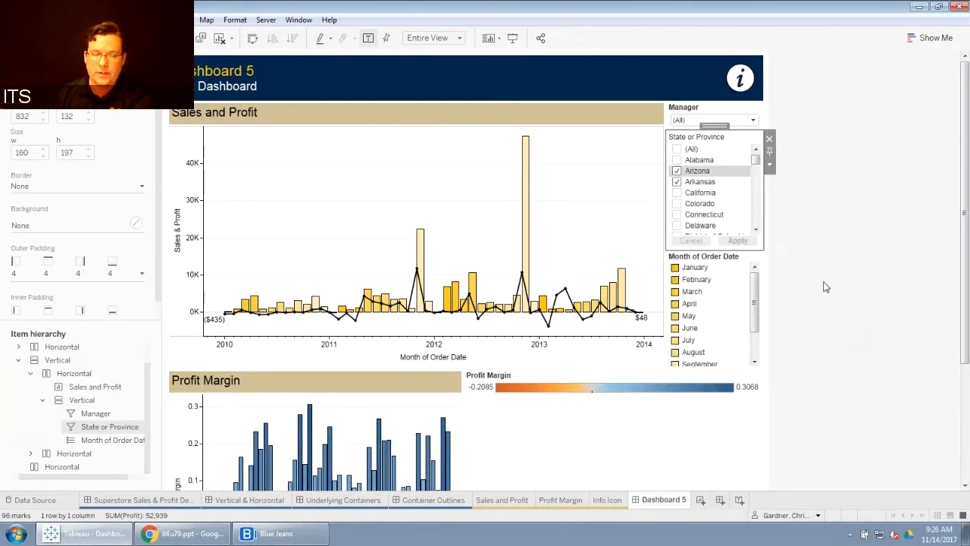
# Step: Tick California, Colorado, Alabama and Connecticut in the State or Province filter and apply the selection
pyautogui.click(677, 192)
pyautogui.click(677, 203)
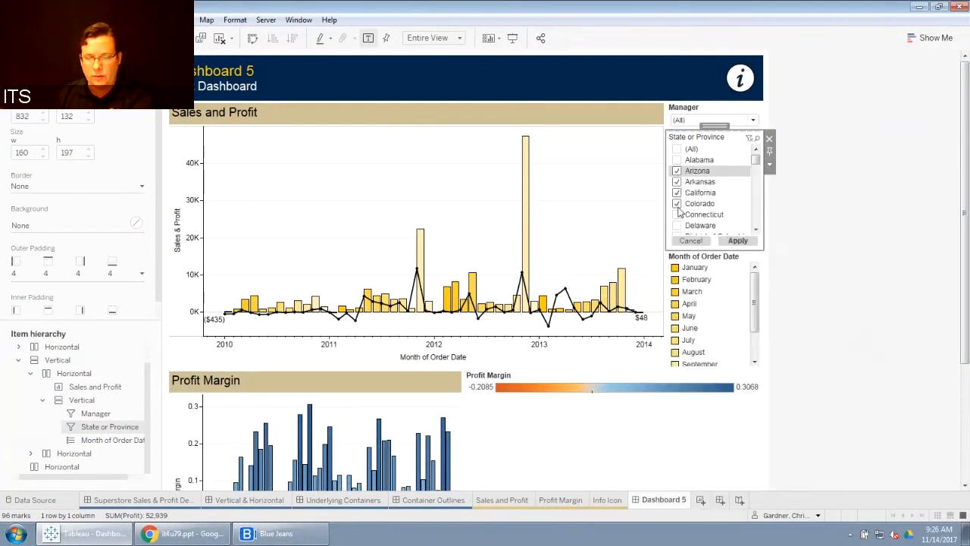
pyautogui.click(677, 160)
pyautogui.click(677, 215)
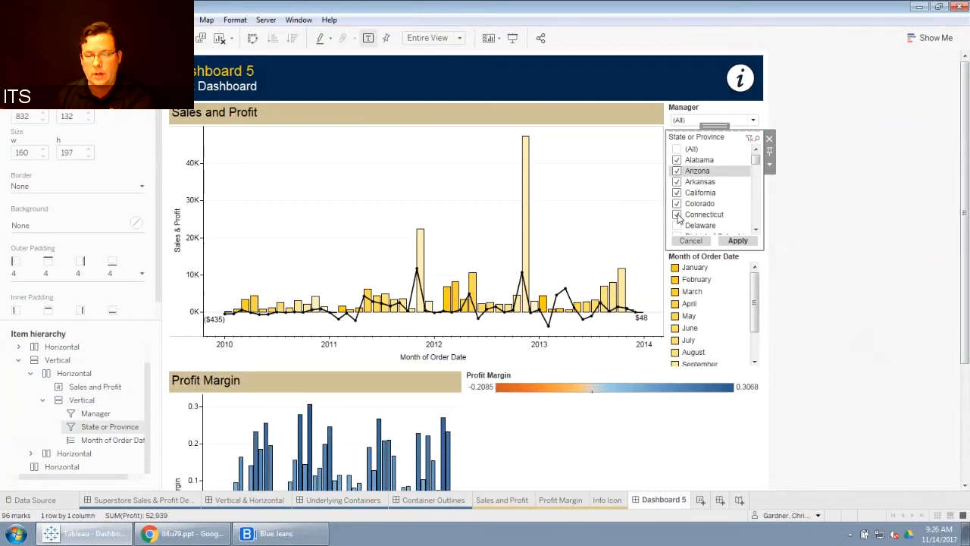
pyautogui.click(739, 240)
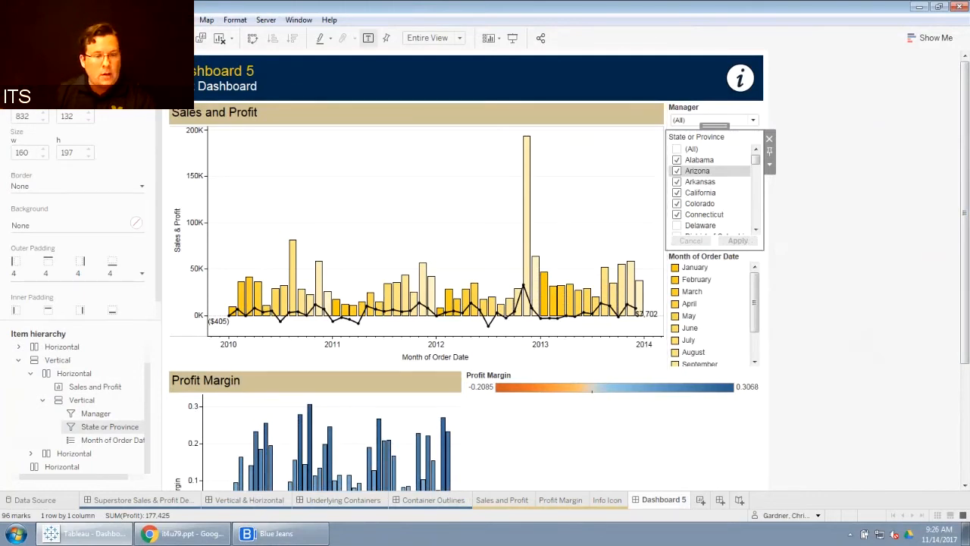
# Step: Open the dashboard size settings and the list of preset sizes
pyautogui.click(35, 59)
pyautogui.click(149, 121)
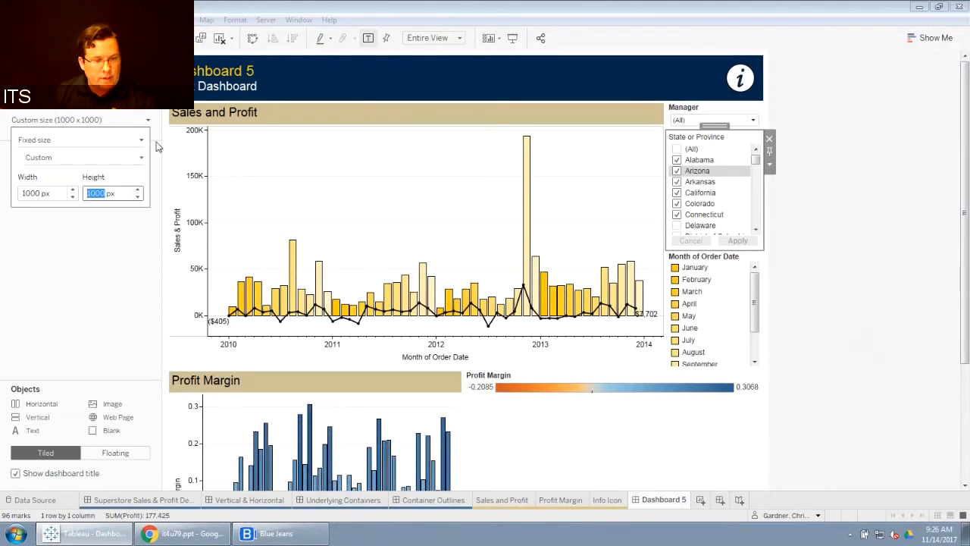
pyautogui.click(142, 157)
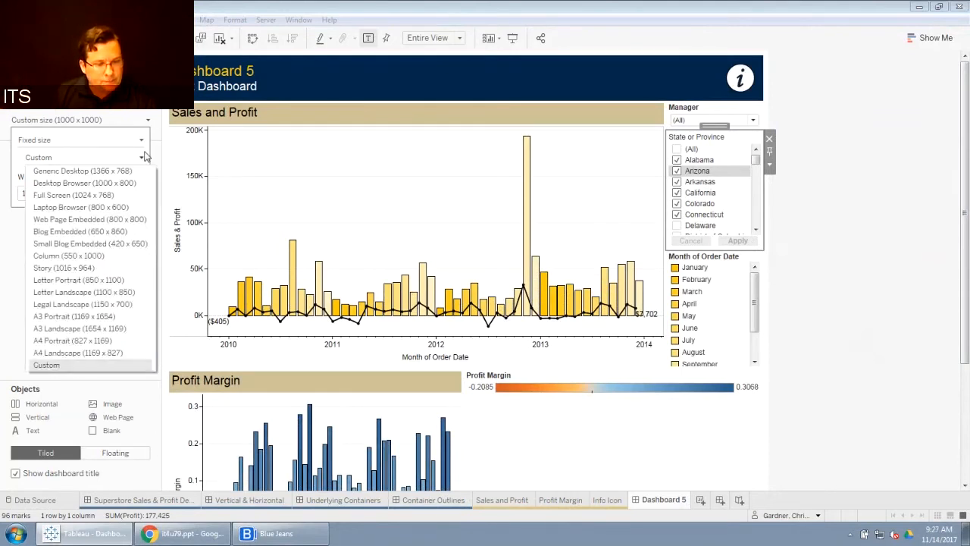
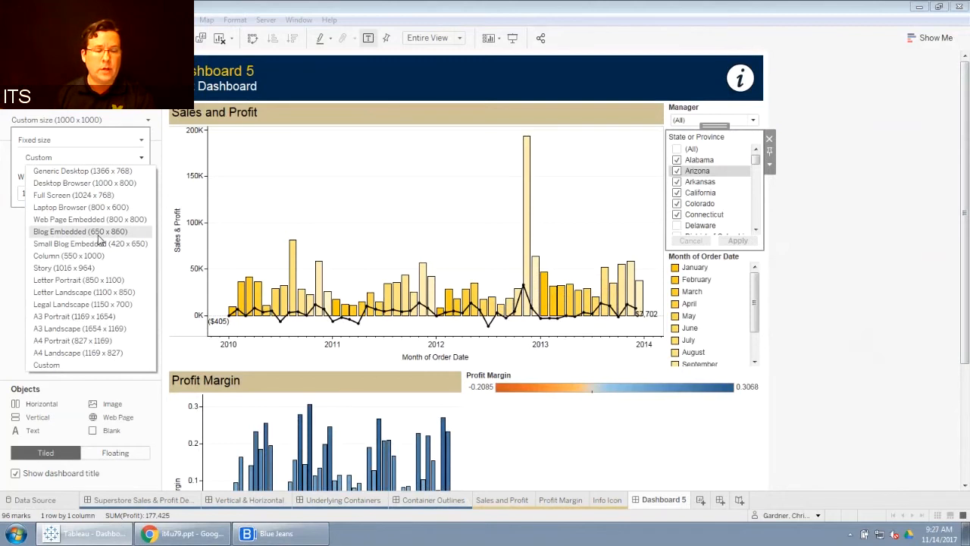
pyautogui.click(834, 200)
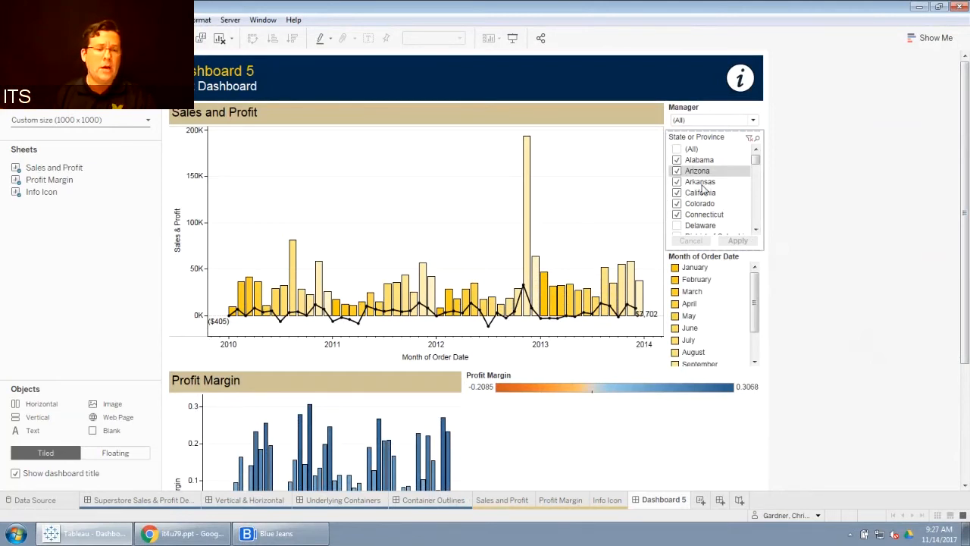
pyautogui.click(148, 121)
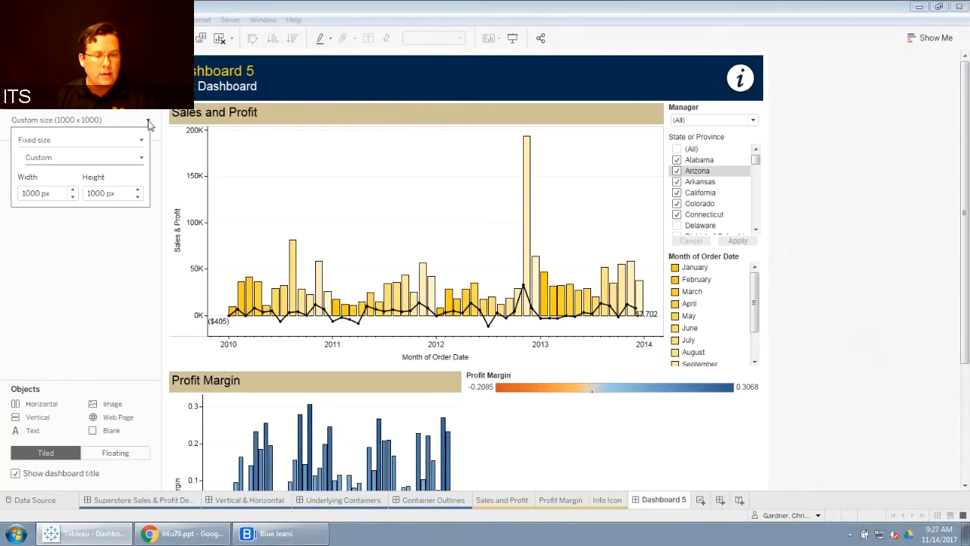
pyautogui.click(141, 157)
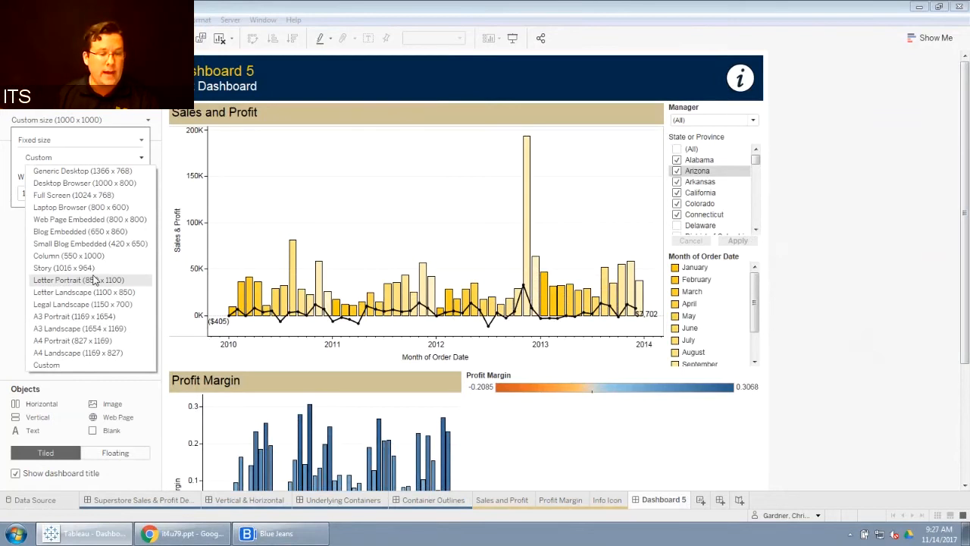
pyautogui.click(911, 219)
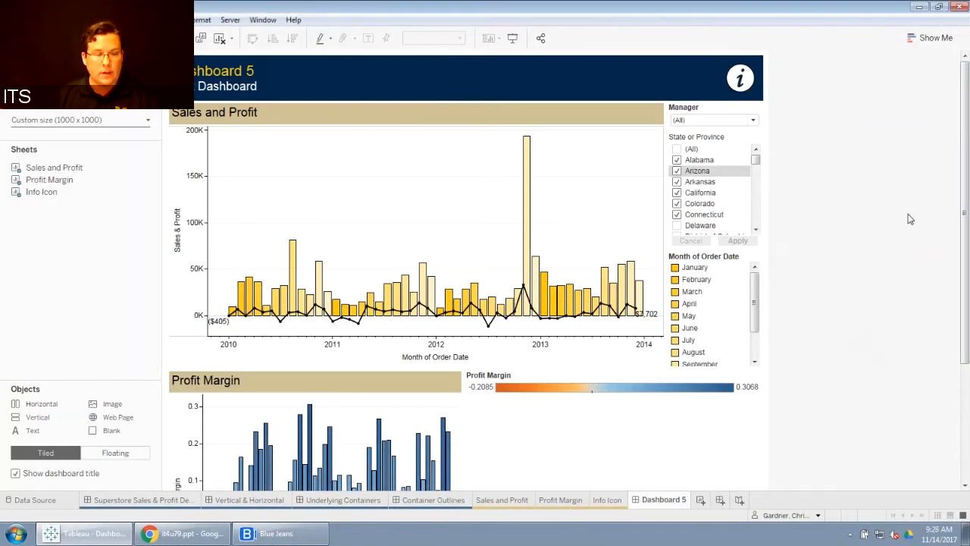
pyautogui.click(147, 119)
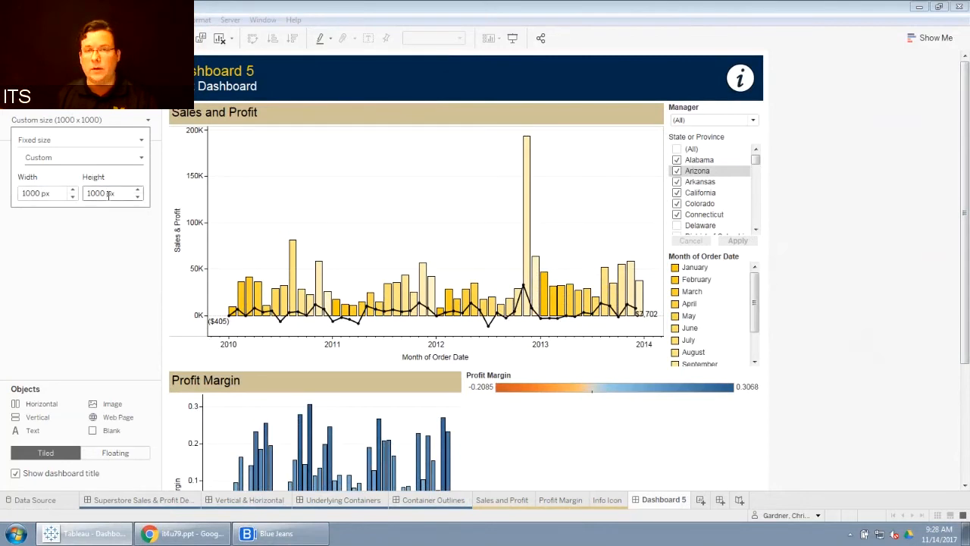
pyautogui.click(881, 167)
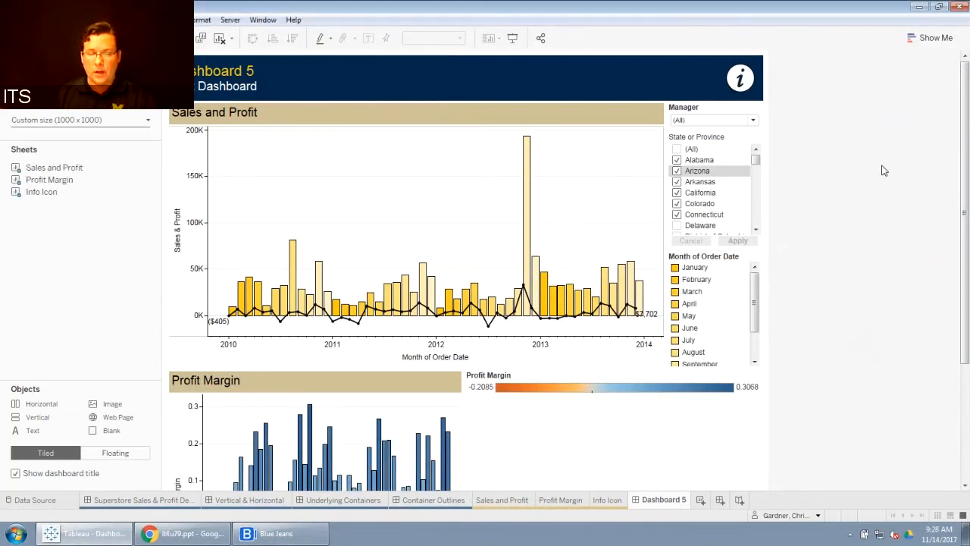
# Step: Switch the State or Province filter to Wildcard Match and enter mich as the search text
pyautogui.click(750, 137)
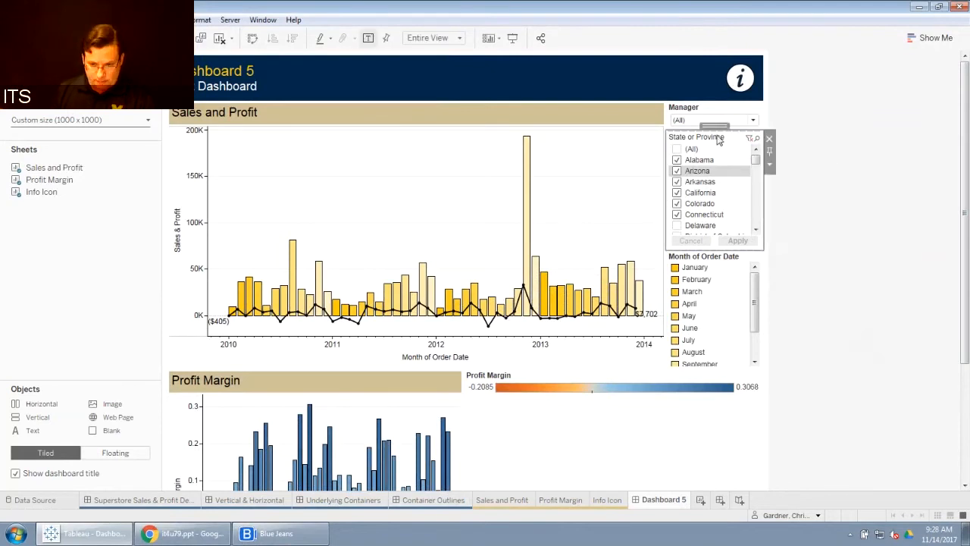
pyautogui.click(768, 166)
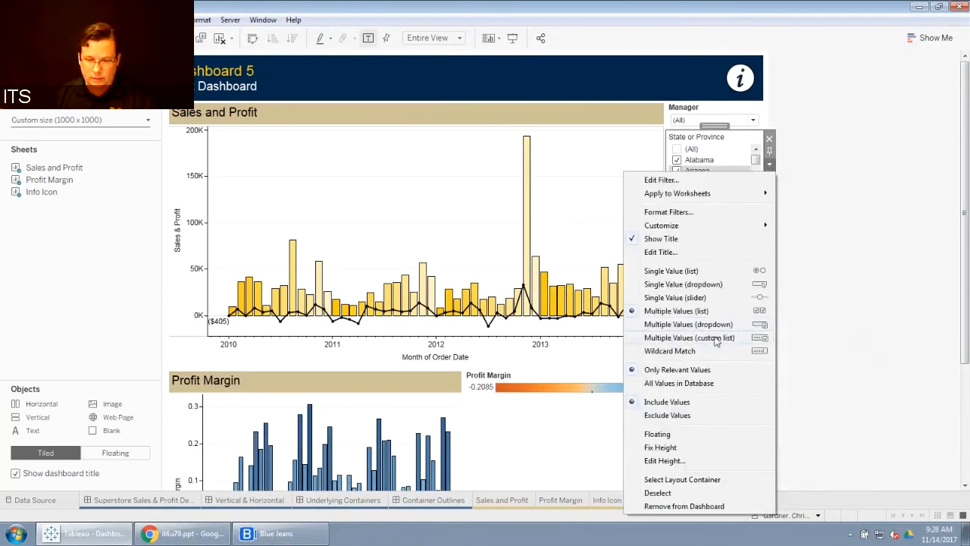
pyautogui.click(686, 351)
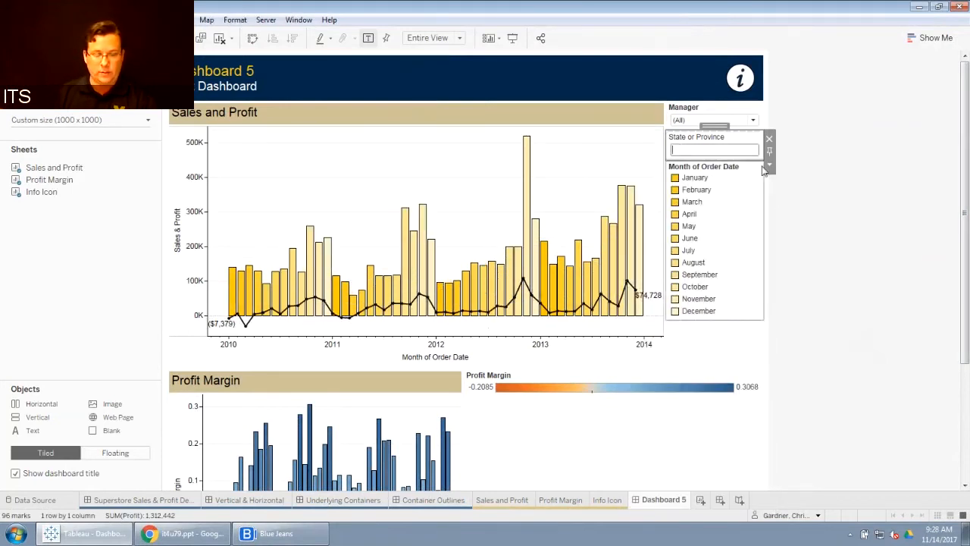
pyautogui.write('mi')
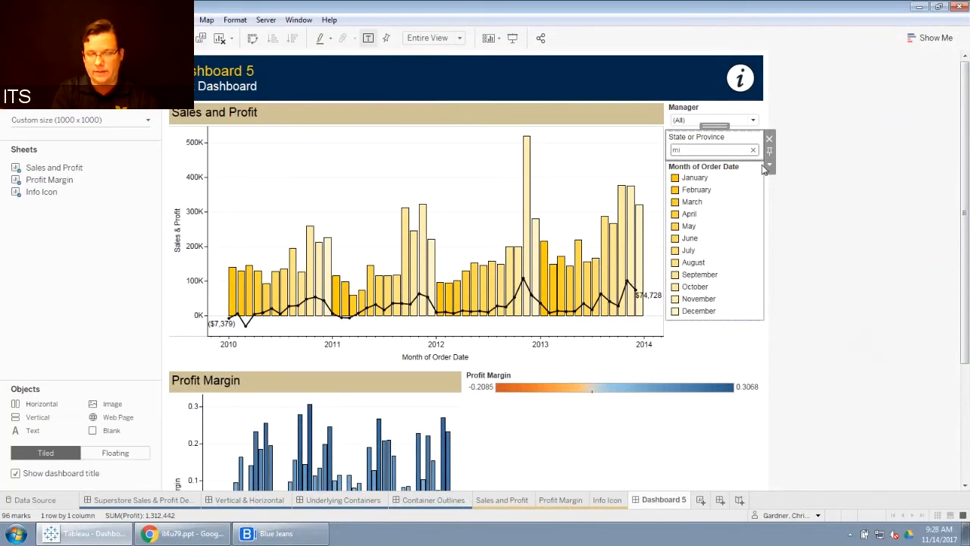
pyautogui.write('ch')
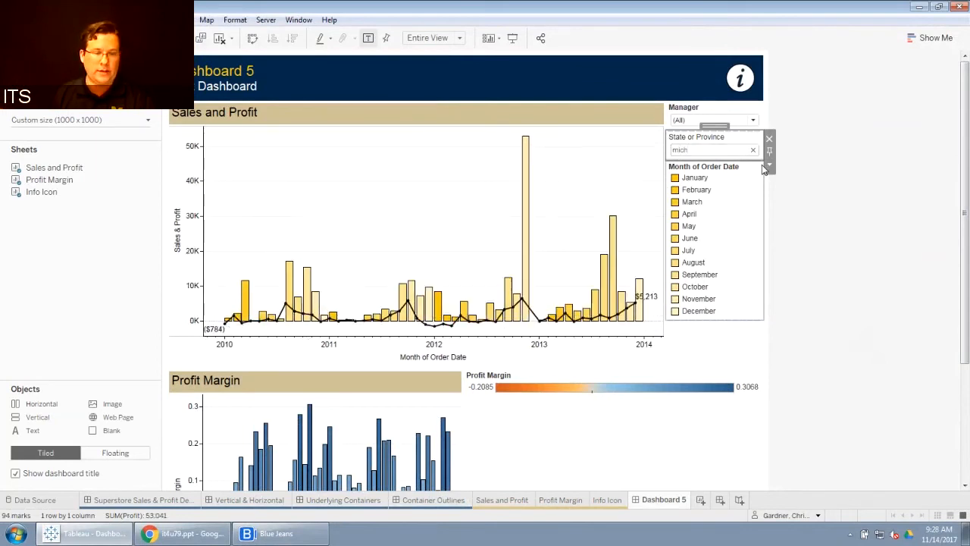
# Step: Change the State or Province filter to a Multiple Values (dropdown) display
pyautogui.click(770, 166)
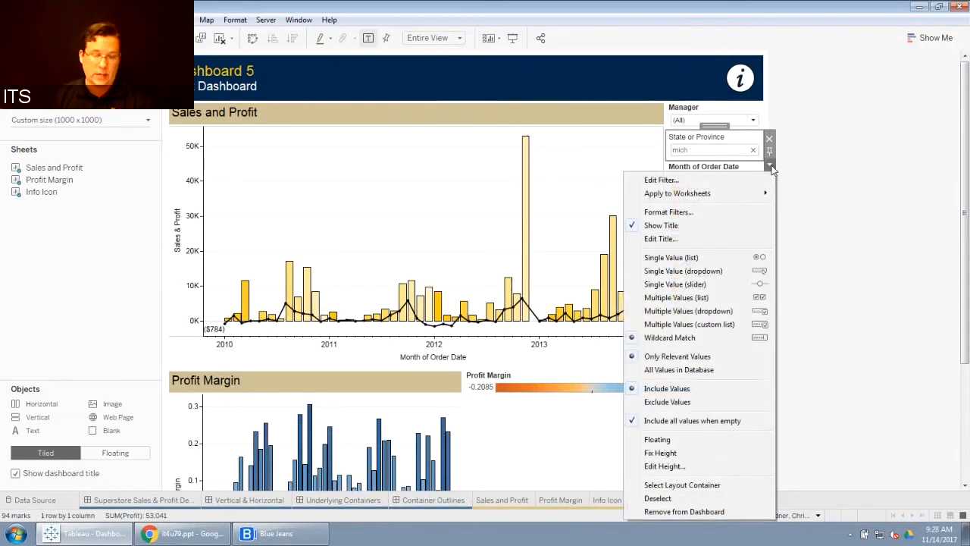
pyautogui.click(686, 311)
pyautogui.click(752, 150)
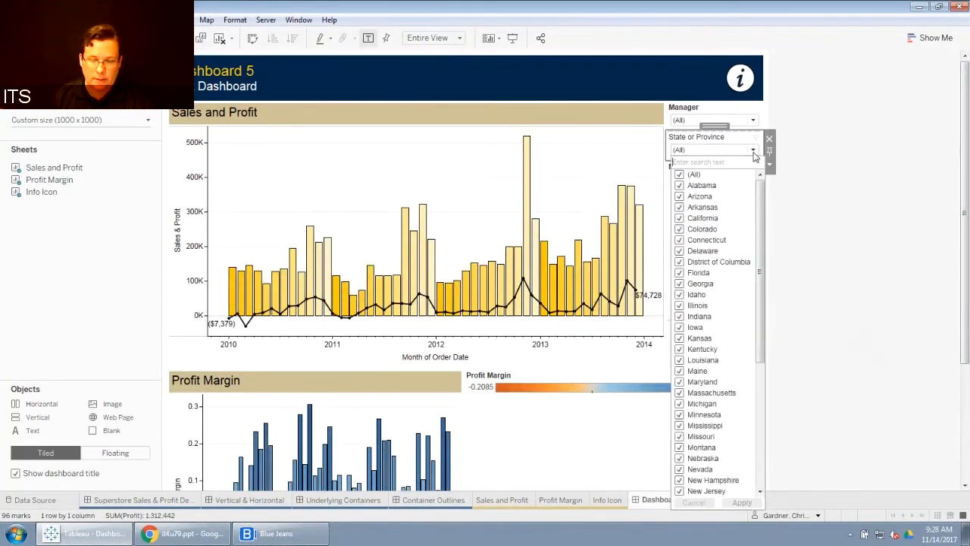
pyautogui.moveTo(760, 196); pyautogui.dragTo(760, 261)
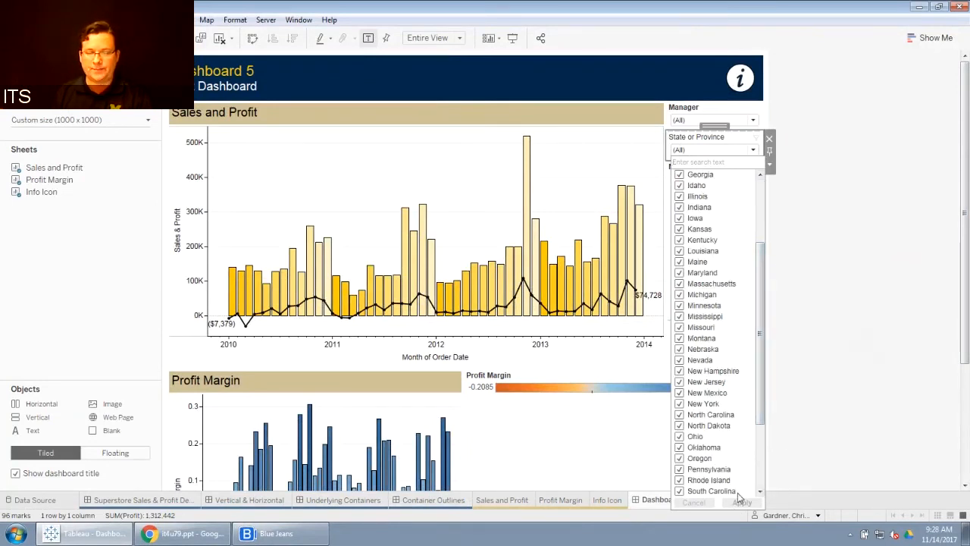
pyautogui.click(845, 296)
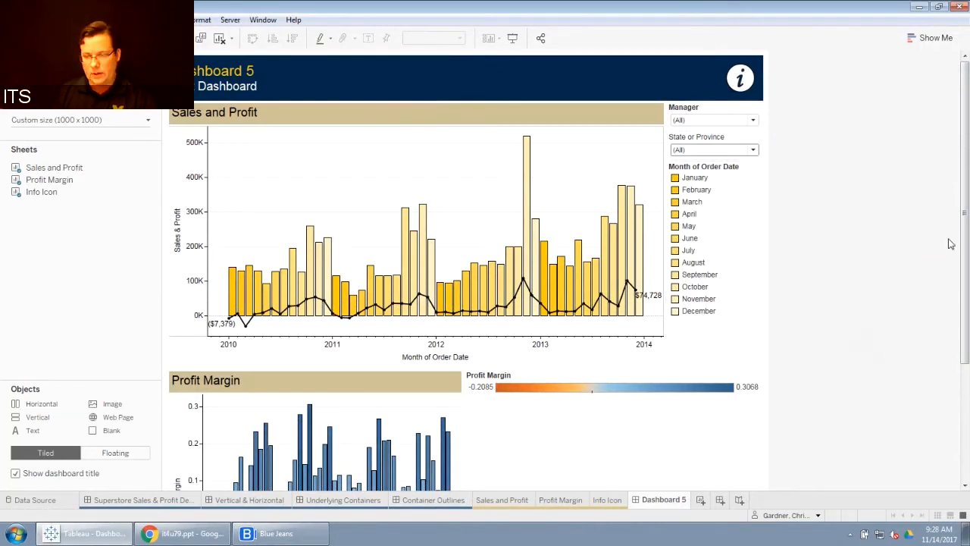
# Step: Widen the Profit Margin chart so its color legend sits in a narrow column aligned with the filters
pyautogui.moveTo(961, 307); pyautogui.dragTo(967, 362)
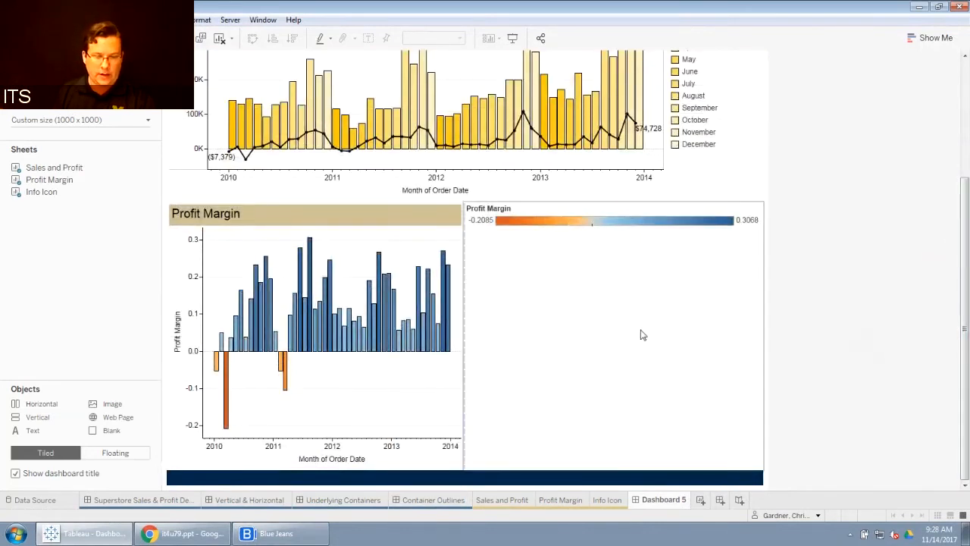
pyautogui.click(559, 336)
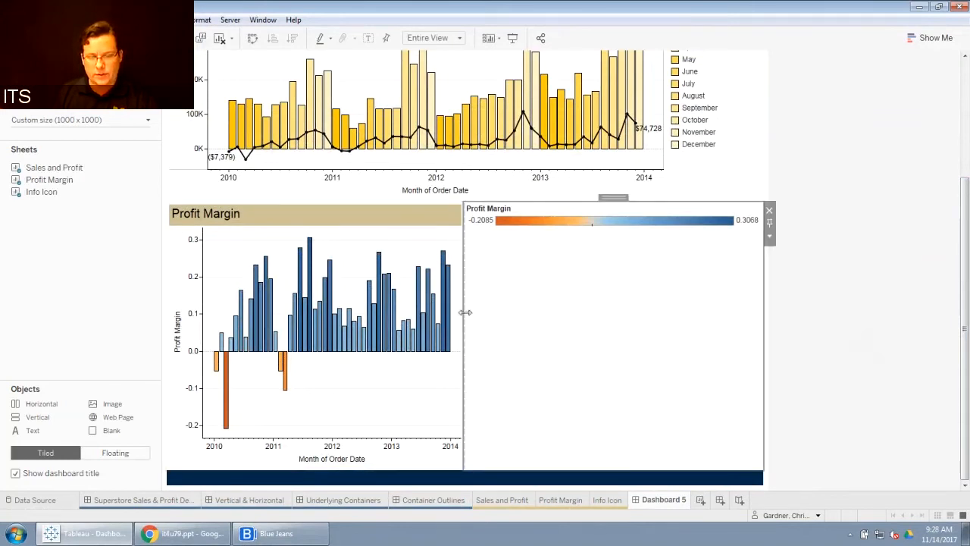
pyautogui.moveTo(465, 313); pyautogui.dragTo(560, 320)
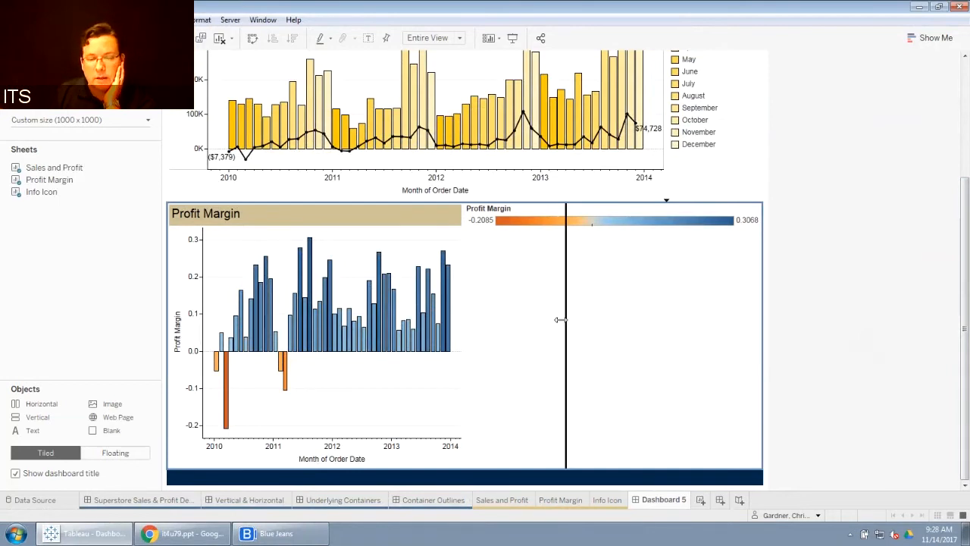
pyautogui.moveTo(560, 320); pyautogui.dragTo(665, 266)
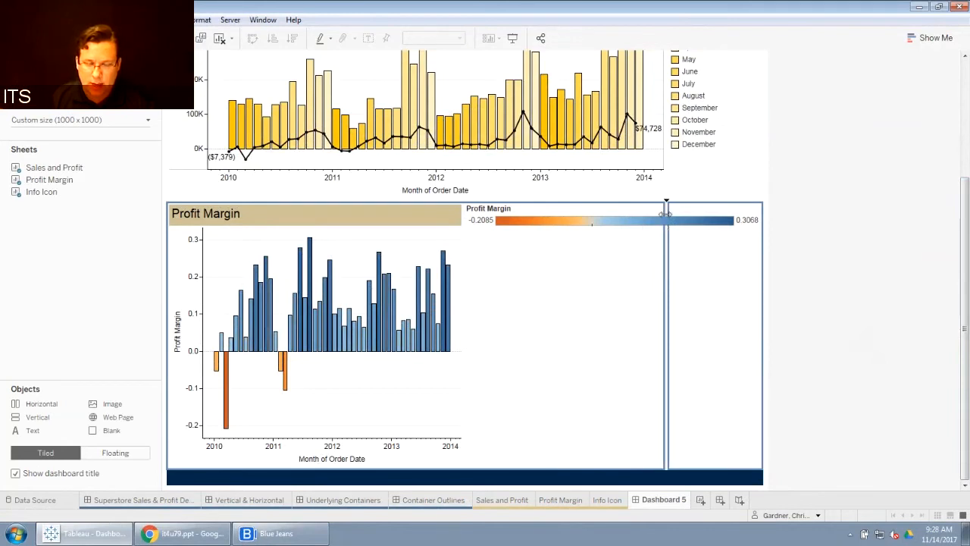
pyautogui.moveTo(664, 214); pyautogui.dragTo(672, 250)
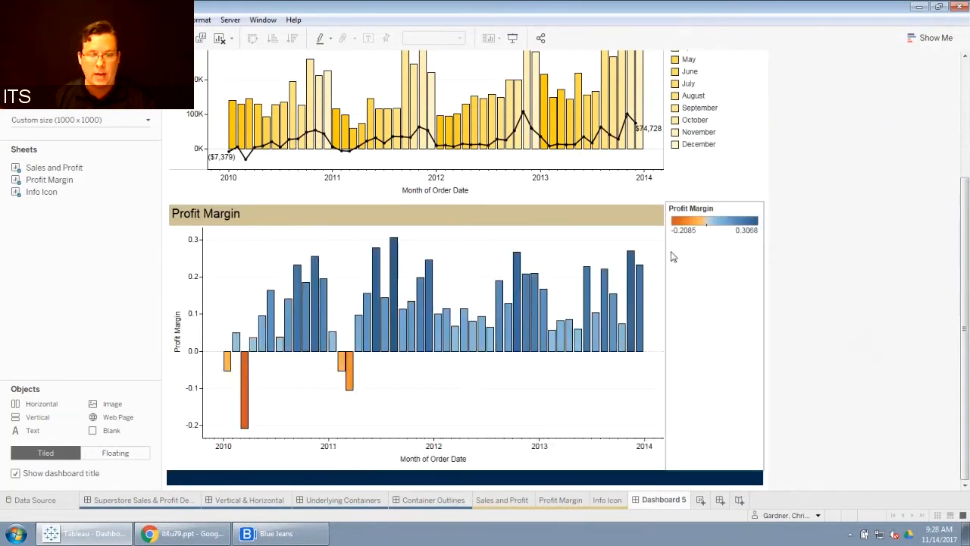
# Step: Add a Vertical layout container directly beneath the Manager filter in the right-hand column
pyautogui.moveTo(965, 256); pyautogui.dragTo(968, 115)
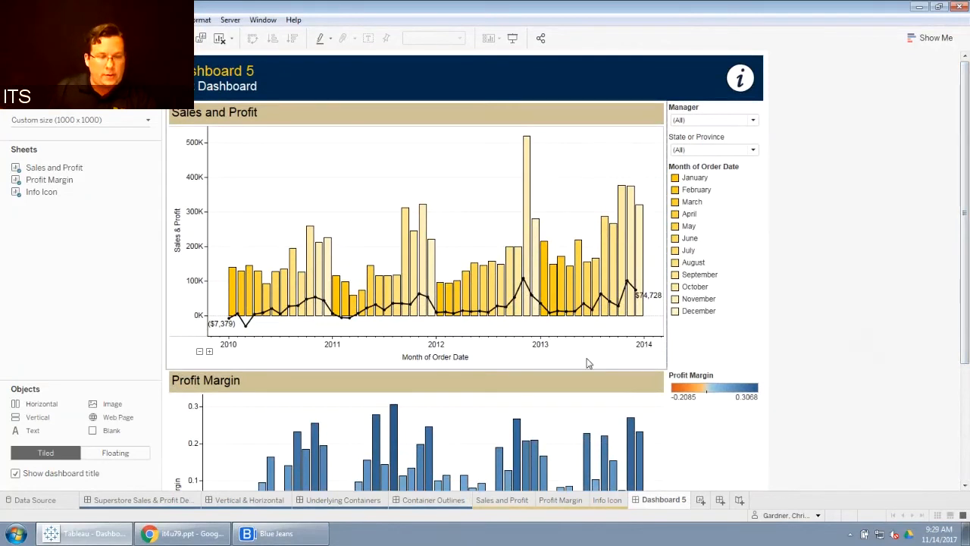
pyautogui.click(108, 62)
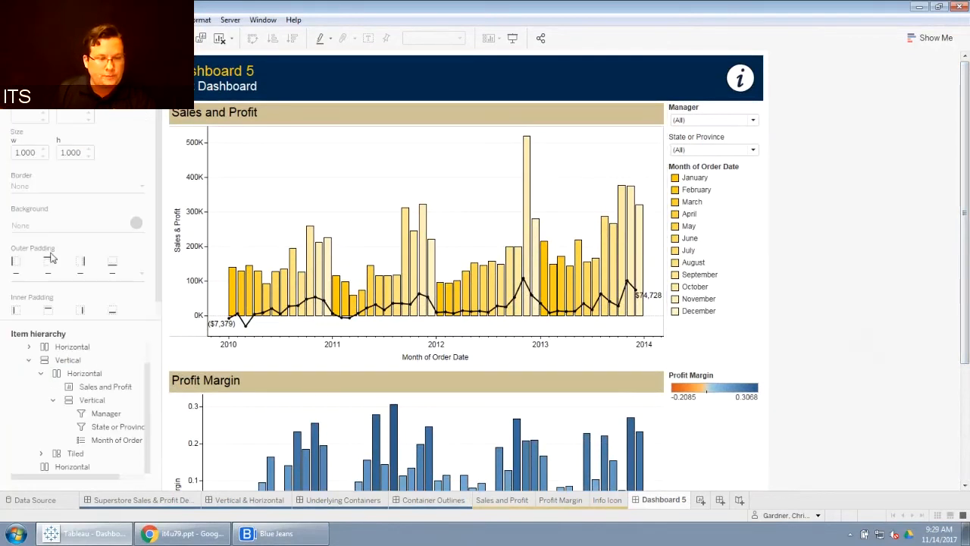
pyautogui.click(38, 62)
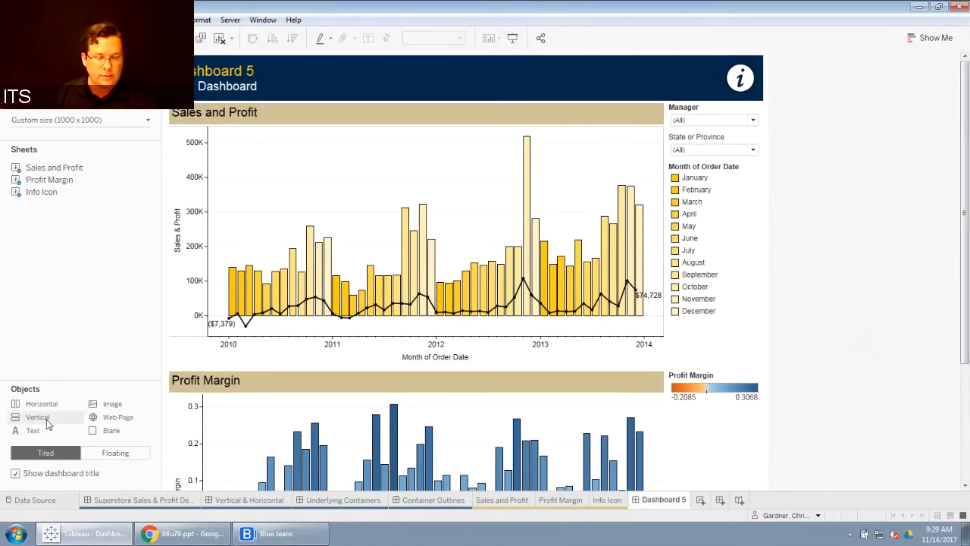
pyautogui.moveTo(36, 423); pyautogui.dragTo(699, 145)
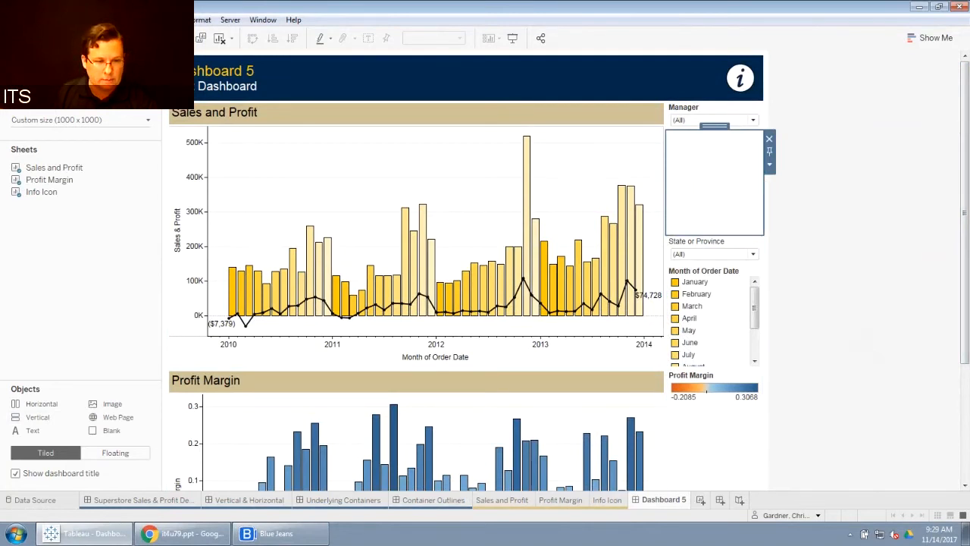
# Step: Give the new vertical container a light blue background and a solid line border
pyautogui.click(101, 60)
pyautogui.click(136, 222)
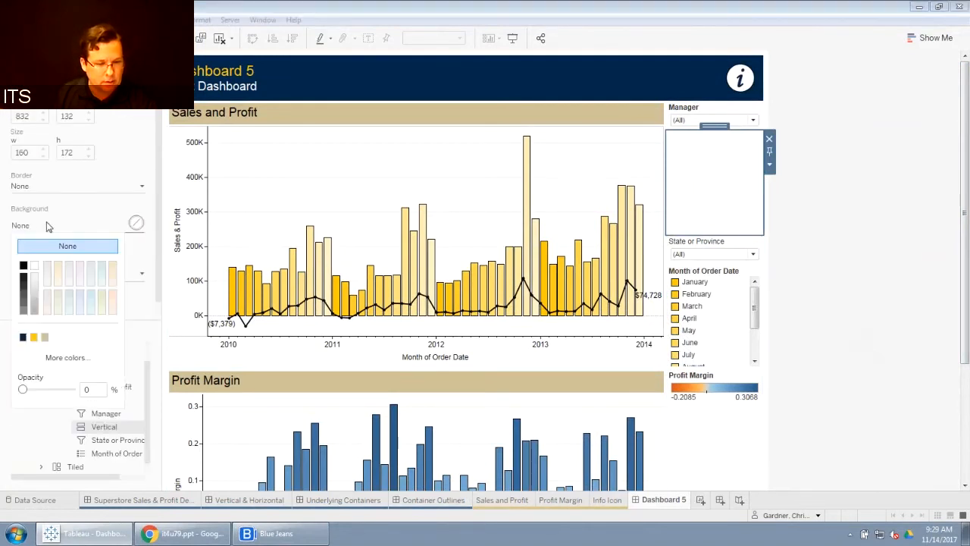
pyautogui.click(80, 311)
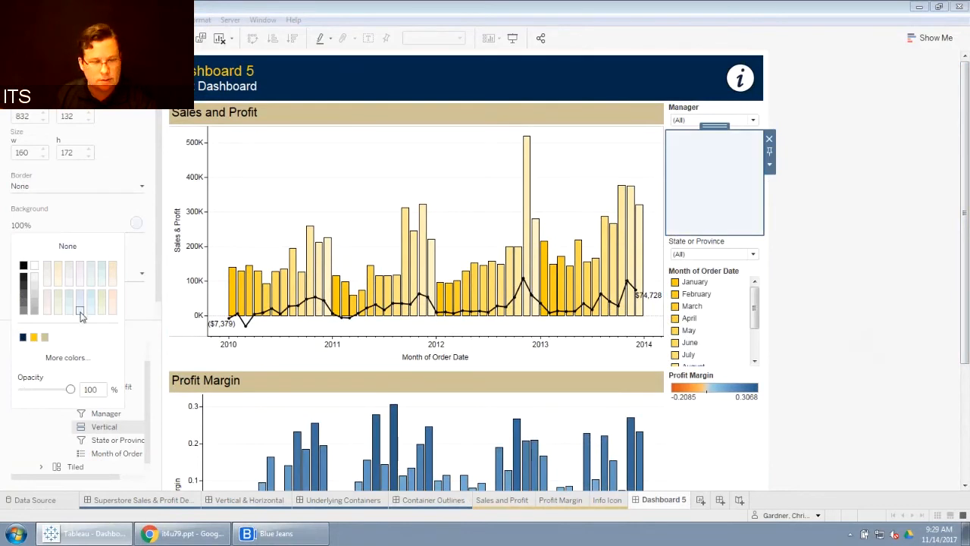
pyautogui.click(72, 187)
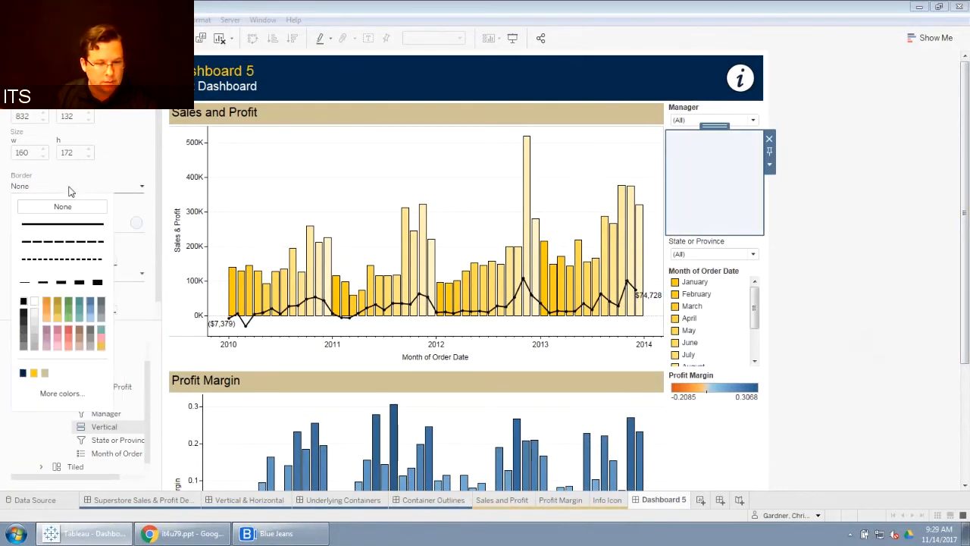
pyautogui.click(47, 225)
pyautogui.click(804, 144)
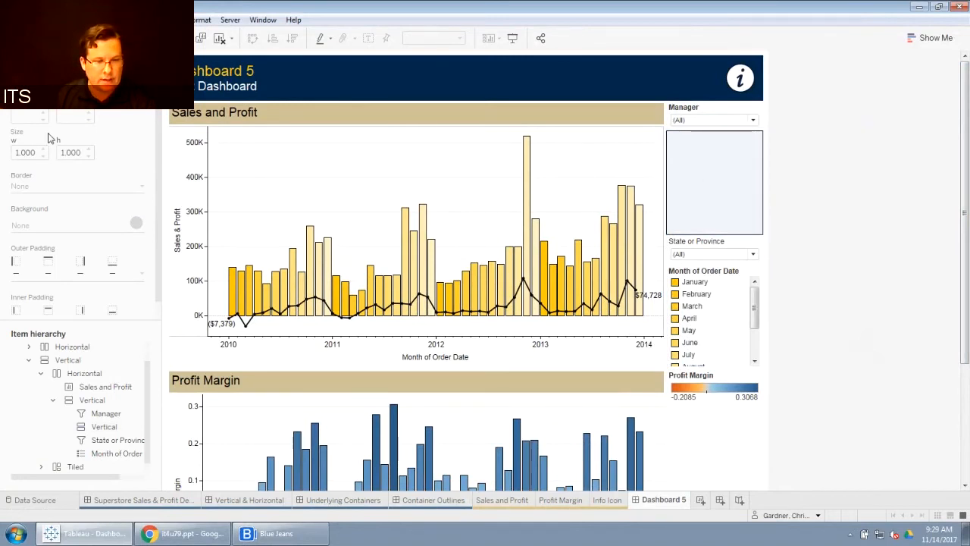
# Step: Place a Blank object inside the new vertical container
pyautogui.click(29, 61)
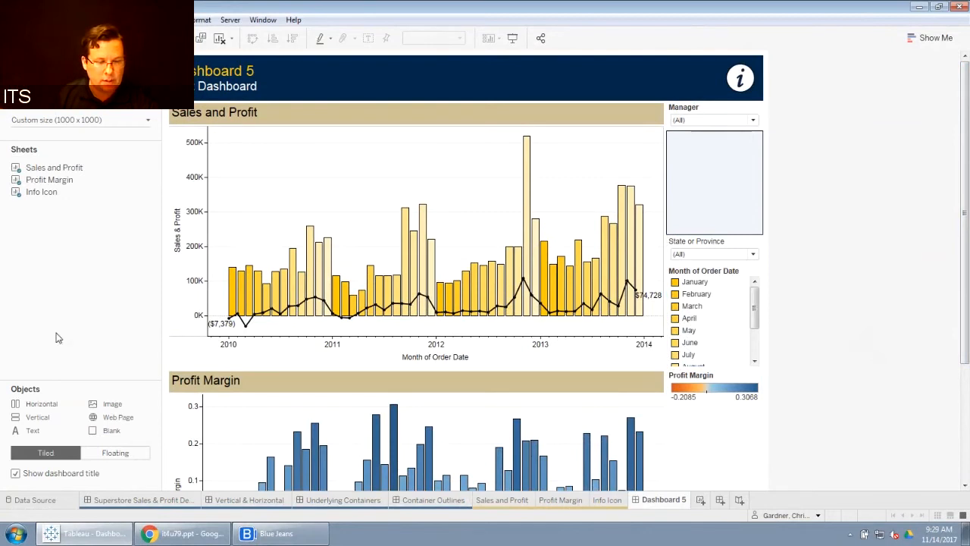
pyautogui.moveTo(110, 431); pyautogui.dragTo(698, 190)
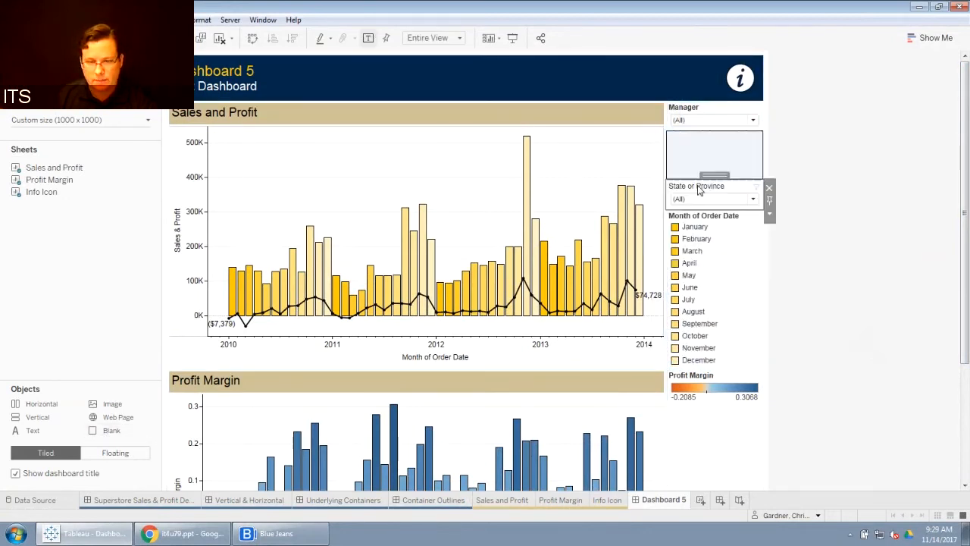
pyautogui.click(83, 62)
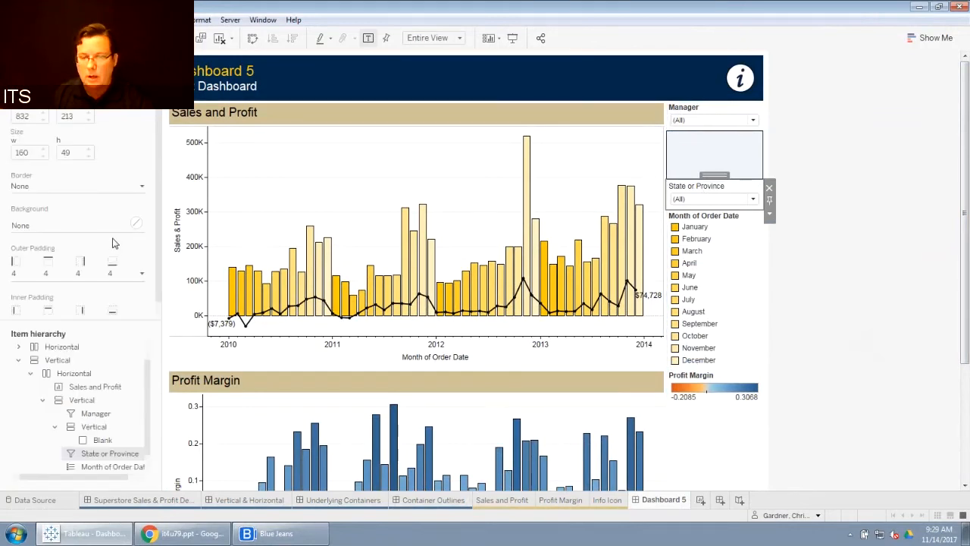
# Step: Move the Manager filter into the new vertical container below the blank object, then select its parent container
pyautogui.click(718, 116)
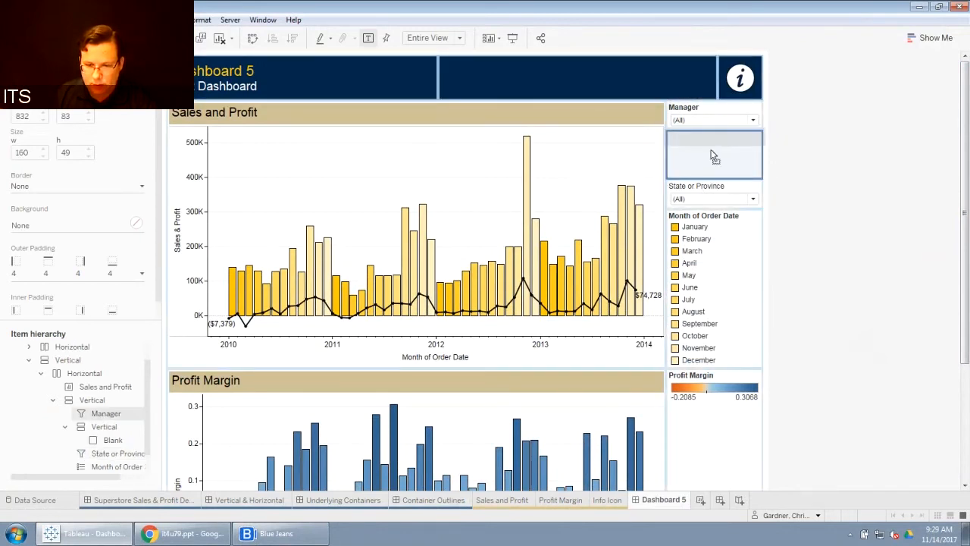
pyautogui.moveTo(712, 155); pyautogui.dragTo(714, 168)
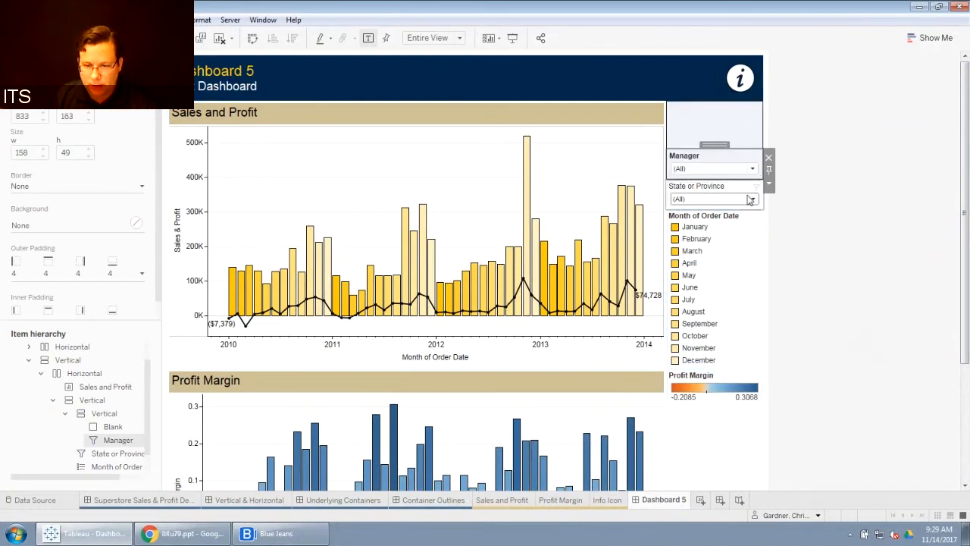
pyautogui.click(715, 180)
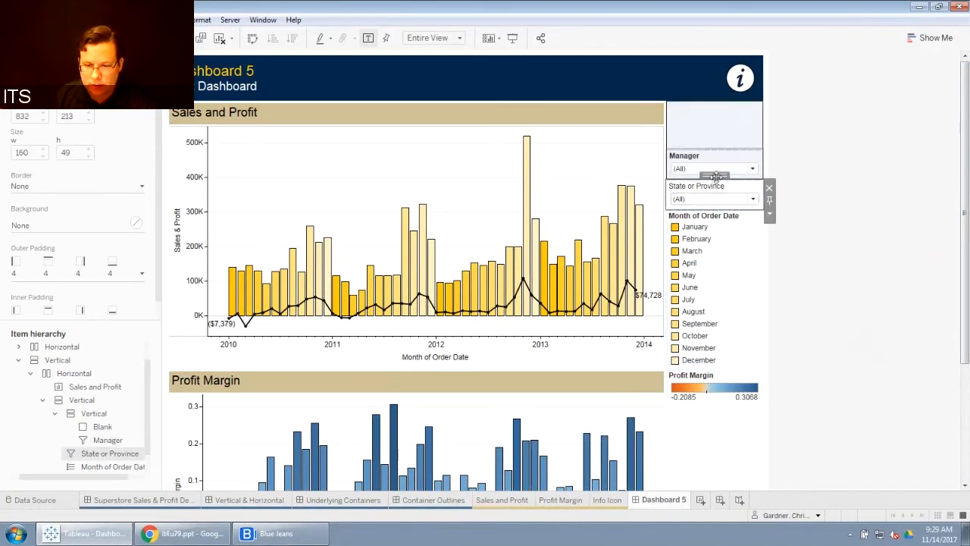
pyautogui.doubleClick(715, 176)
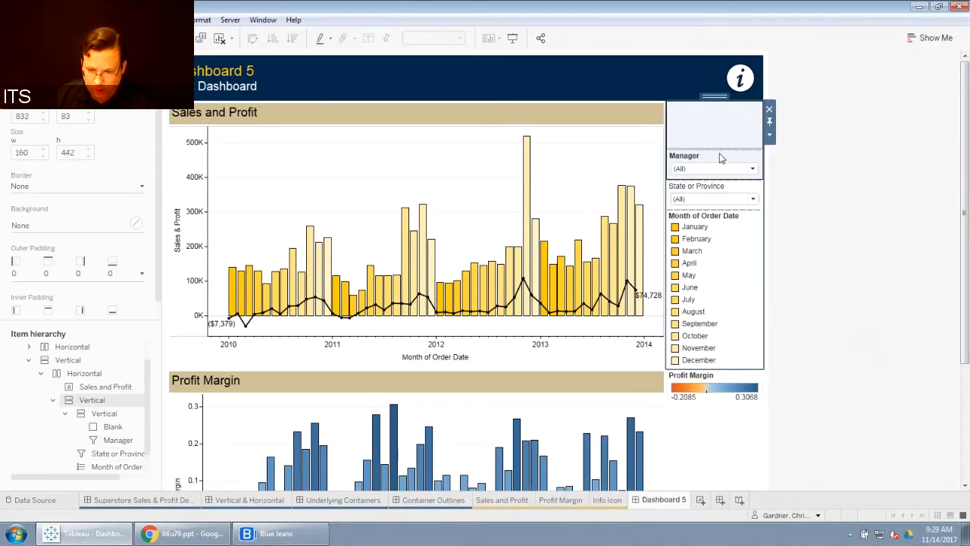
# Step: Move the State or Province filter into the new vertical container above the Manager filter
pyautogui.click(715, 186)
pyautogui.moveTo(715, 182); pyautogui.dragTo(717, 144)
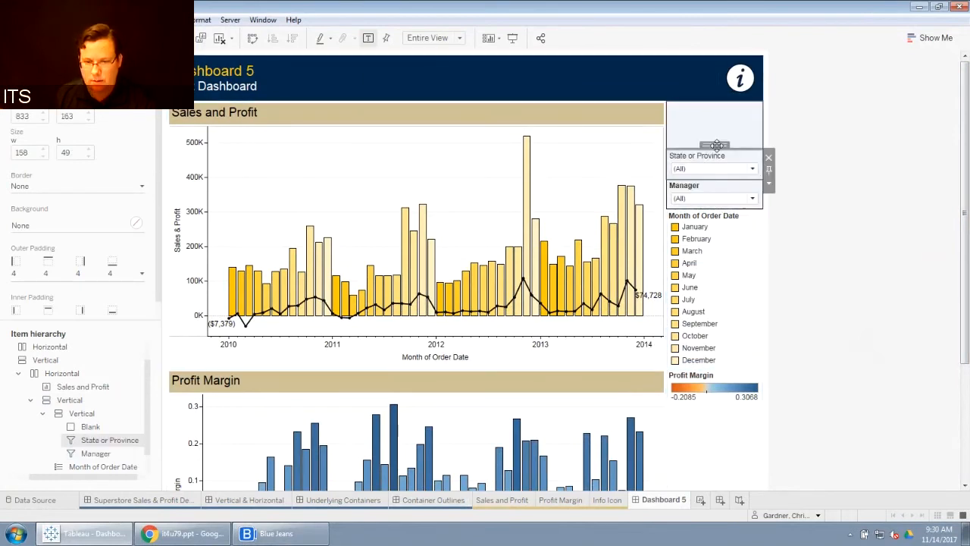
pyautogui.click(741, 239)
pyautogui.click(829, 220)
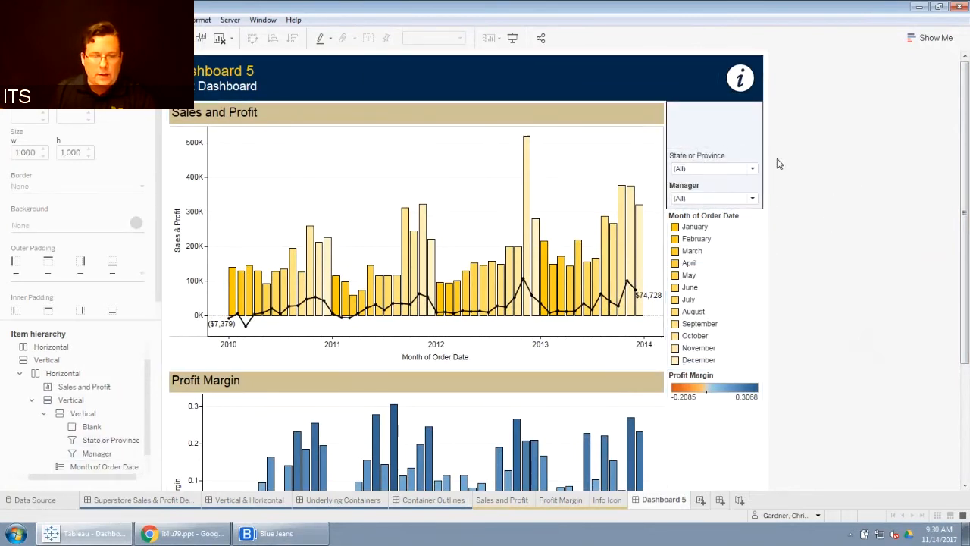
pyautogui.click(31, 59)
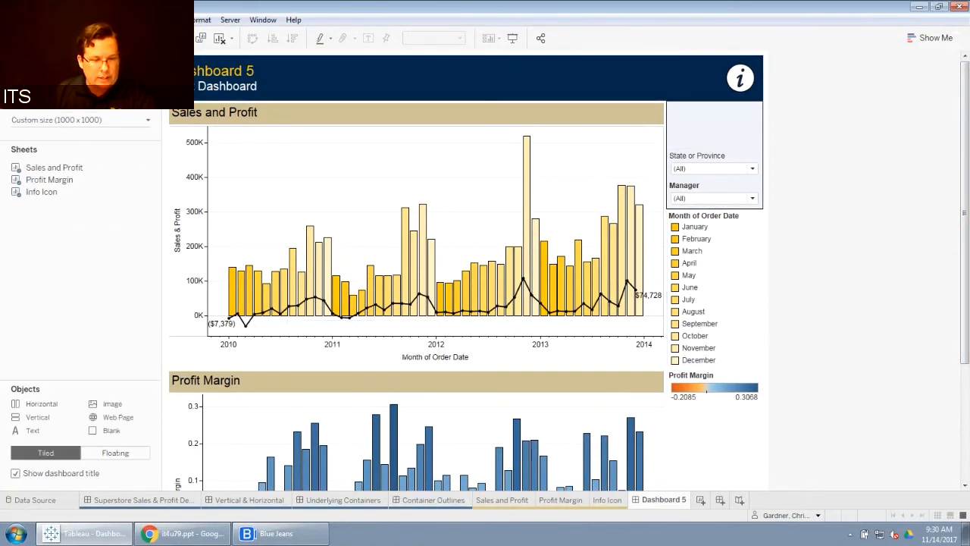
pyautogui.moveTo(33, 429); pyautogui.dragTo(664, 176)
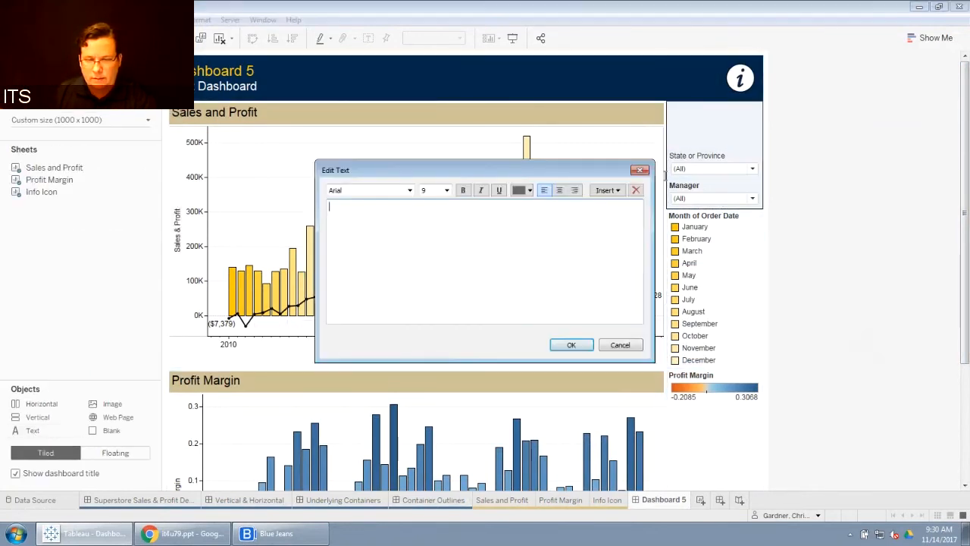
pyautogui.click(620, 345)
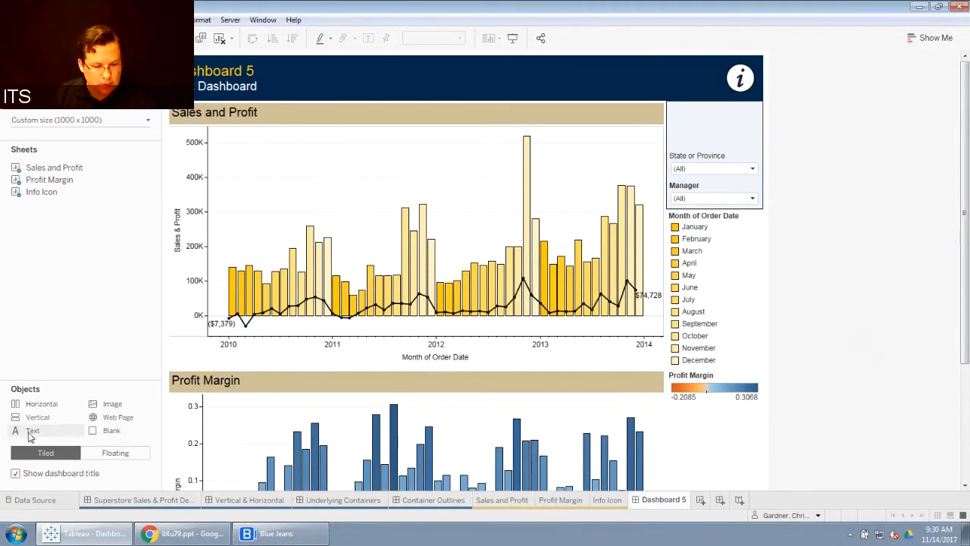
# Step: Add a Text object at the top of the filter container reading "Interactive Filter"
pyautogui.moveTo(30, 436); pyautogui.dragTo(699, 145)
pyautogui.write('Interactive ')
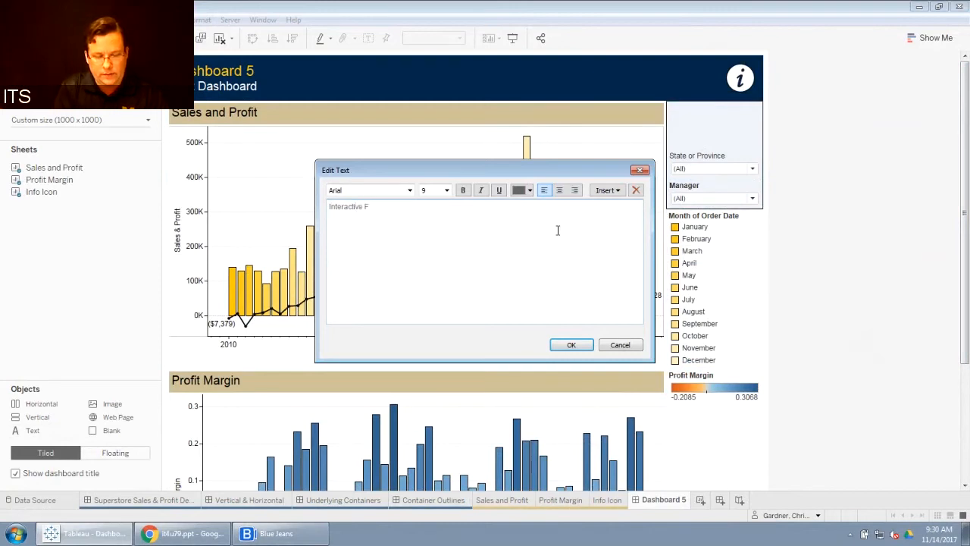
pyautogui.write('Filter')
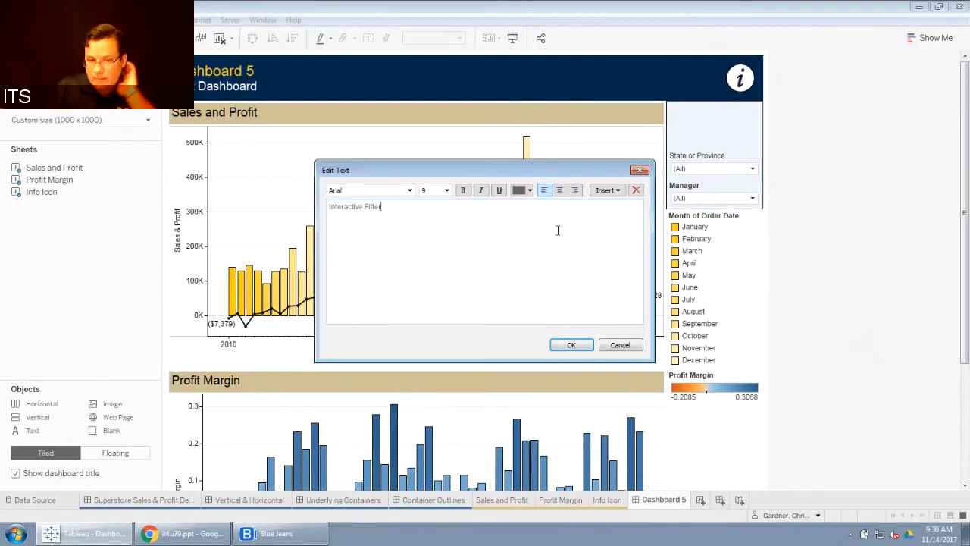
# Step: Format the text object's text as black, bold and 11 point
pyautogui.moveTo(407, 206); pyautogui.dragTo(328, 206)
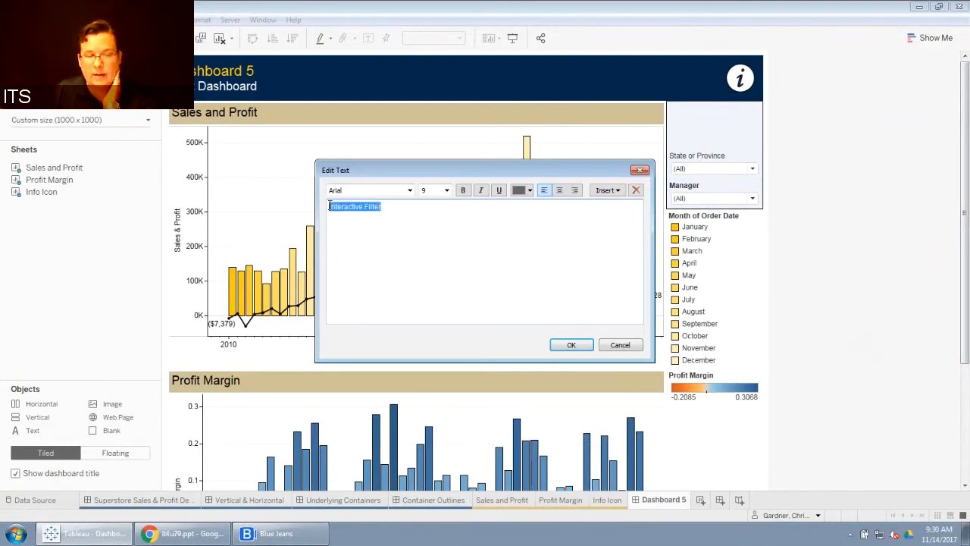
pyautogui.click(531, 190)
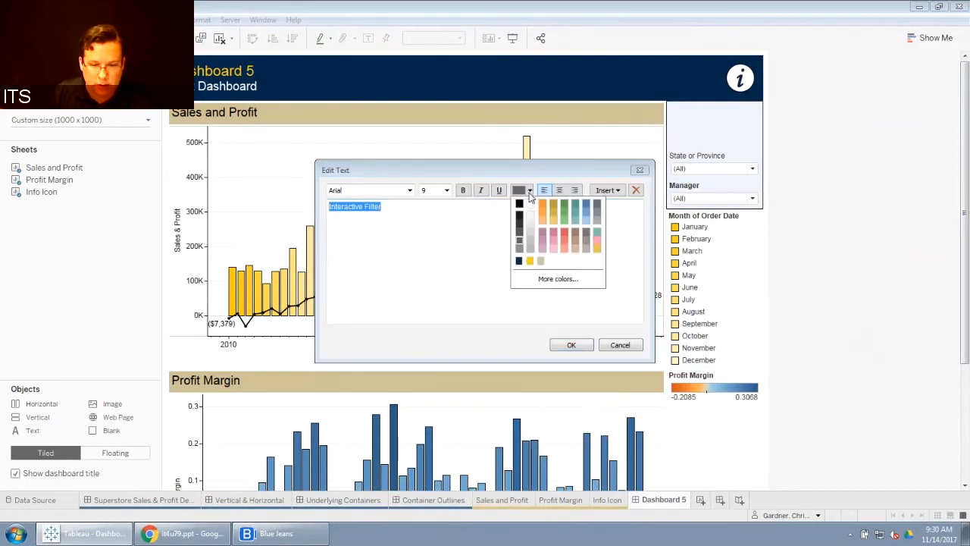
pyautogui.click(521, 202)
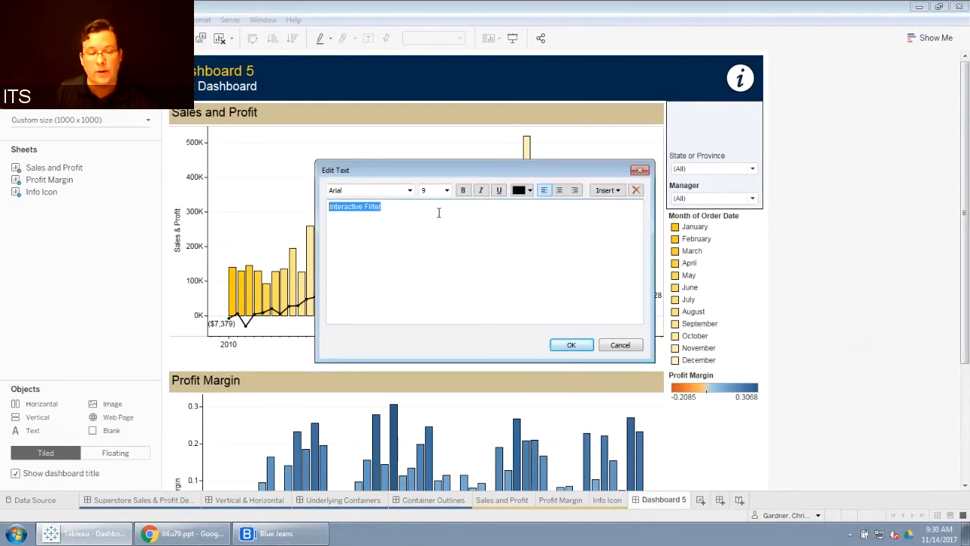
pyautogui.click(446, 190)
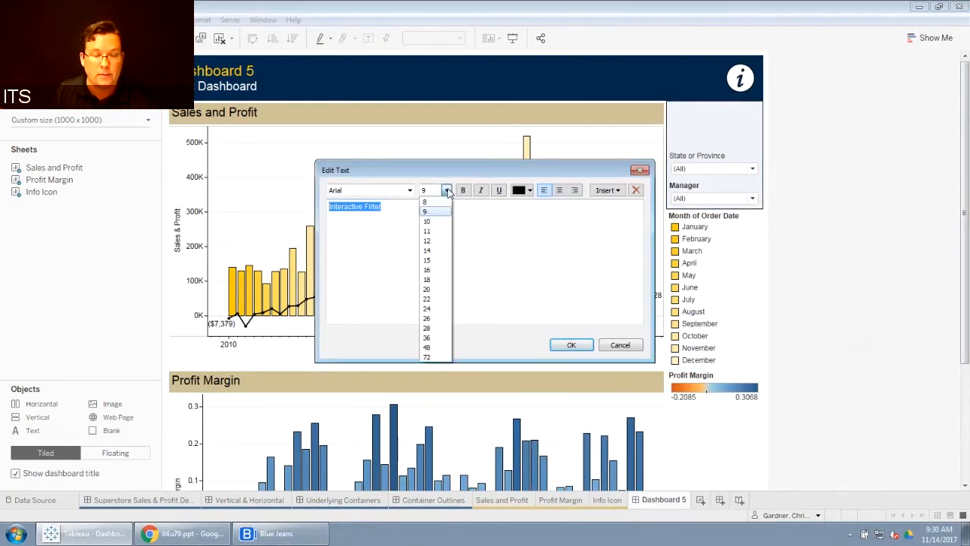
pyautogui.click(434, 222)
pyautogui.click(463, 190)
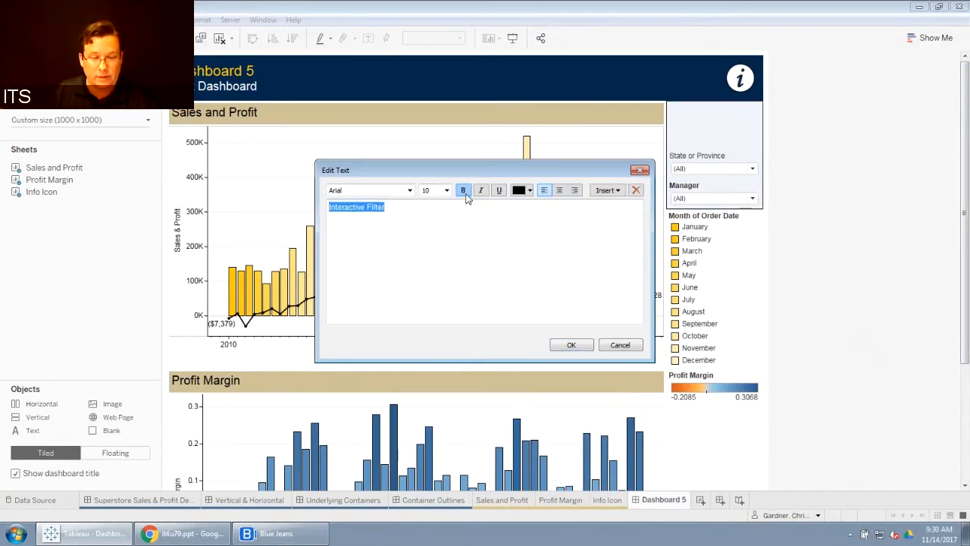
pyautogui.click(446, 190)
pyautogui.click(428, 230)
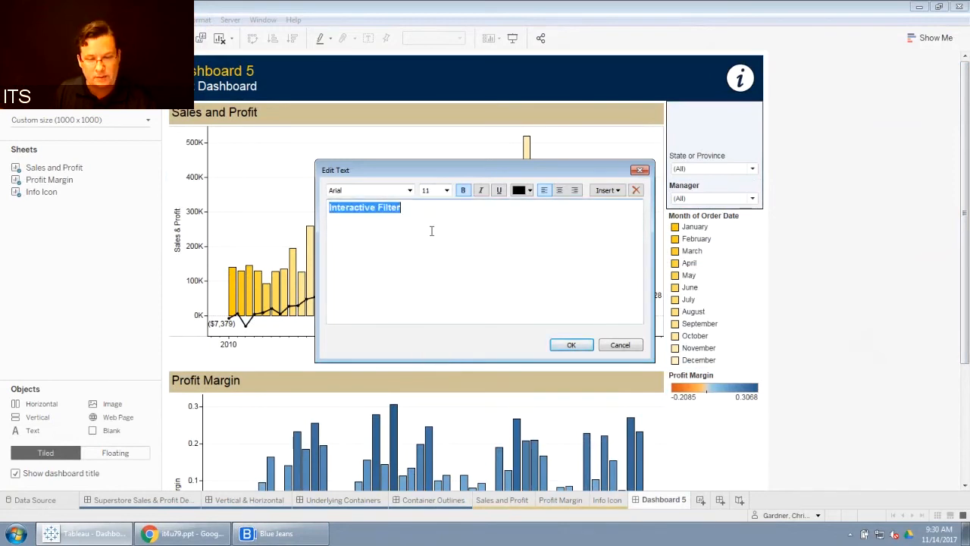
pyautogui.click(570, 346)
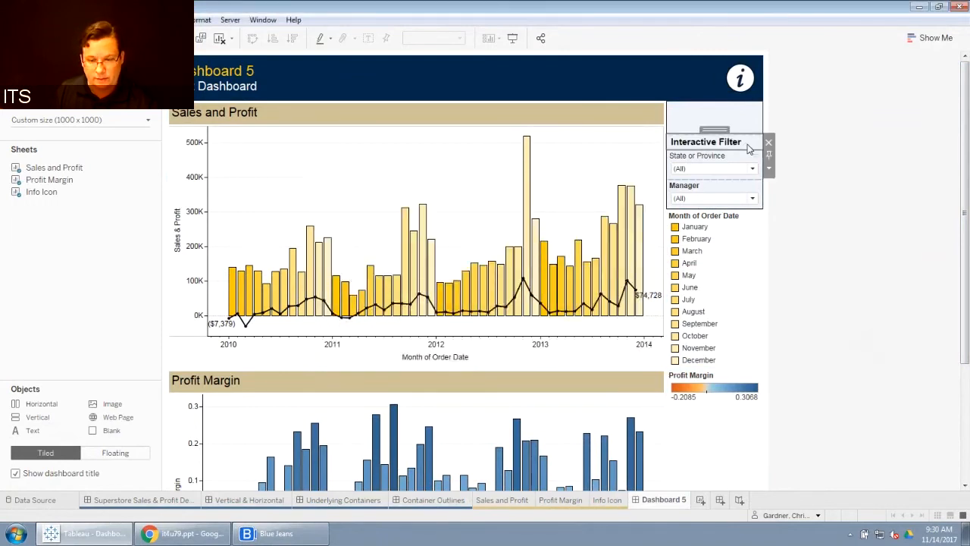
# Step: Change the text object's wording to "Interactive Filters"
pyautogui.doubleClick(704, 142)
pyautogui.click(479, 208)
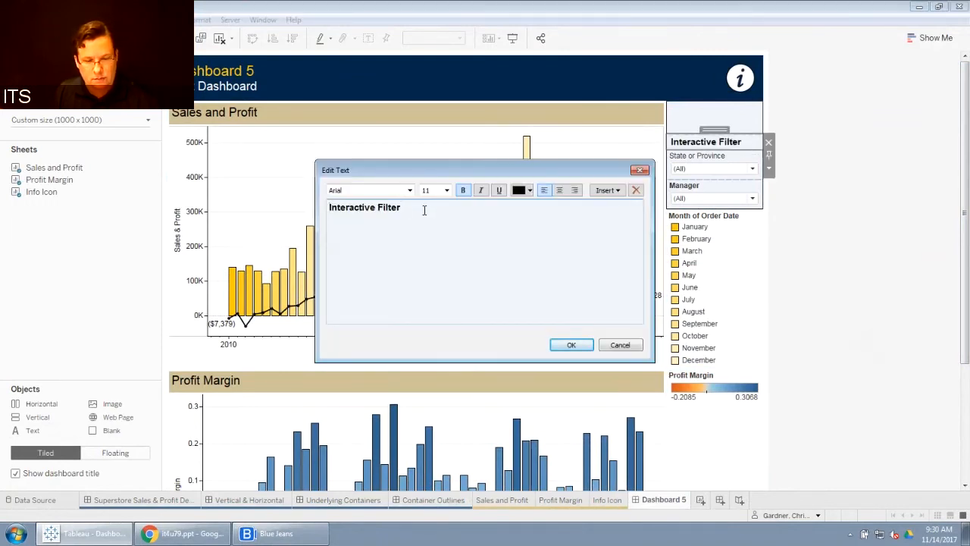
pyautogui.write('s')
pyautogui.click(568, 345)
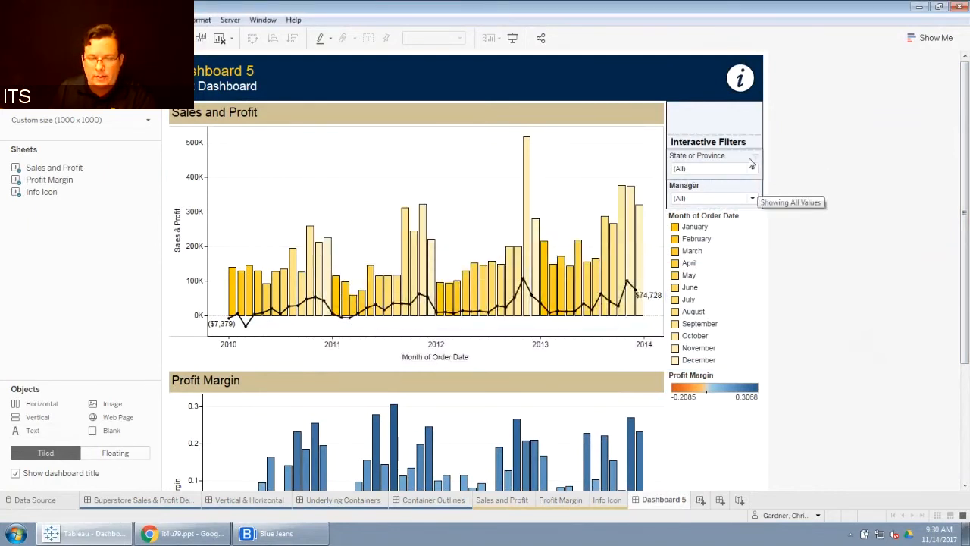
# Step: Remove the blank object from the top of the filter container
pyautogui.click(732, 123)
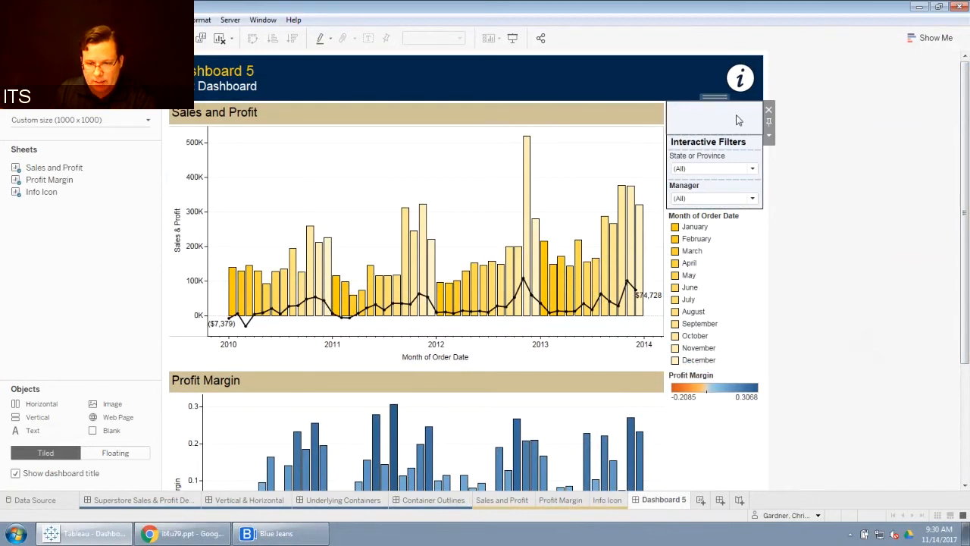
pyautogui.click(770, 111)
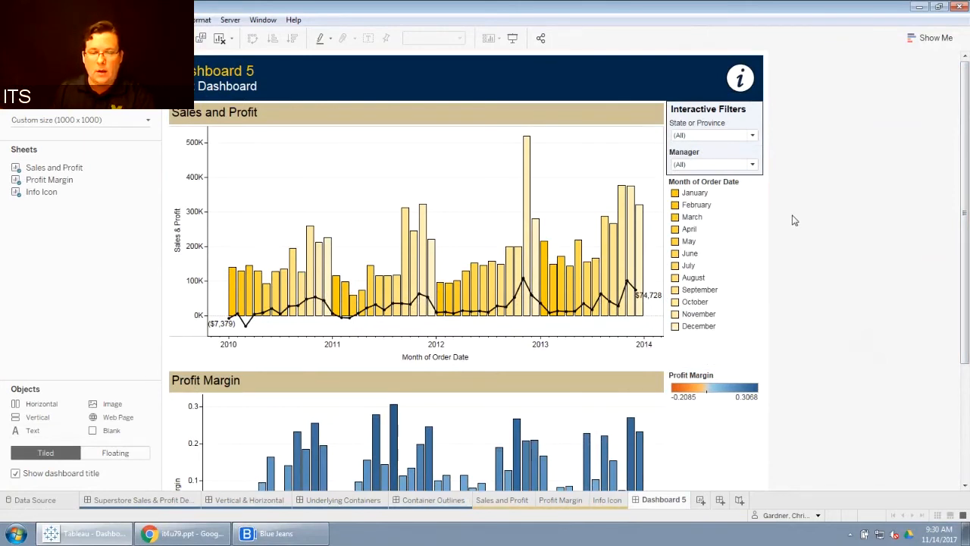
# Step: Make the State or Province filter title bold
pyautogui.click(703, 130)
pyautogui.doubleClick(703, 130)
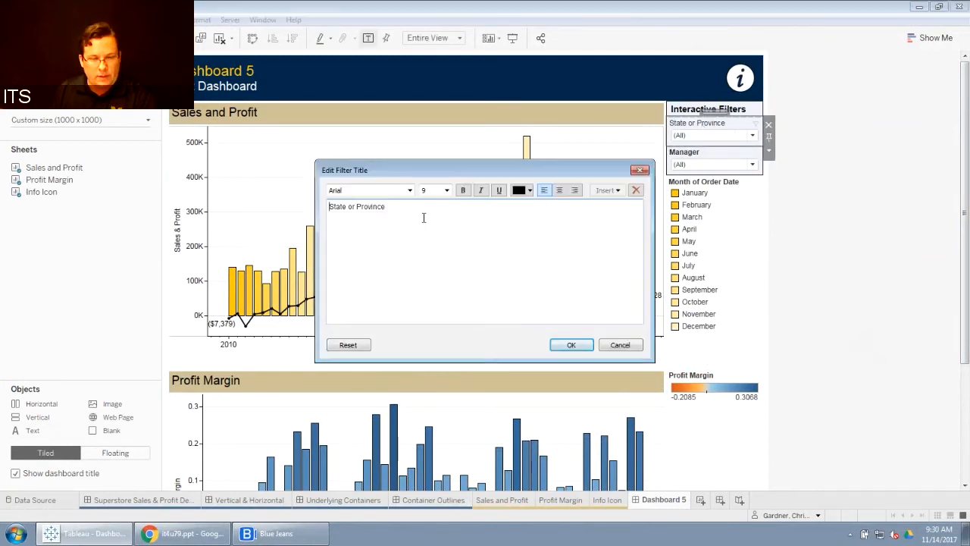
pyautogui.moveTo(409, 213); pyautogui.dragTo(331, 208)
pyautogui.click(463, 190)
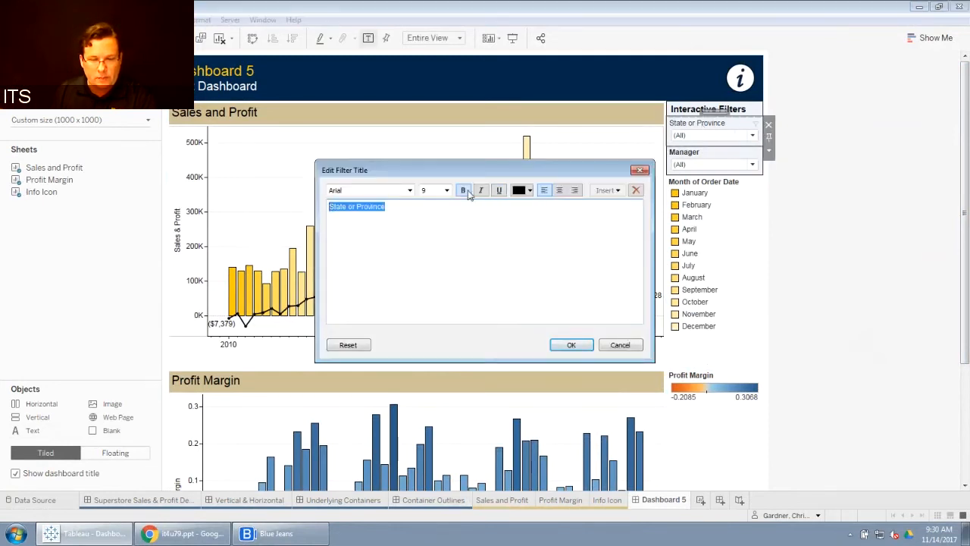
pyautogui.click(531, 191)
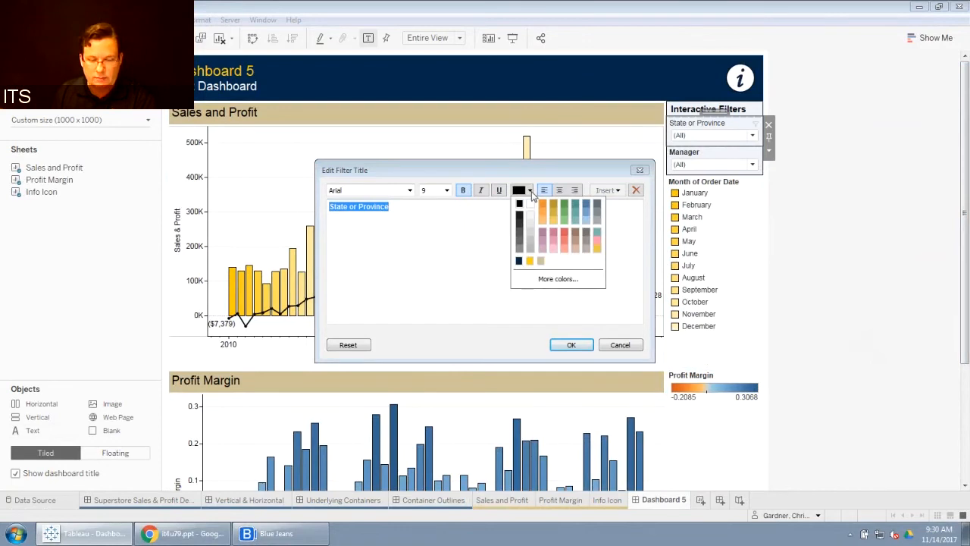
pyautogui.click(556, 282)
pyautogui.click(571, 344)
pyautogui.click(813, 204)
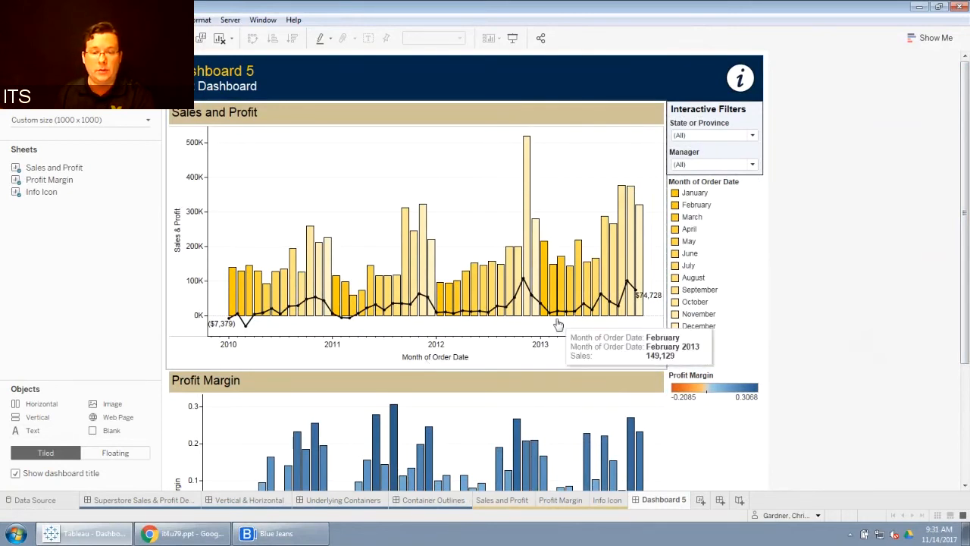
# Step: Apply the State or Province filter to the Profit Margin worksheet as well as Sales and Profit
pyautogui.click(714, 126)
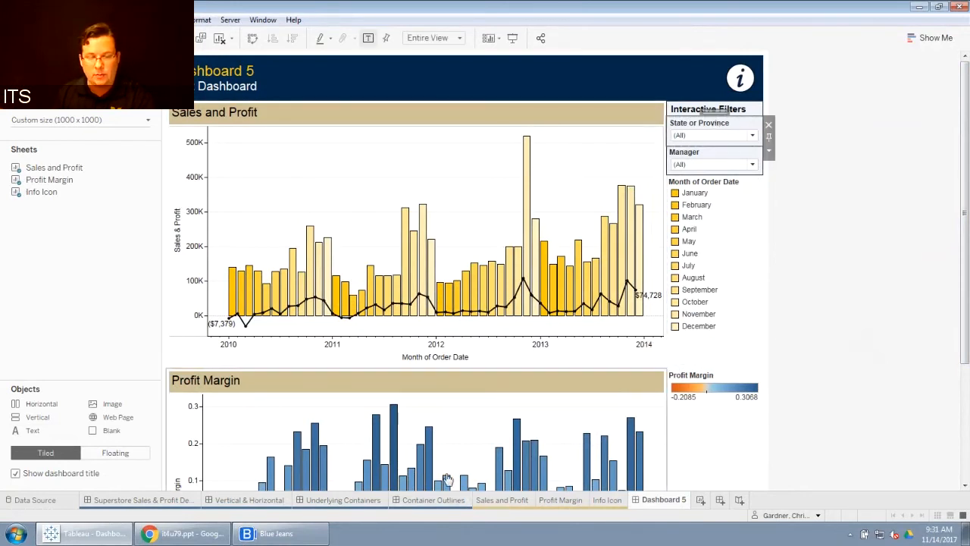
pyautogui.click(770, 151)
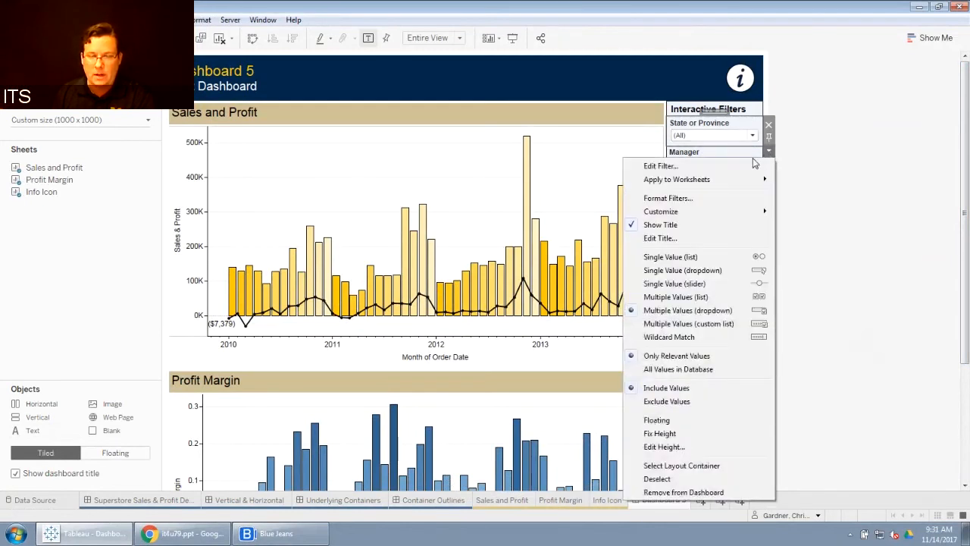
pyautogui.moveTo(731, 181)
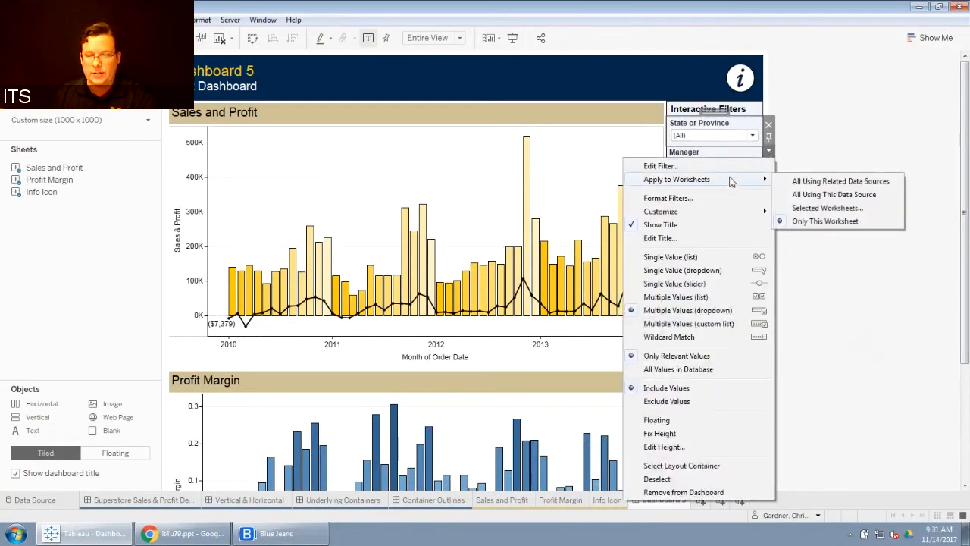
pyautogui.click(811, 209)
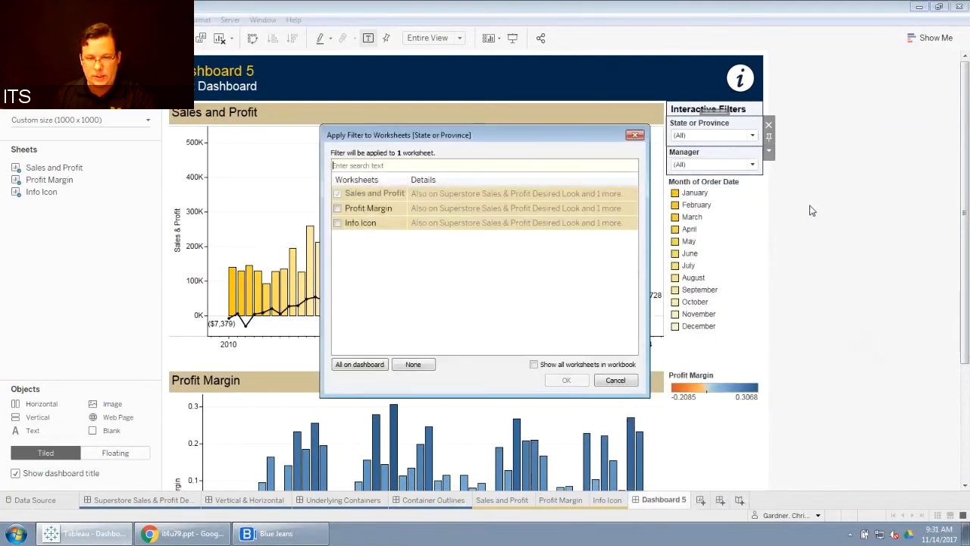
pyautogui.click(338, 208)
pyautogui.click(561, 380)
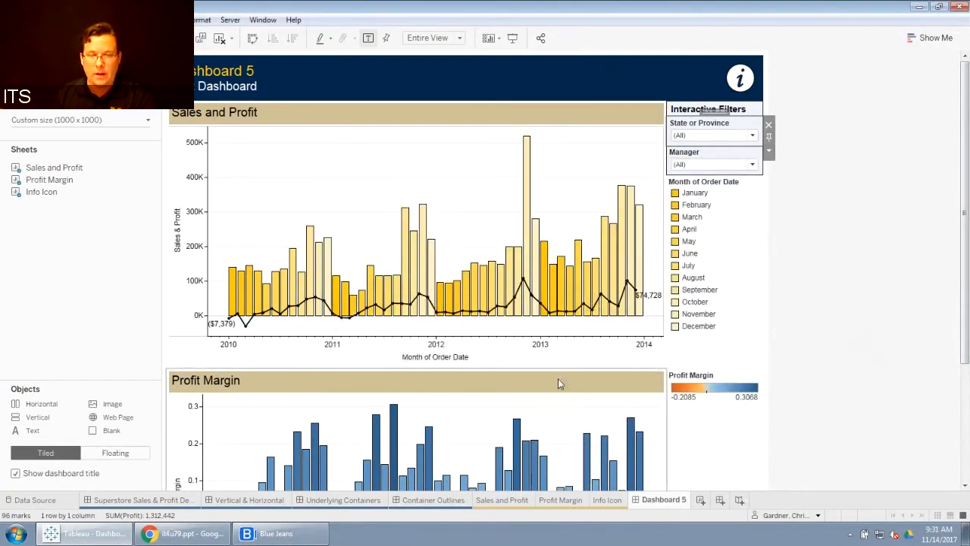
# Step: Test the State or Province filter by deselecting and reselecting Idaho, Indiana and Iowa
pyautogui.click(752, 135)
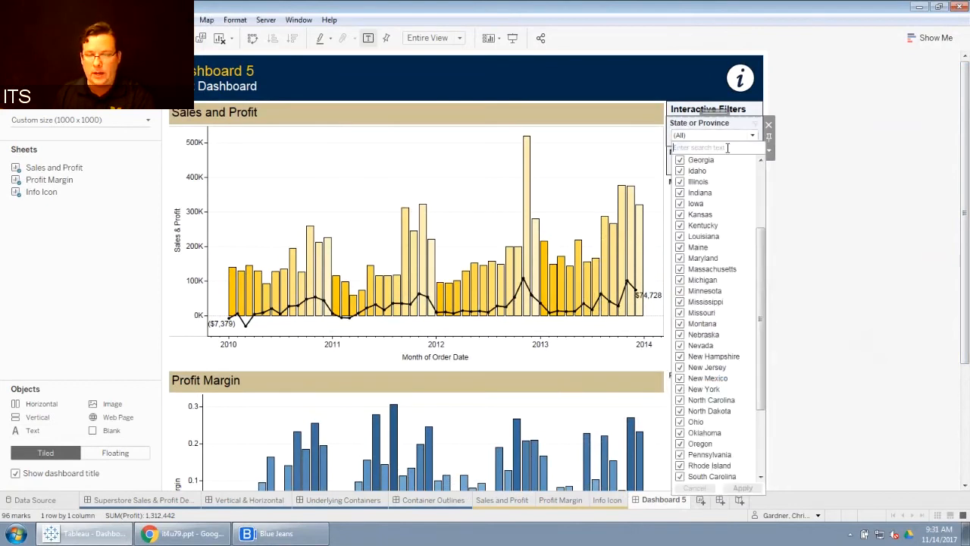
pyautogui.click(680, 171)
pyautogui.click(680, 192)
pyautogui.click(680, 203)
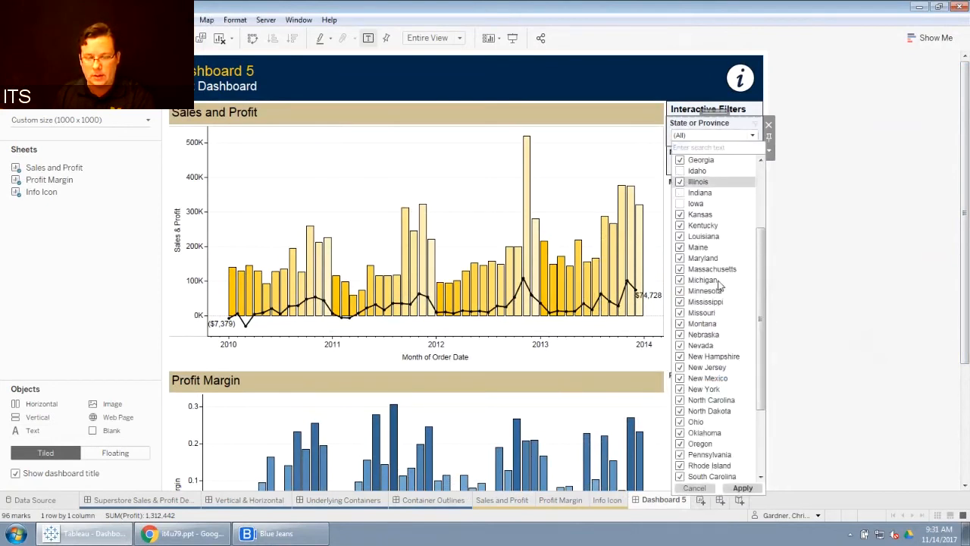
pyautogui.click(743, 488)
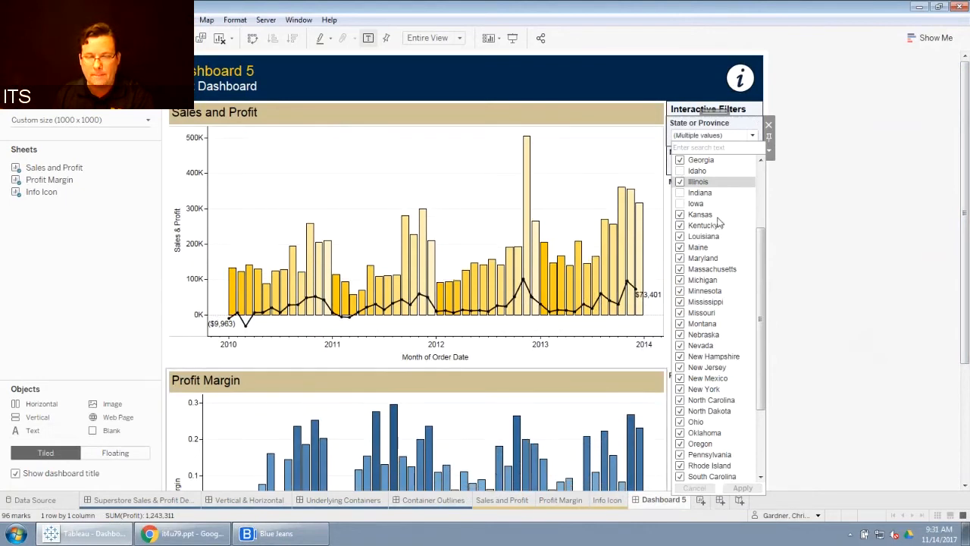
pyautogui.click(680, 170)
pyautogui.click(680, 193)
pyautogui.click(680, 203)
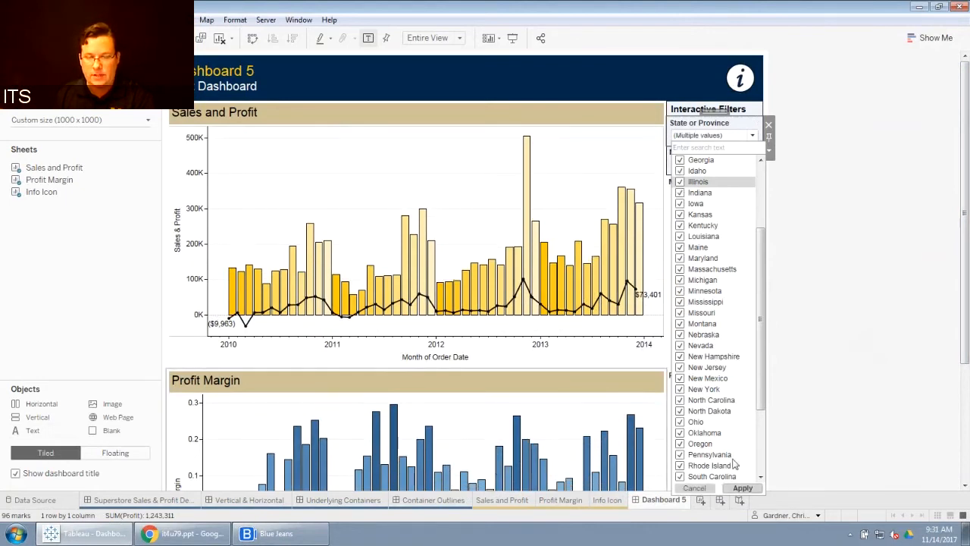
pyautogui.click(743, 488)
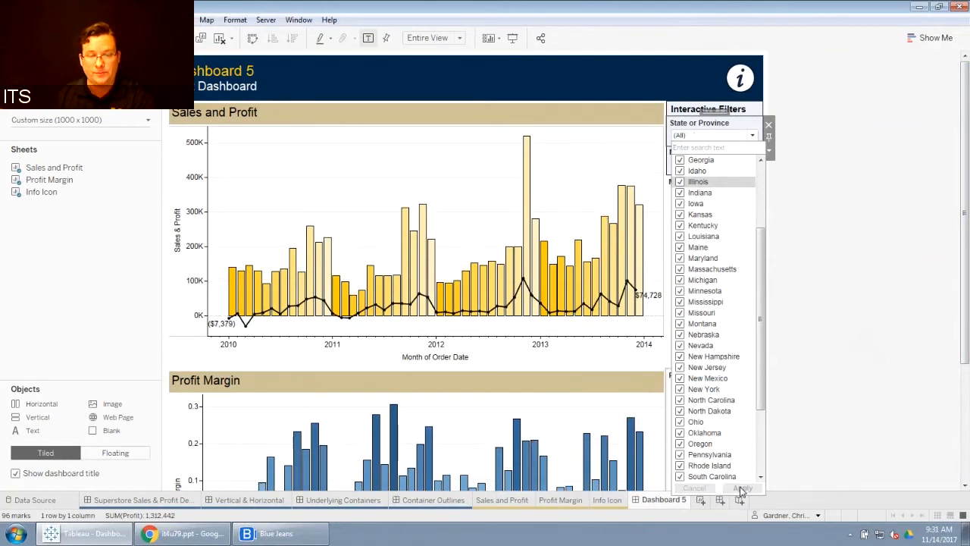
pyautogui.click(783, 342)
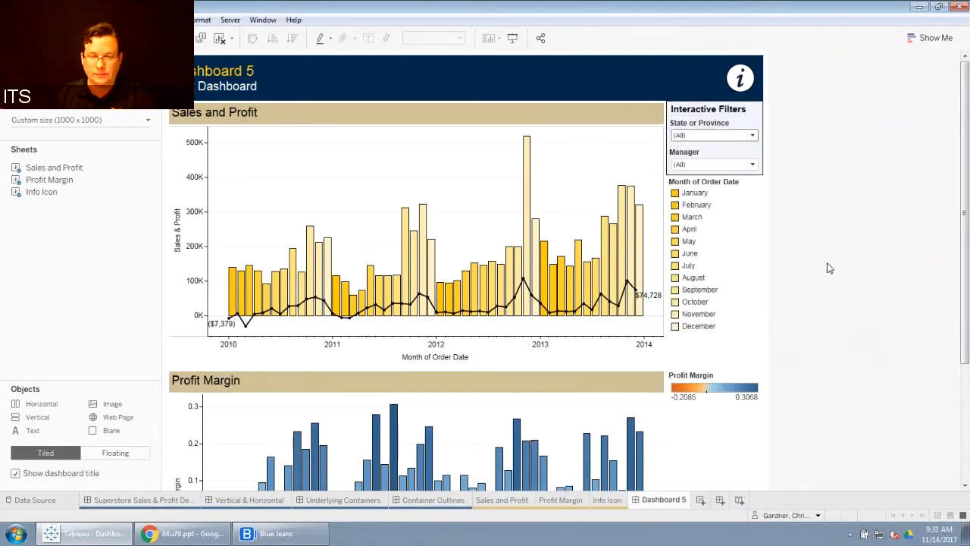
# Step: Review which worksheets the Manager filter is applied to, leaving the selection unchanged
pyautogui.click(734, 153)
pyautogui.click(771, 182)
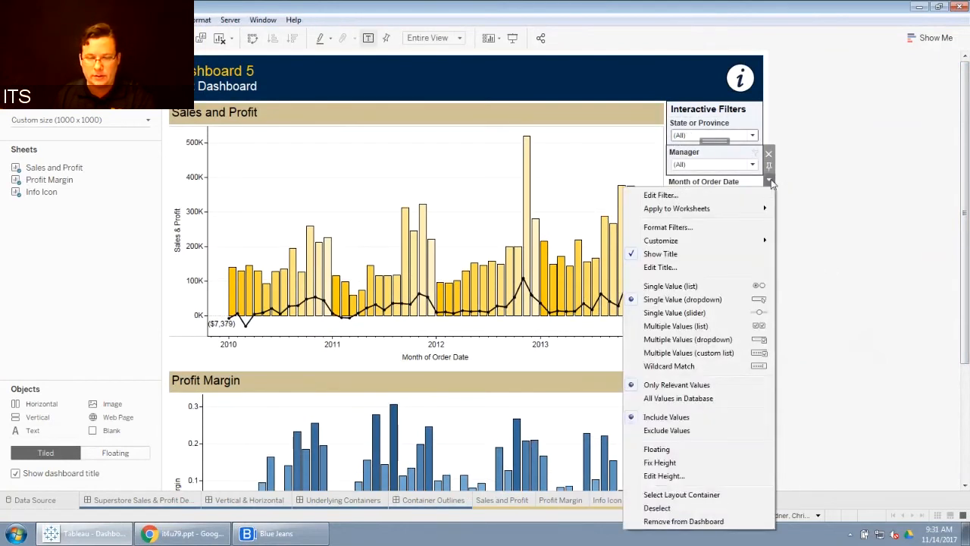
pyautogui.moveTo(747, 210)
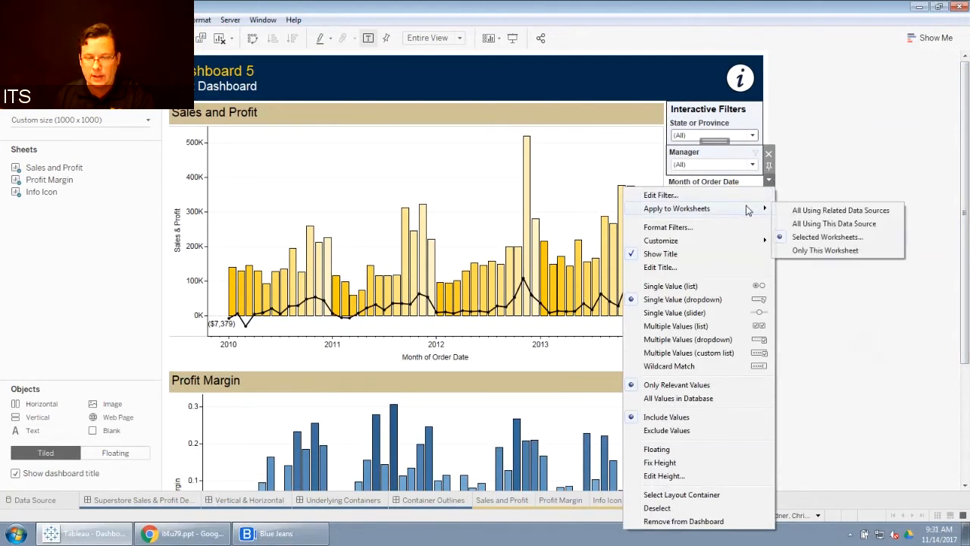
pyautogui.click(826, 237)
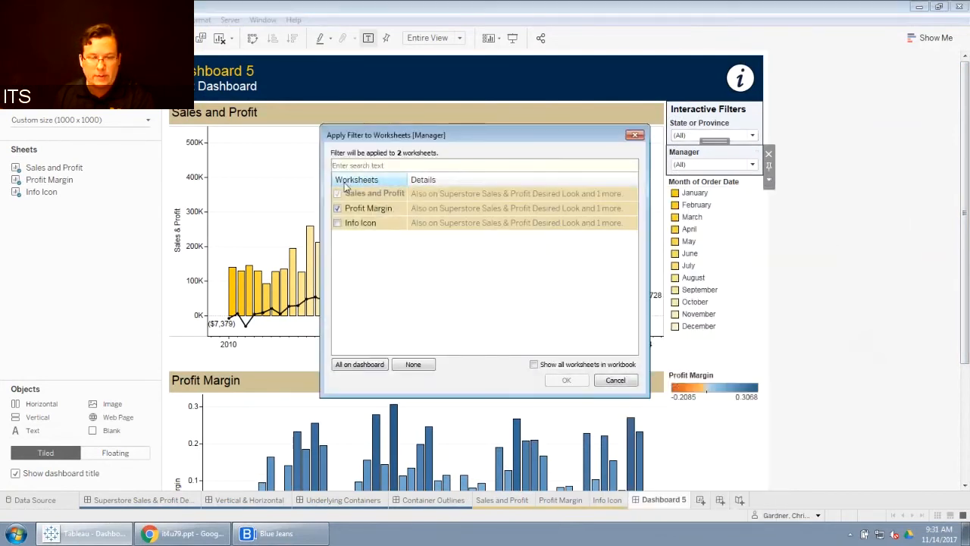
pyautogui.click(610, 381)
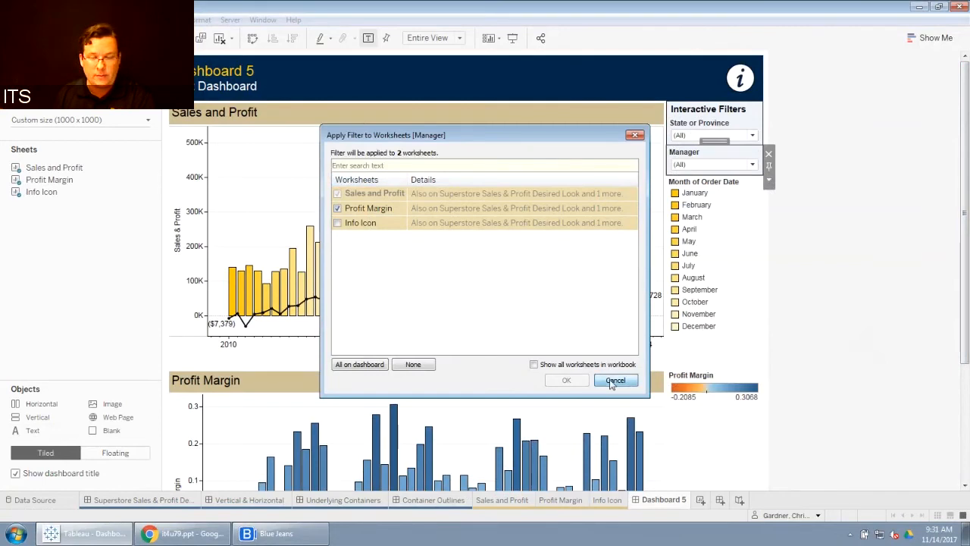
# Step: Test the Manager filter by choosing Chris and then Erin
pyautogui.click(709, 164)
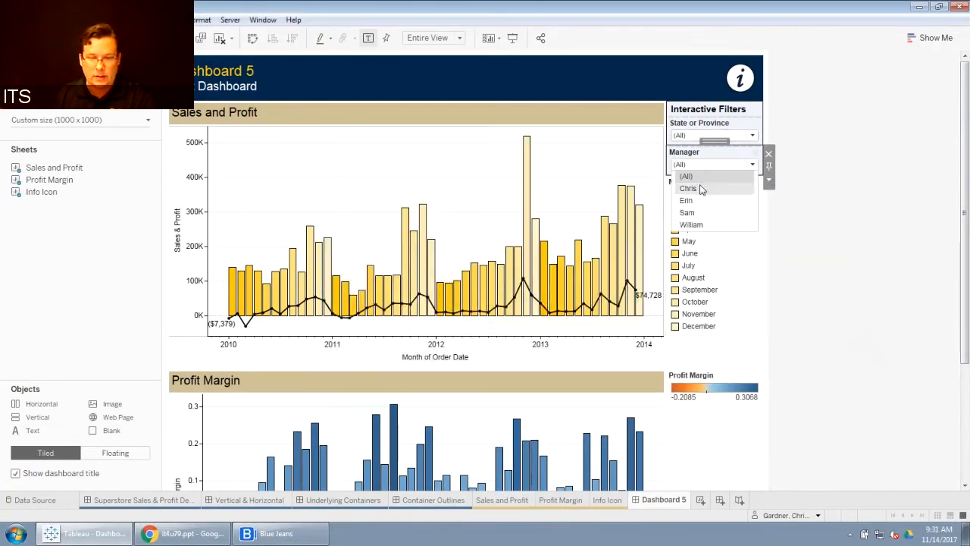
pyautogui.click(703, 188)
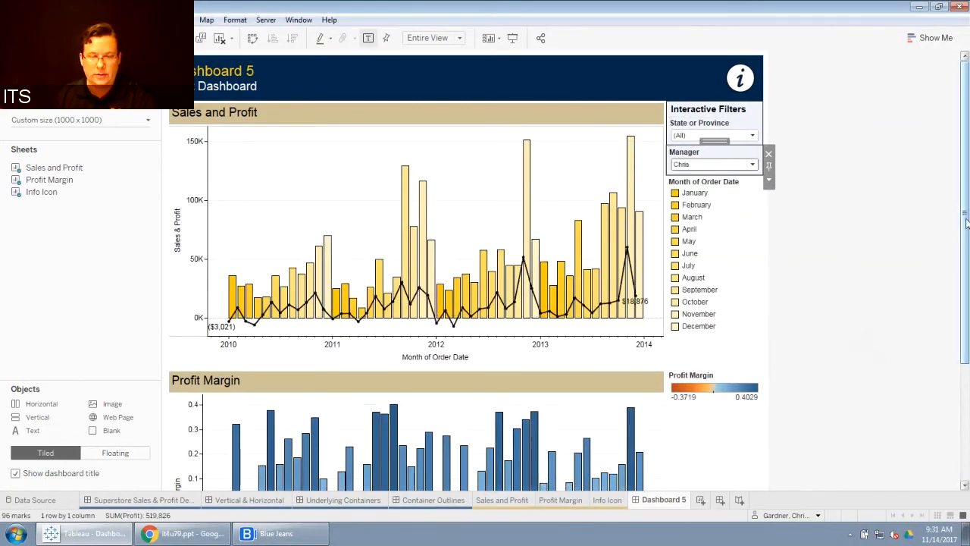
pyautogui.moveTo(964, 216); pyautogui.dragTo(964, 277)
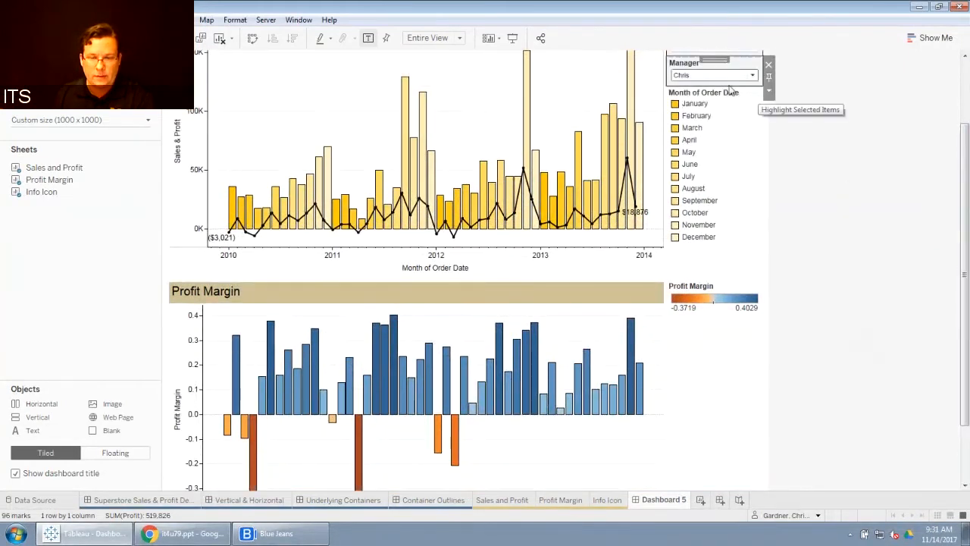
pyautogui.click(752, 75)
pyautogui.click(696, 112)
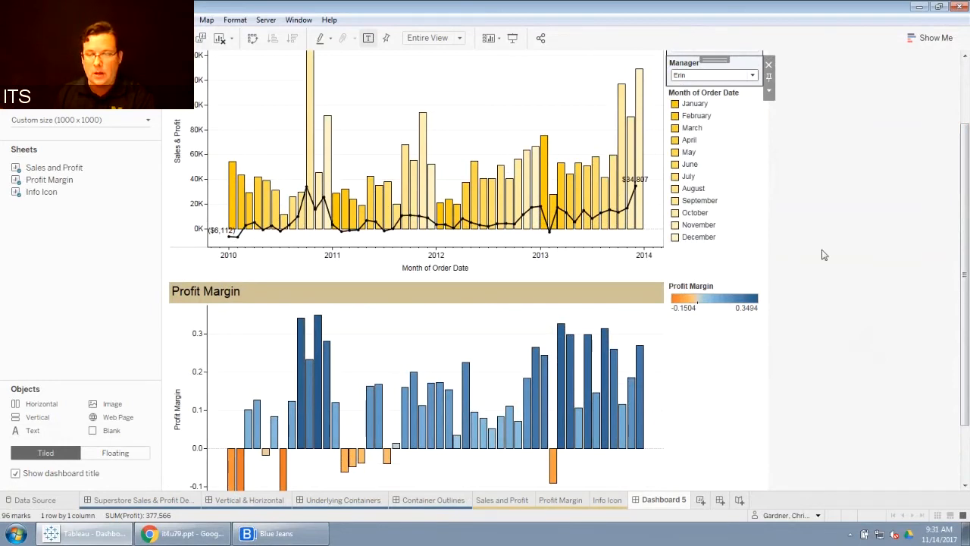
pyautogui.moveTo(961, 203); pyautogui.dragTo(961, 124)
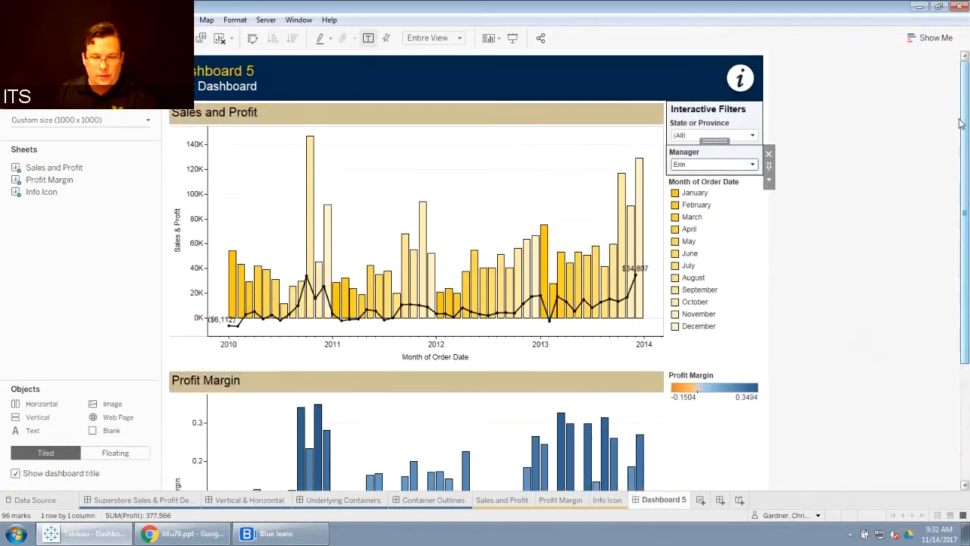
# Step: Turn on Use as Filter for the Sales and Profit chart
pyautogui.click(521, 110)
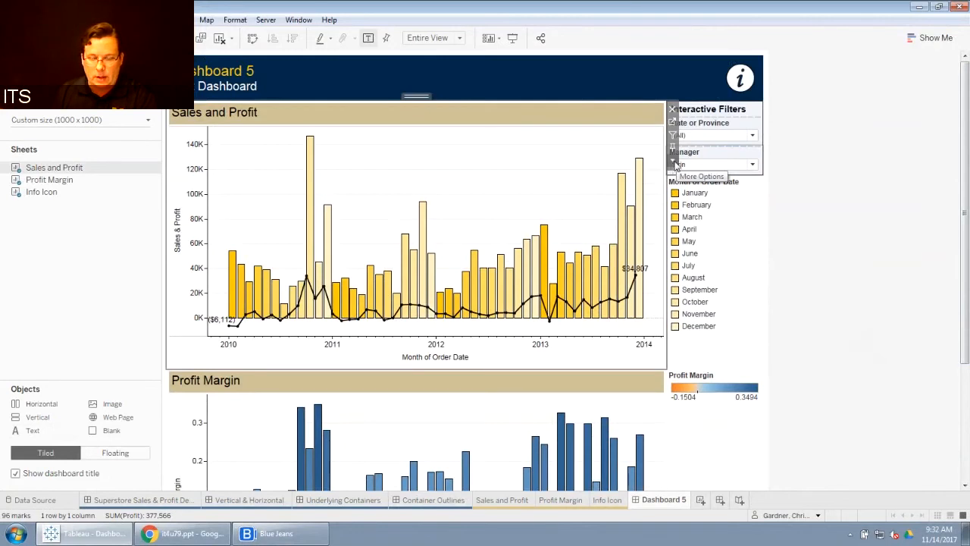
pyautogui.click(674, 166)
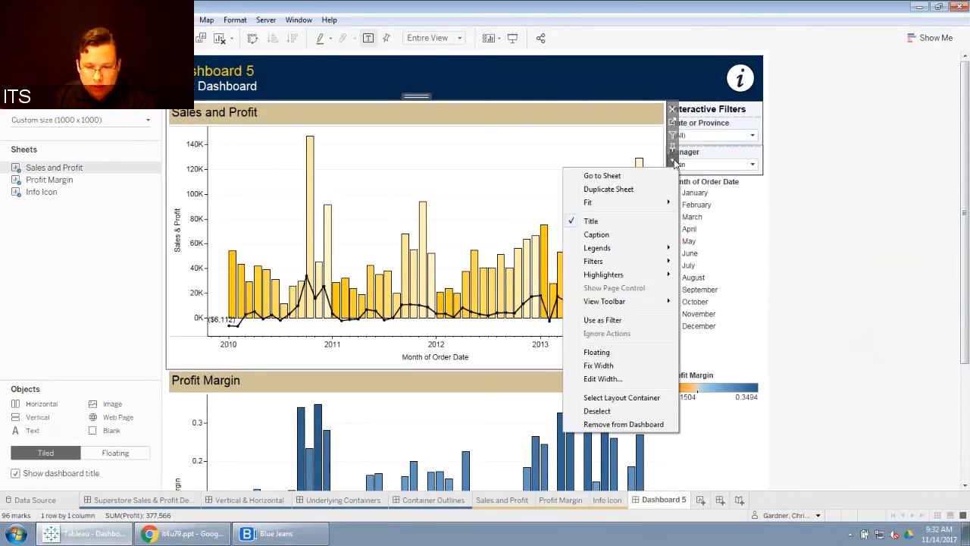
pyautogui.click(631, 325)
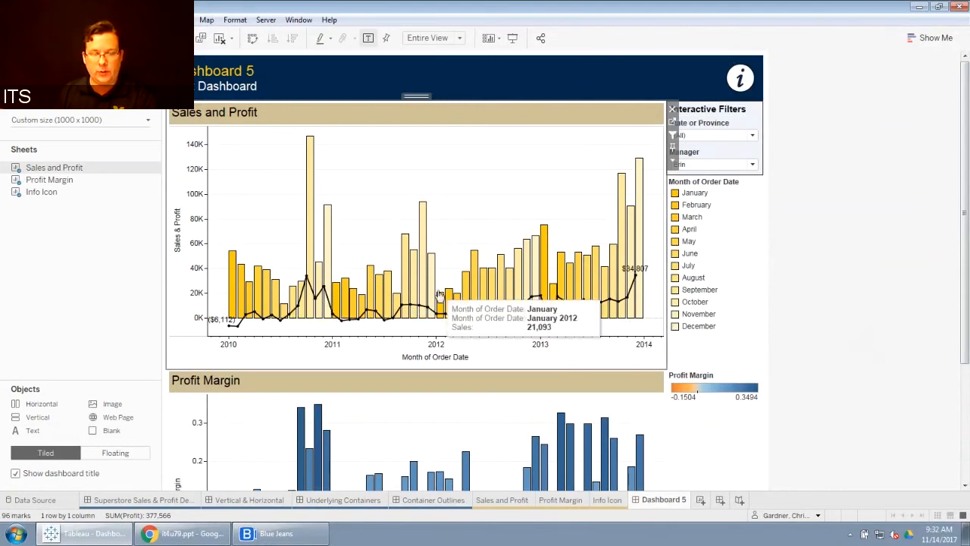
# Step: Test the chart filter by selecting several monthly bars and then clearing the selection
pyautogui.moveTo(965, 228); pyautogui.dragTo(965, 277)
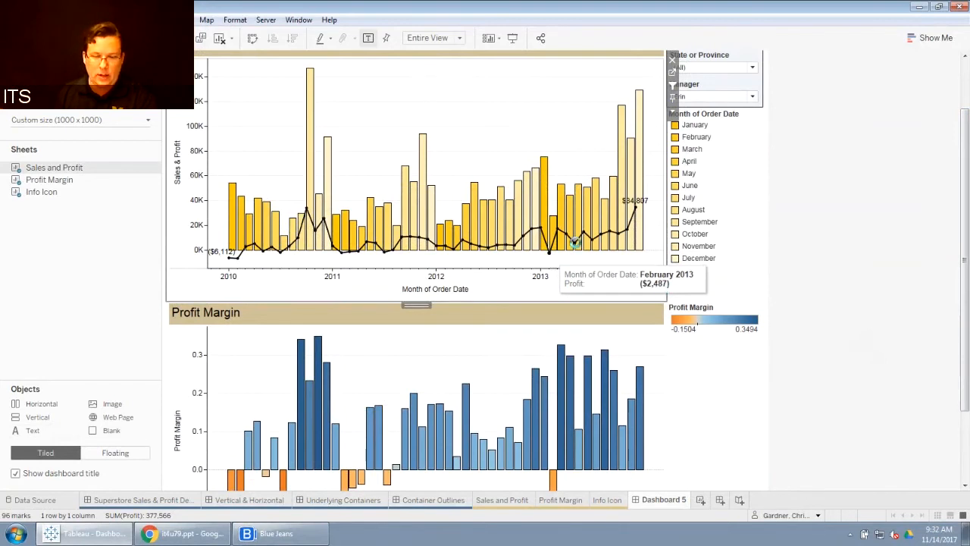
pyautogui.click(574, 243)
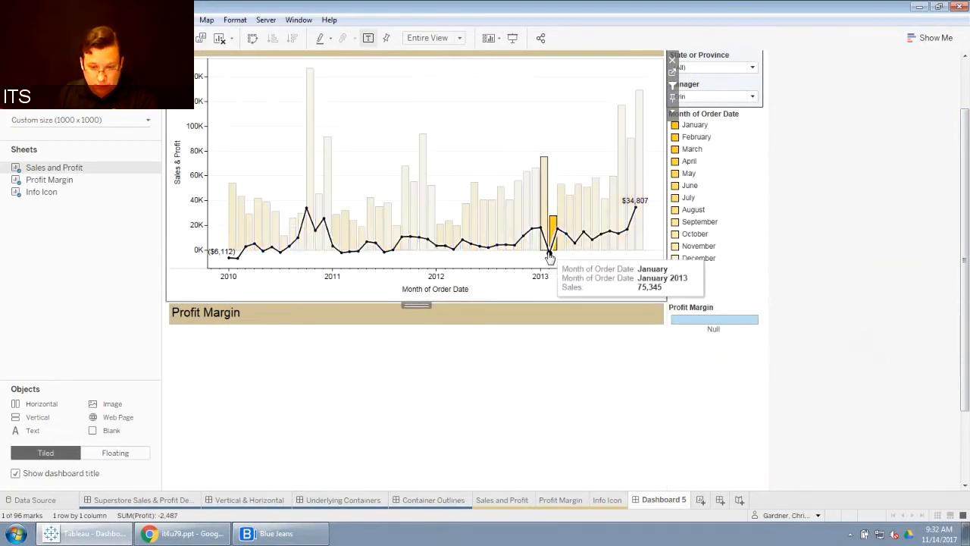
pyautogui.click(550, 252)
pyautogui.click(553, 227)
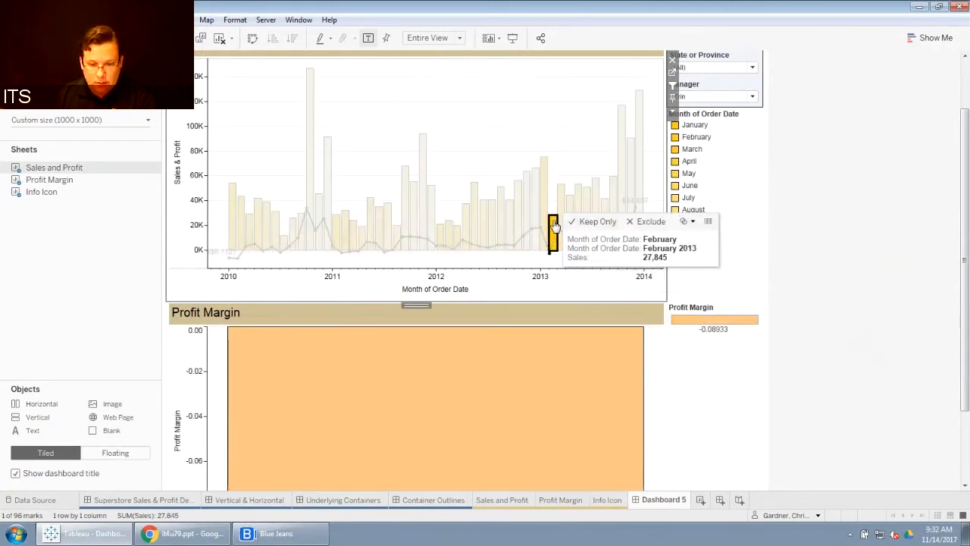
pyautogui.scroll(-3, 775, 346)
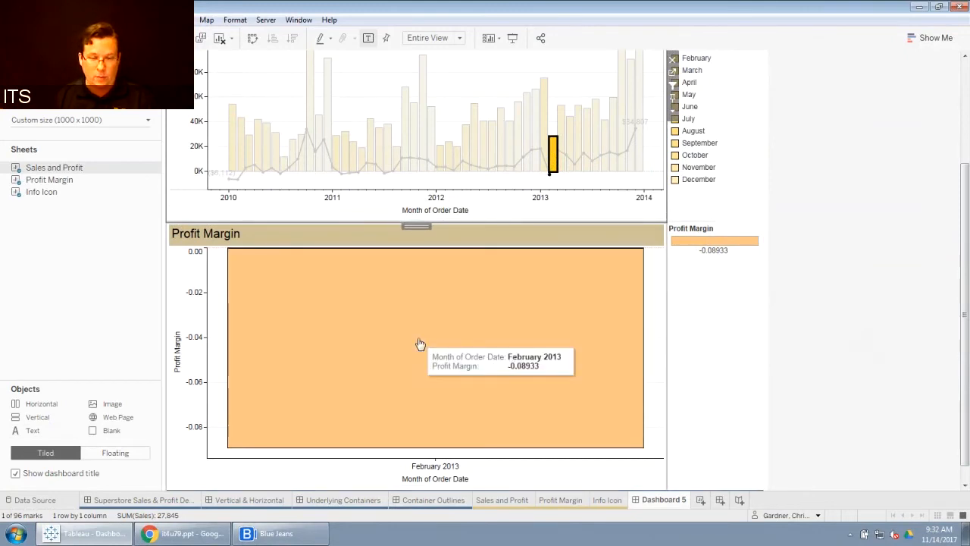
pyautogui.scroll(1, 515, 152)
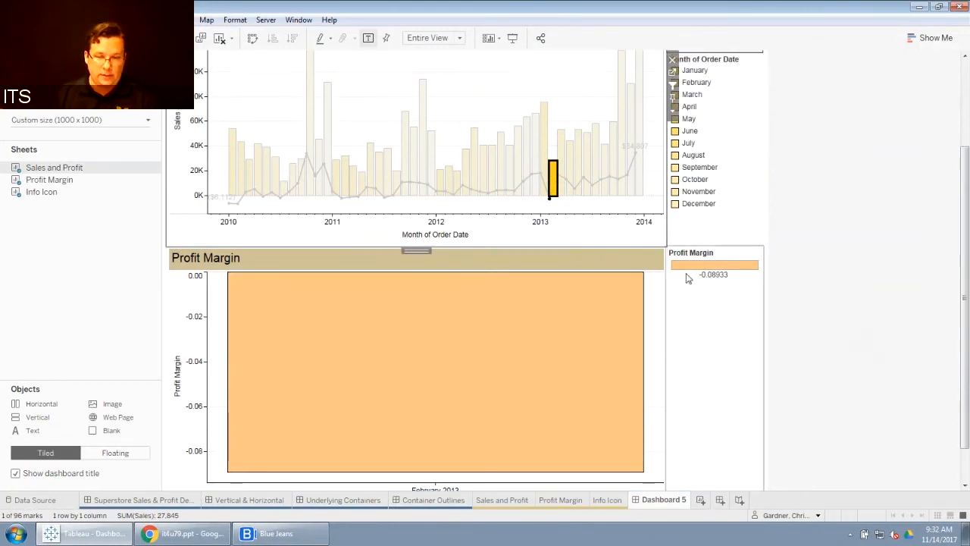
pyautogui.keyDown('ctrl'); pyautogui.click(509, 171); pyautogui.keyUp('ctrl')
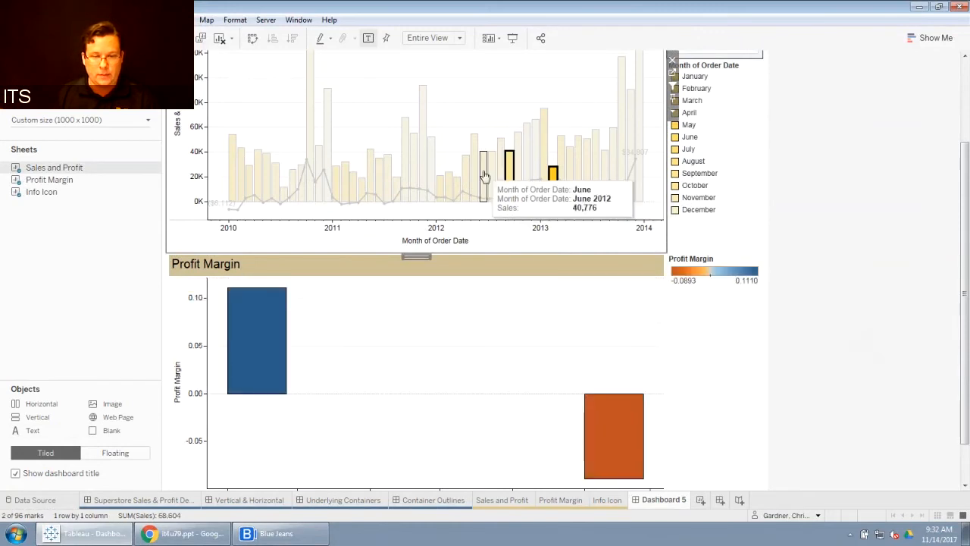
pyautogui.keyDown('ctrl'); pyautogui.click(484, 176); pyautogui.keyUp('ctrl')
pyautogui.keyDown('ctrl'); pyautogui.click(431, 162); pyautogui.keyUp('ctrl')
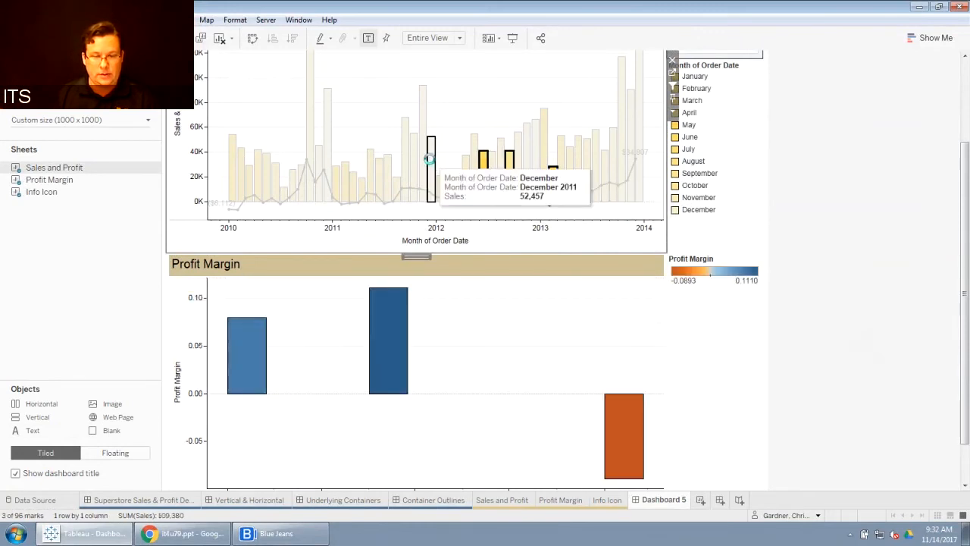
pyautogui.keyDown('ctrl'); pyautogui.click(389, 168); pyautogui.keyUp('ctrl')
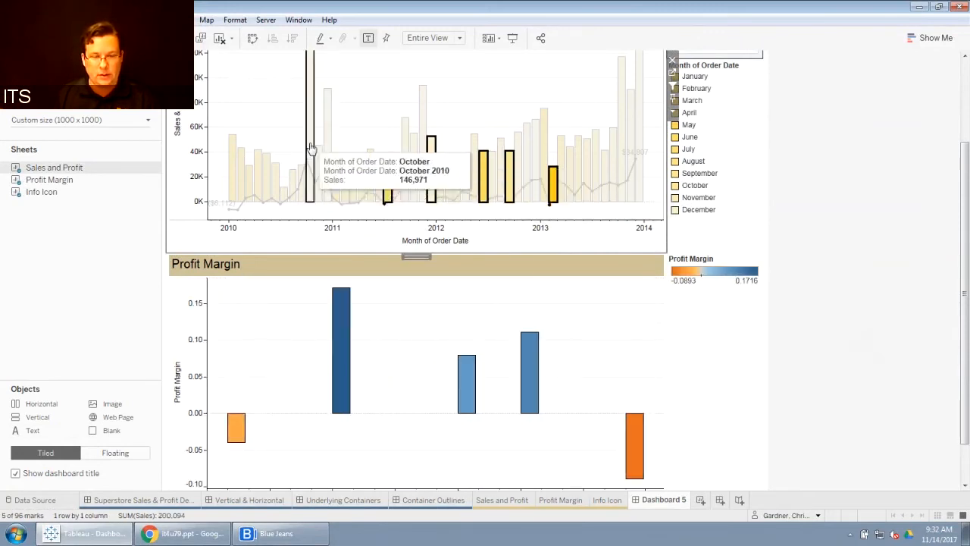
pyautogui.keyDown('ctrl'); pyautogui.click(310, 148); pyautogui.keyUp('ctrl')
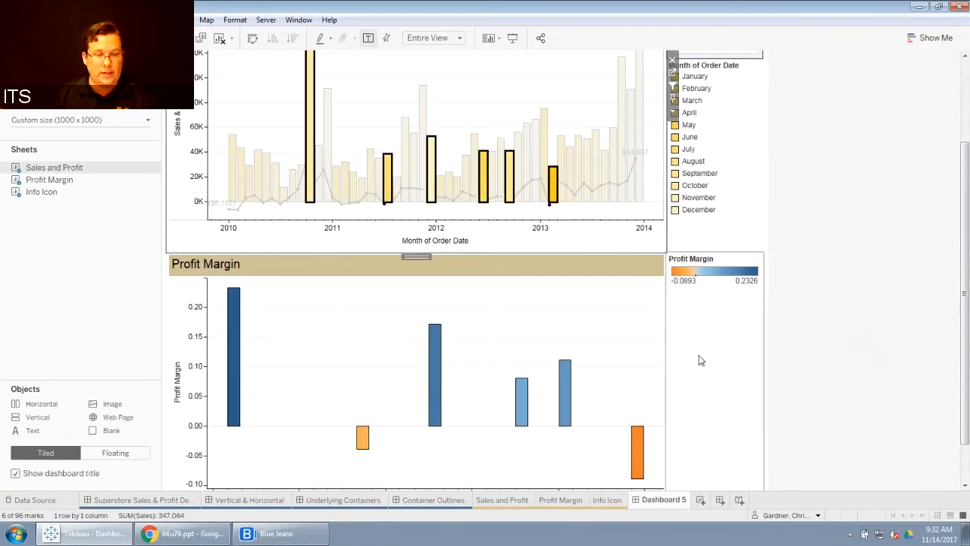
pyautogui.keyDown('ctrl'); pyautogui.click(233, 173); pyautogui.keyUp('ctrl')
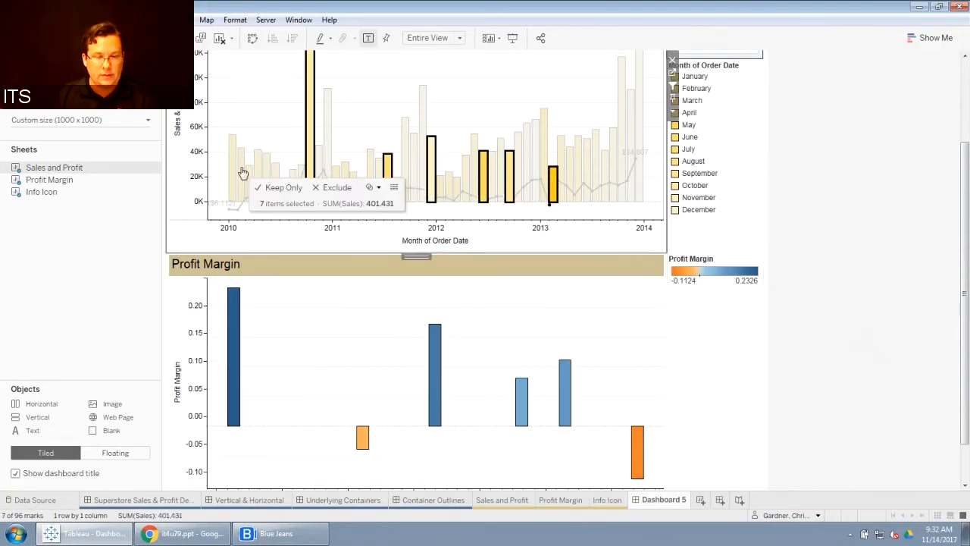
pyautogui.keyDown('ctrl'); pyautogui.click(242, 172); pyautogui.keyUp('ctrl')
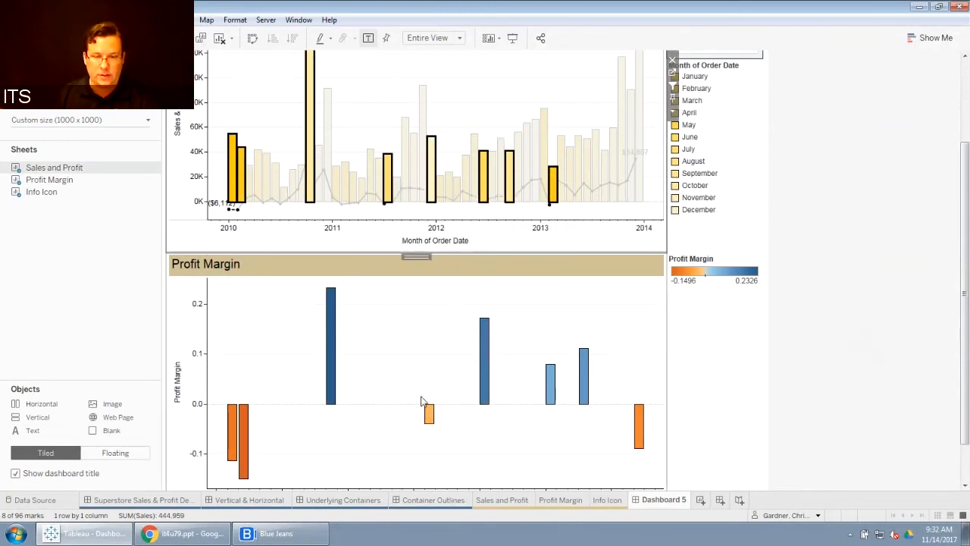
pyautogui.moveTo(966, 221); pyautogui.dragTo(969, 141)
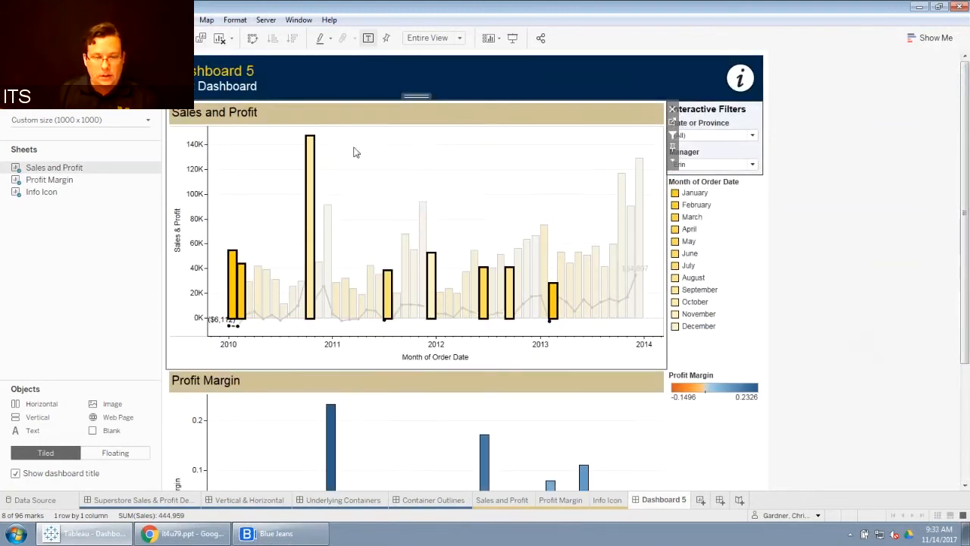
pyautogui.click(309, 176)
pyautogui.click(345, 179)
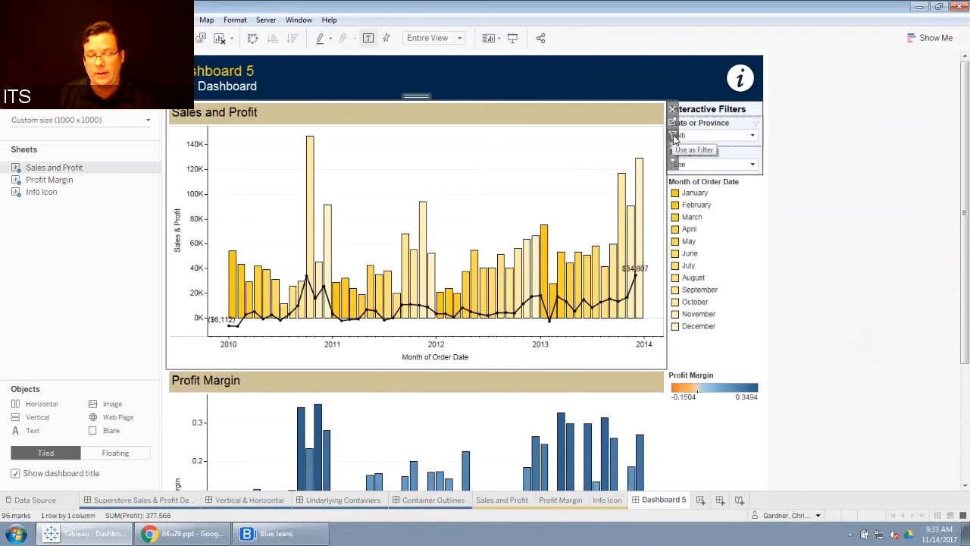
pyautogui.click(887, 207)
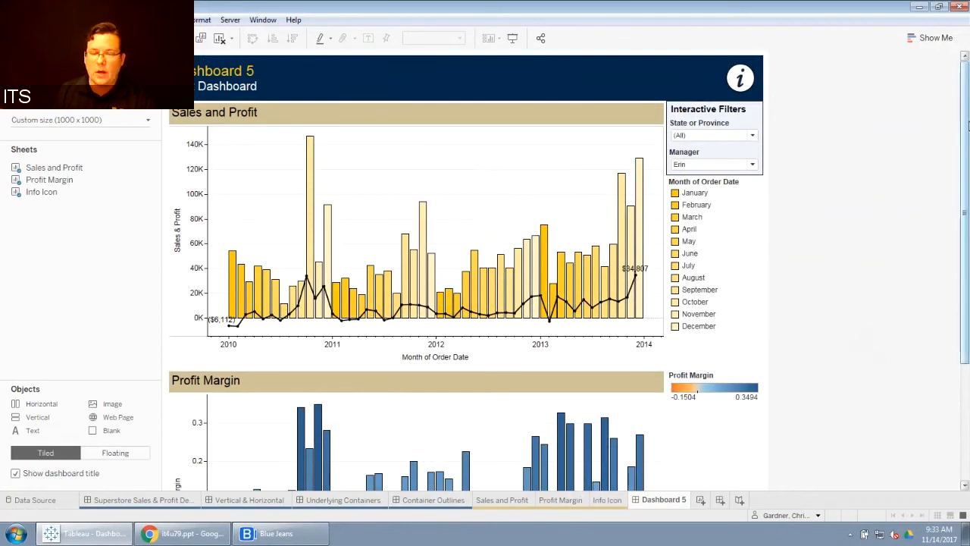
pyautogui.moveTo(965, 122)
pyautogui.mouseDown()
pyautogui.moveTo(965, 138)
pyautogui.moveTo(966, 119)
pyautogui.mouseUp()
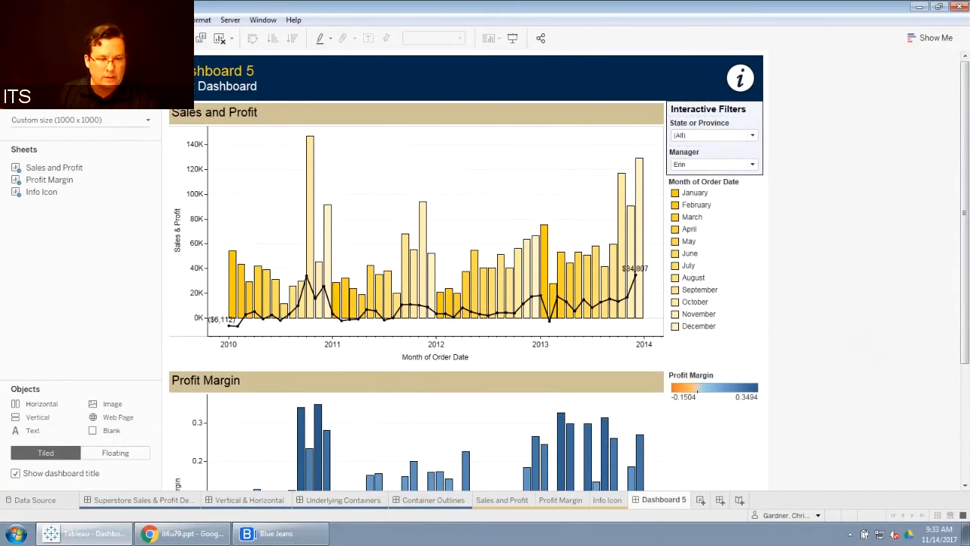
# Step: Inspect the dashboard's item hierarchy, selecting its containers down to the filter container to review their sizes
pyautogui.click(100, 57)
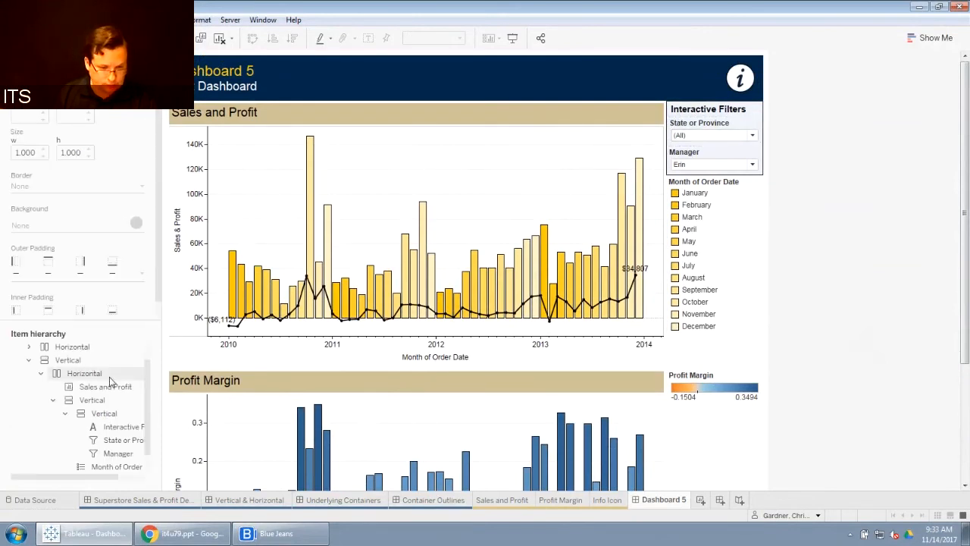
pyautogui.scroll(3, 150, 376)
pyautogui.click(29, 386)
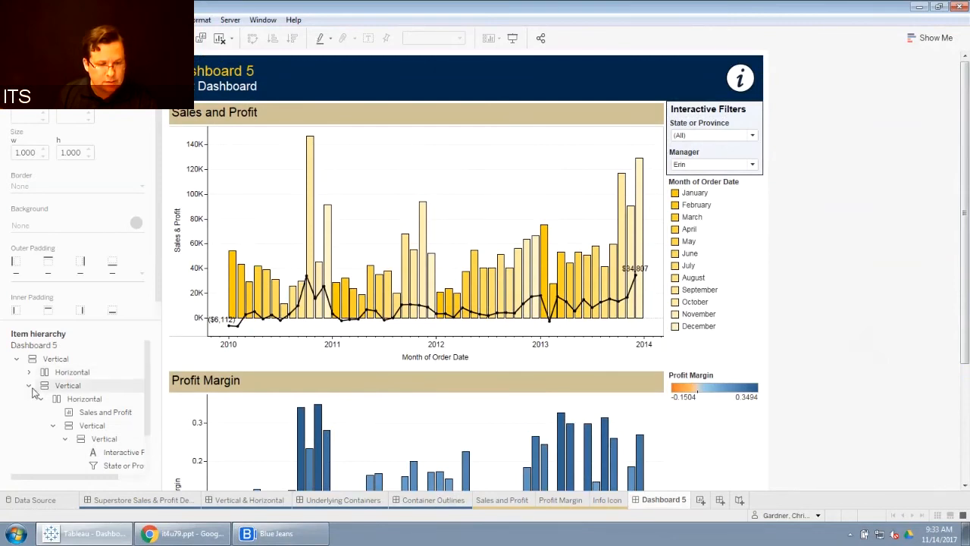
pyautogui.click(54, 360)
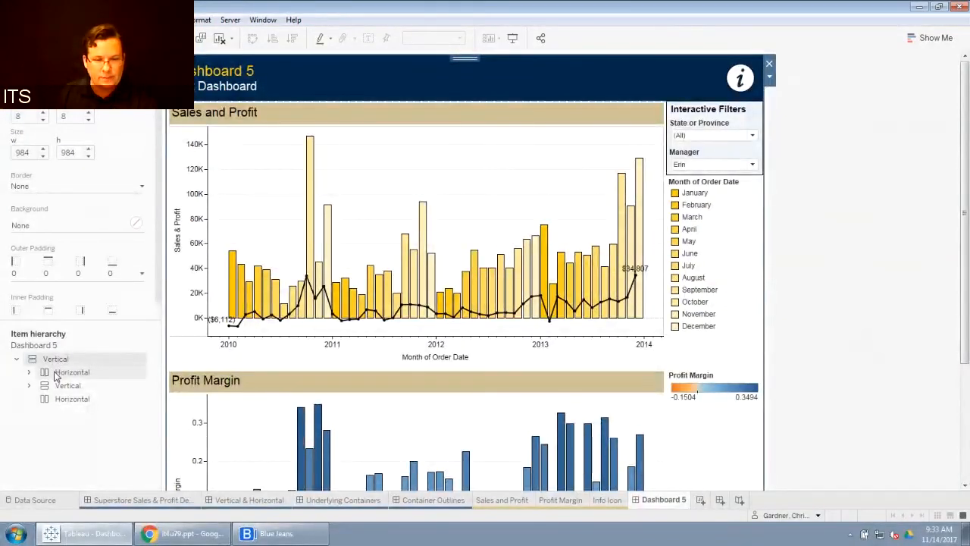
pyautogui.click(56, 374)
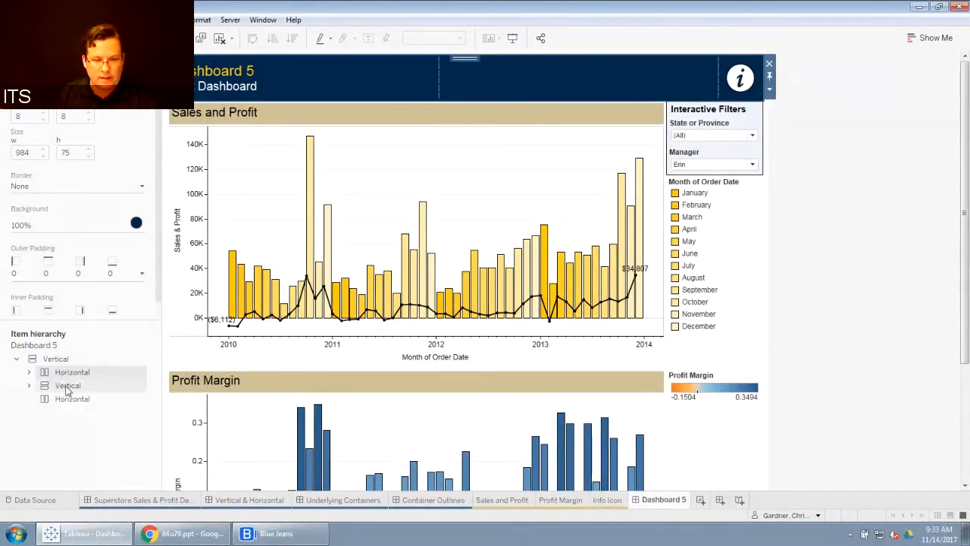
pyautogui.click(66, 388)
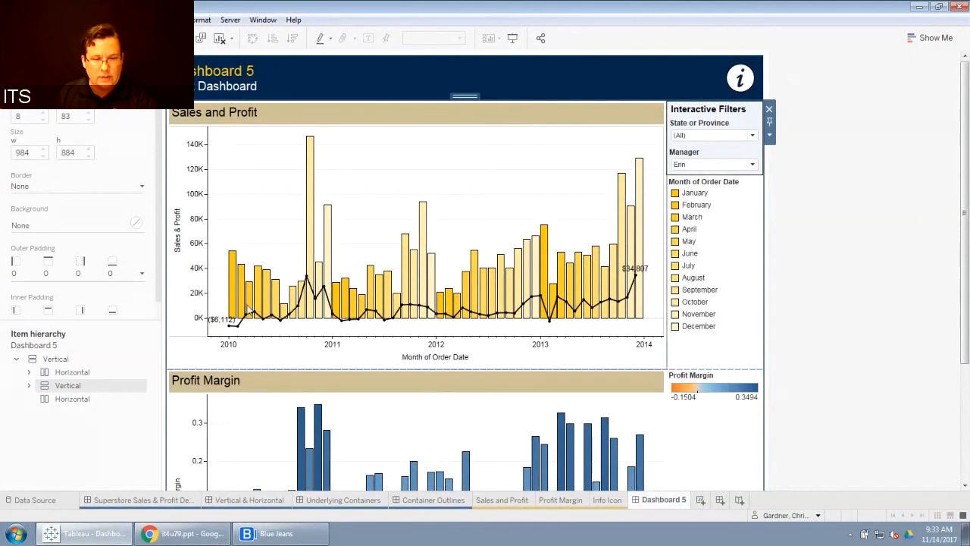
pyautogui.click(29, 385)
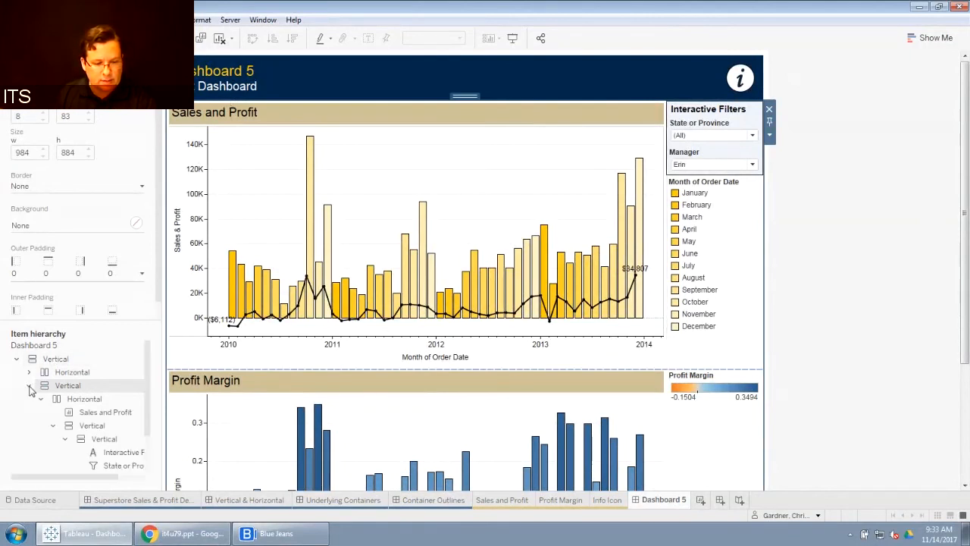
pyautogui.click(53, 426)
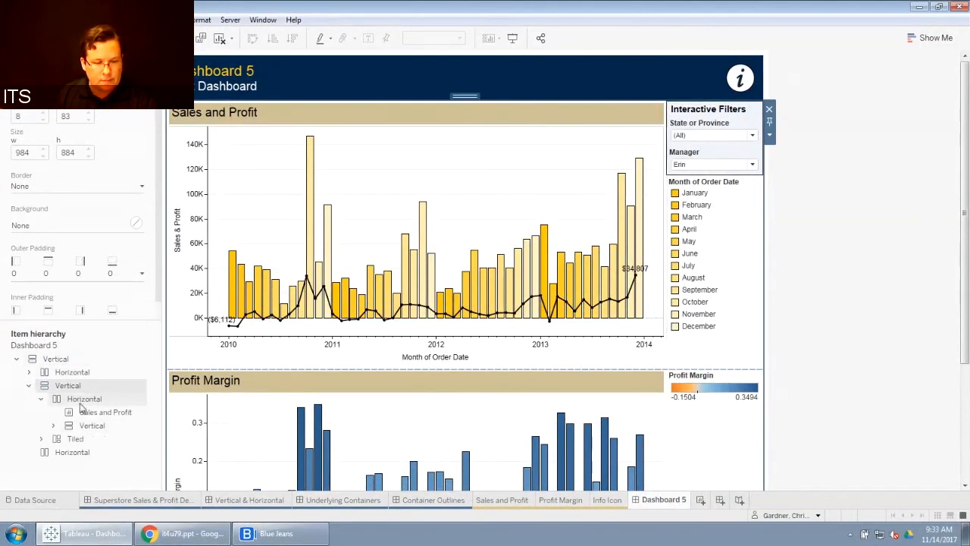
pyautogui.click(94, 428)
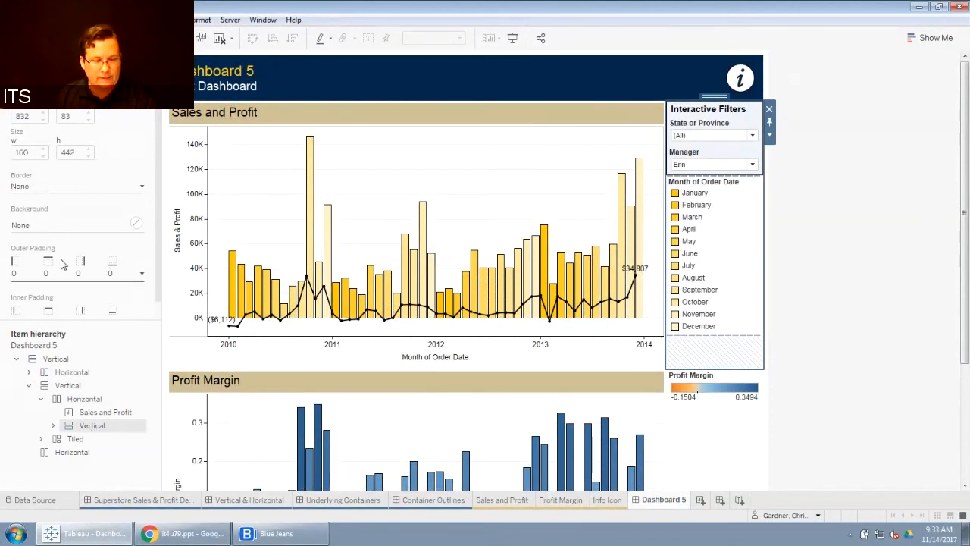
# Step: Set the filter container's outer padding to 4 on all sides
pyautogui.click(142, 274)
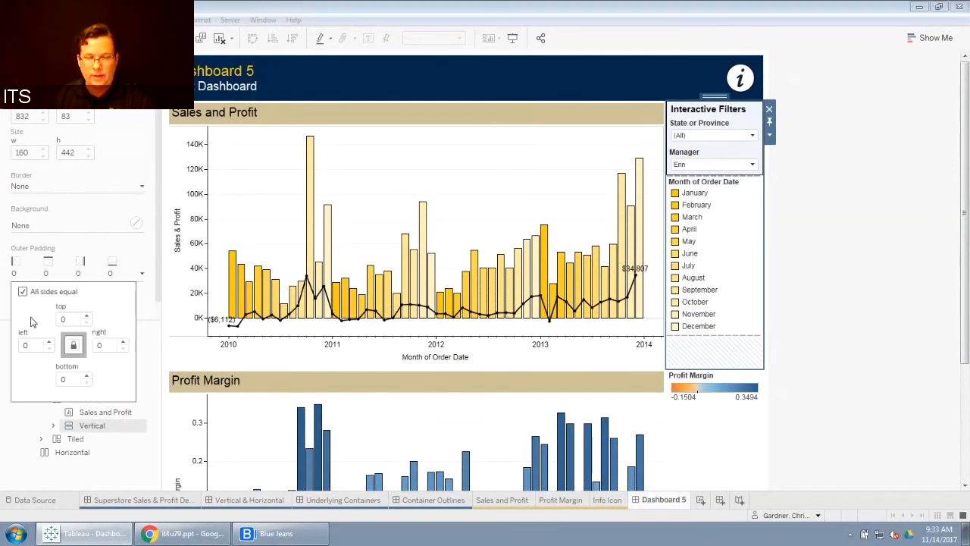
pyautogui.doubleClick(65, 318)
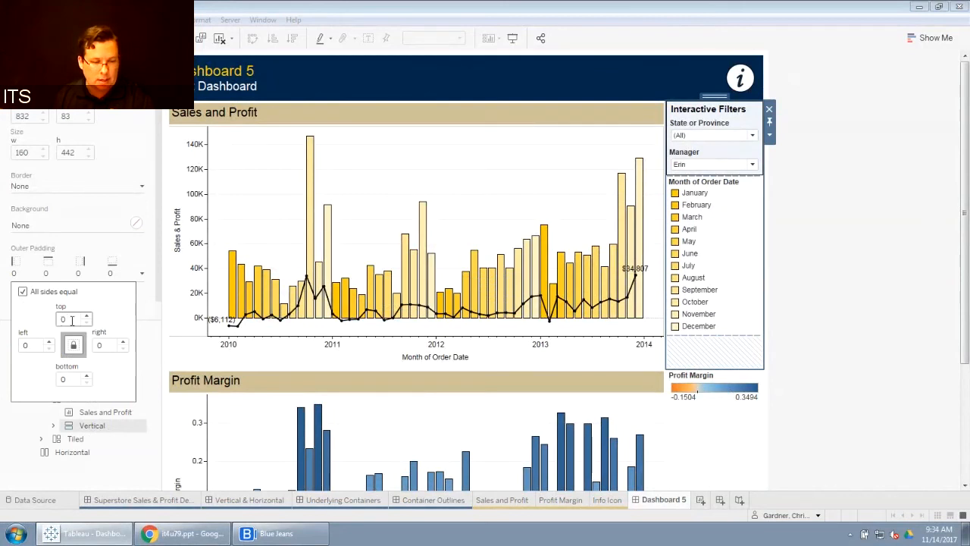
pyautogui.write('4')
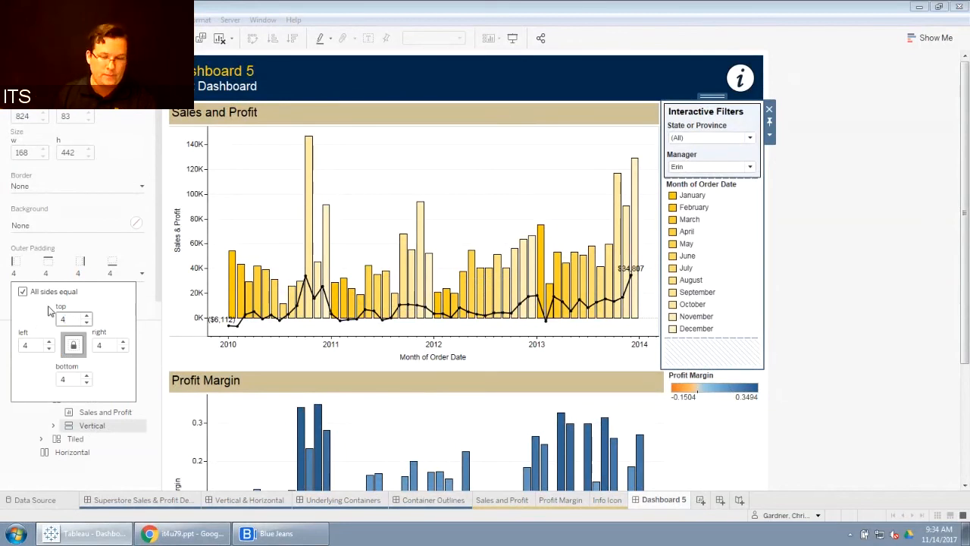
pyautogui.click(886, 256)
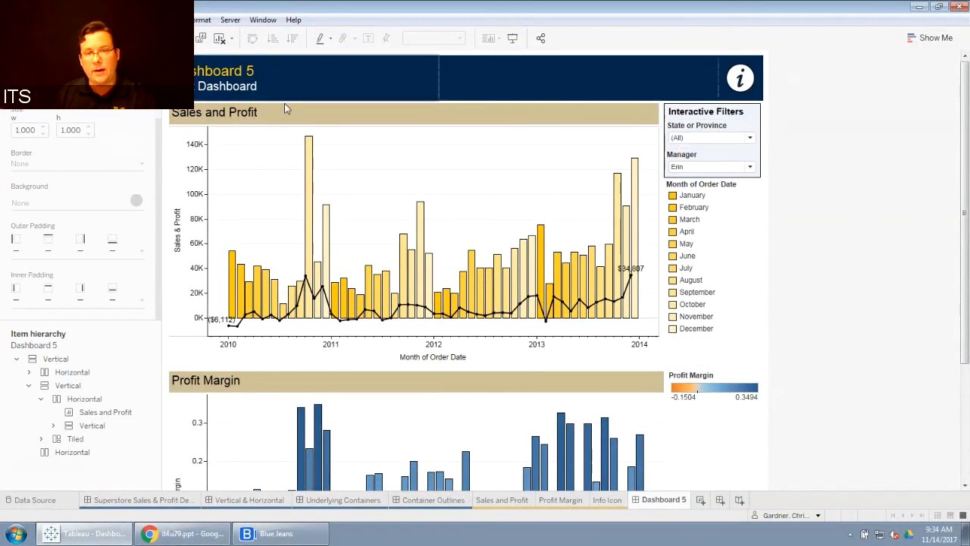
# Step: Set the Sales and Profit chart's left outer padding to 0, keeping the other sides at 4
pyautogui.click(342, 115)
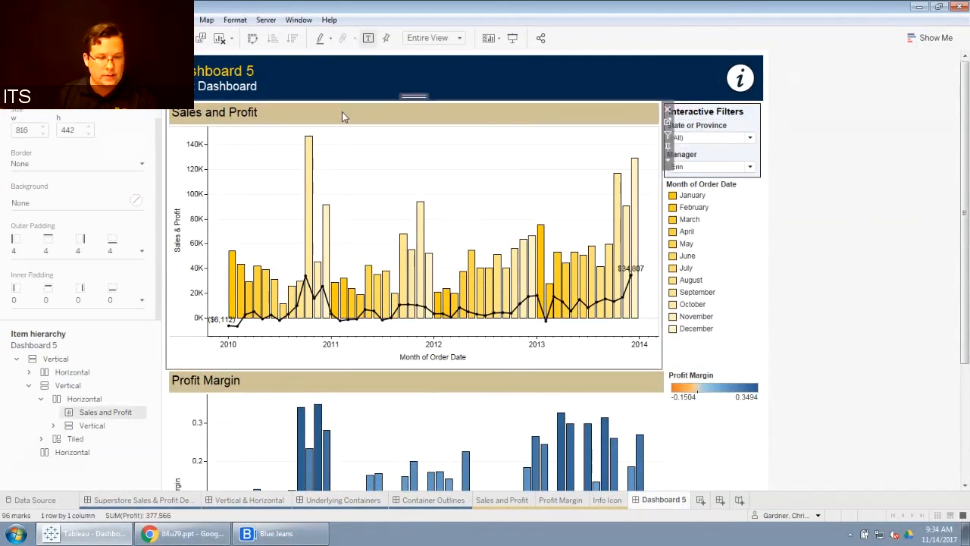
pyautogui.click(142, 250)
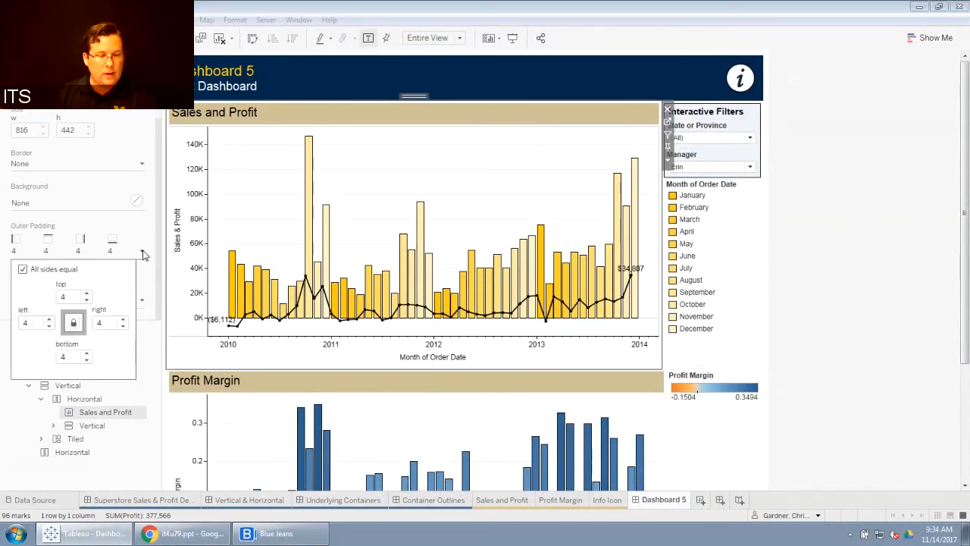
pyautogui.click(22, 269)
pyautogui.click(23, 321)
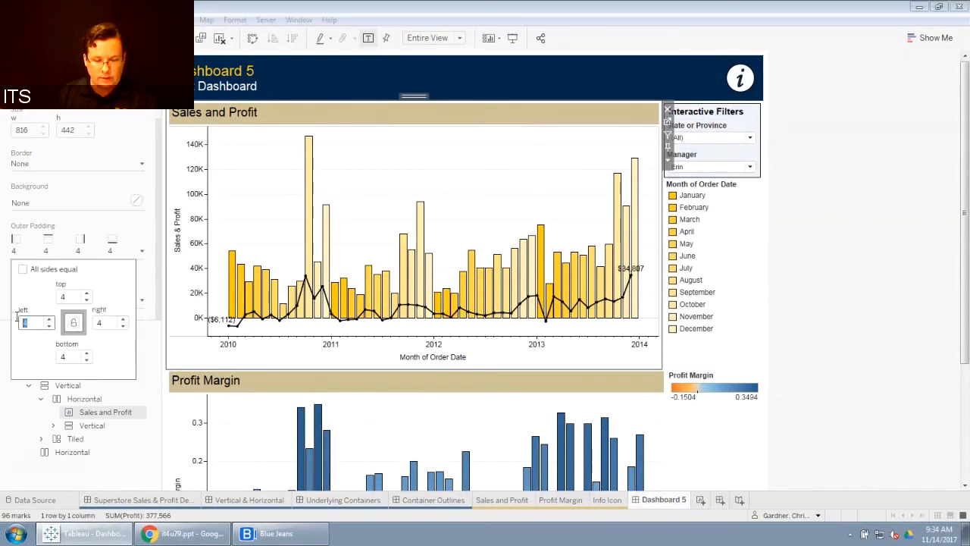
pyautogui.write('0')
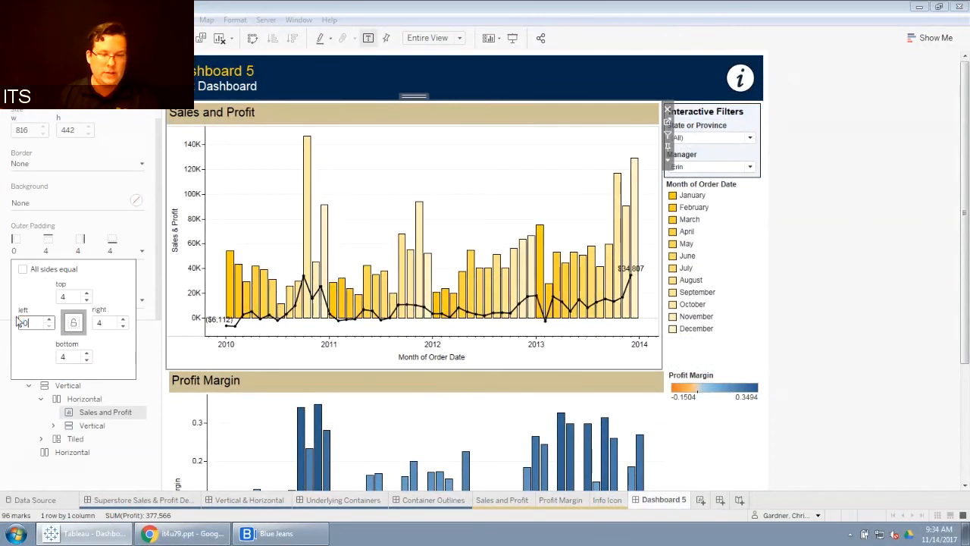
pyautogui.click(884, 210)
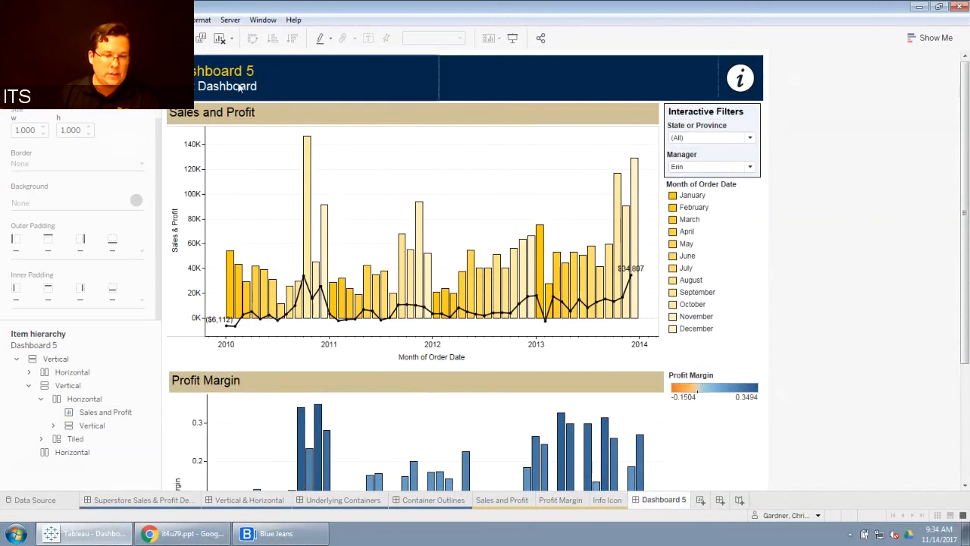
# Step: Set the filter container's right outer padding to 0, keeping the other sides at 4
pyautogui.moveTo(224, 264)
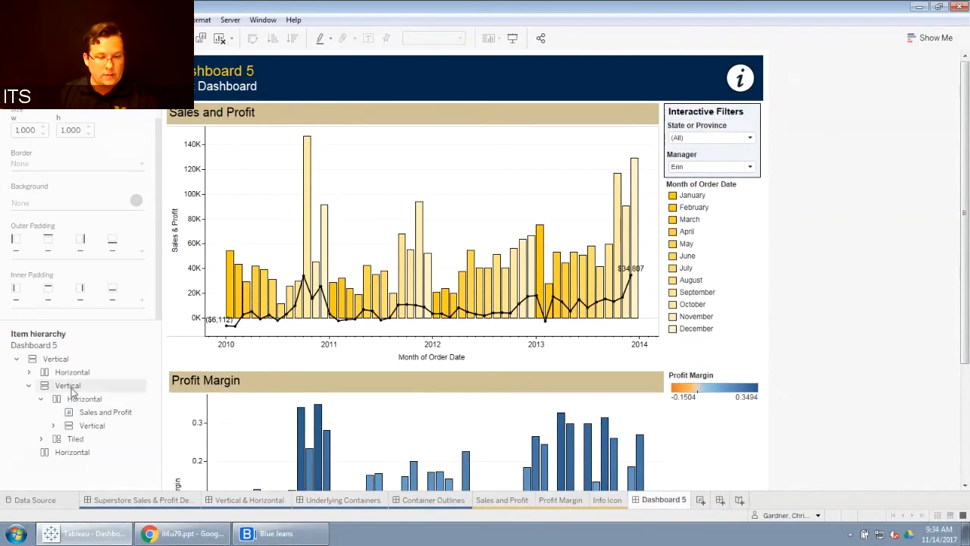
pyautogui.click(102, 426)
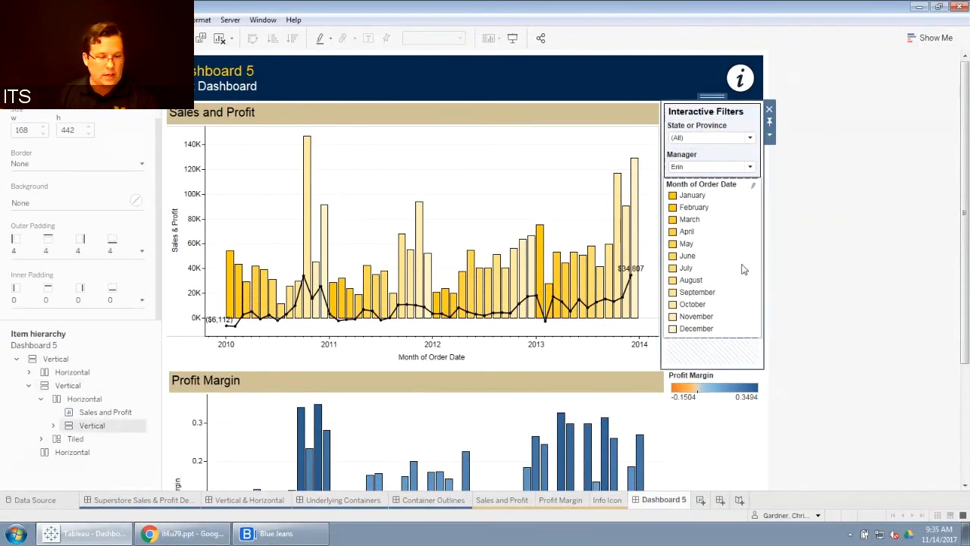
pyautogui.click(144, 252)
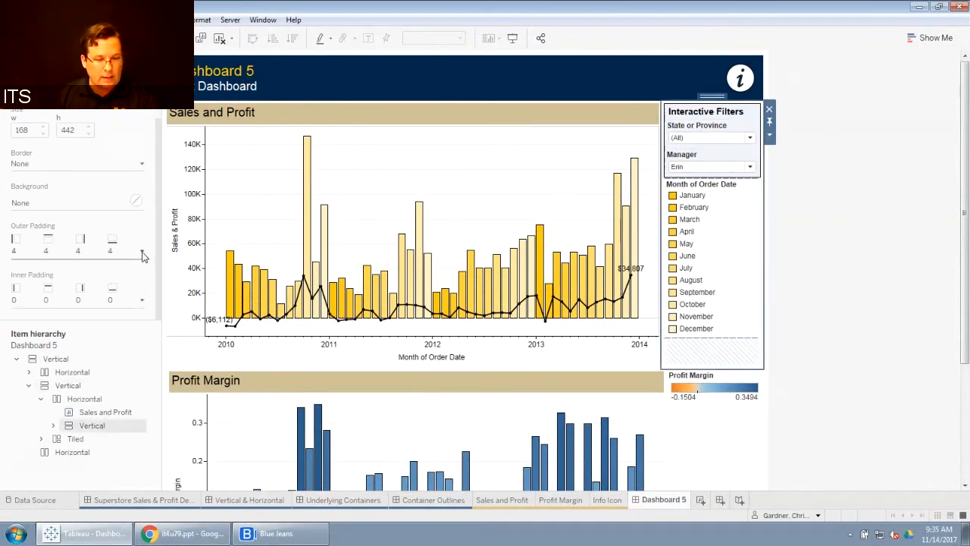
pyautogui.click(24, 270)
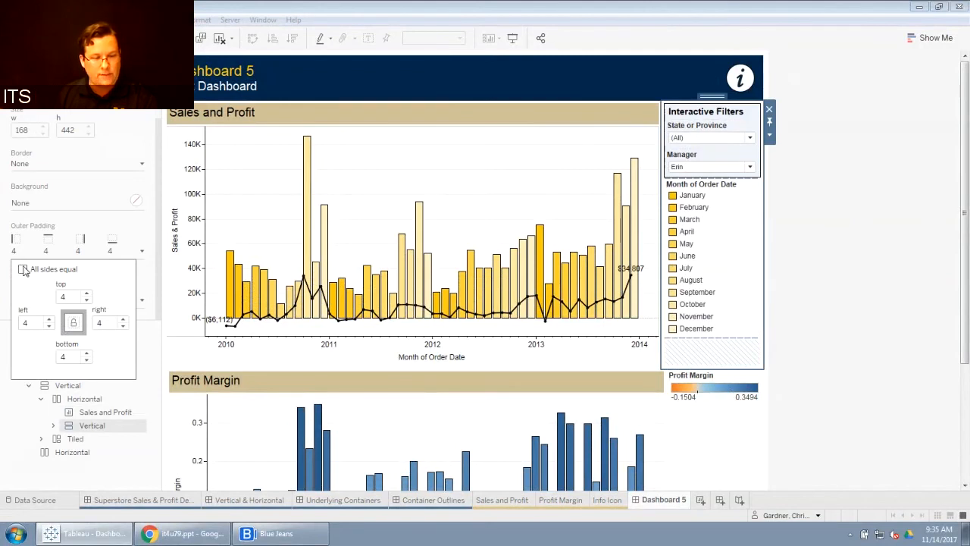
pyautogui.click(73, 323)
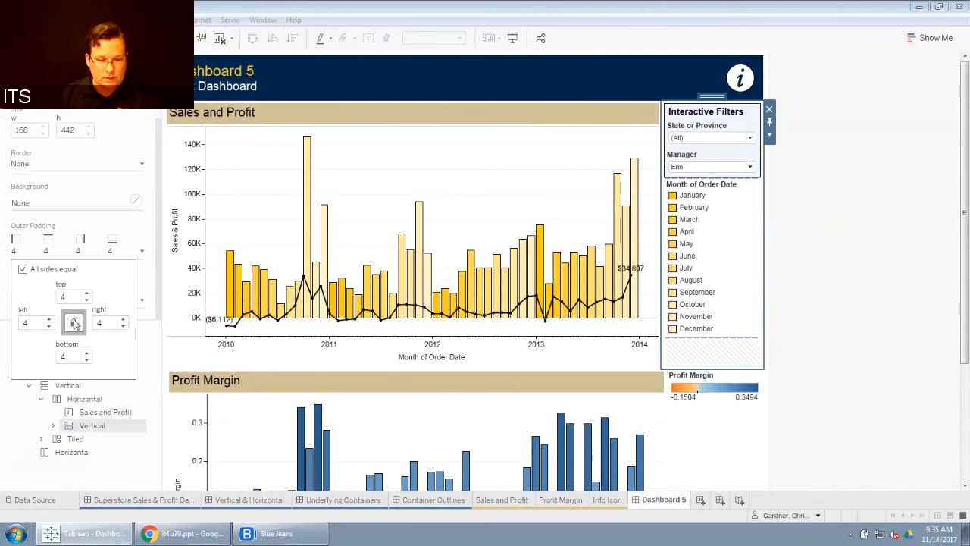
pyautogui.click(74, 323)
pyautogui.click(98, 322)
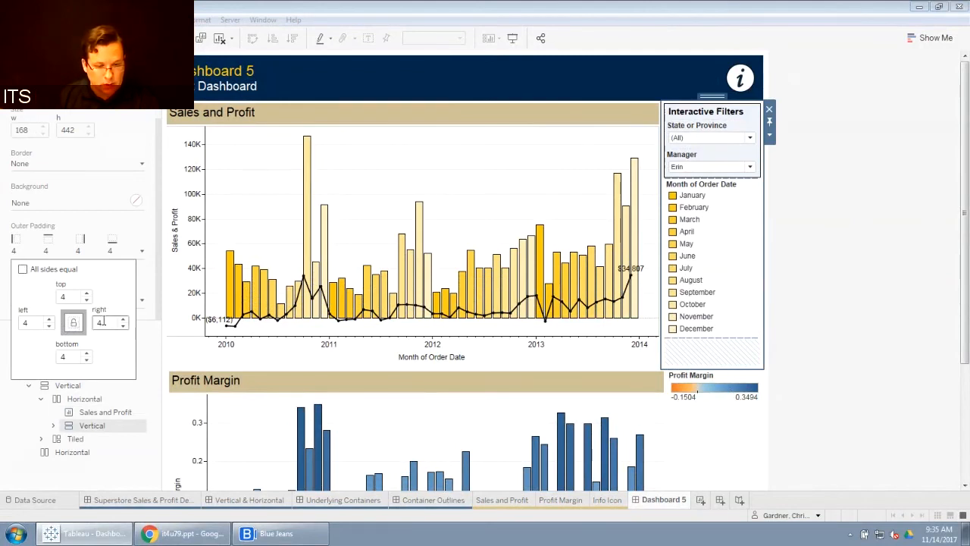
pyautogui.write('0')
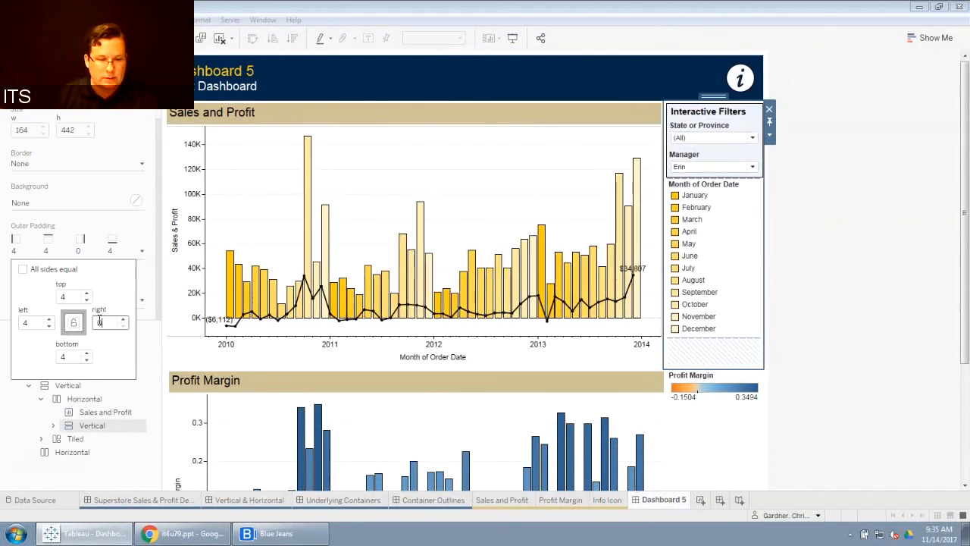
pyautogui.click(826, 206)
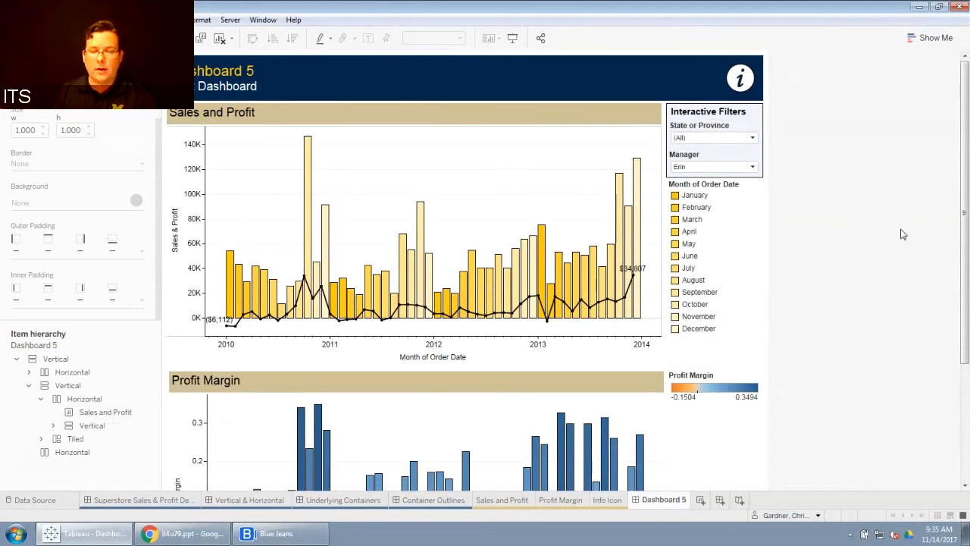
# Step: Review the dashboard layout and open the Info Icon worksheet to examine how its icon is built
pyautogui.moveTo(967, 187); pyautogui.dragTo(968, 246)
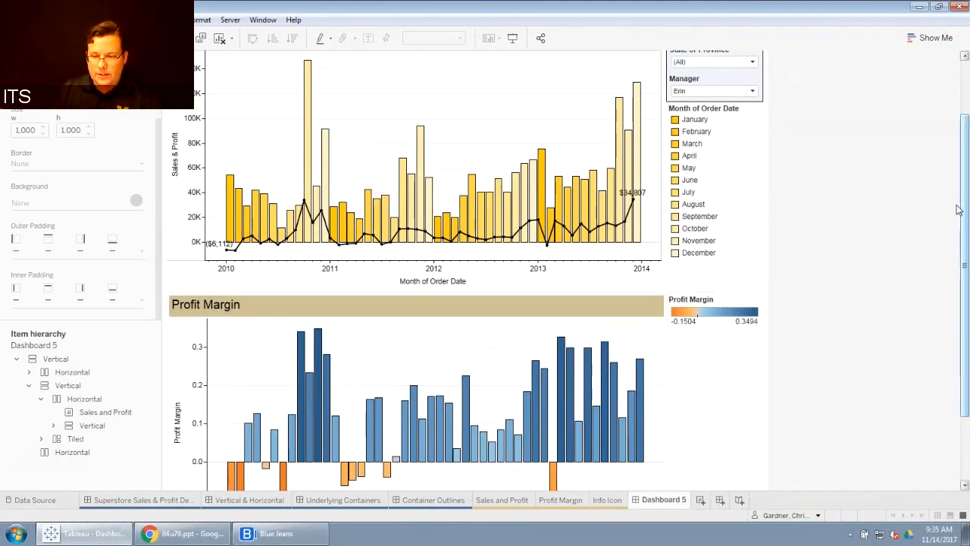
pyautogui.scroll(3, 958, 210)
pyautogui.moveTo(743, 81)
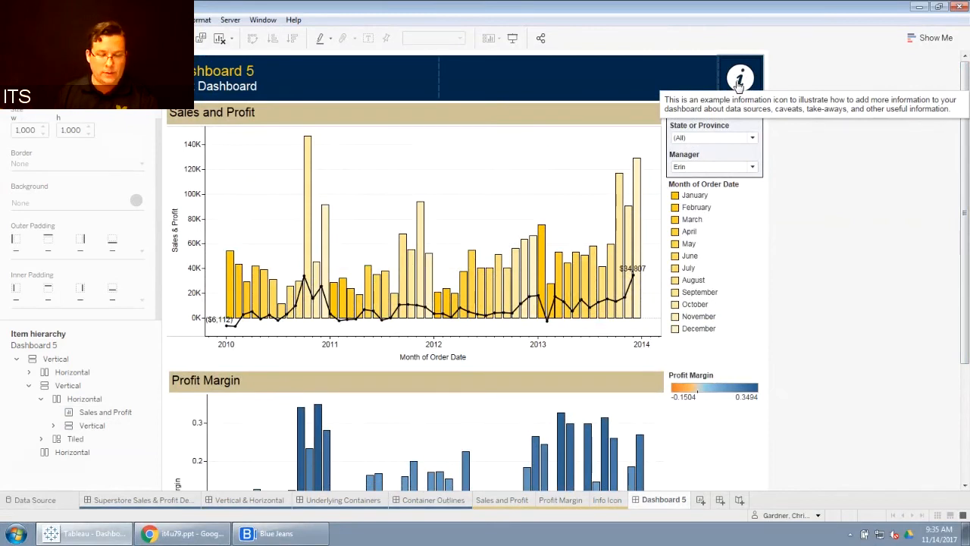
pyautogui.click(606, 501)
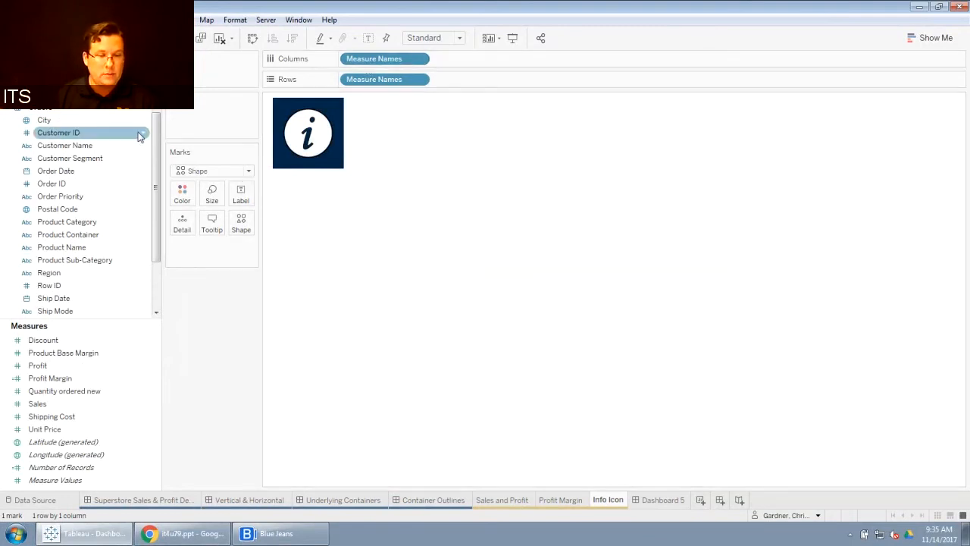
pyautogui.scroll(-5, 149, 295)
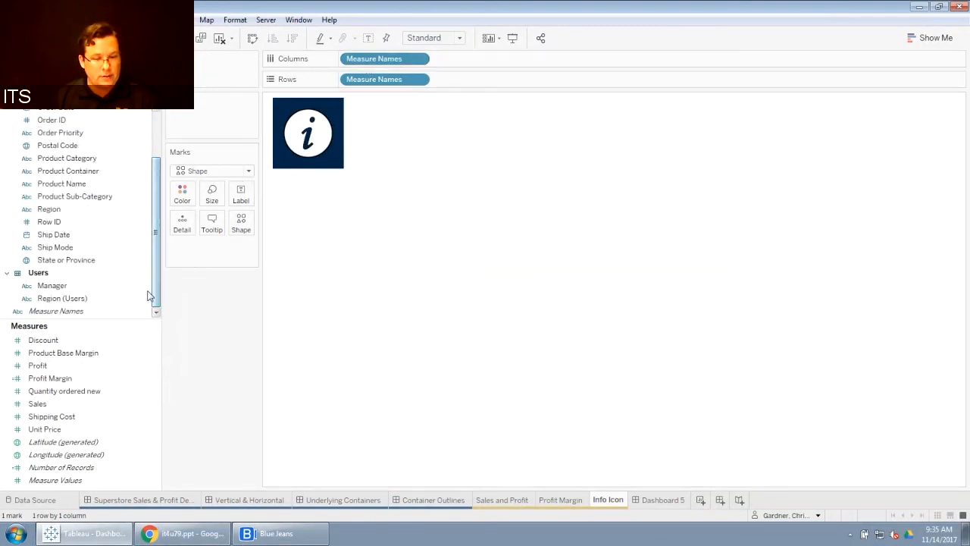
pyautogui.moveTo(278, 134)
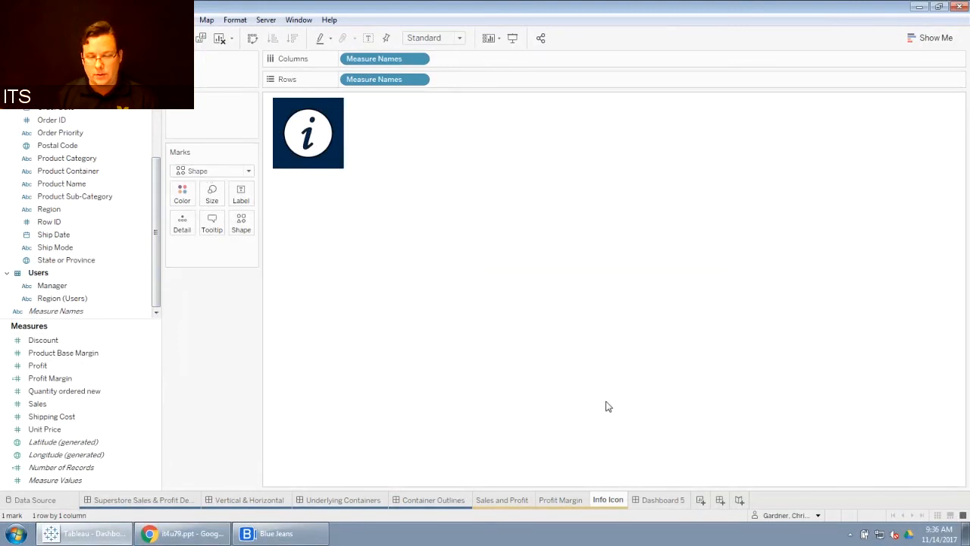
# Step: Create a new worksheet with Measure Names on both Columns and Rows and the mark type set to Shape
pyautogui.click(700, 499)
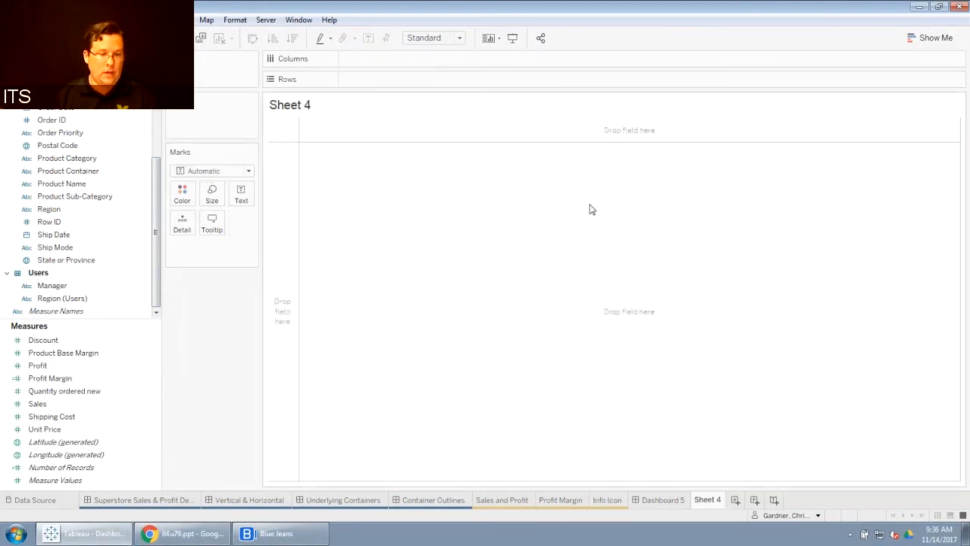
pyautogui.moveTo(69, 310); pyautogui.dragTo(377, 60)
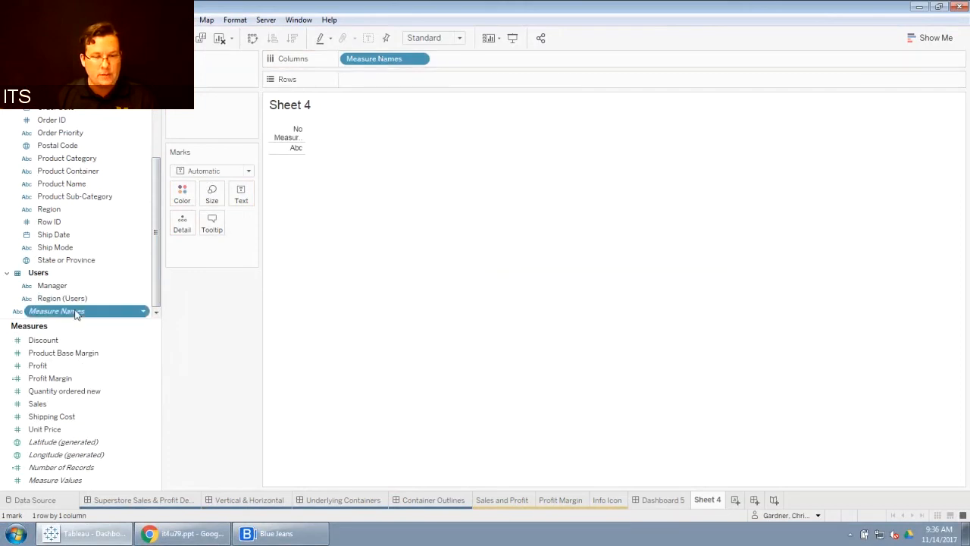
pyautogui.moveTo(75, 314); pyautogui.dragTo(402, 81)
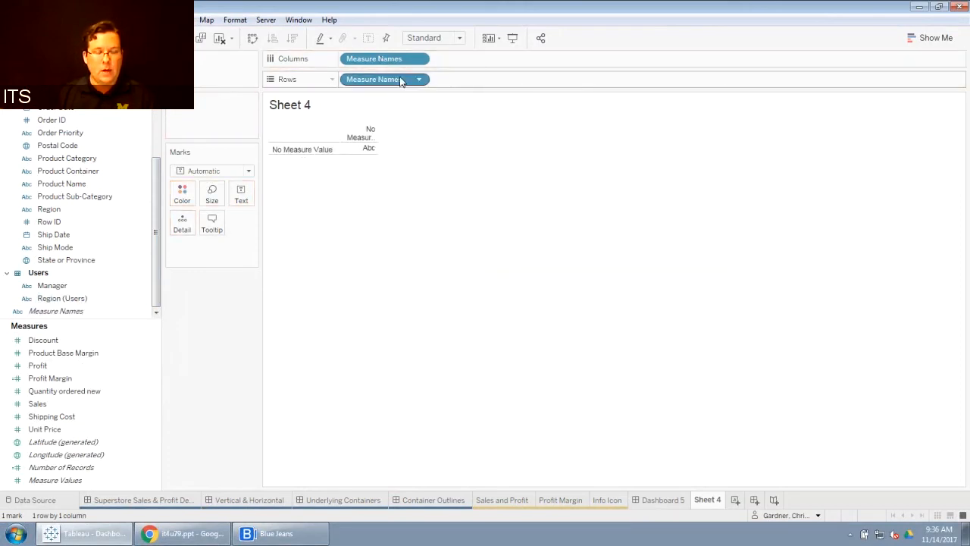
pyautogui.click(253, 172)
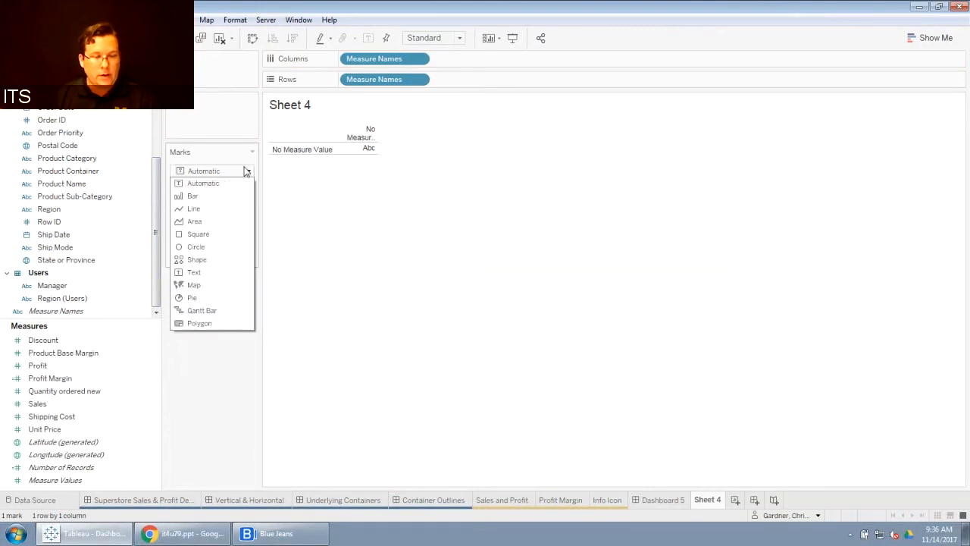
pyautogui.click(203, 260)
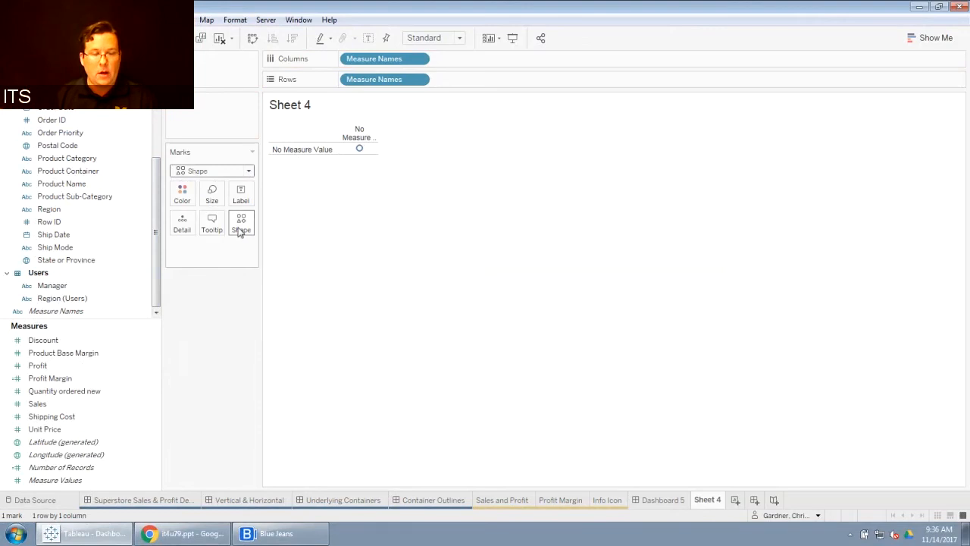
# Step: Assign the info icon from the Leadership shape palette to the mark and hide the Measure Names header
pyautogui.click(239, 232)
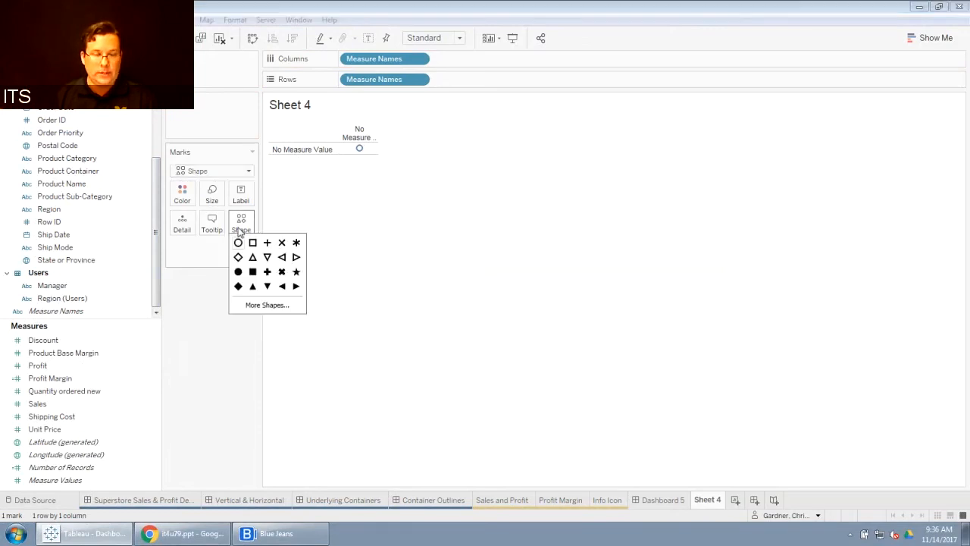
pyautogui.click(284, 306)
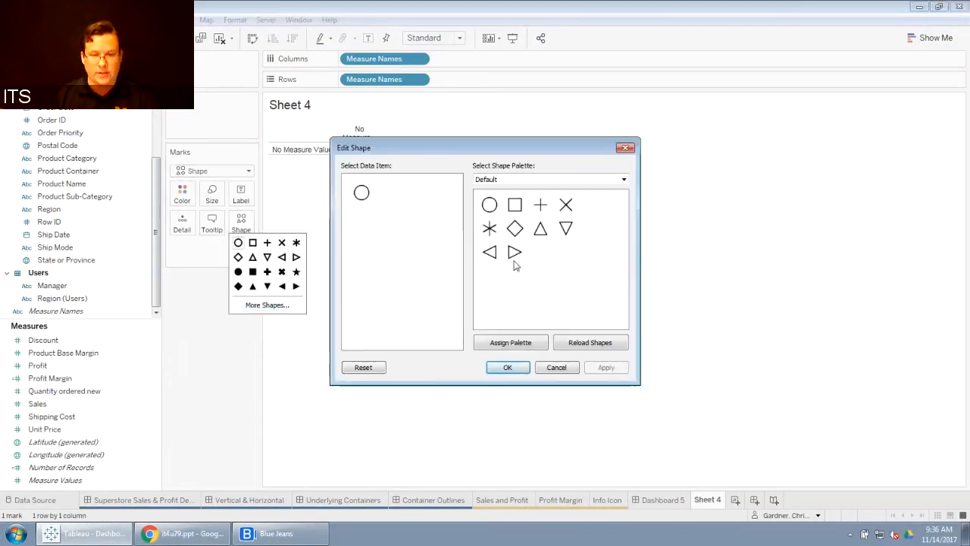
pyautogui.click(623, 180)
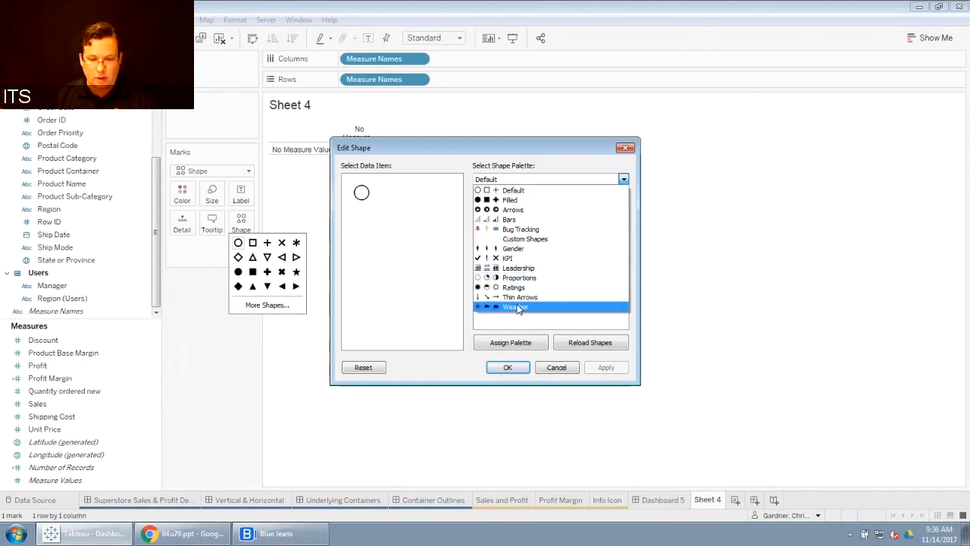
pyautogui.click(518, 269)
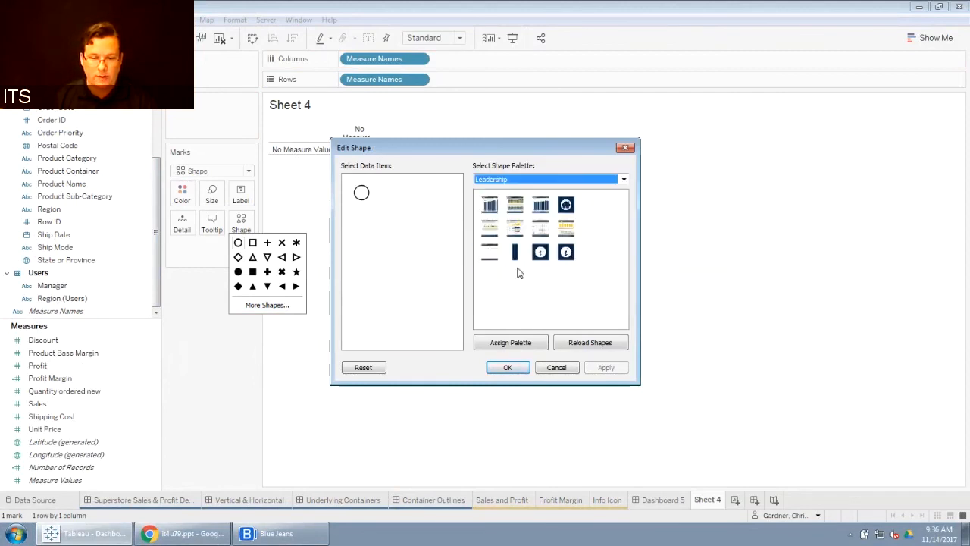
pyautogui.click(565, 252)
pyautogui.click(611, 367)
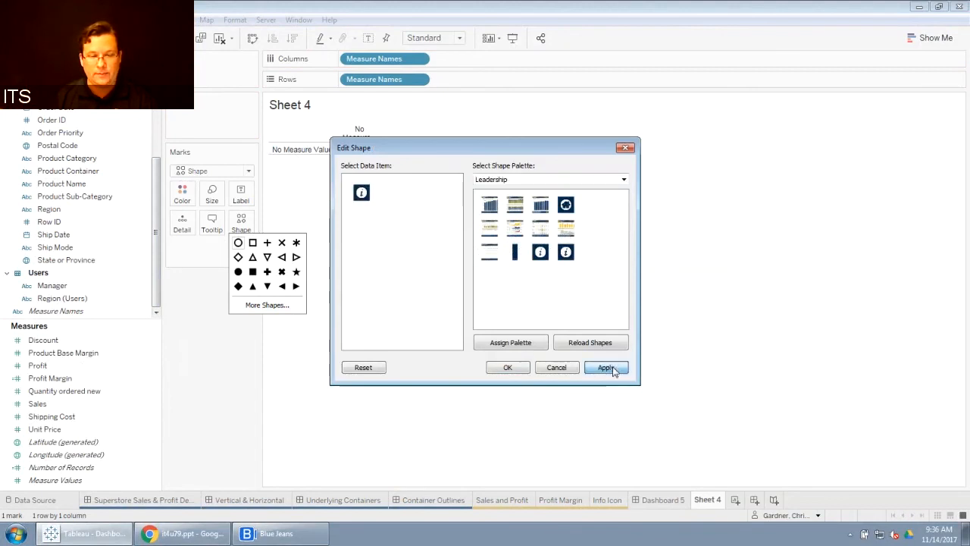
pyautogui.click(507, 367)
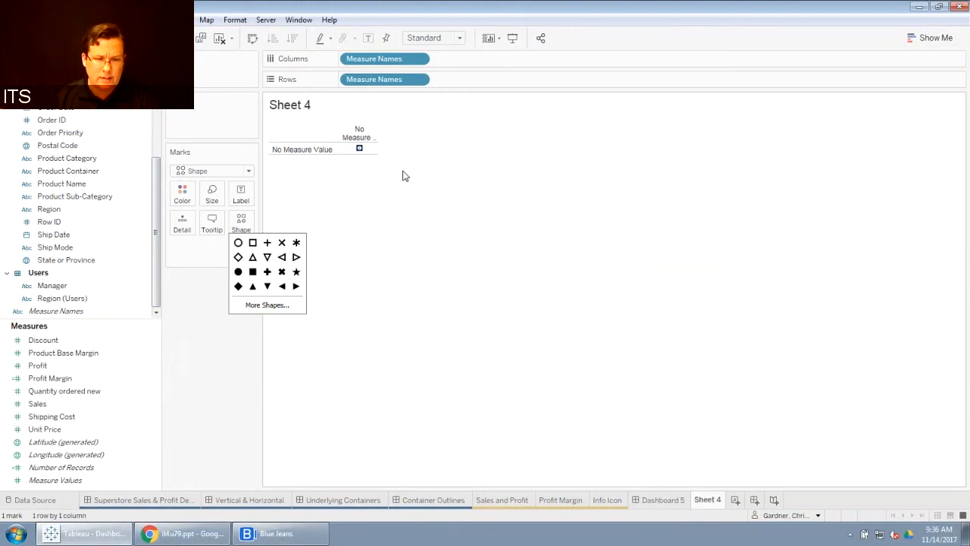
pyautogui.rightClick(362, 136)
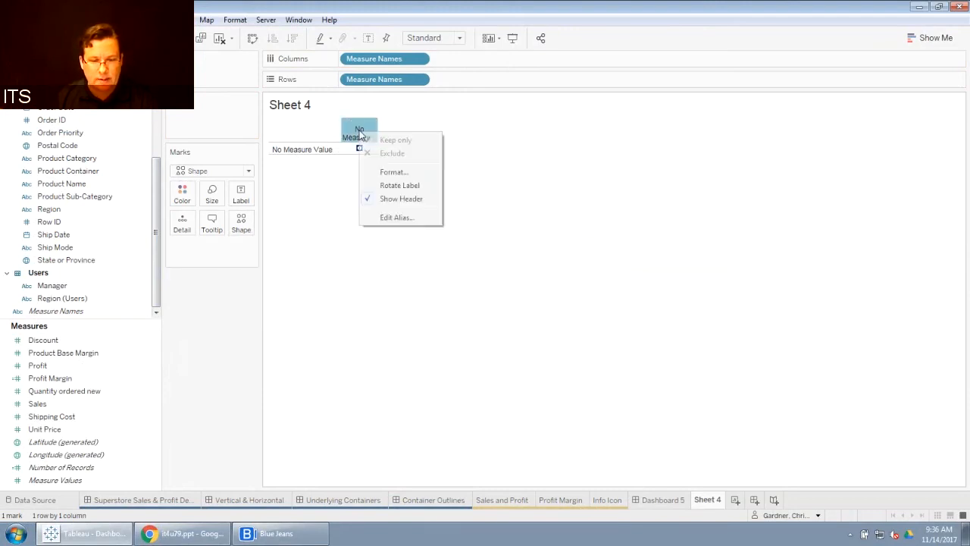
pyautogui.click(386, 199)
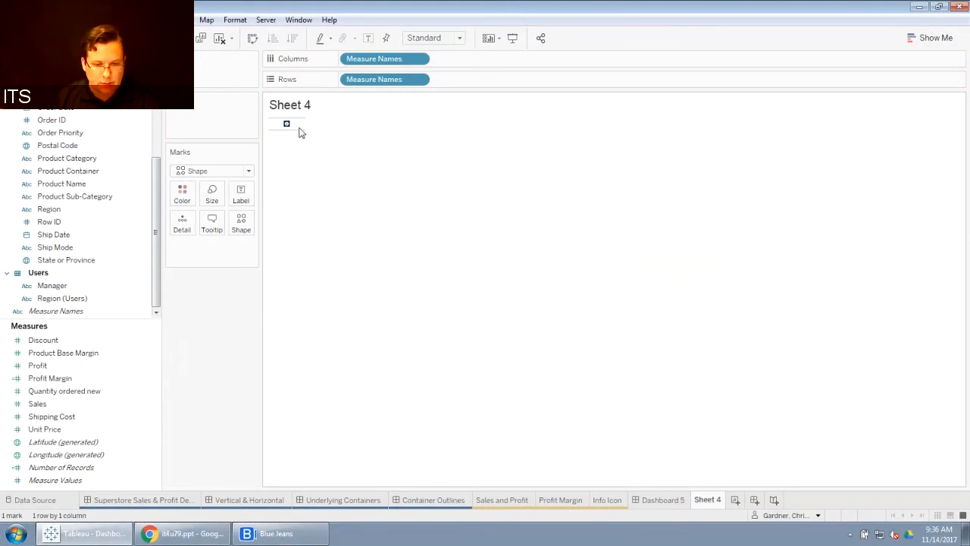
# Step: Enlarge the worksheet cell and increase the mark size so the info icon fills the view
pyautogui.moveTo(299, 130); pyautogui.dragTo(306, 210)
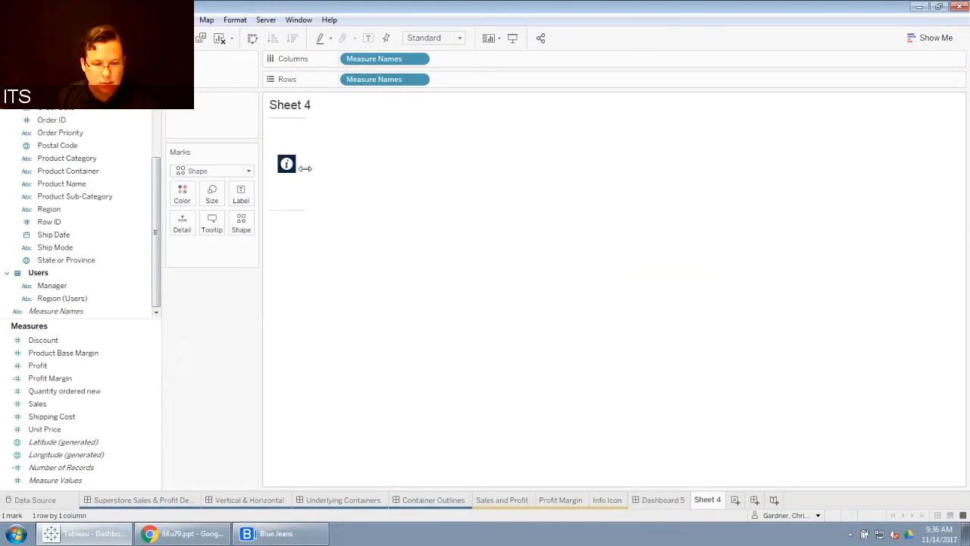
pyautogui.moveTo(304, 169); pyautogui.dragTo(349, 168)
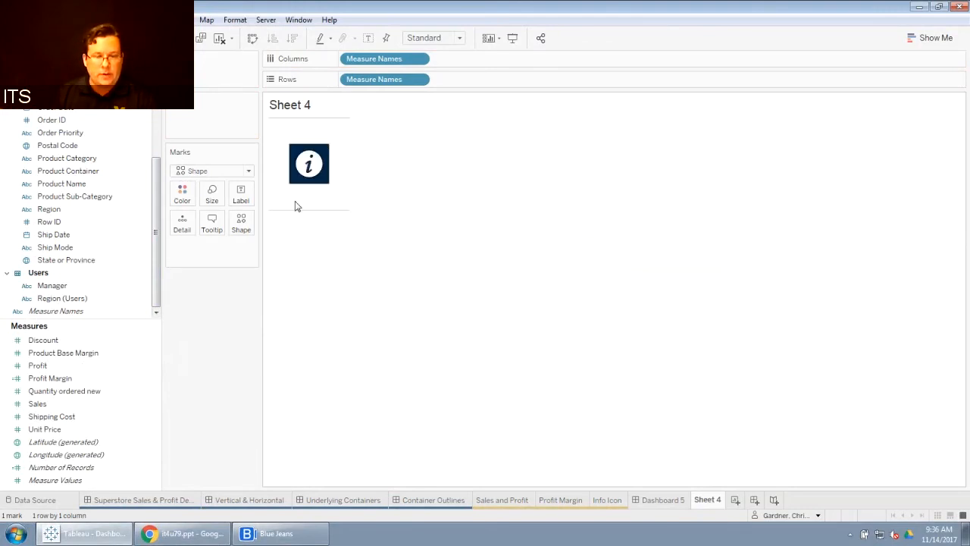
pyautogui.click(215, 194)
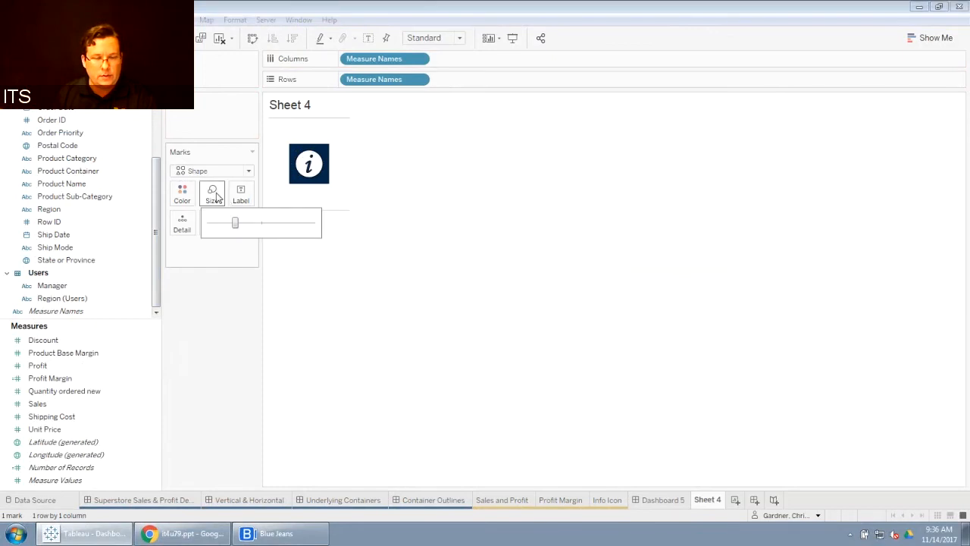
pyautogui.moveTo(235, 223); pyautogui.dragTo(262, 224)
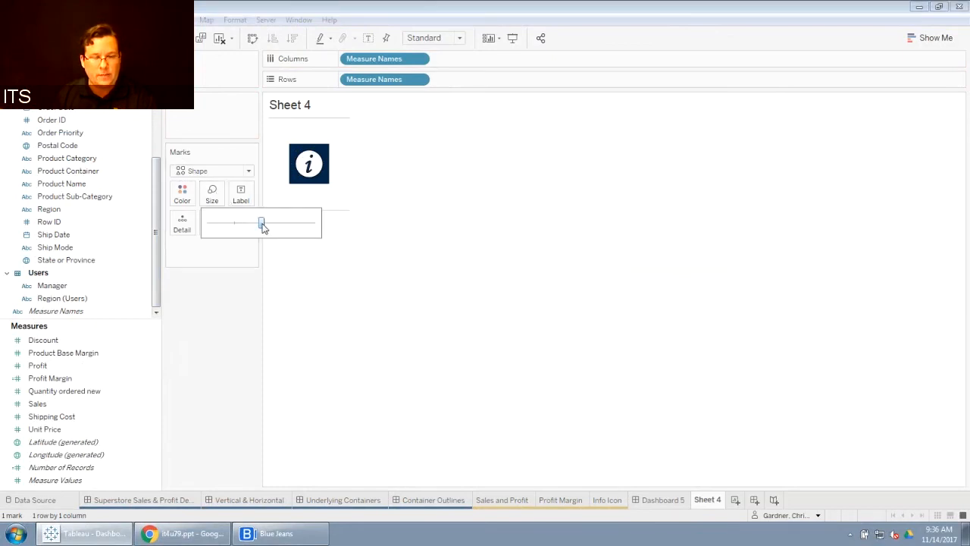
pyautogui.click(439, 205)
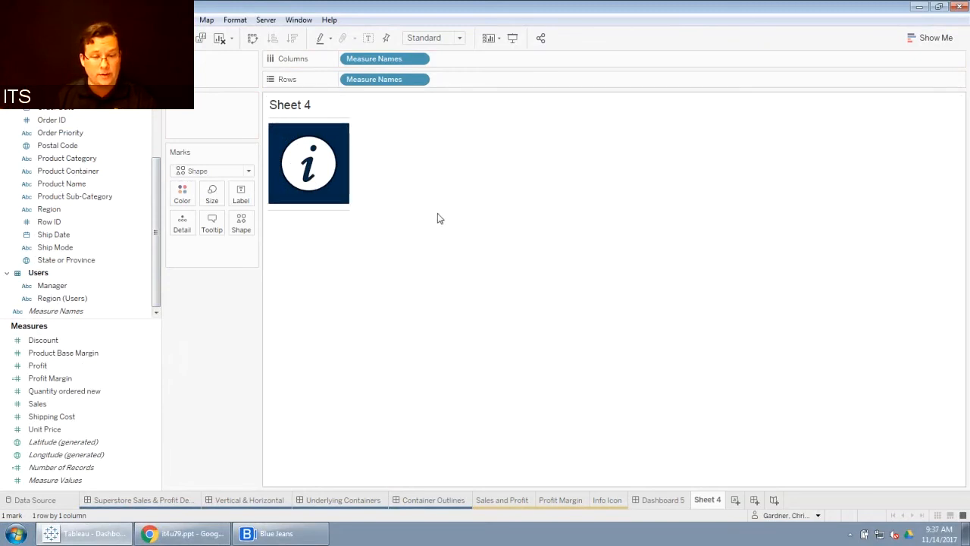
# Step: Format the worksheet borders to set the row divider pane and header lines to None
pyautogui.rightClick(336, 203)
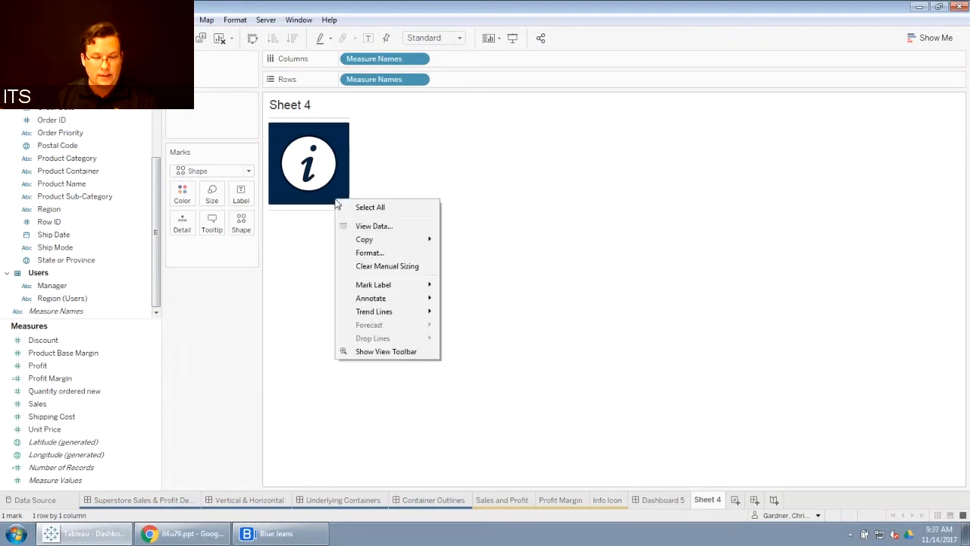
pyautogui.click(370, 252)
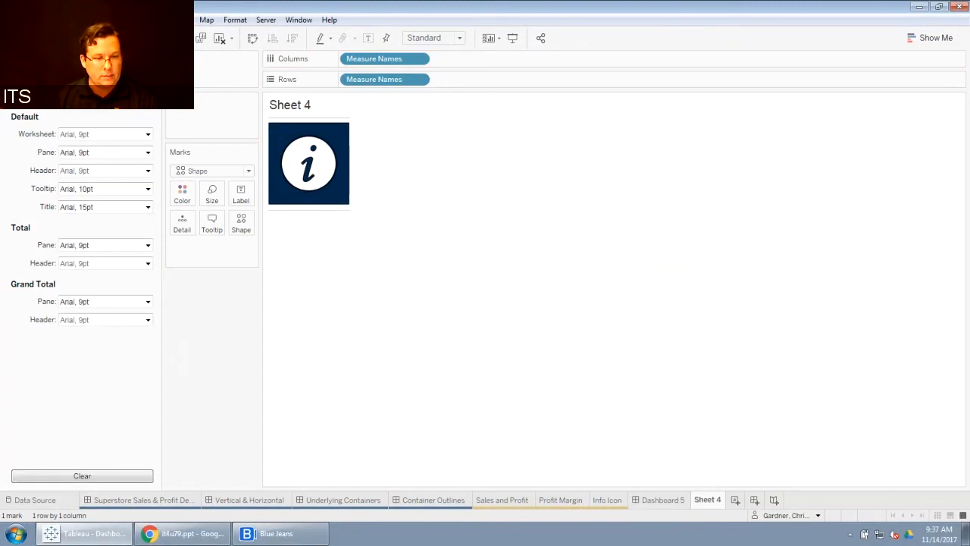
pyautogui.click(85, 76)
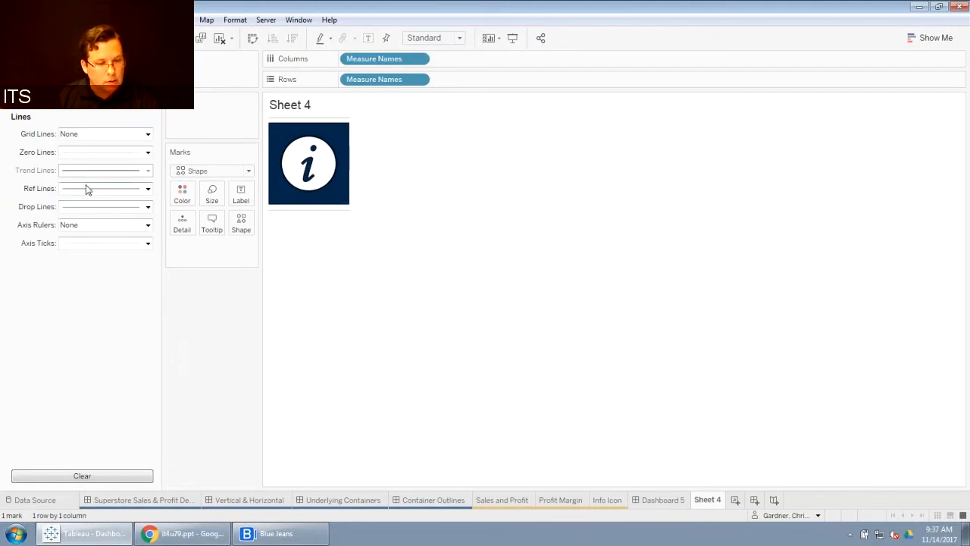
pyautogui.click(69, 75)
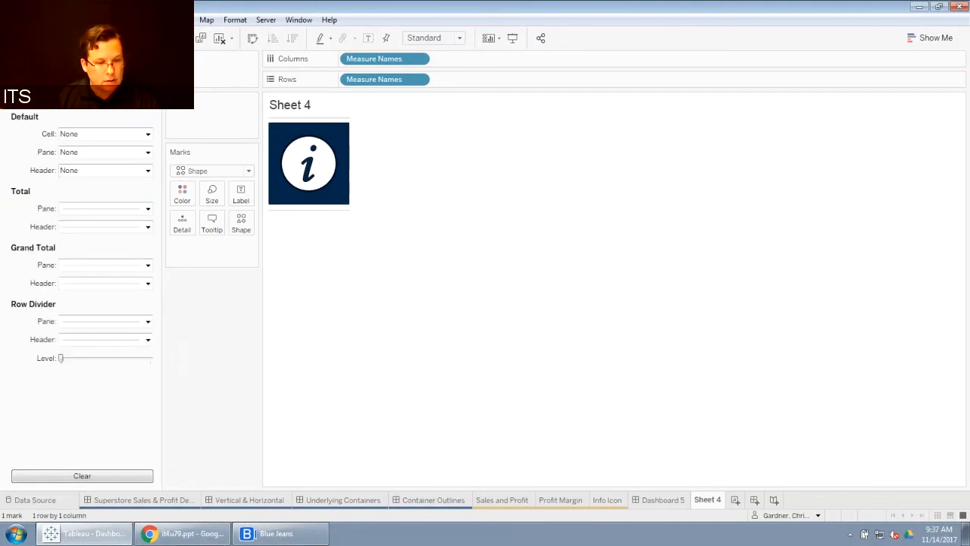
pyautogui.click(147, 323)
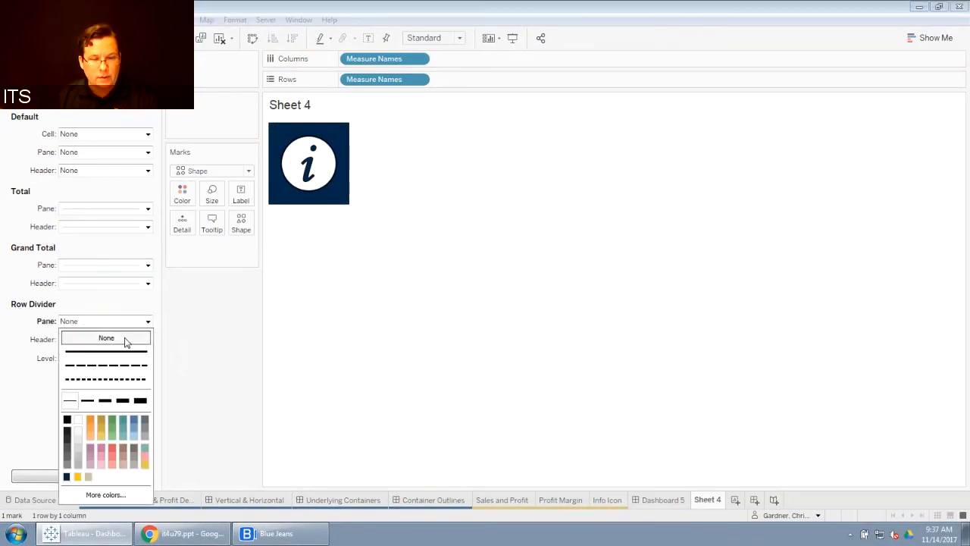
pyautogui.click(544, 277)
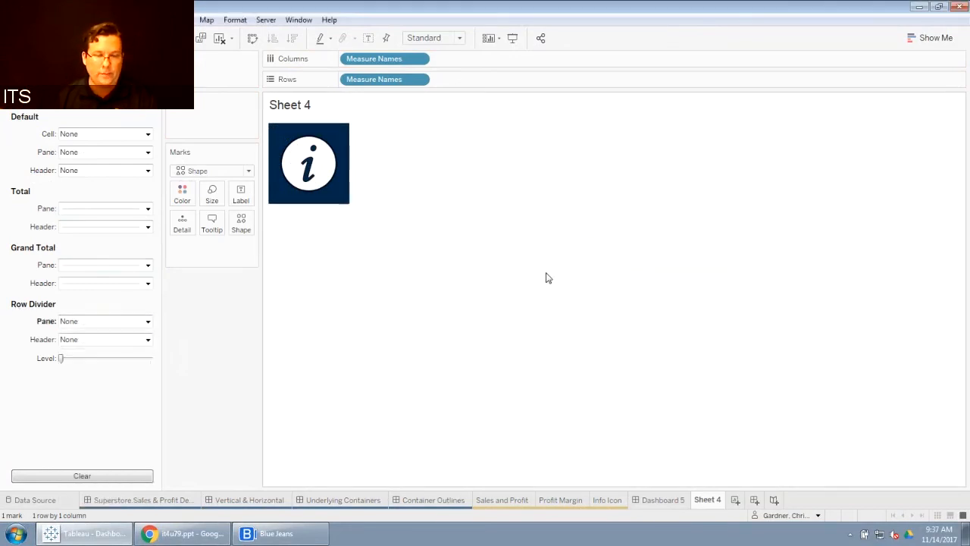
# Step: Hide the worksheet title and set the icon's tooltip text to "Hello world"
pyautogui.rightClick(292, 106)
pyautogui.click(320, 139)
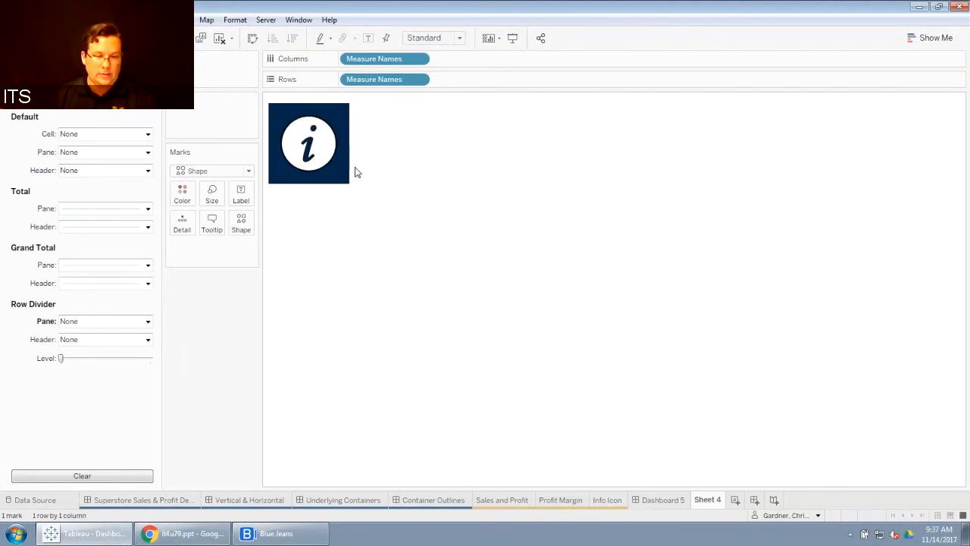
pyautogui.click(214, 225)
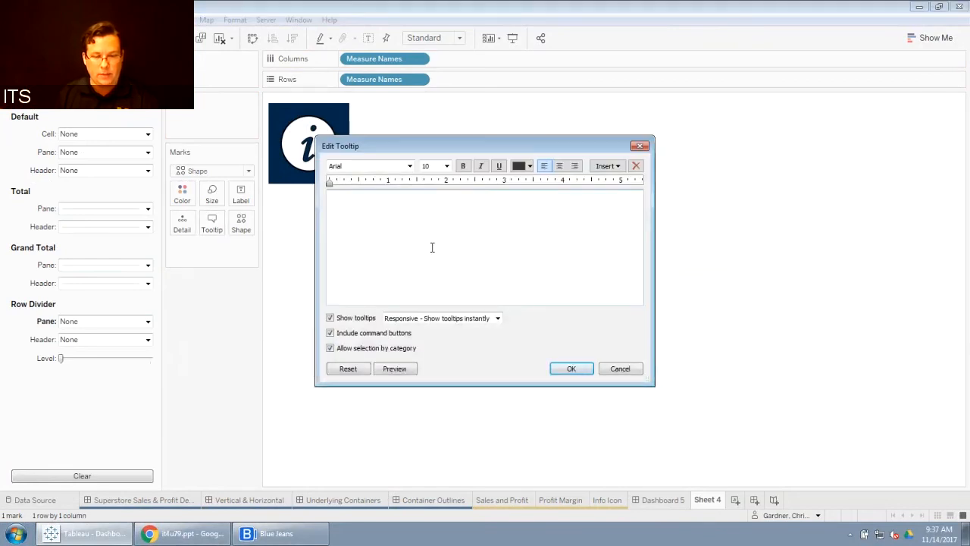
pyautogui.write('Hello world')
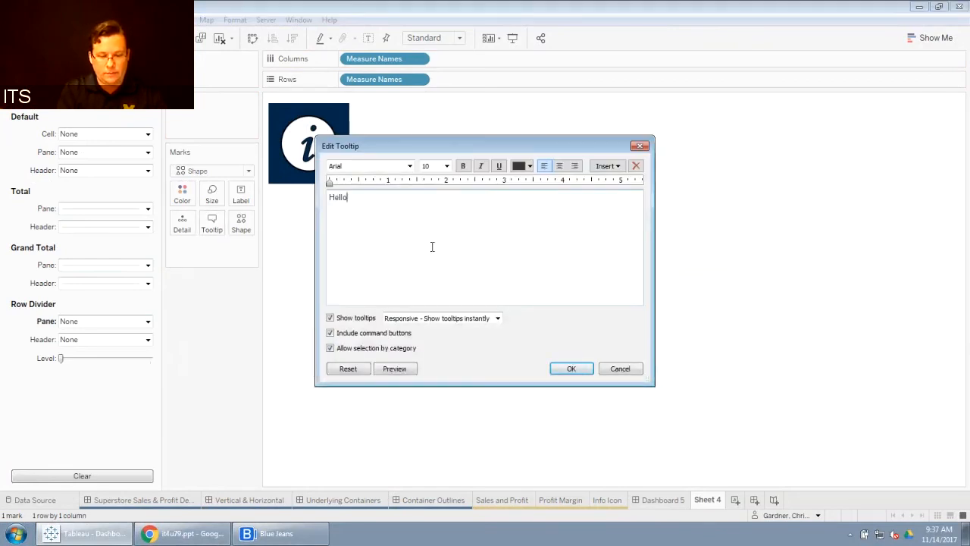
pyautogui.click(570, 368)
pyautogui.moveTo(317, 151)
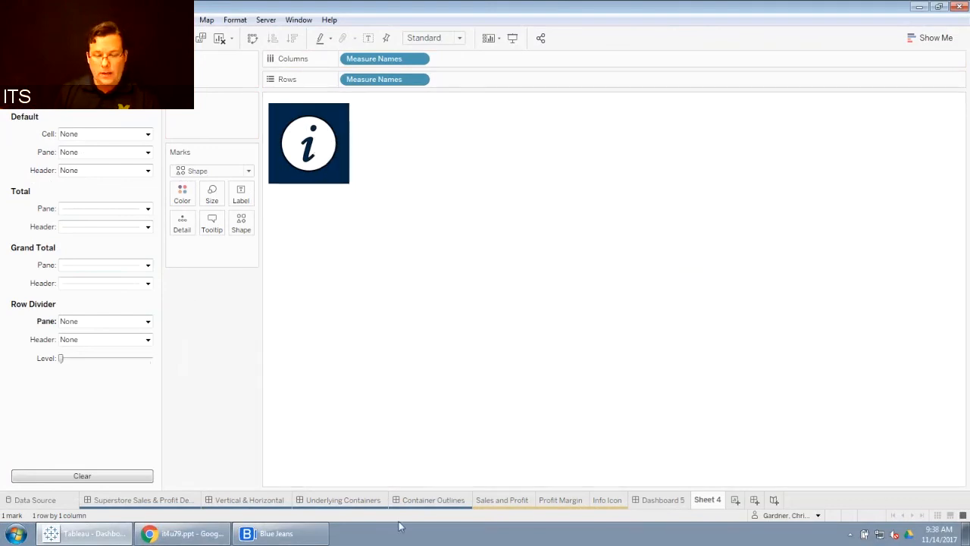
# Step: Examine the container outlines and the item hierarchy of Dashboard 5's layout containers
pyautogui.click(660, 499)
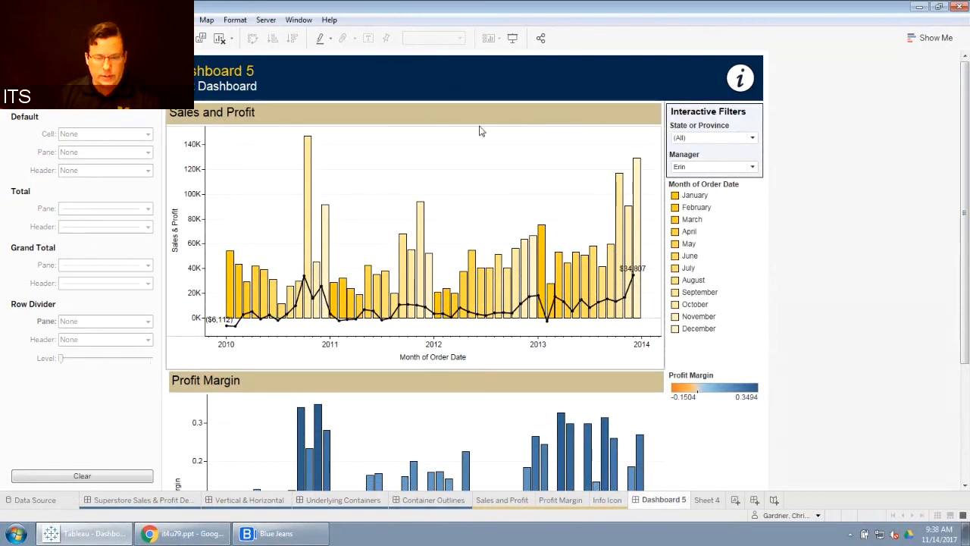
pyautogui.click(433, 501)
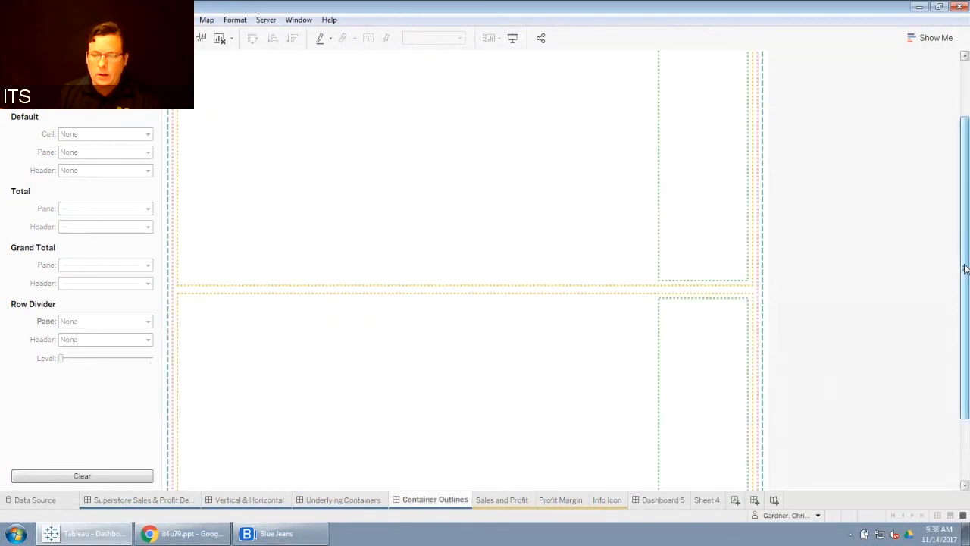
pyautogui.scroll(2, 964, 268)
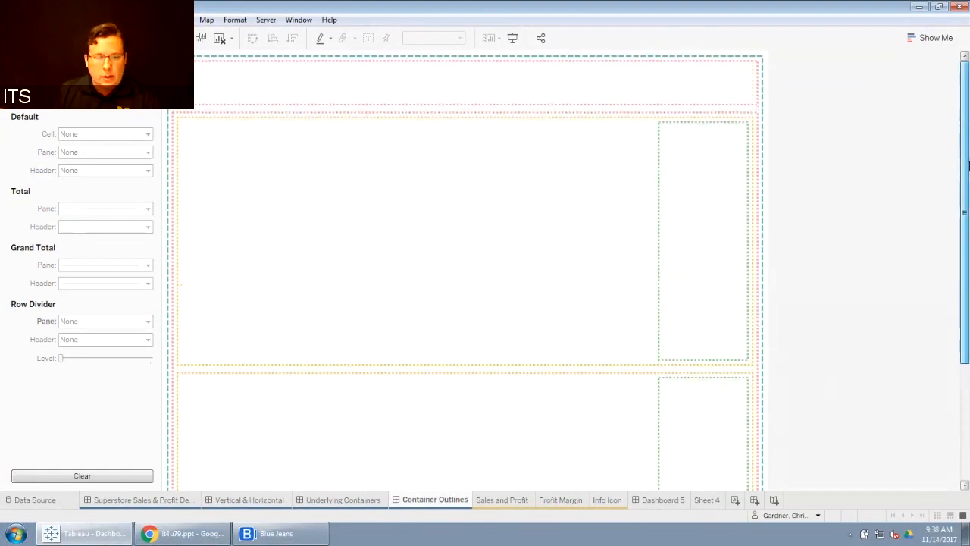
pyautogui.click(190, 117)
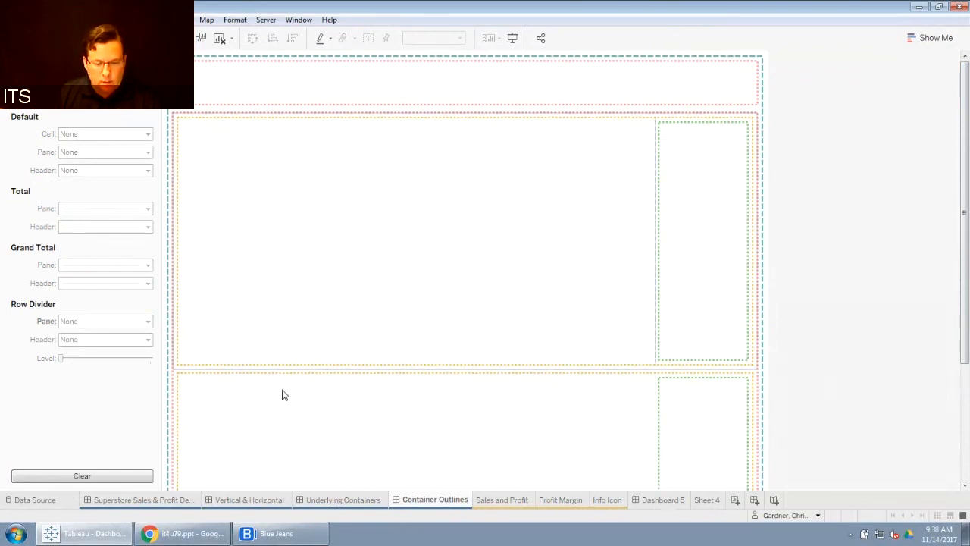
pyautogui.click(643, 503)
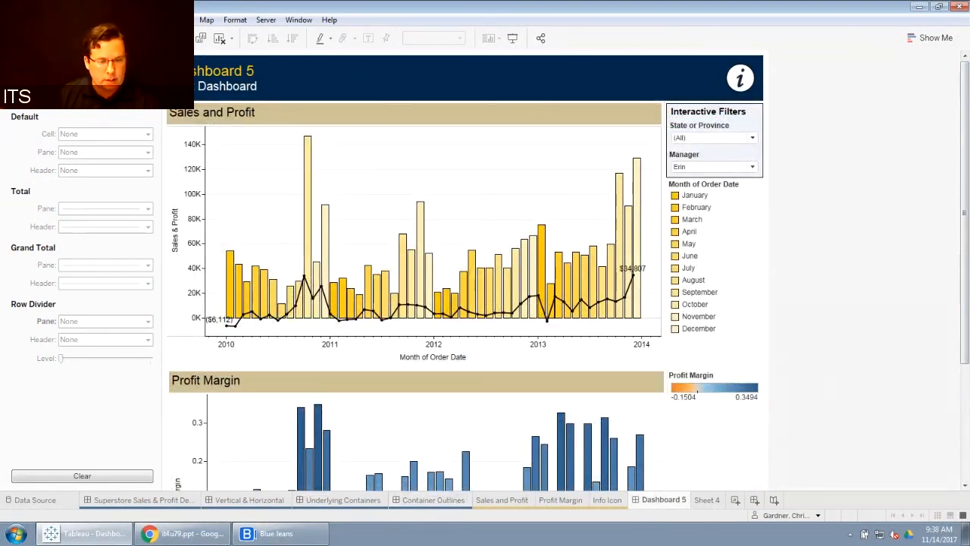
pyautogui.click(154, 58)
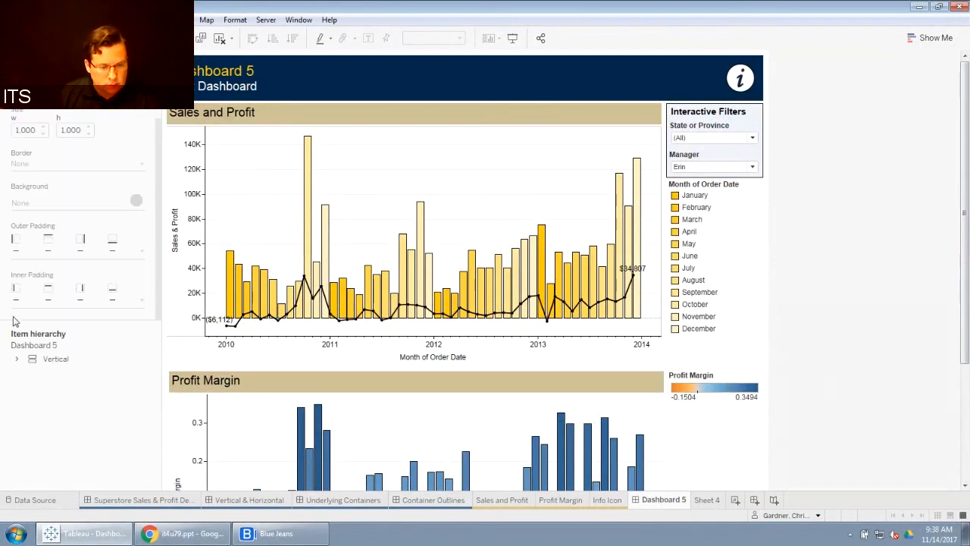
pyautogui.click(19, 359)
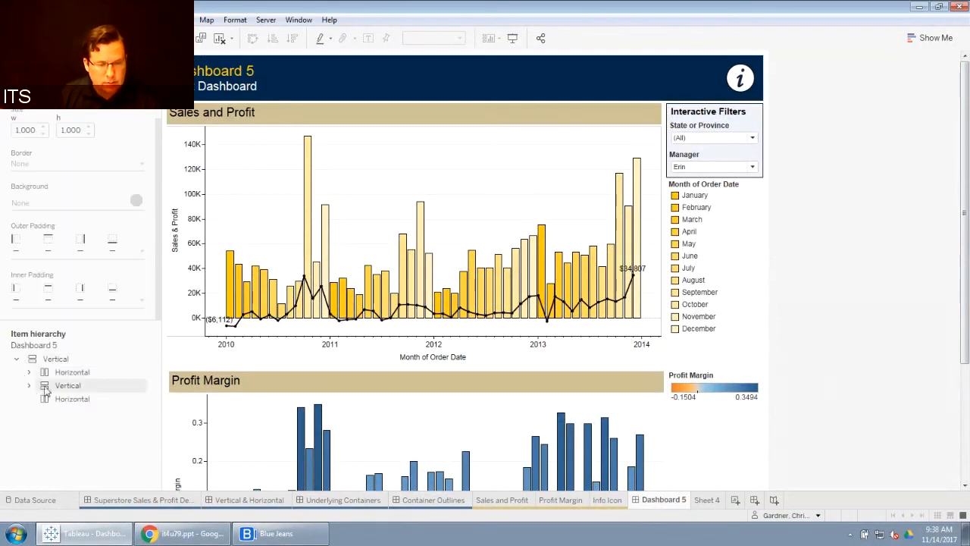
pyautogui.click(29, 386)
pyautogui.click(64, 386)
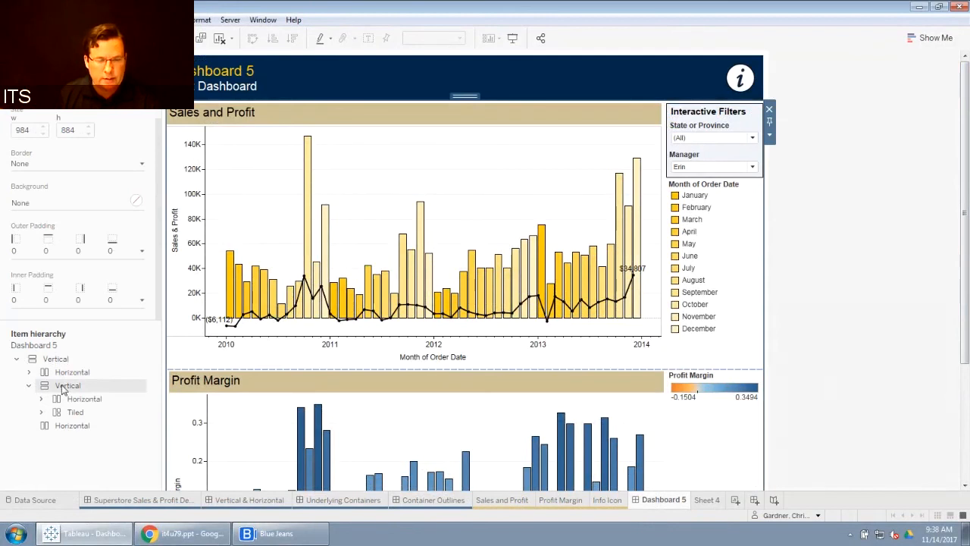
pyautogui.rightClick(63, 388)
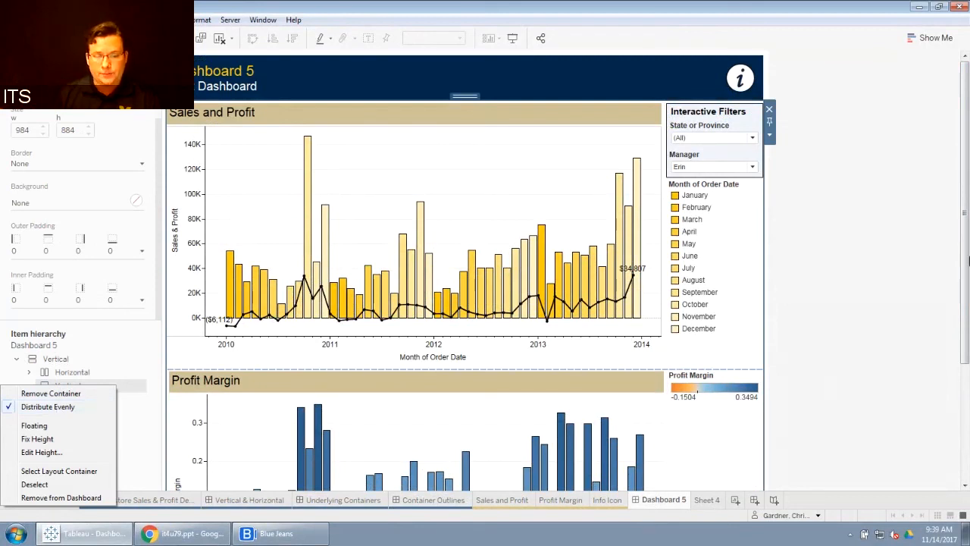
pyautogui.click(842, 213)
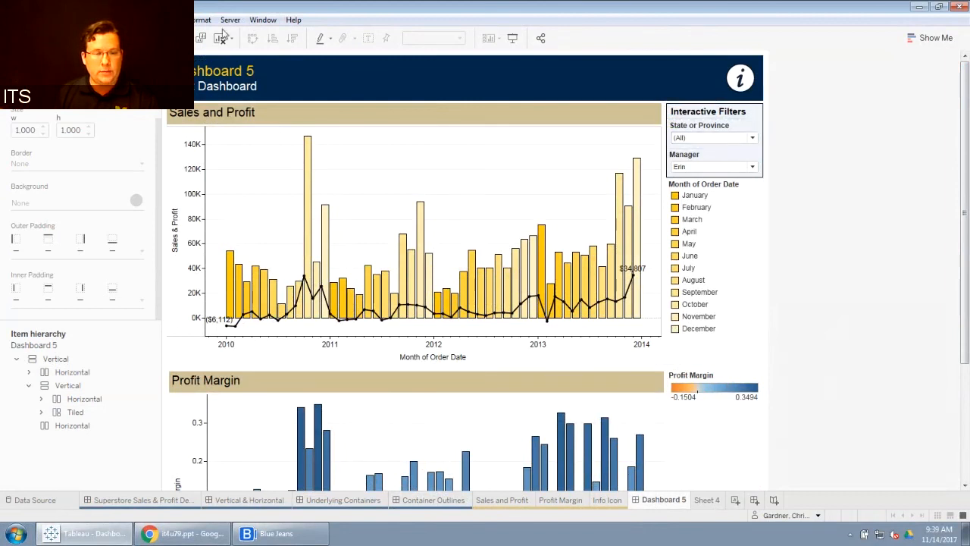
# Step: Open the workbook formatting settings and review the worksheet font colour options
pyautogui.click(196, 21)
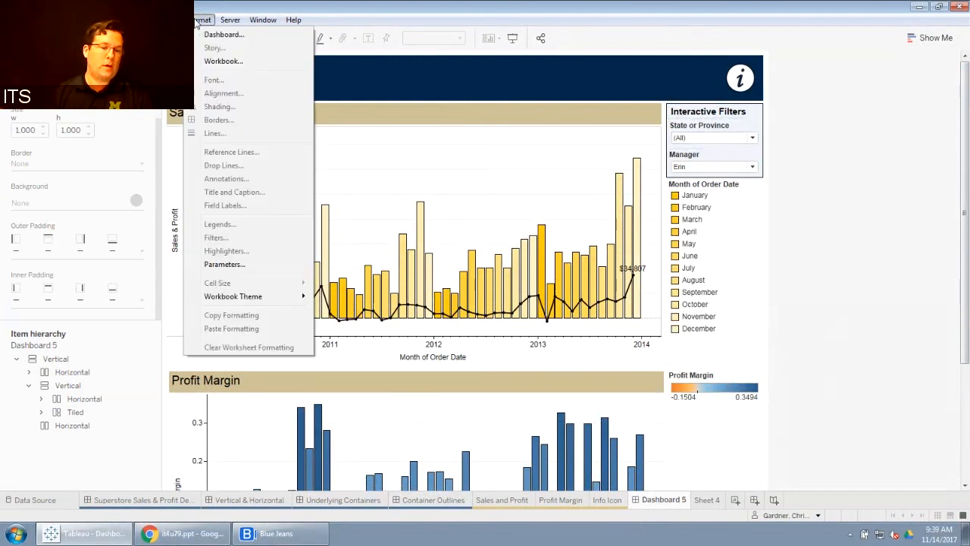
pyautogui.click(223, 61)
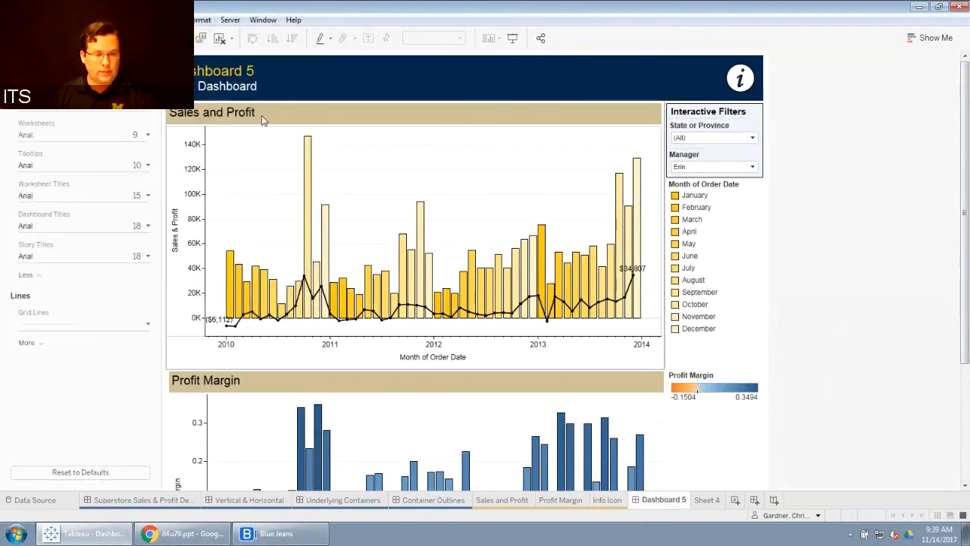
pyautogui.click(147, 134)
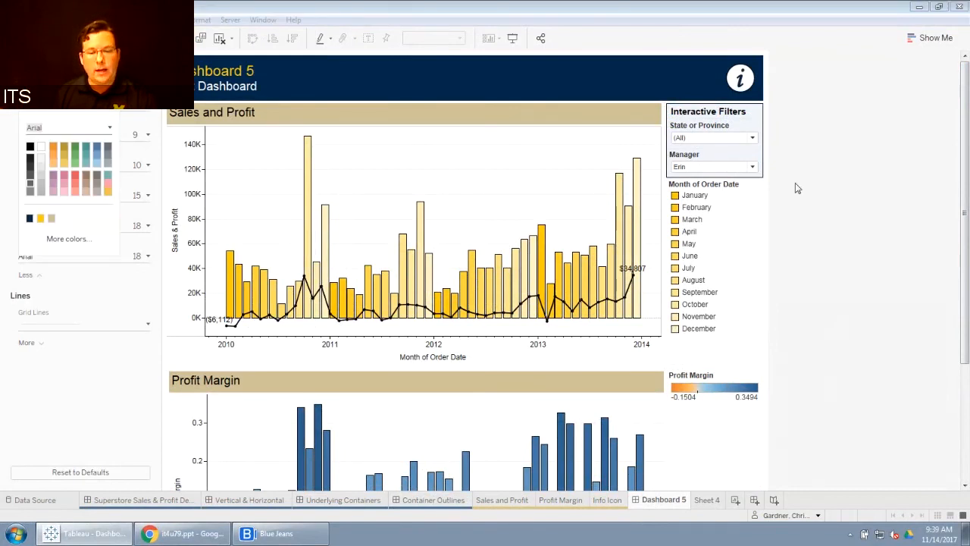
pyautogui.click(850, 158)
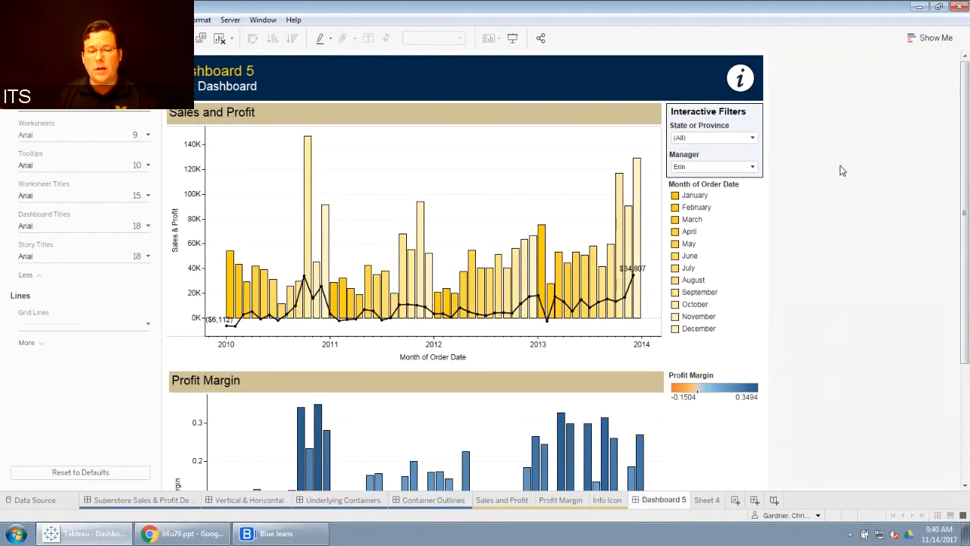
pyautogui.click(150, 110)
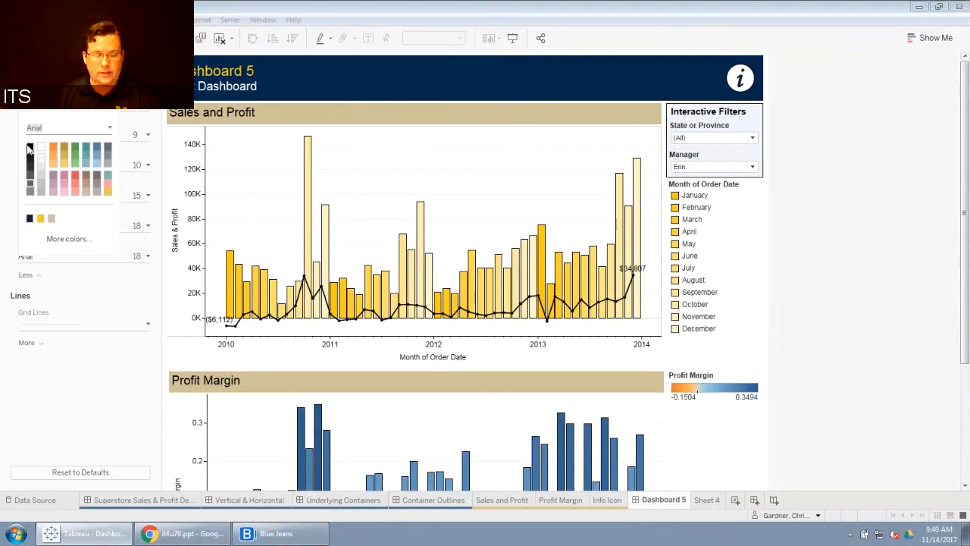
pyautogui.click(873, 189)
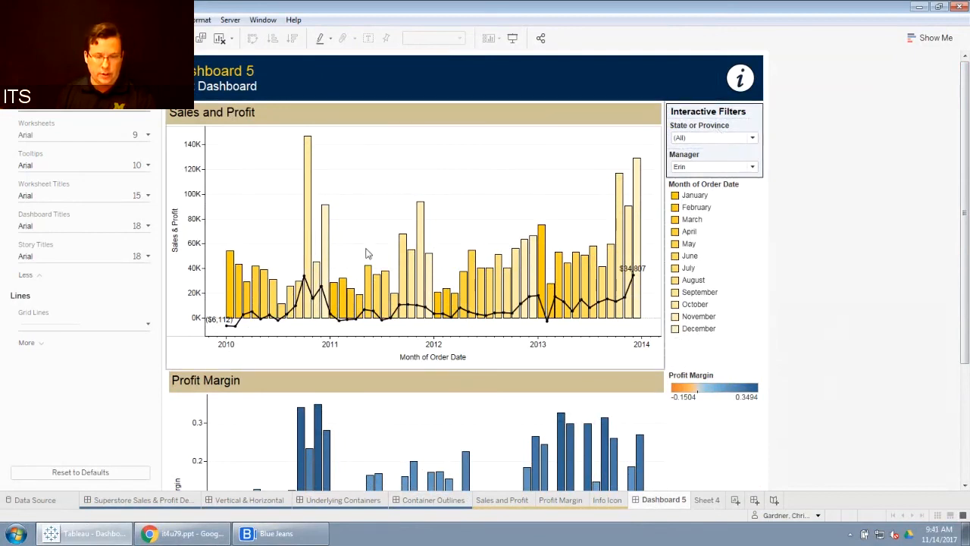
# Step: Edit the Sales and Profit sheet title to append " - " followed by the State or Province field
pyautogui.moveTo(421, 250)
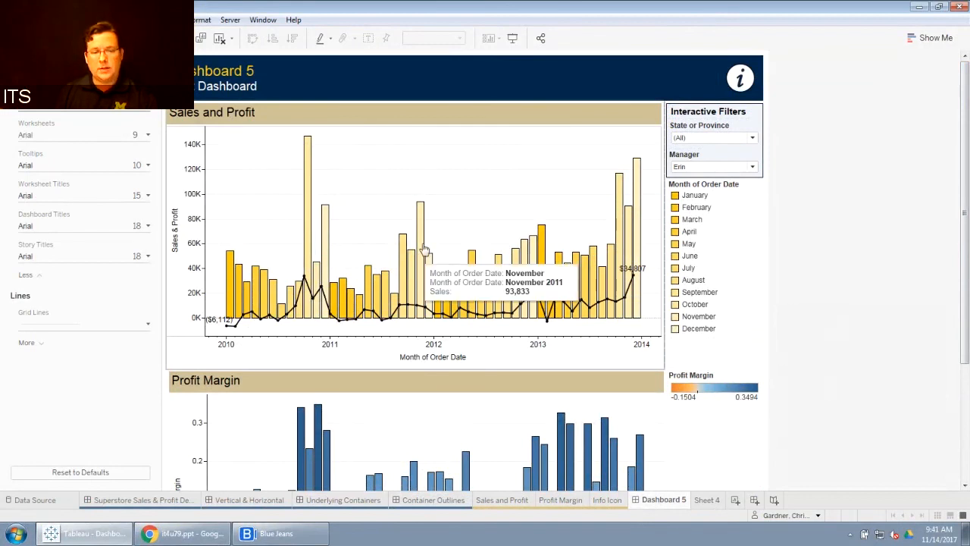
pyautogui.doubleClick(315, 122)
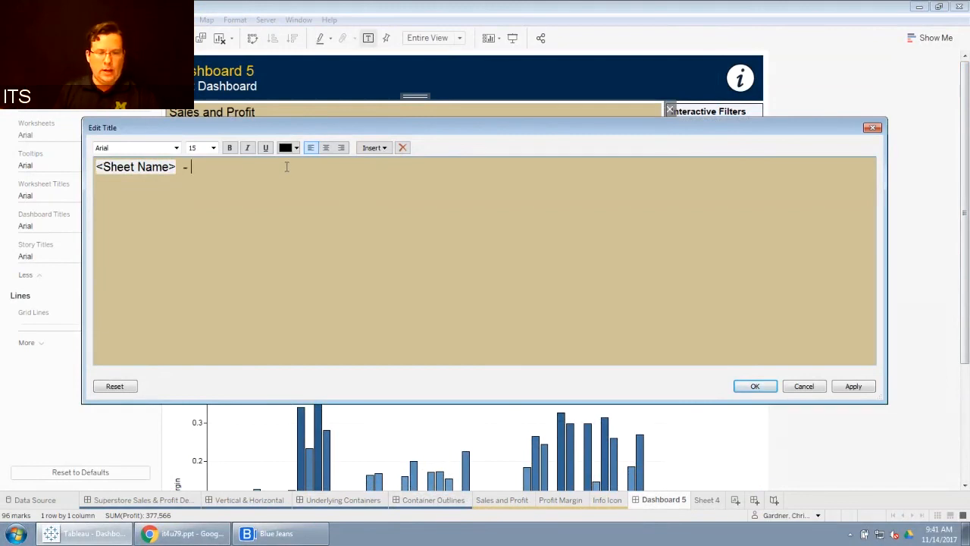
pyautogui.click(385, 149)
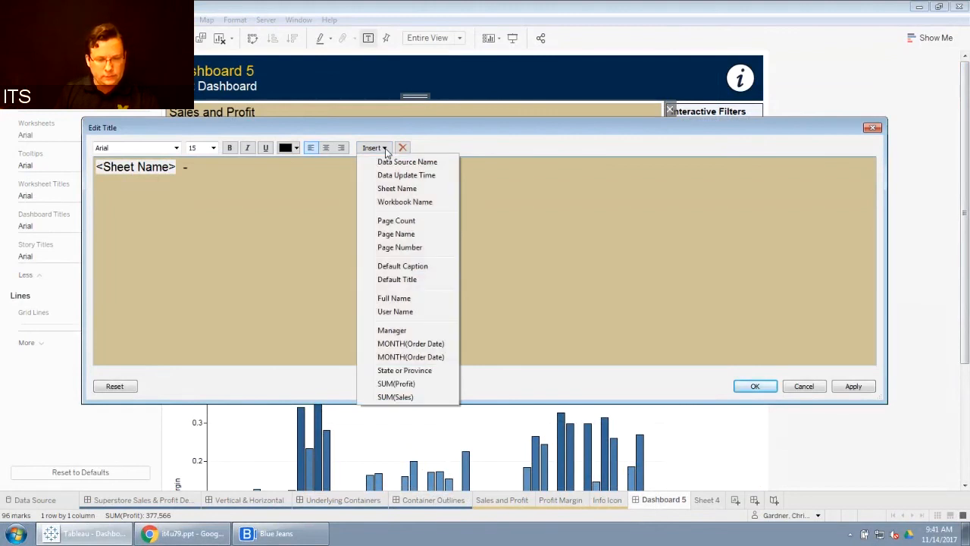
pyautogui.click(405, 370)
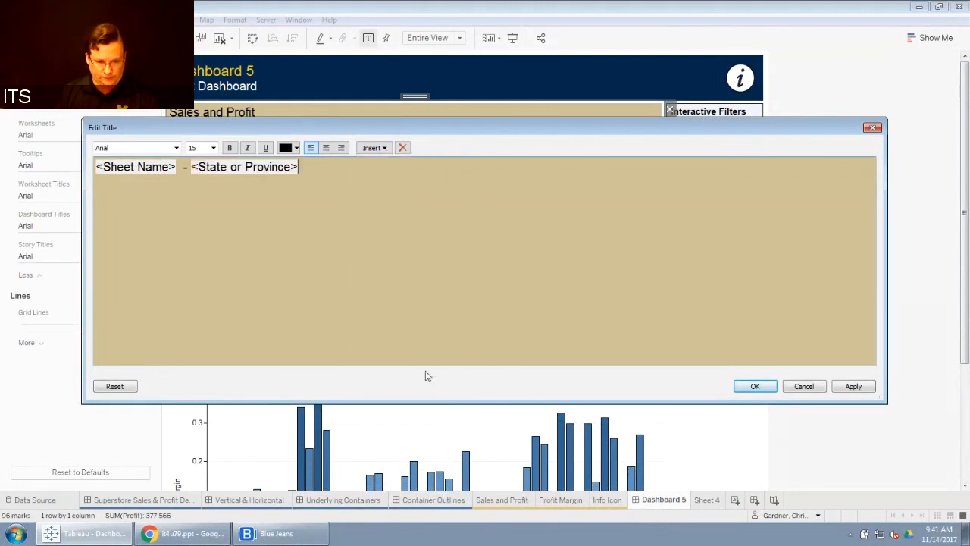
pyautogui.click(853, 386)
pyautogui.click(796, 386)
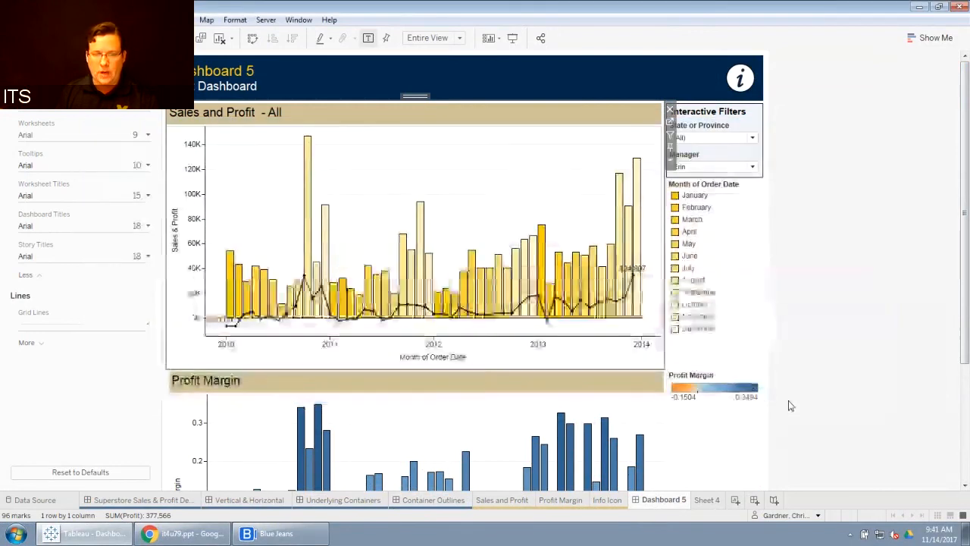
# Step: Filter the State or Province selection to Maine only to test the dynamic title
pyautogui.click(751, 138)
pyautogui.click(680, 163)
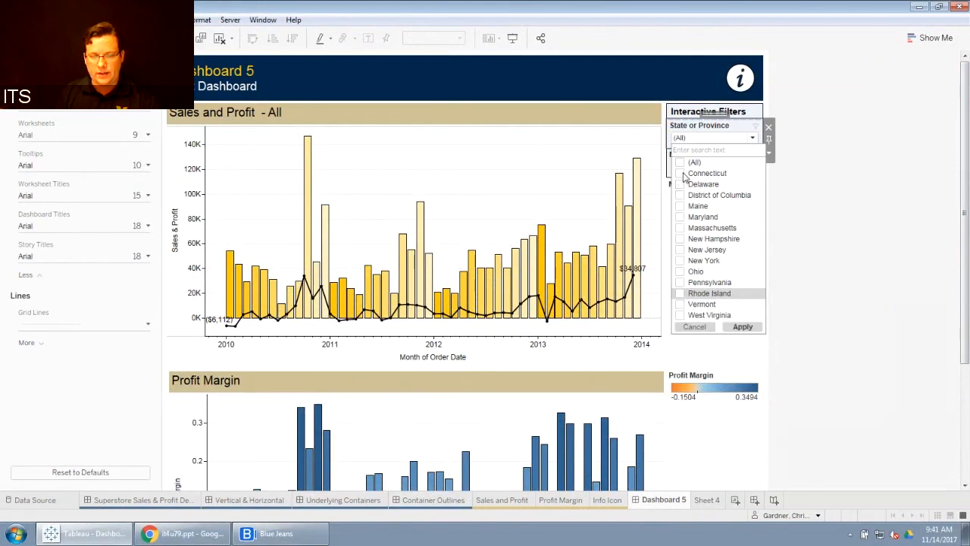
pyautogui.click(680, 206)
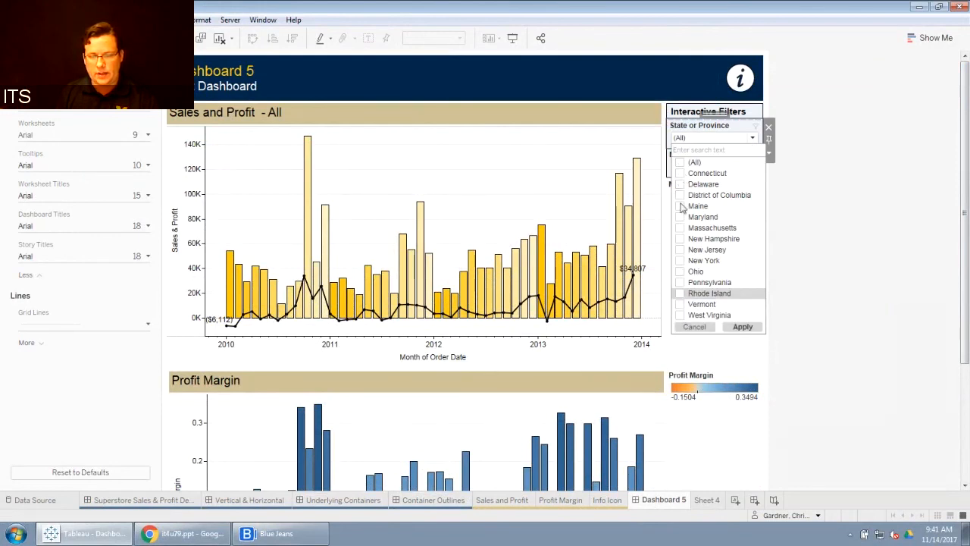
pyautogui.click(743, 326)
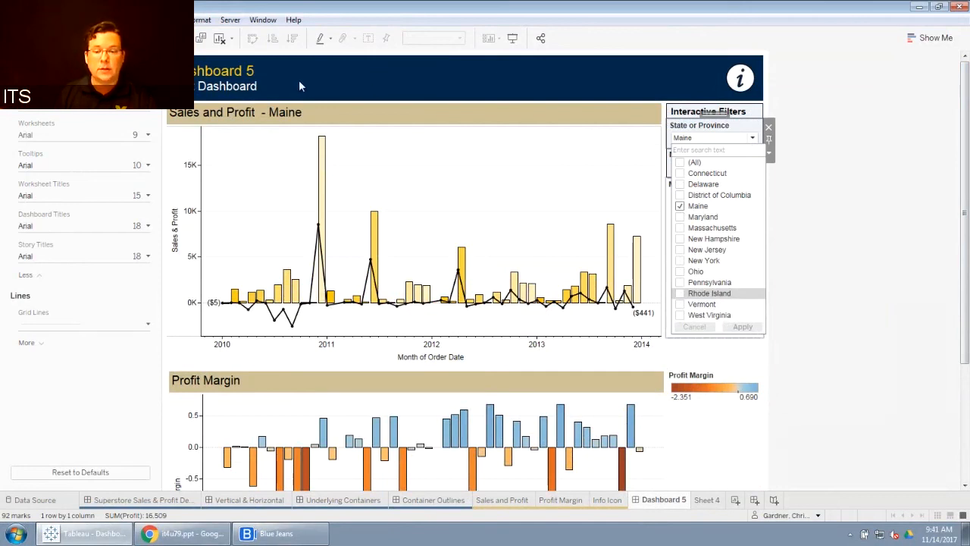
# Step: Add Delaware, District of Columbia, Massachusetts, New Jersey, New York and Ohio to the State or Province filter
pyautogui.click(680, 185)
pyautogui.click(680, 195)
pyautogui.click(680, 227)
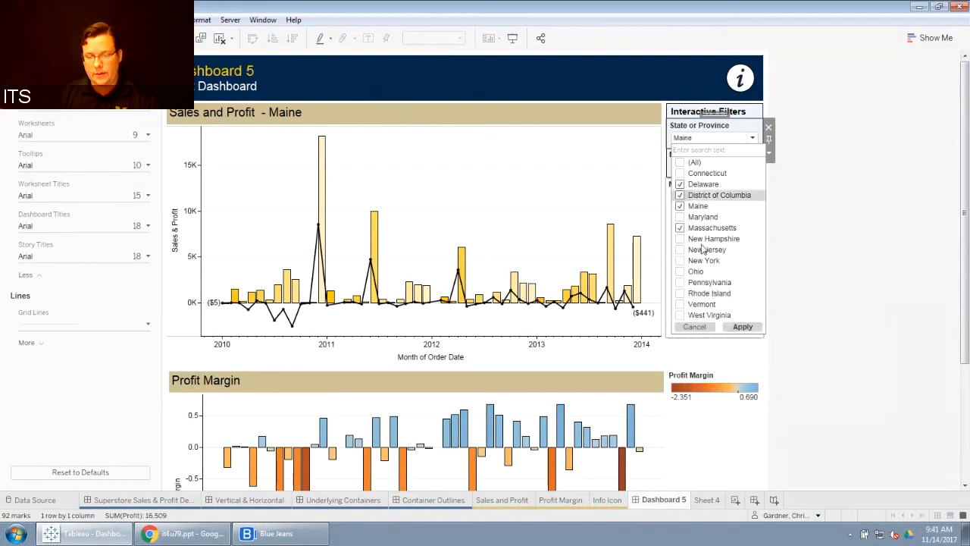
pyautogui.click(742, 326)
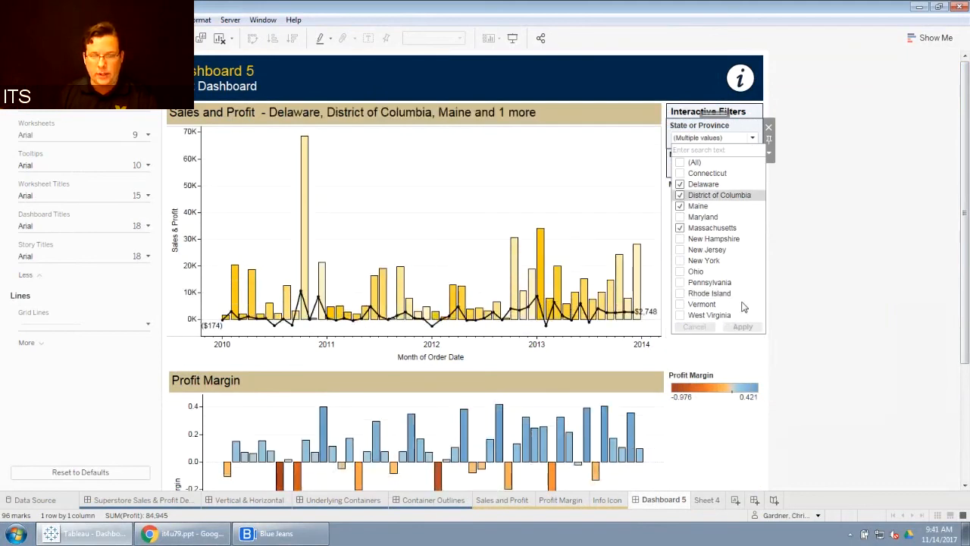
pyautogui.click(690, 271)
pyautogui.click(681, 260)
pyautogui.click(681, 249)
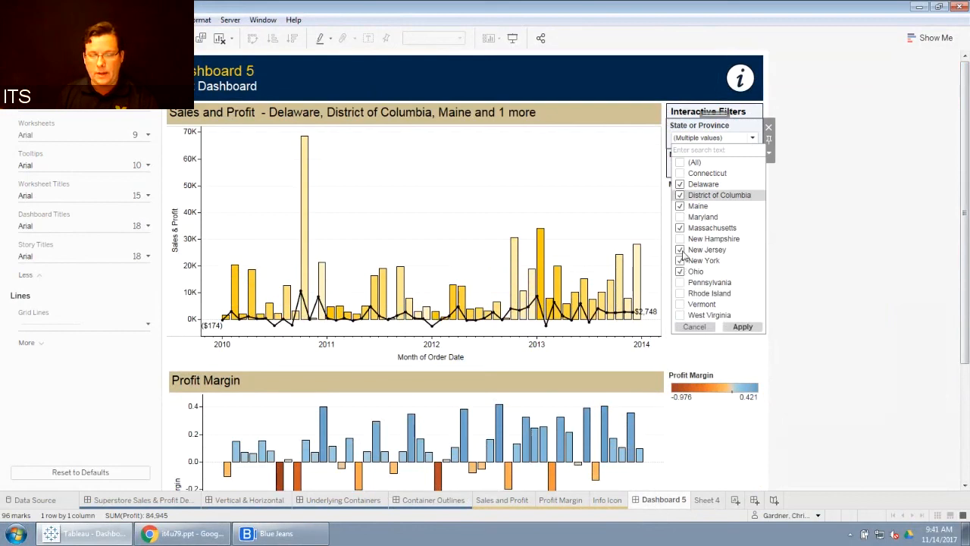
pyautogui.click(742, 327)
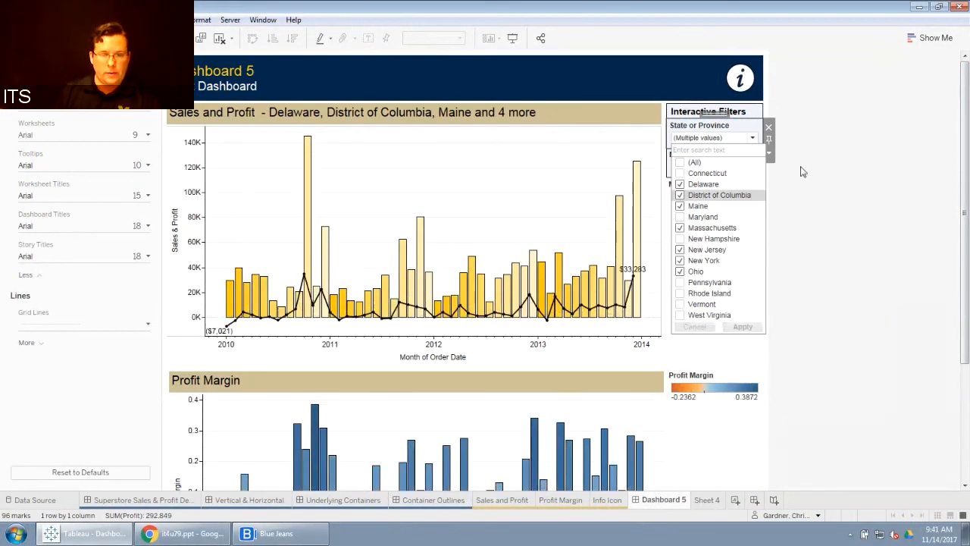
# Step: Reset the State or Province filter back to (All)
pyautogui.click(693, 164)
pyautogui.click(742, 327)
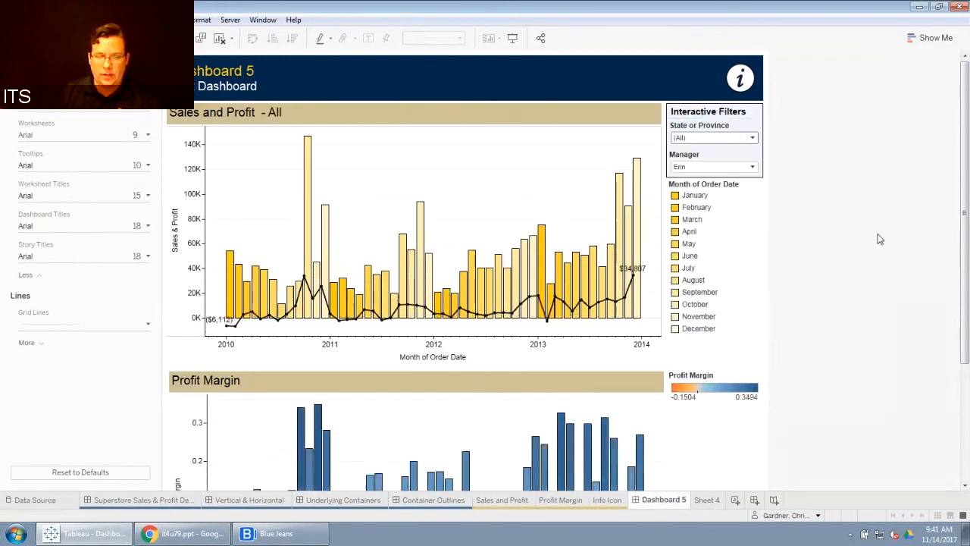
# Step: Open the title formatting options for the Sales and Profit sheet and review its shading and border settings
pyautogui.click(401, 119)
pyautogui.rightClick(401, 119)
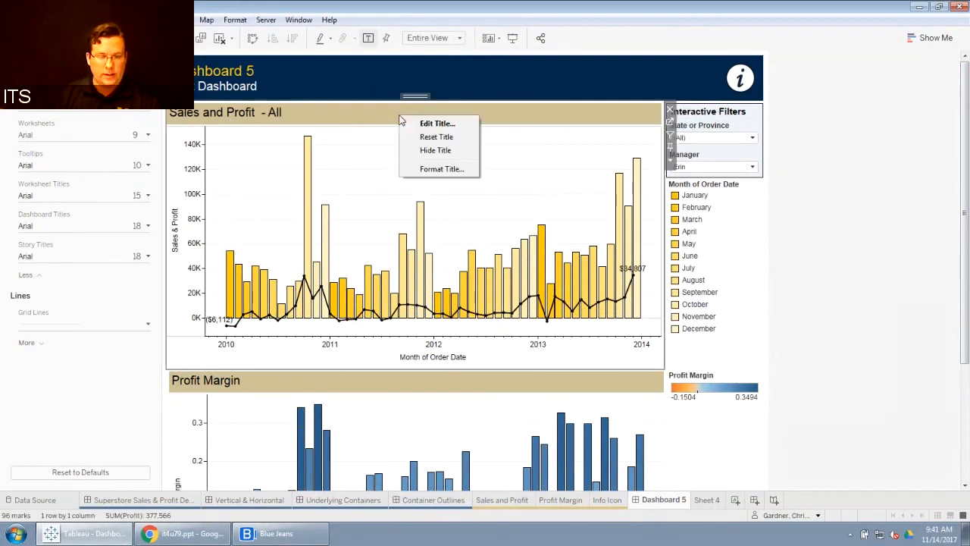
pyautogui.click(434, 169)
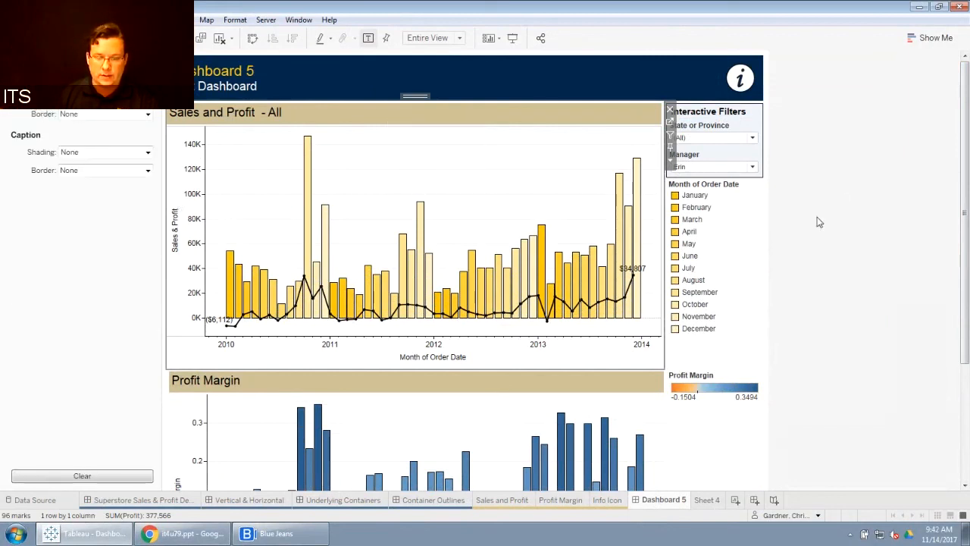
pyautogui.click(897, 281)
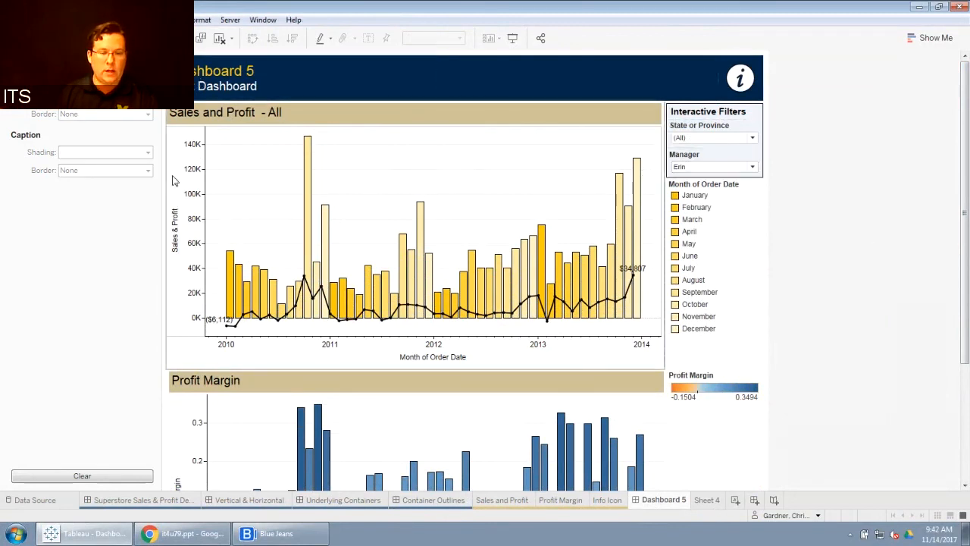
pyautogui.scroll(-1, 861, 216)
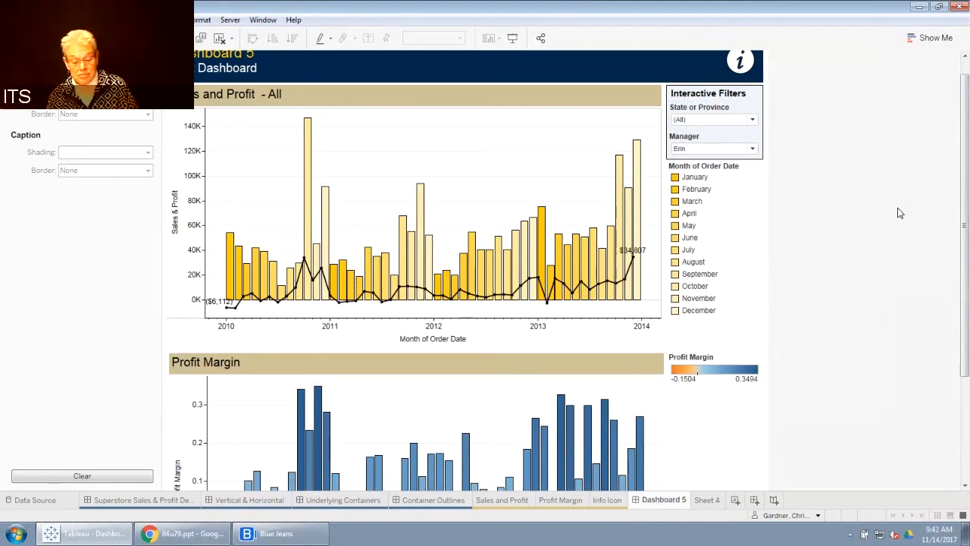
pyautogui.hotkey('alt', 'Tab')
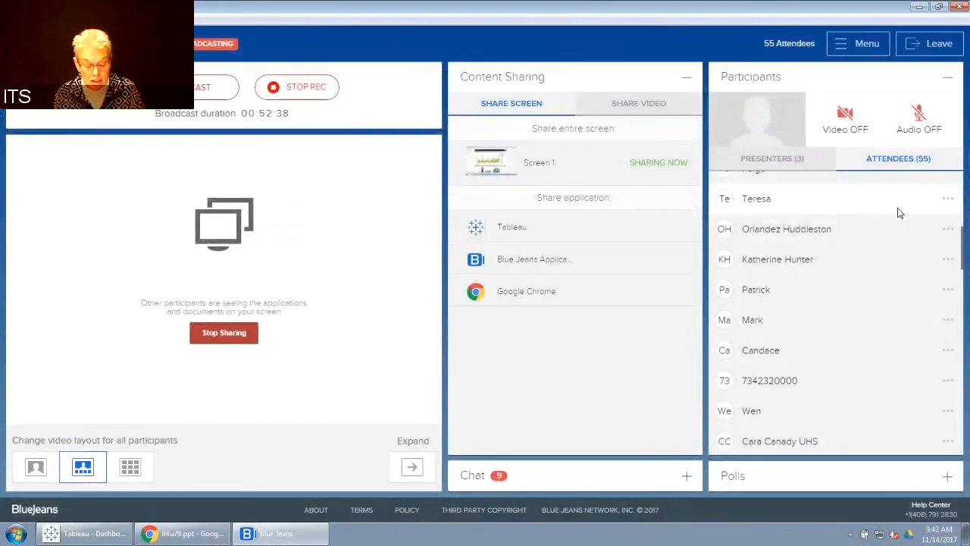
pyautogui.hotkey('alt', 'Tab')
pyautogui.press('Tab')
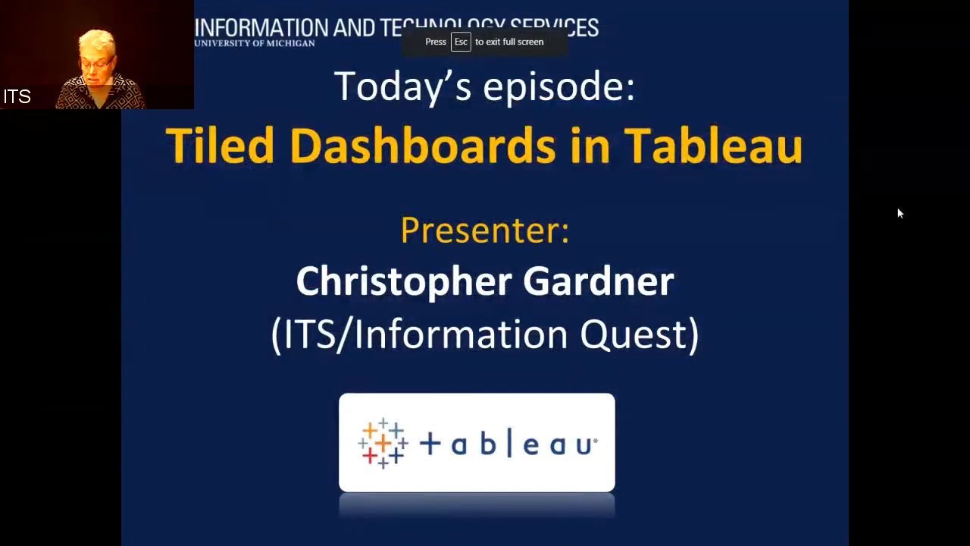
pyautogui.press('Right')
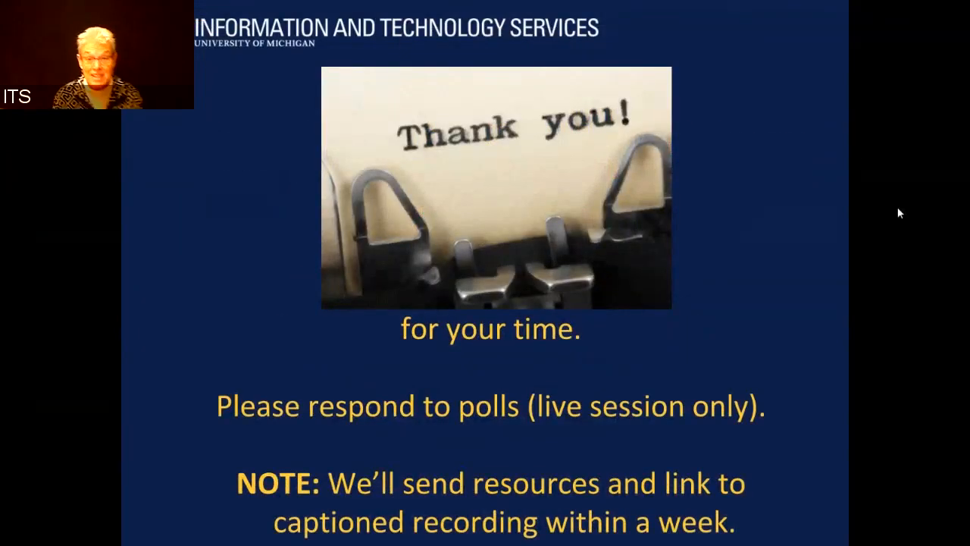